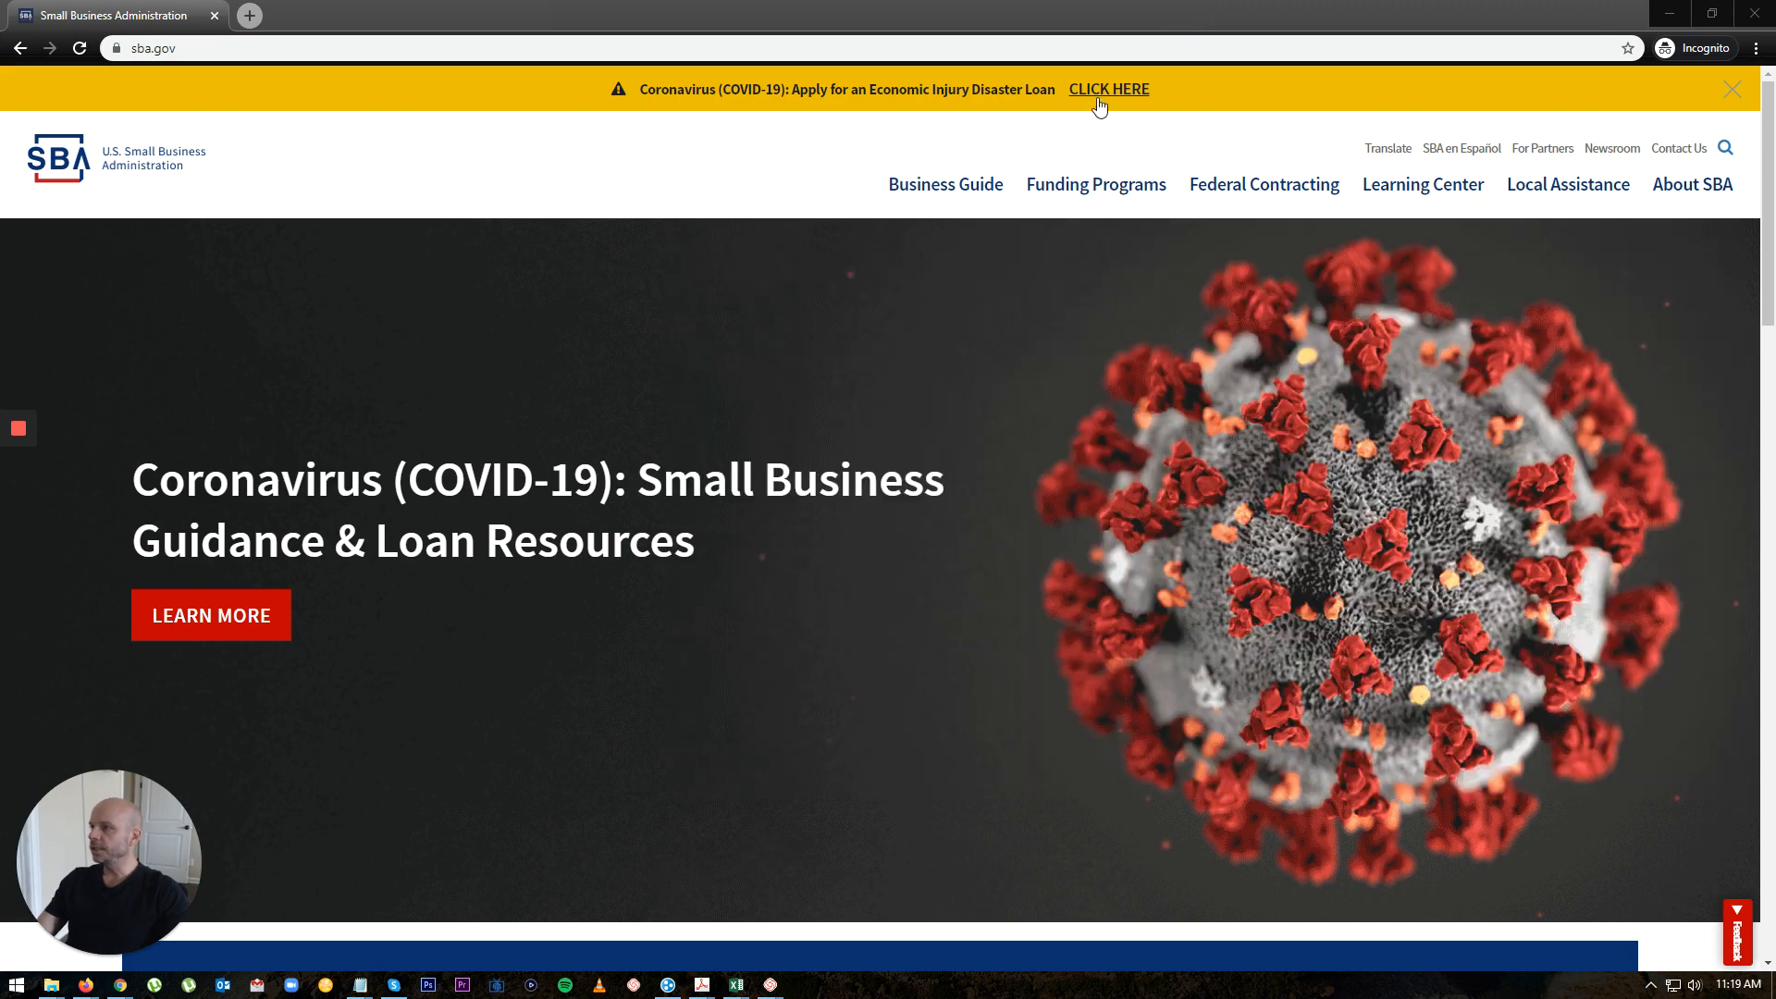
# Step: Open the COVID-19 Economic Injury Disaster Loan application from the banner link
pyautogui.click(1096, 93)
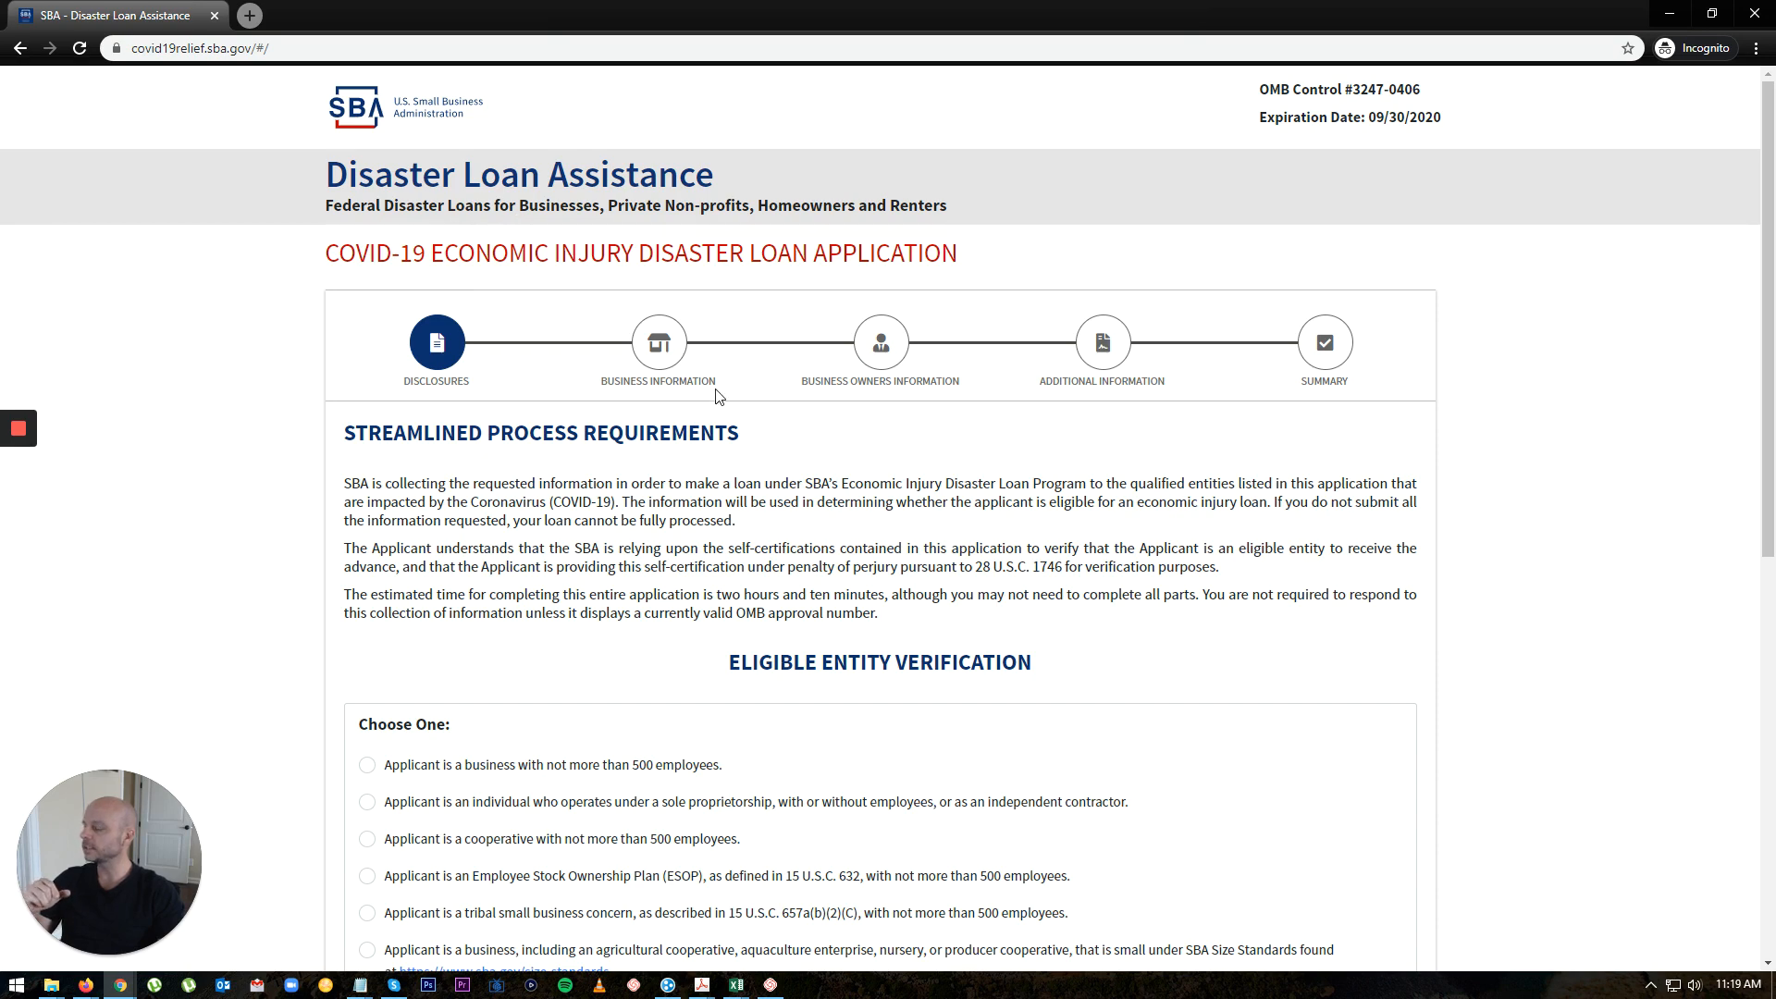
pyautogui.scroll(-5, 717, 396)
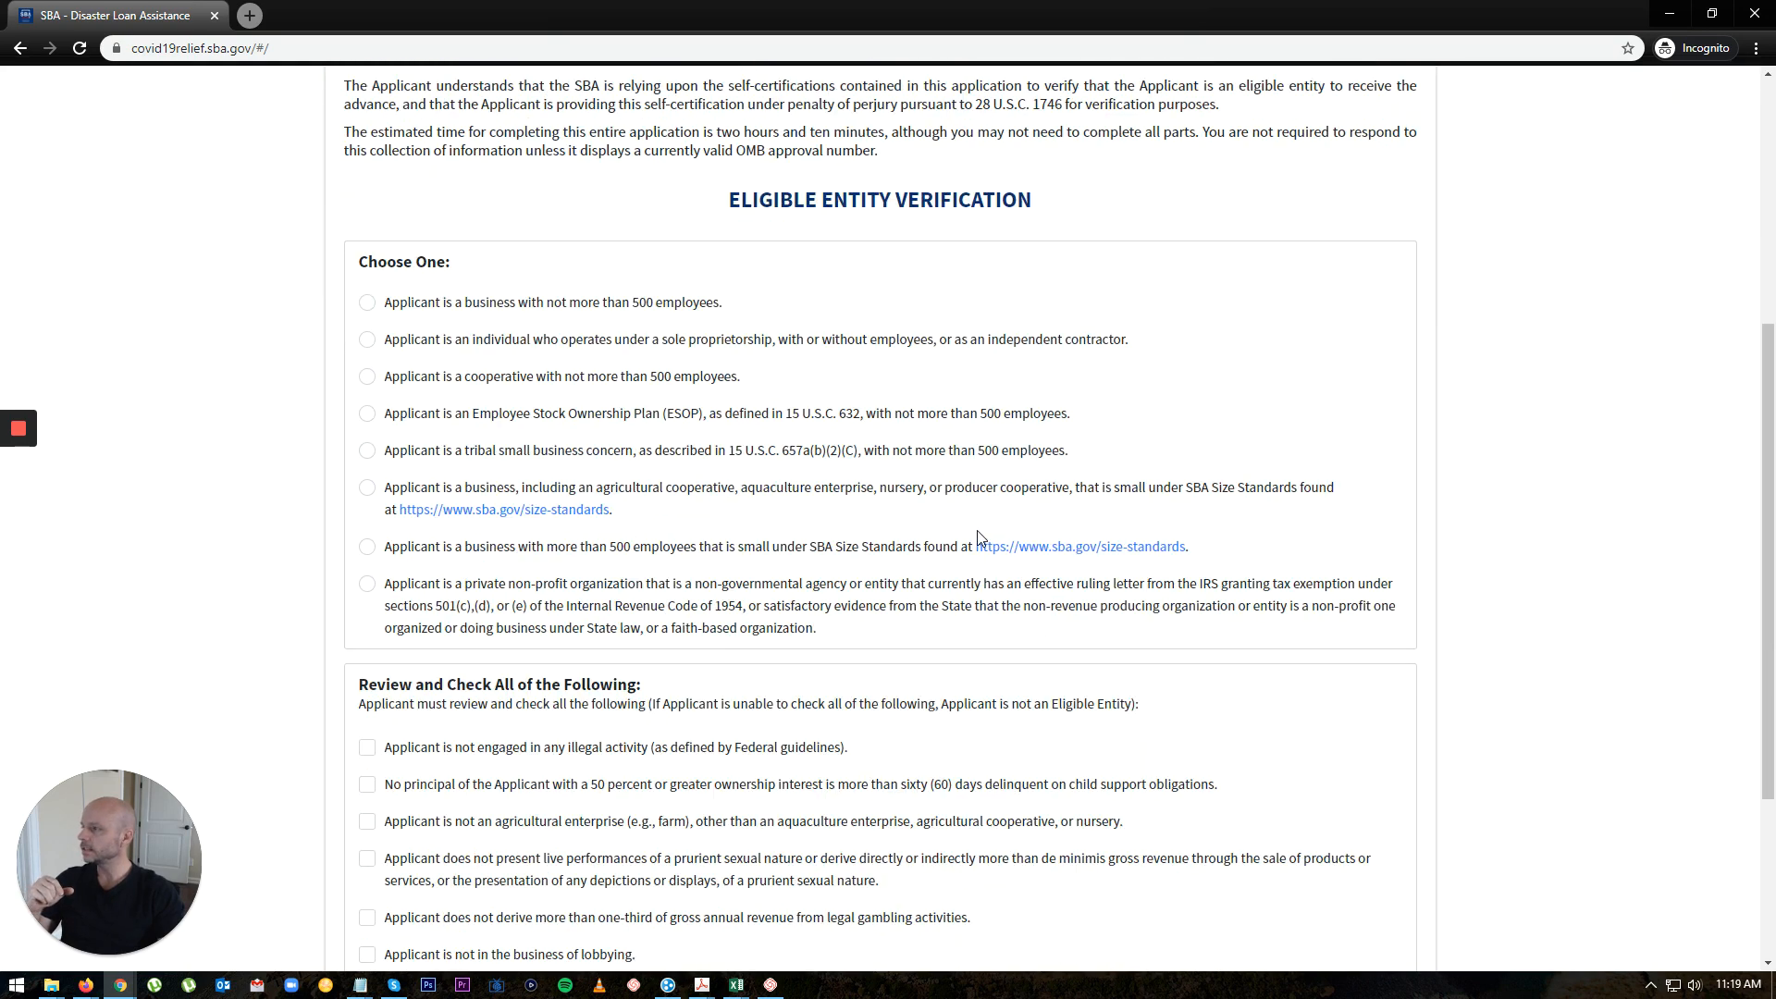
pyautogui.scroll(-2, 978, 538)
pyautogui.scroll(5, 1365, 805)
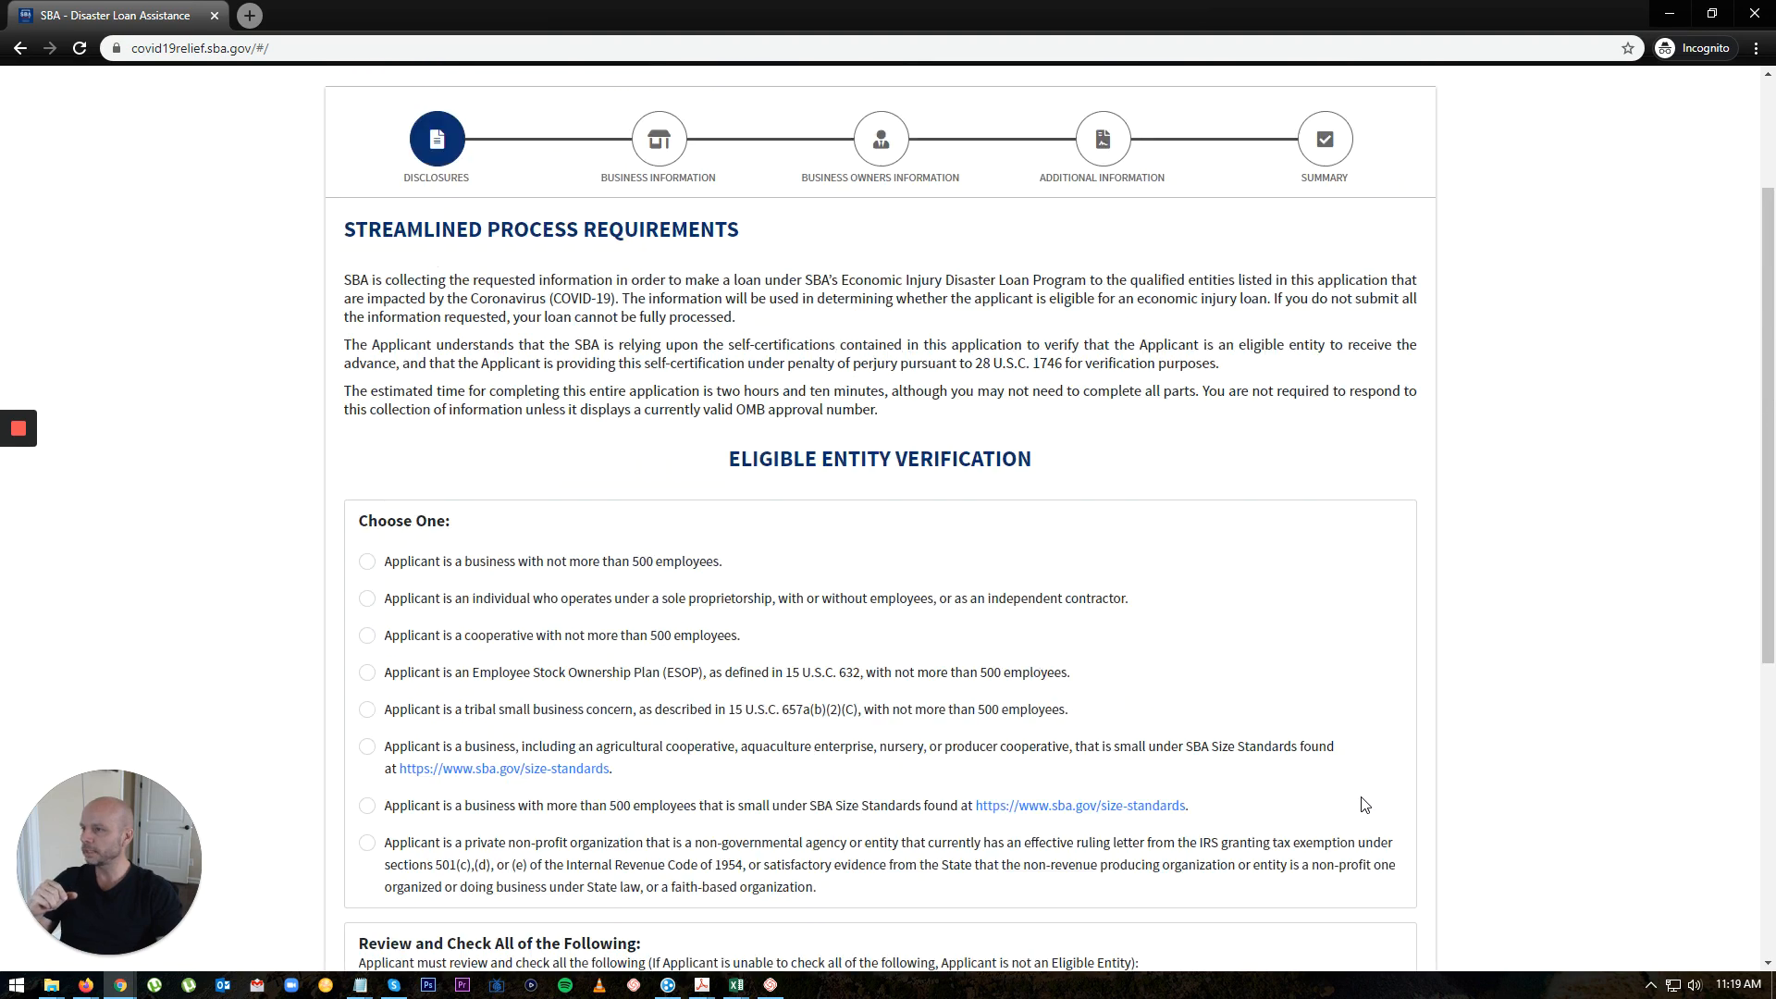
pyautogui.scroll(2, 1364, 805)
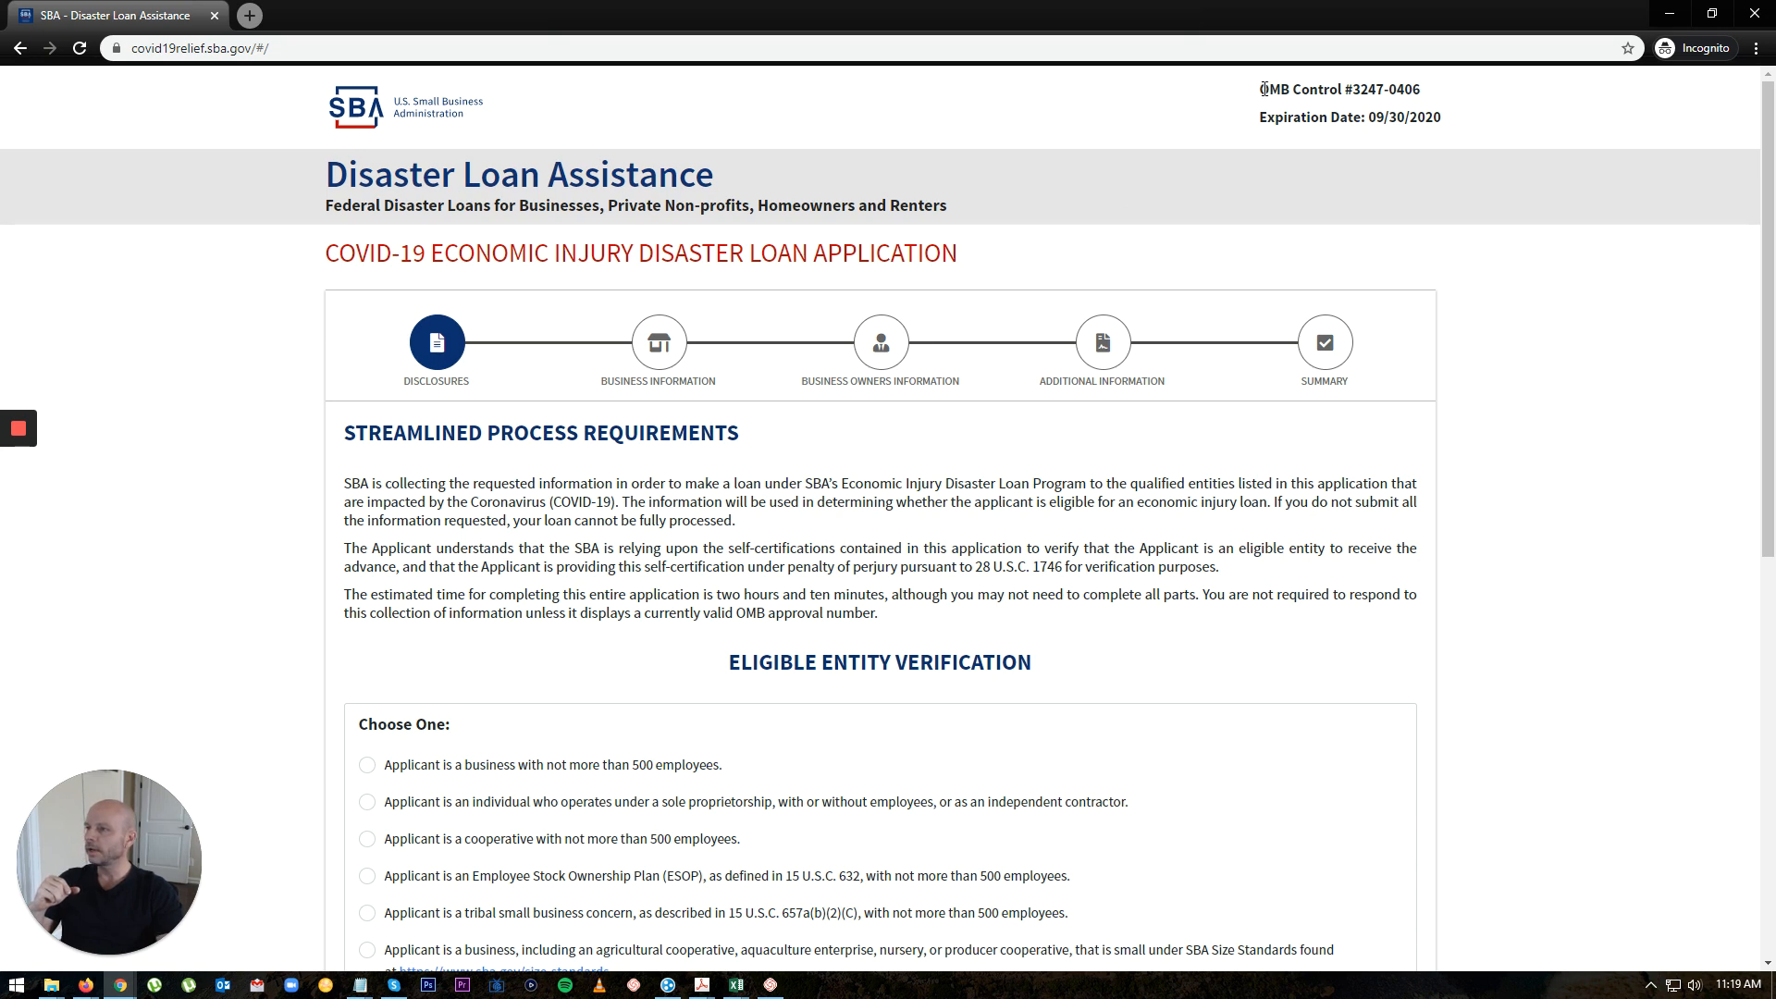
# Step: Check the OMB control number, then scroll to the Eligible Entity Verification section
pyautogui.moveTo(1264, 88); pyautogui.dragTo(1443, 125)
pyautogui.click(1492, 170)
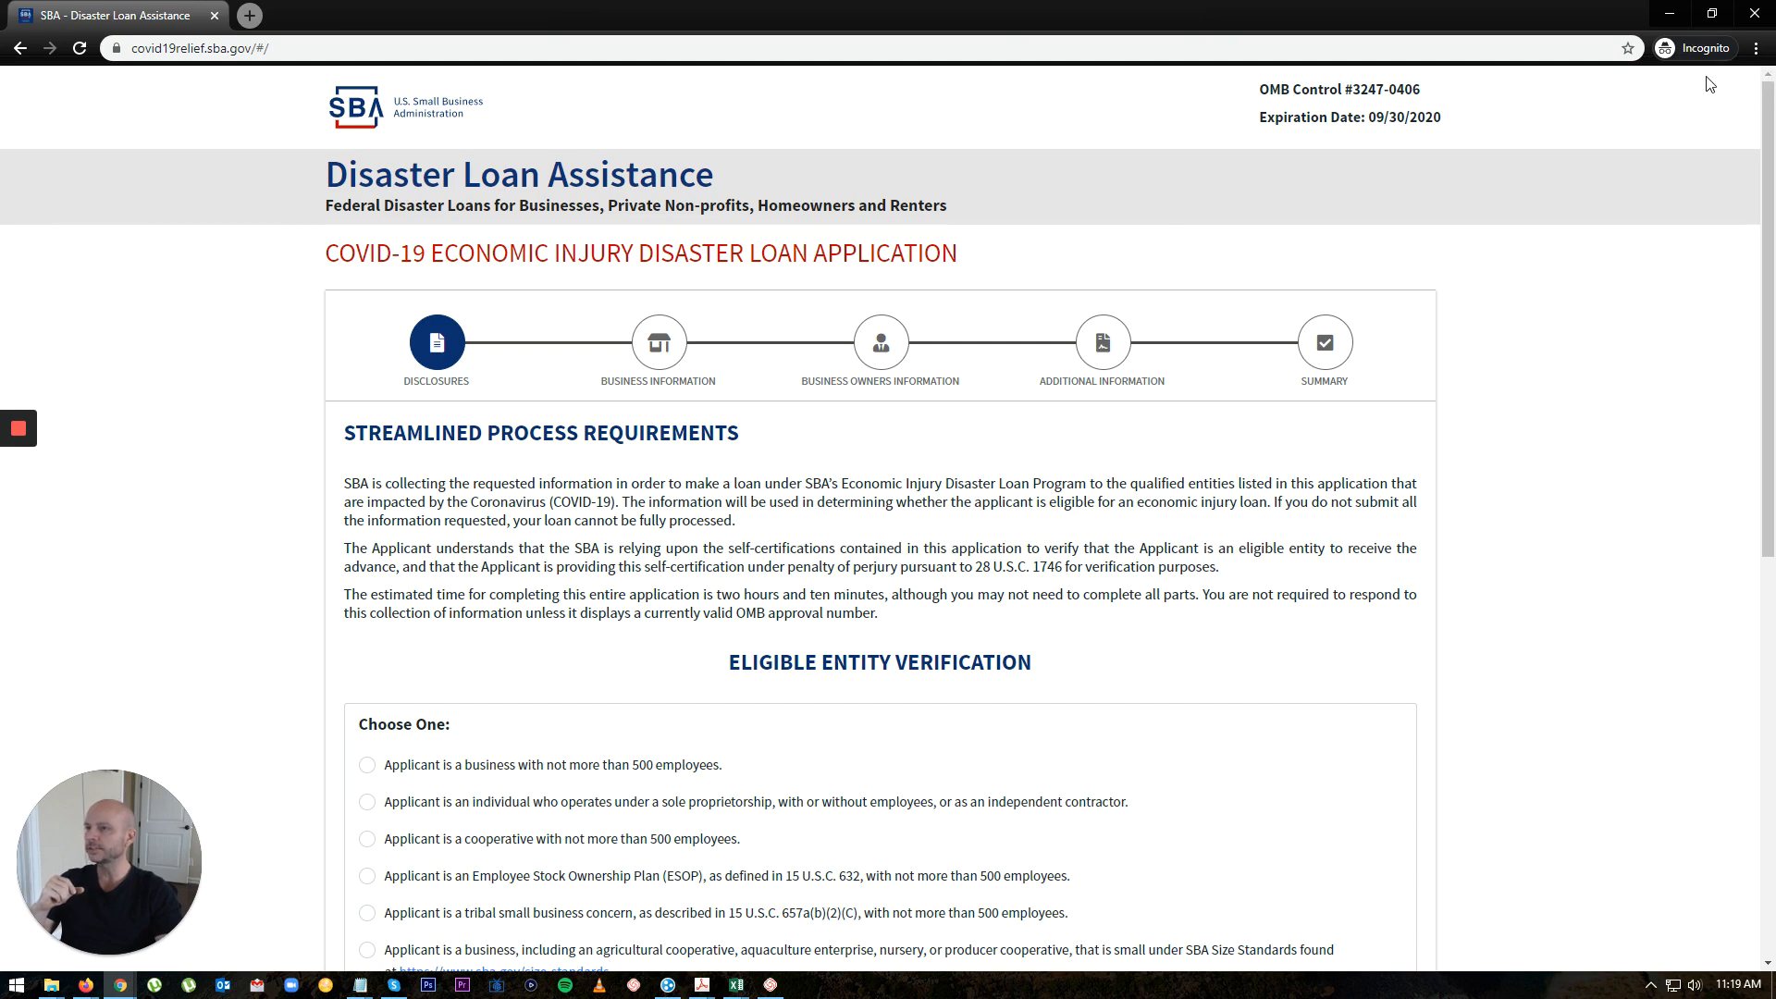
pyautogui.scroll(-1, 1159, 495)
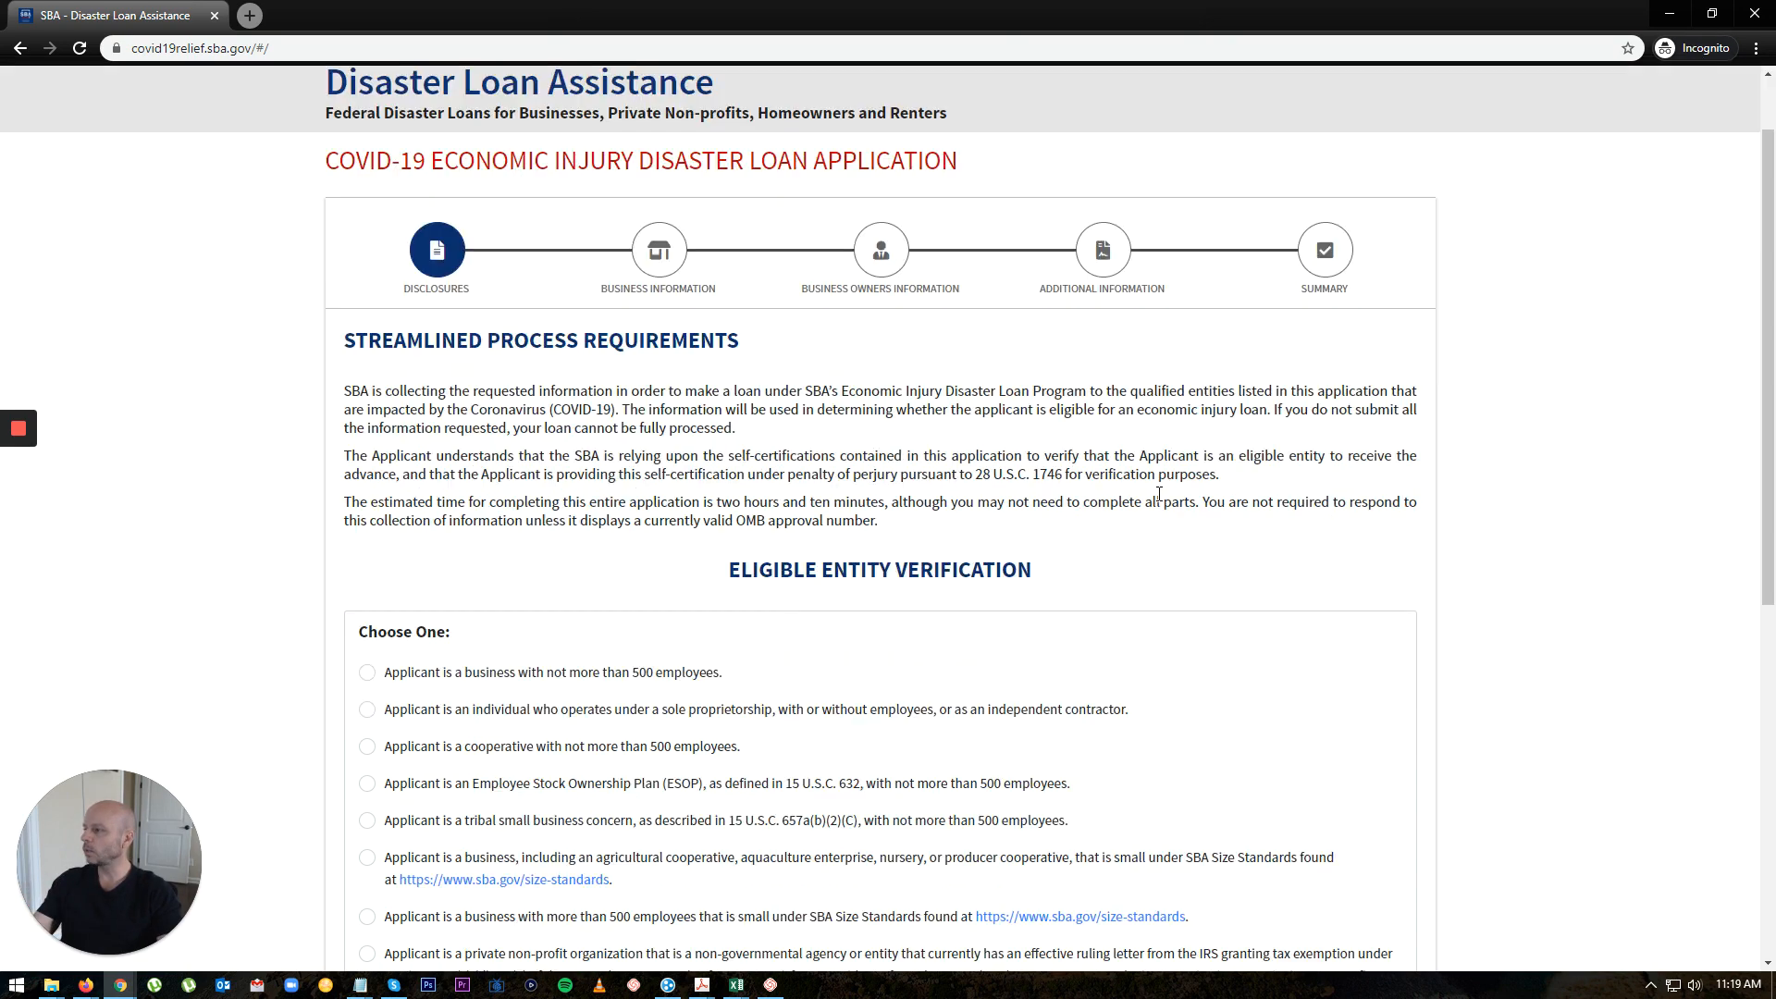
pyautogui.scroll(-3, 1160, 495)
pyautogui.scroll(3, 1198, 484)
pyautogui.scroll(-1, 735, 429)
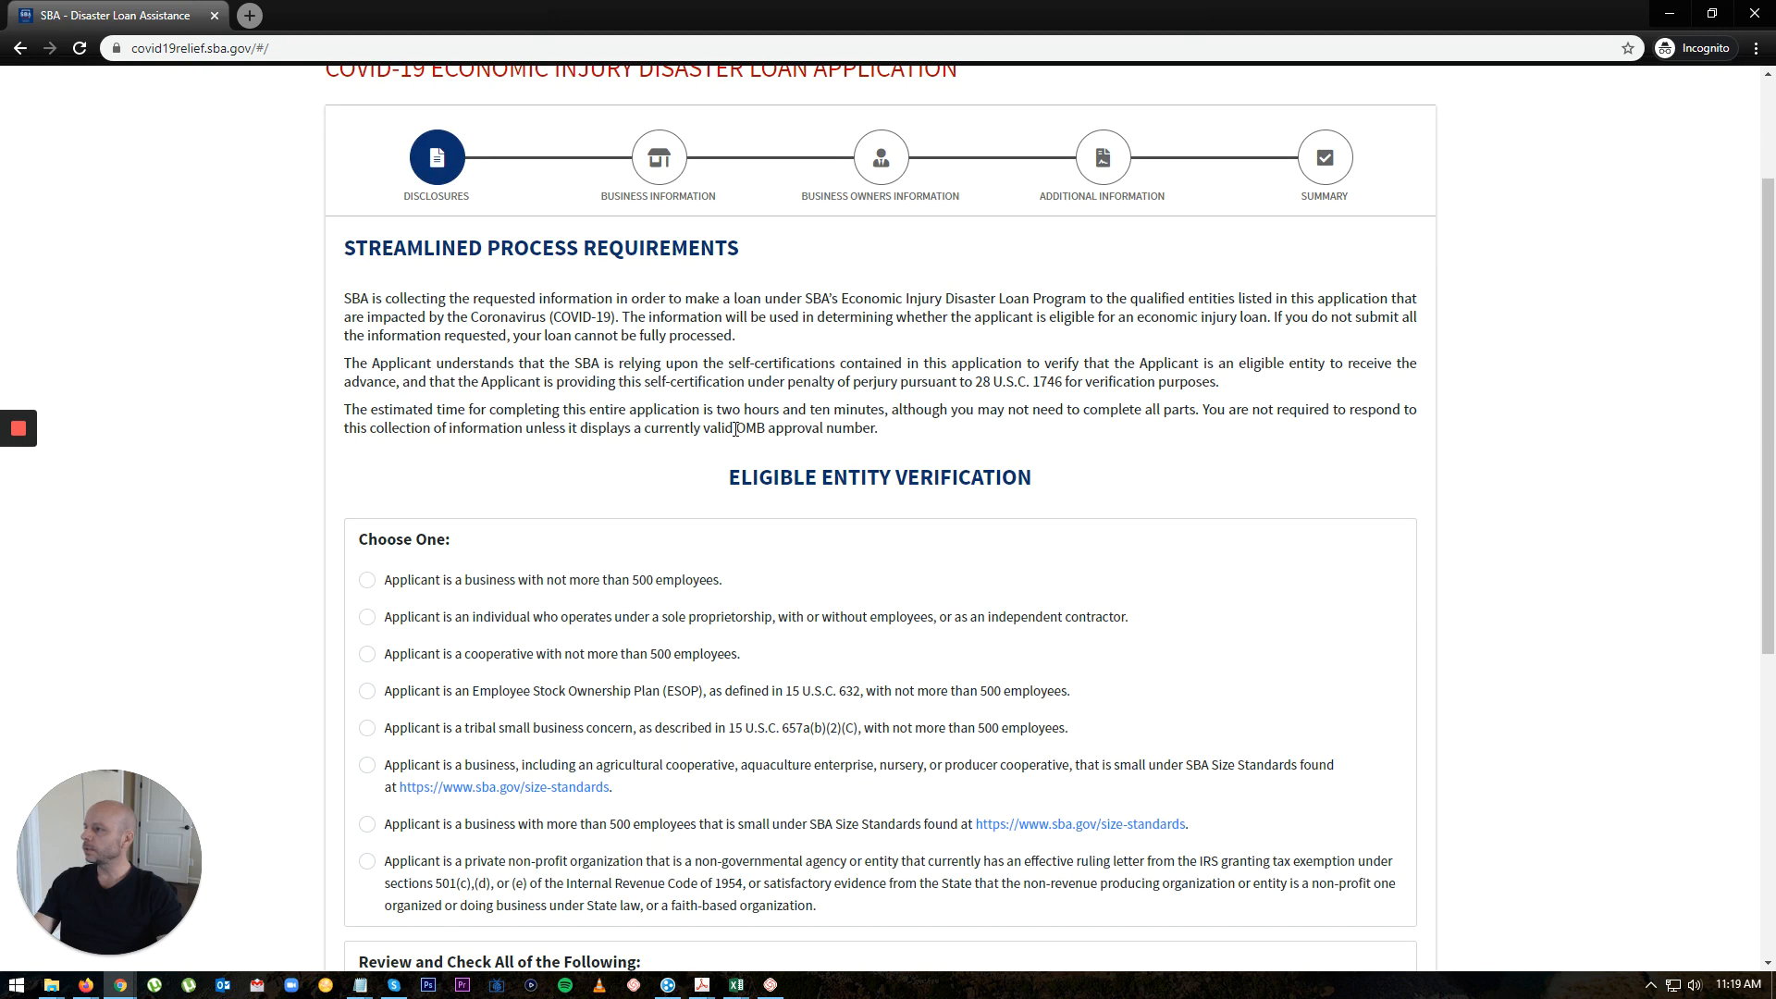
pyautogui.scroll(-2, 666, 408)
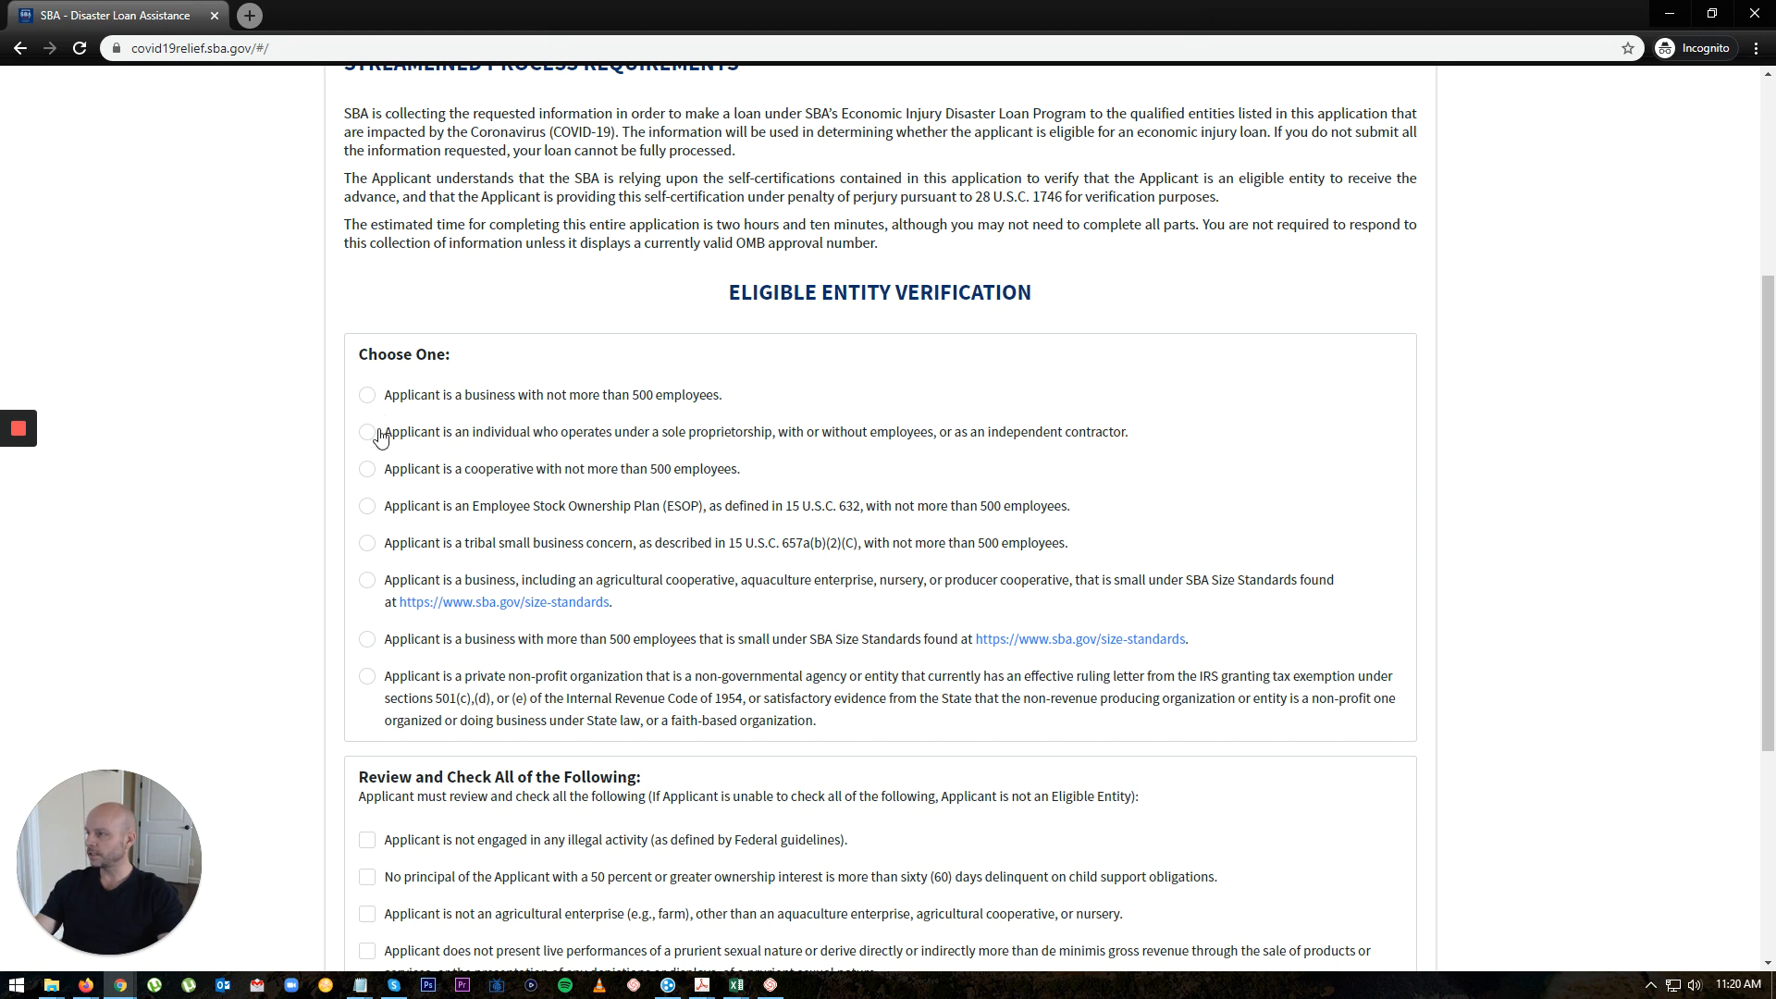
# Step: Choose the not-more-than-500-employees option, tick all seven eligibility certifications, and continue
pyautogui.click(368, 395)
pyautogui.scroll(-3, 780, 553)
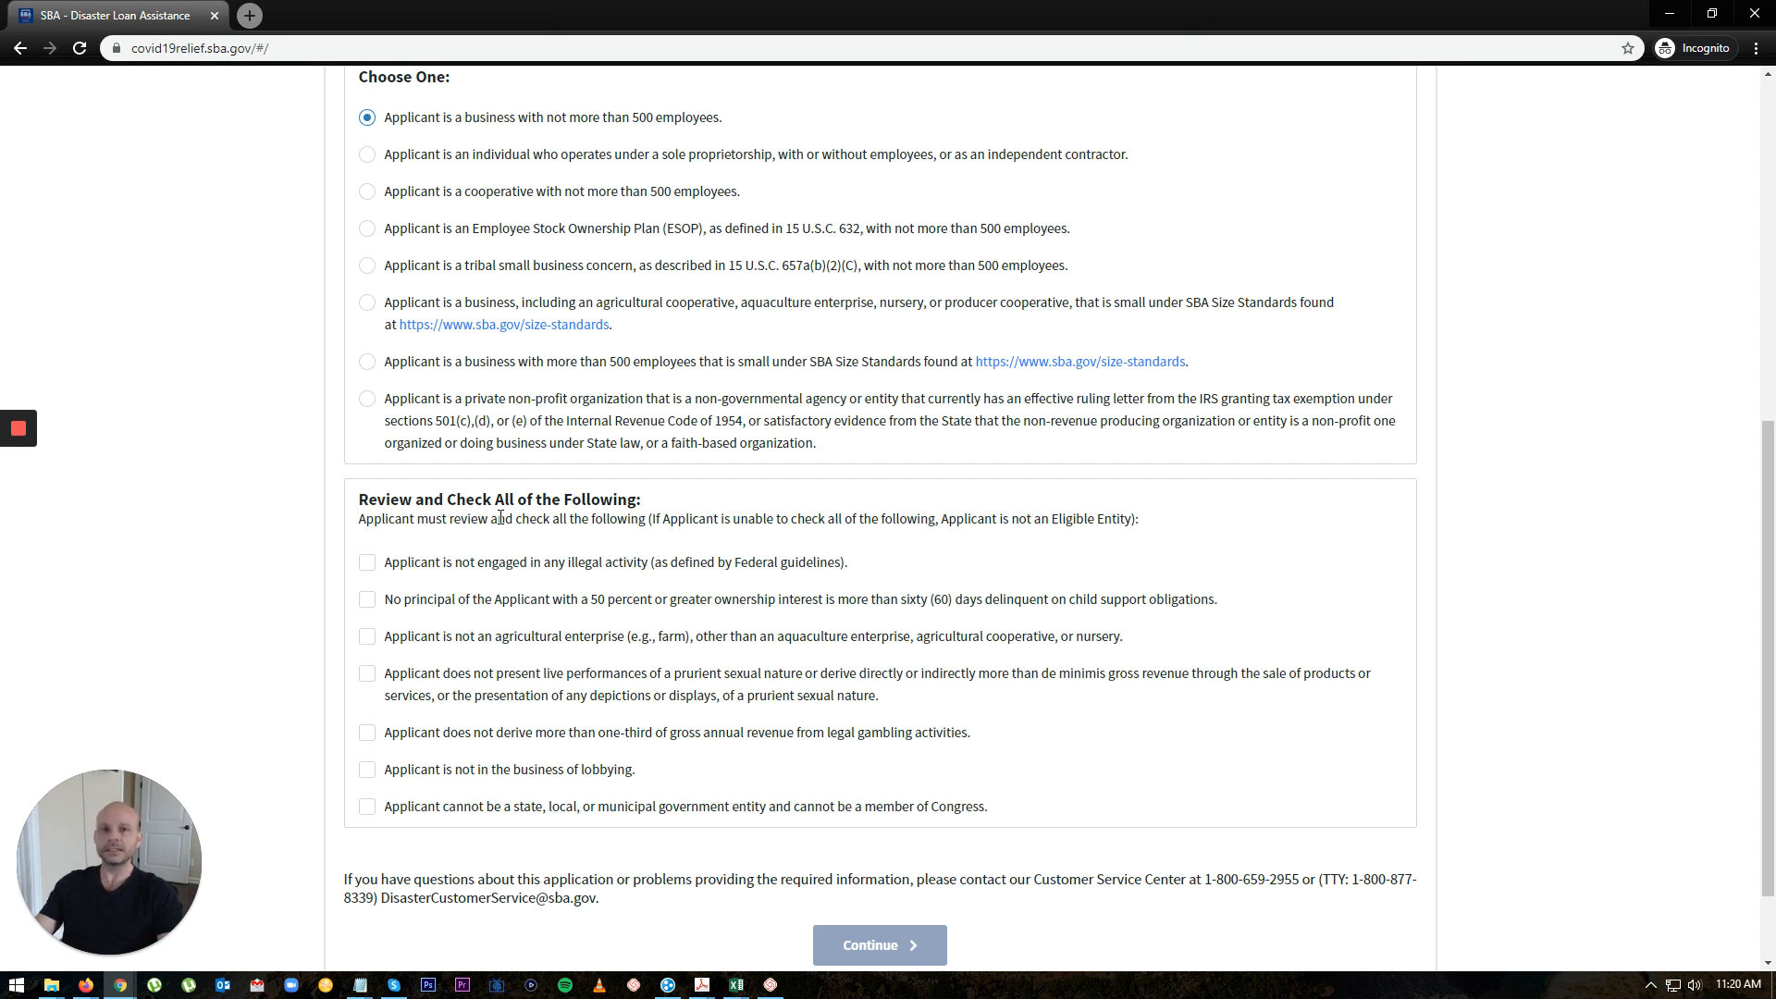
pyautogui.click(367, 562)
pyautogui.click(368, 599)
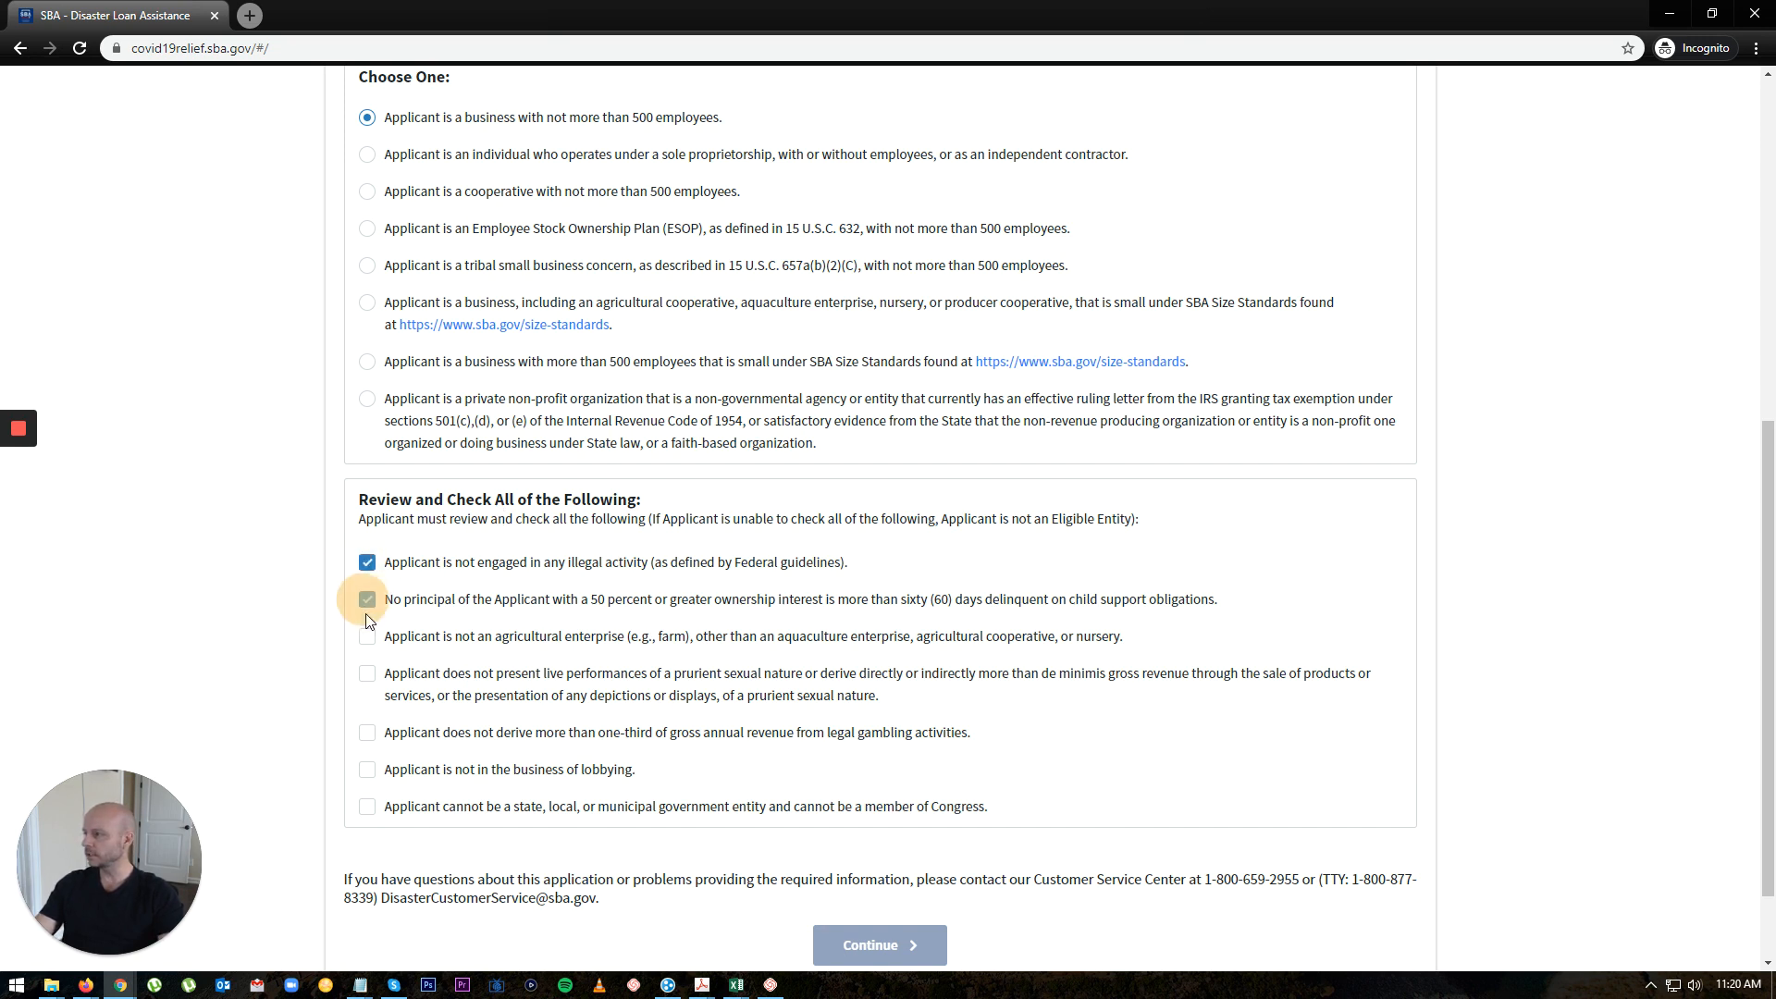
pyautogui.click(367, 637)
pyautogui.click(369, 676)
pyautogui.click(367, 733)
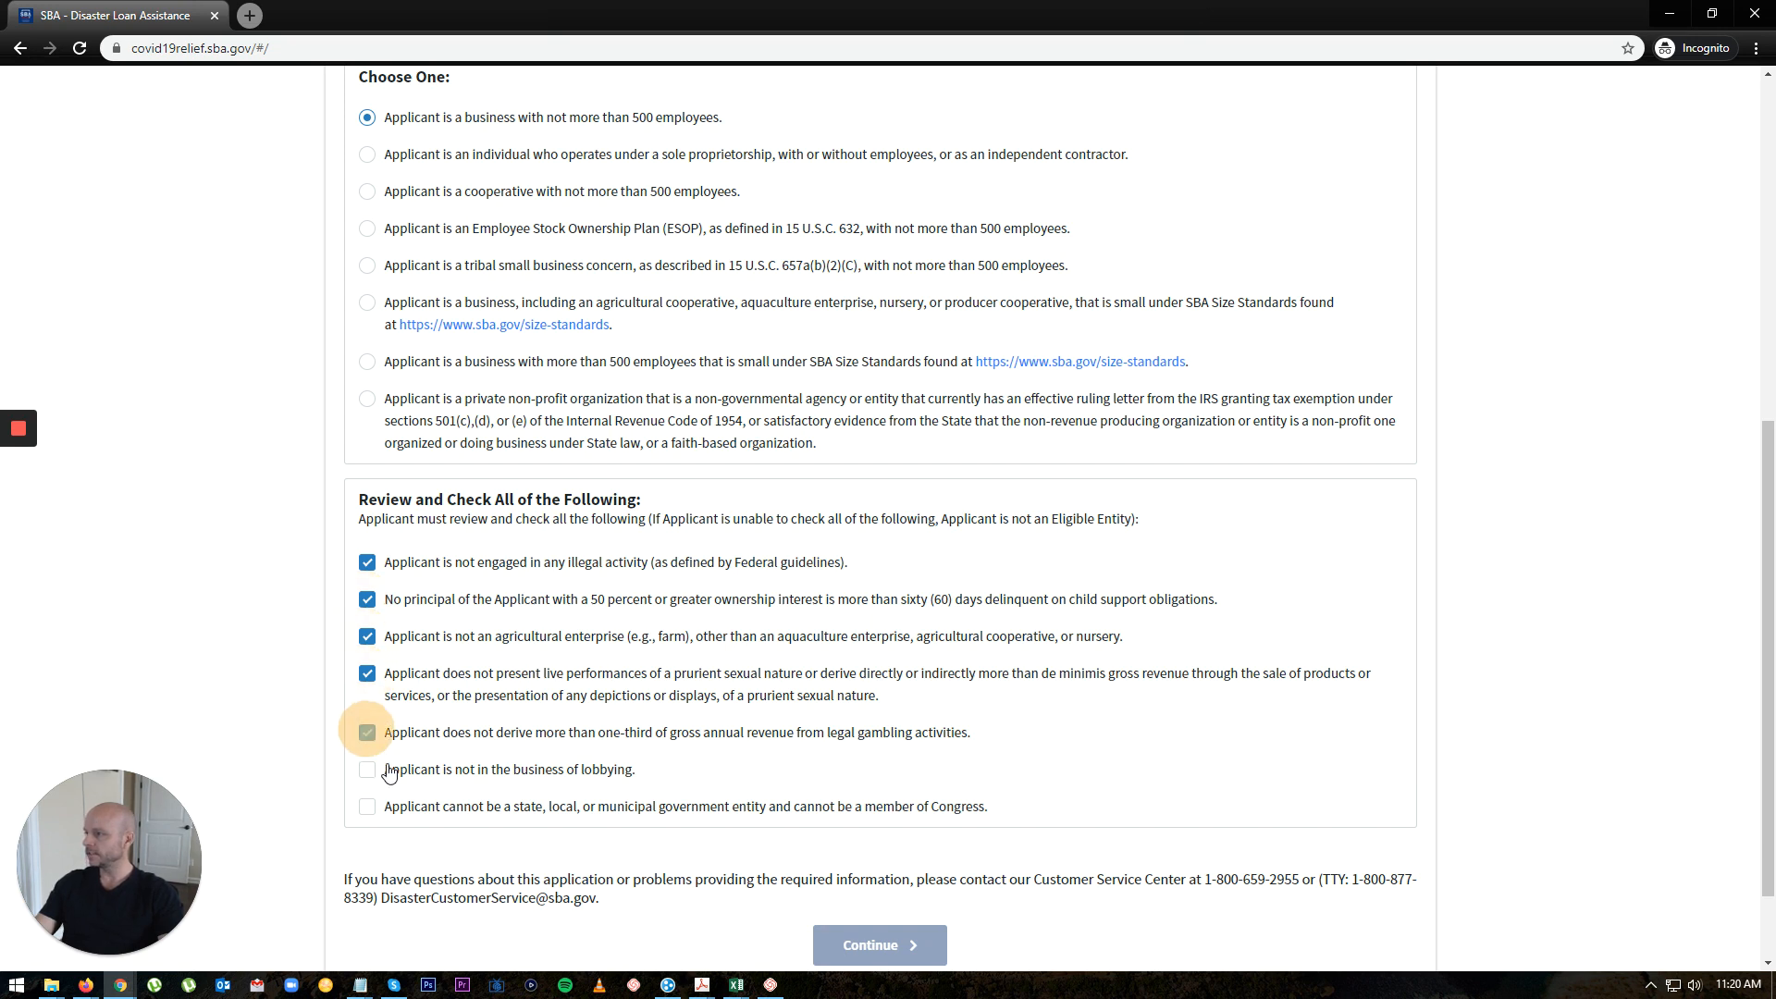
pyautogui.click(368, 771)
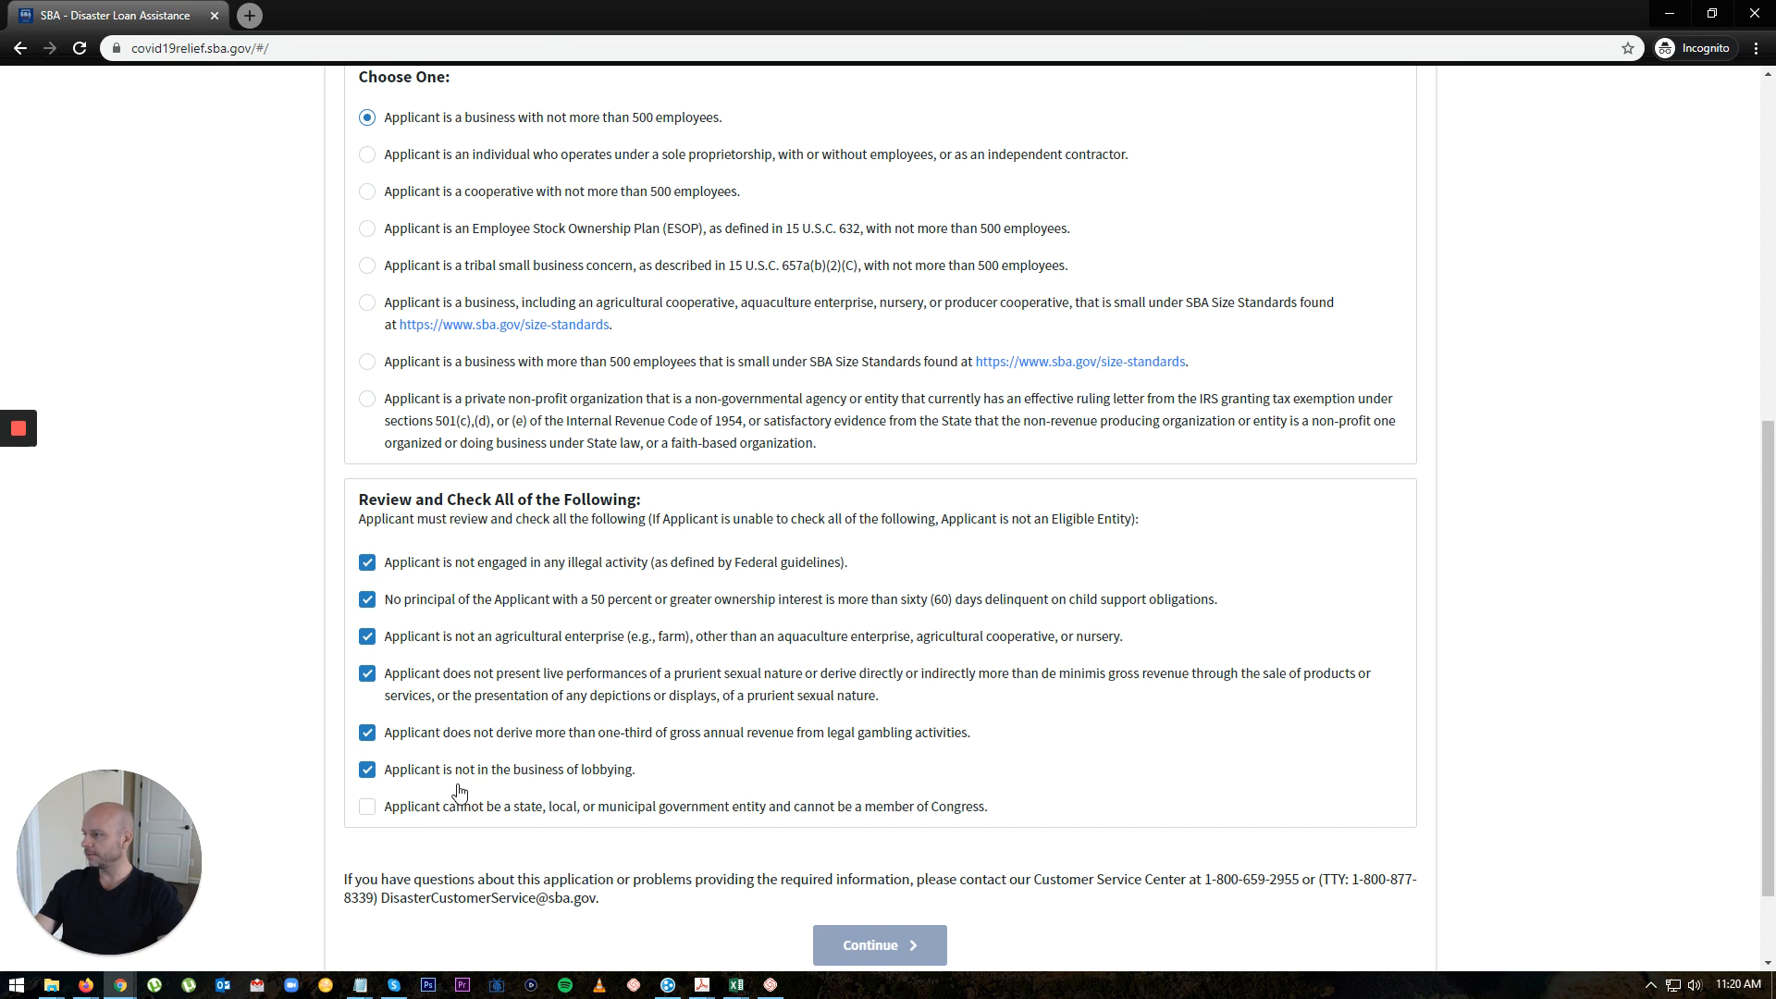
pyautogui.click(368, 808)
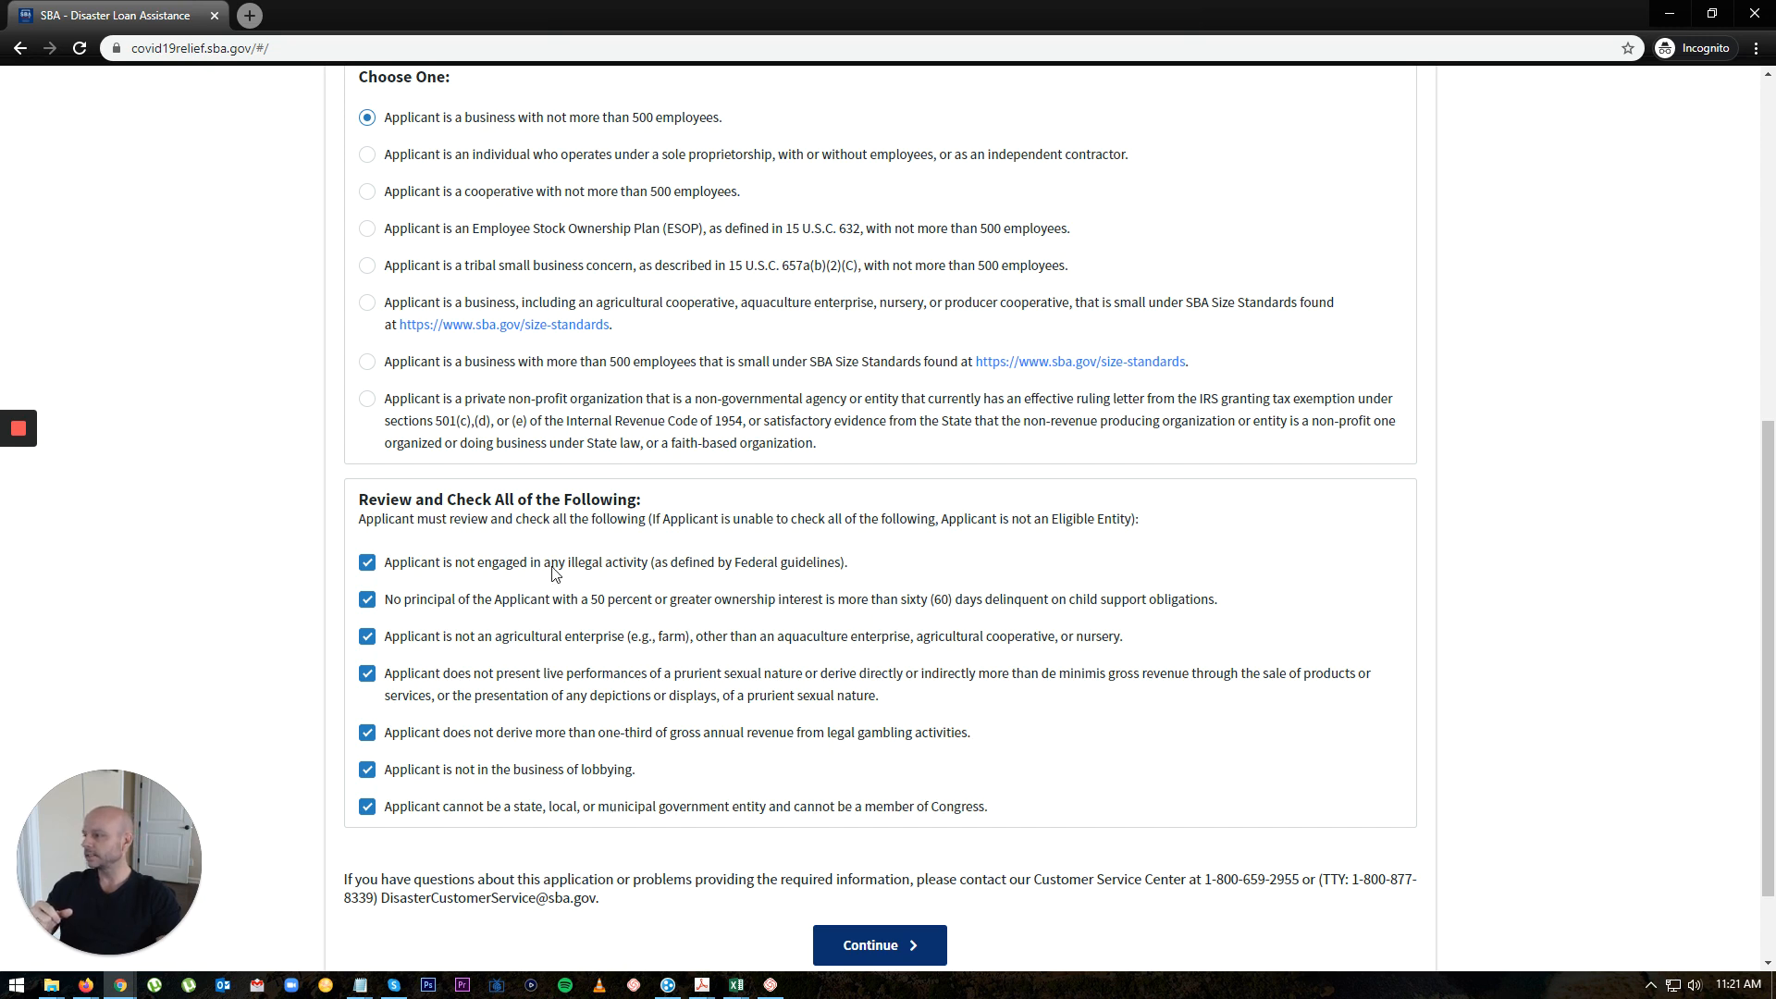
pyautogui.scroll(-1, 1156, 748)
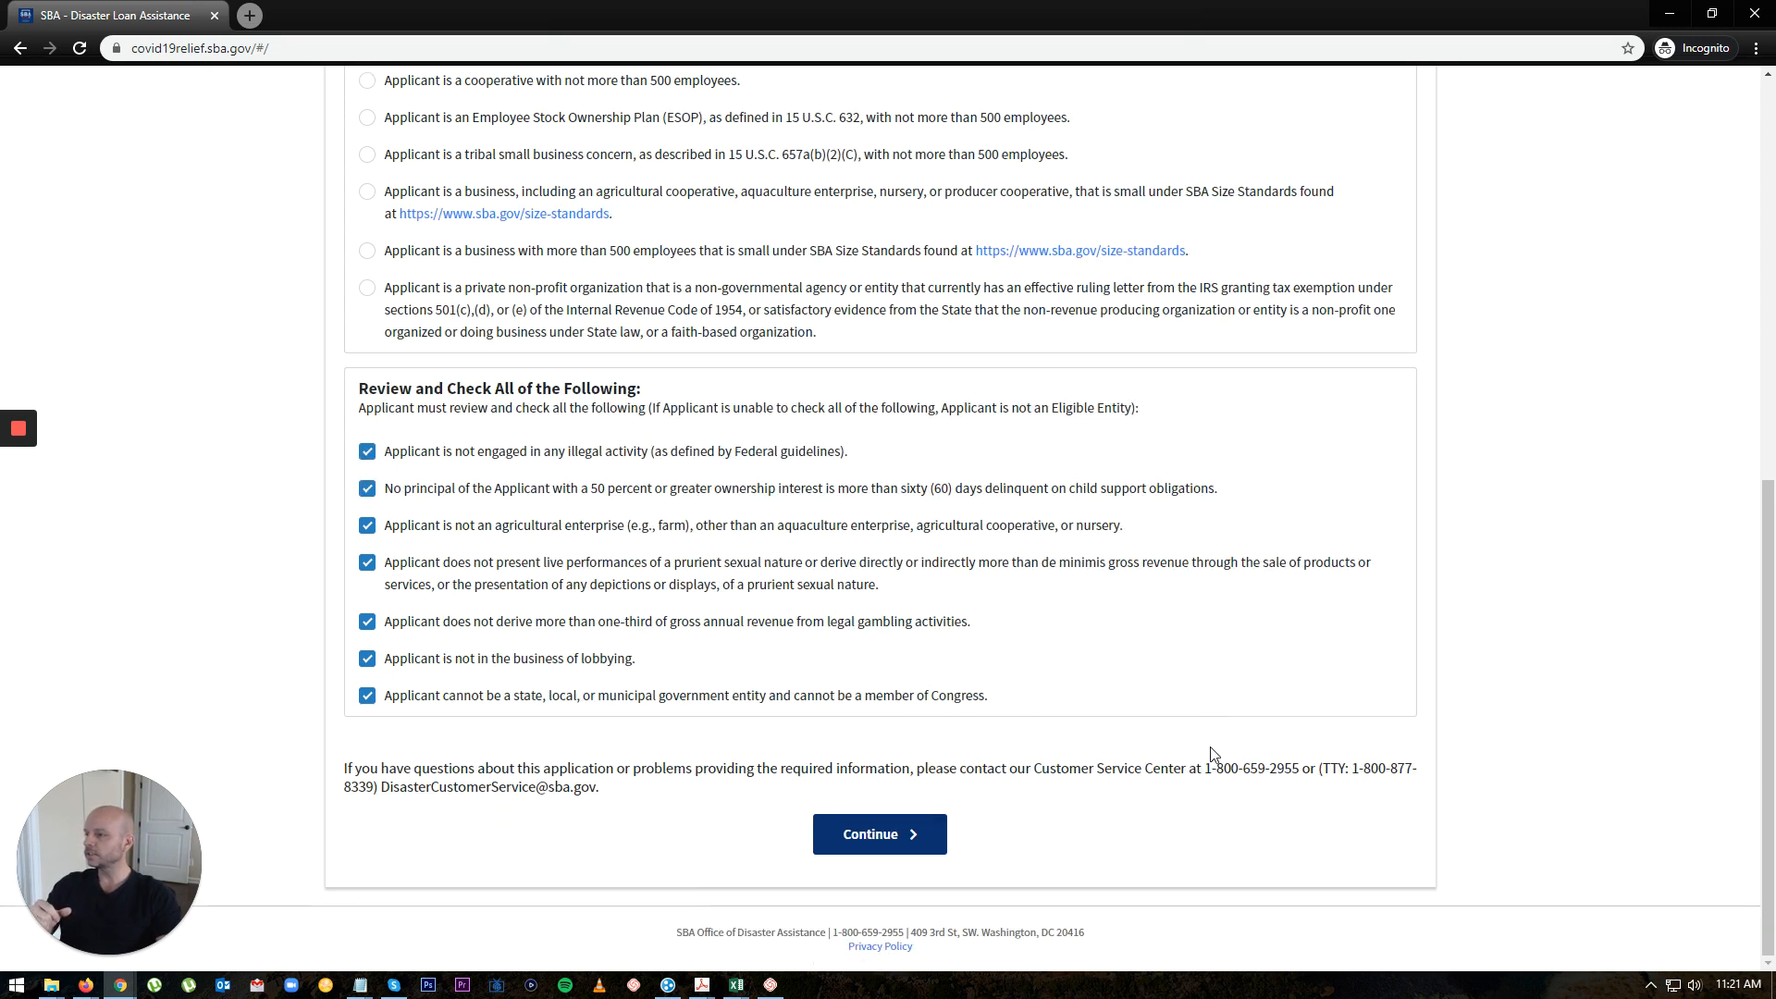
pyautogui.click(864, 843)
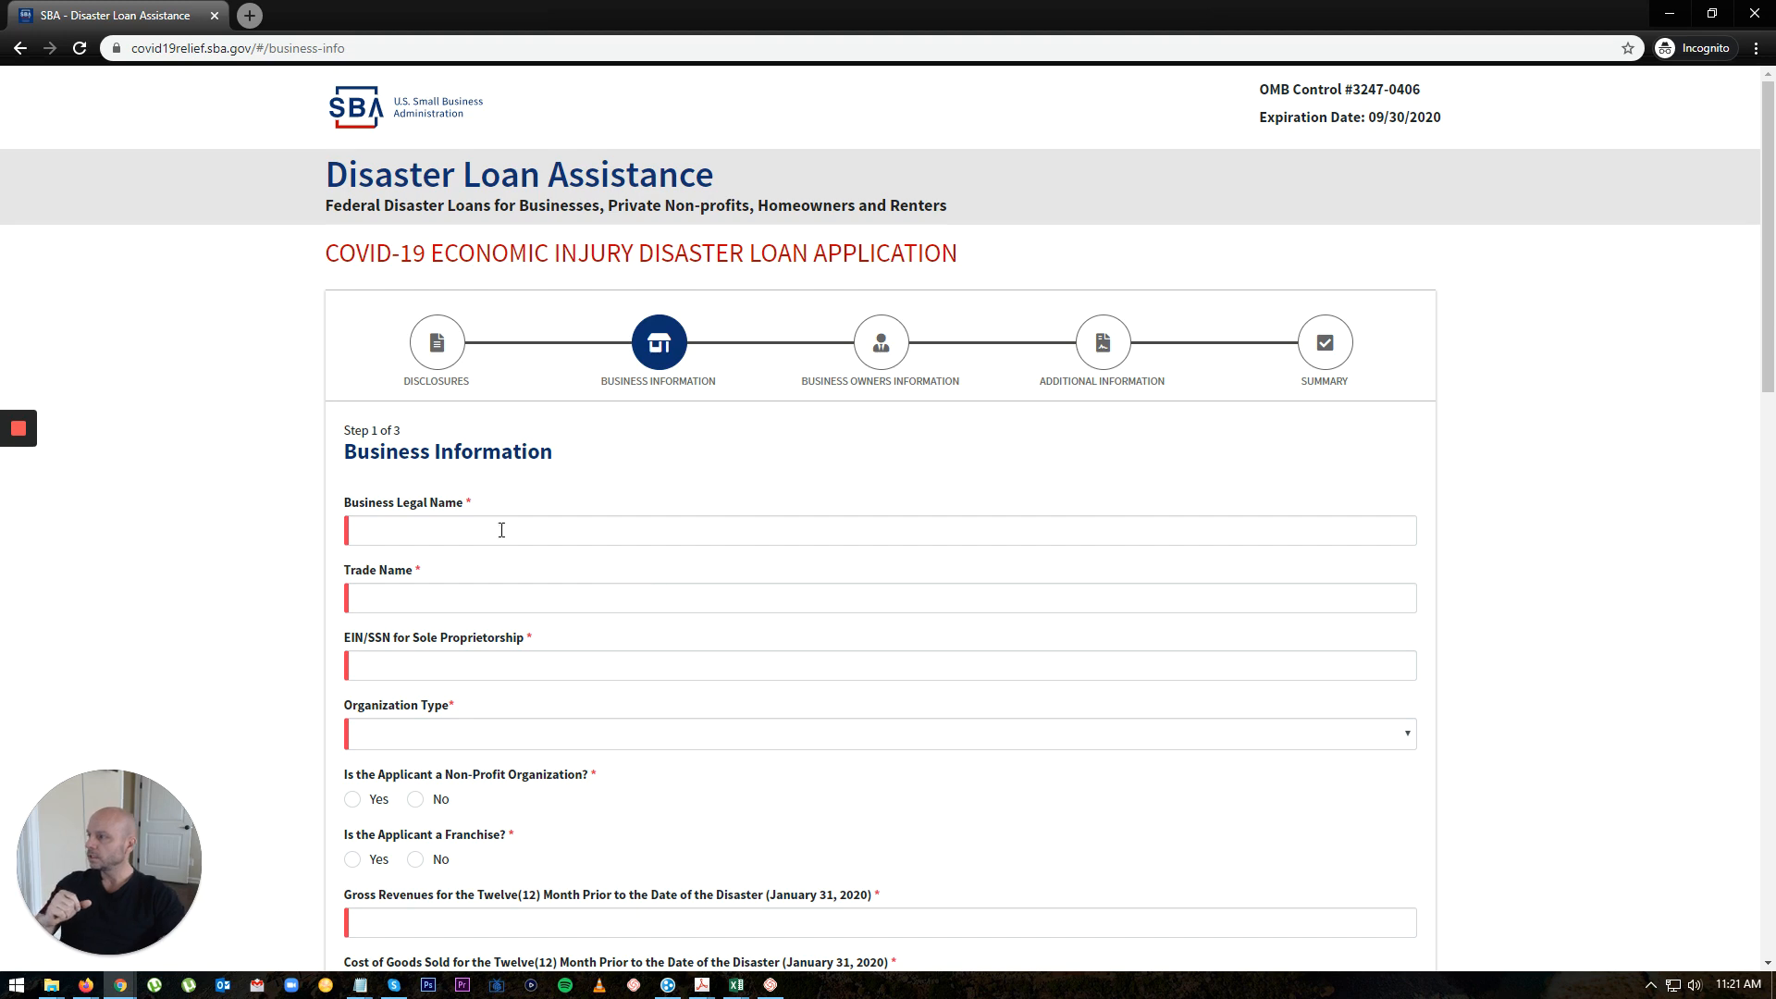
pyautogui.click(500, 530)
pyautogui.write('test business llc')
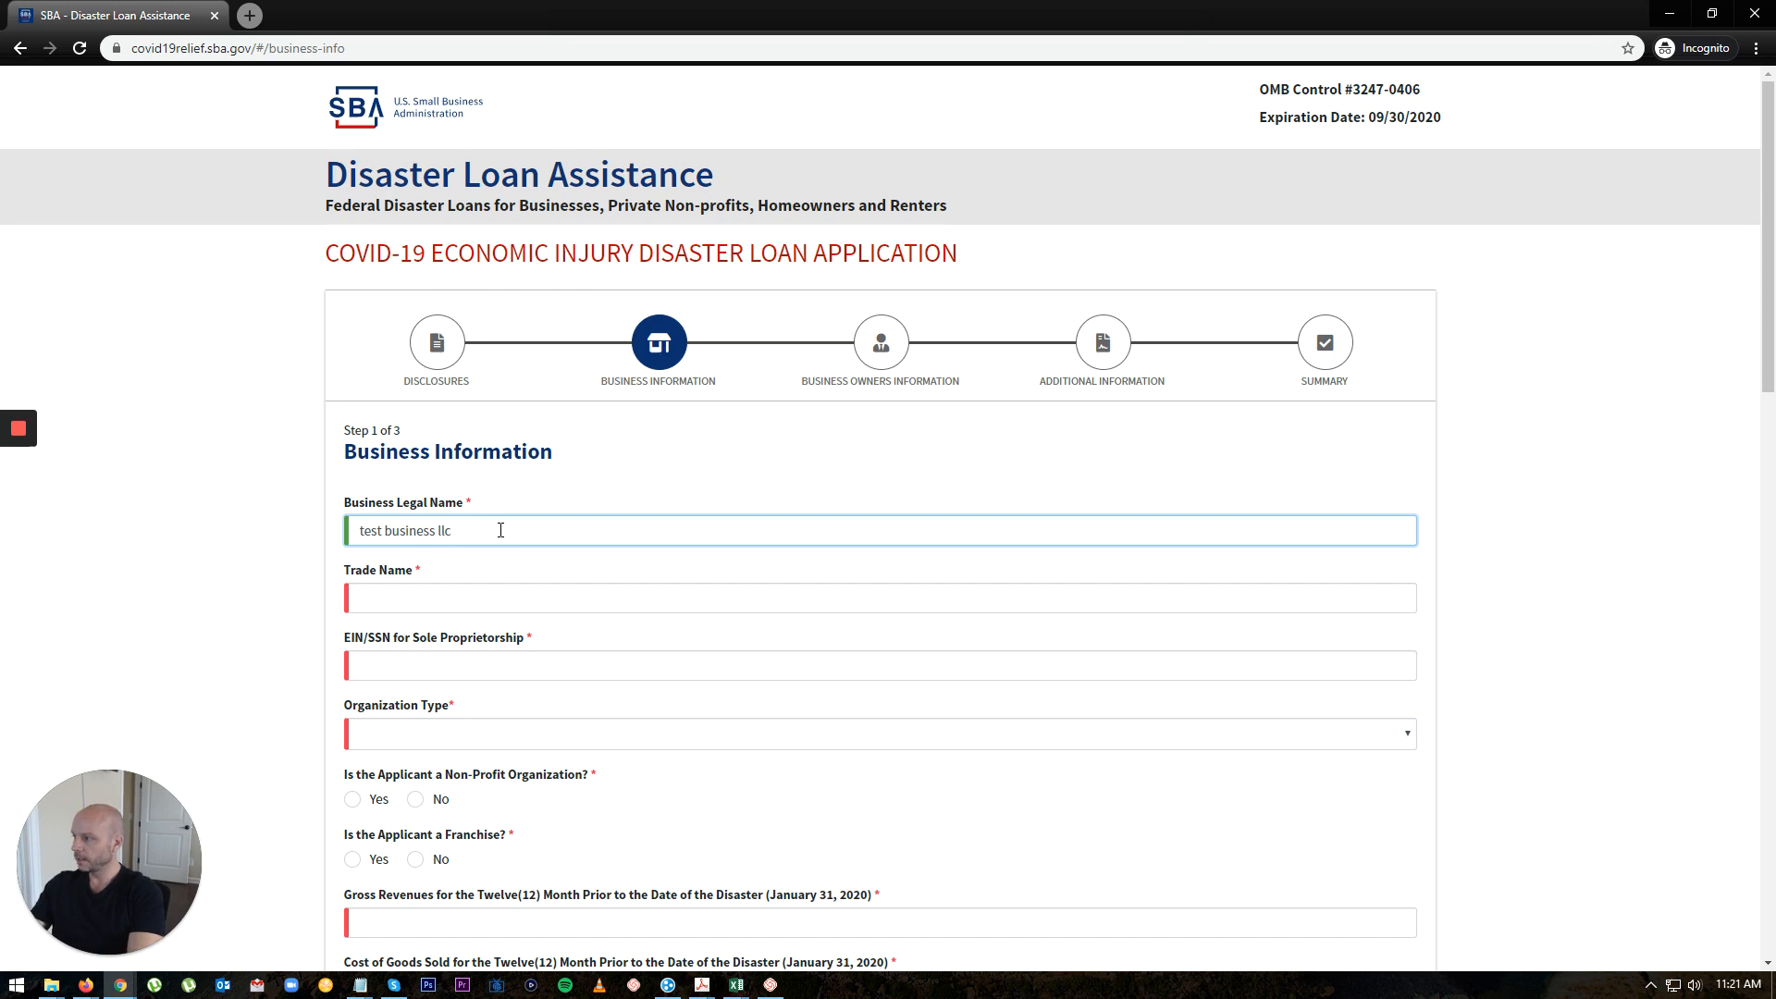
pyautogui.press('Tab')
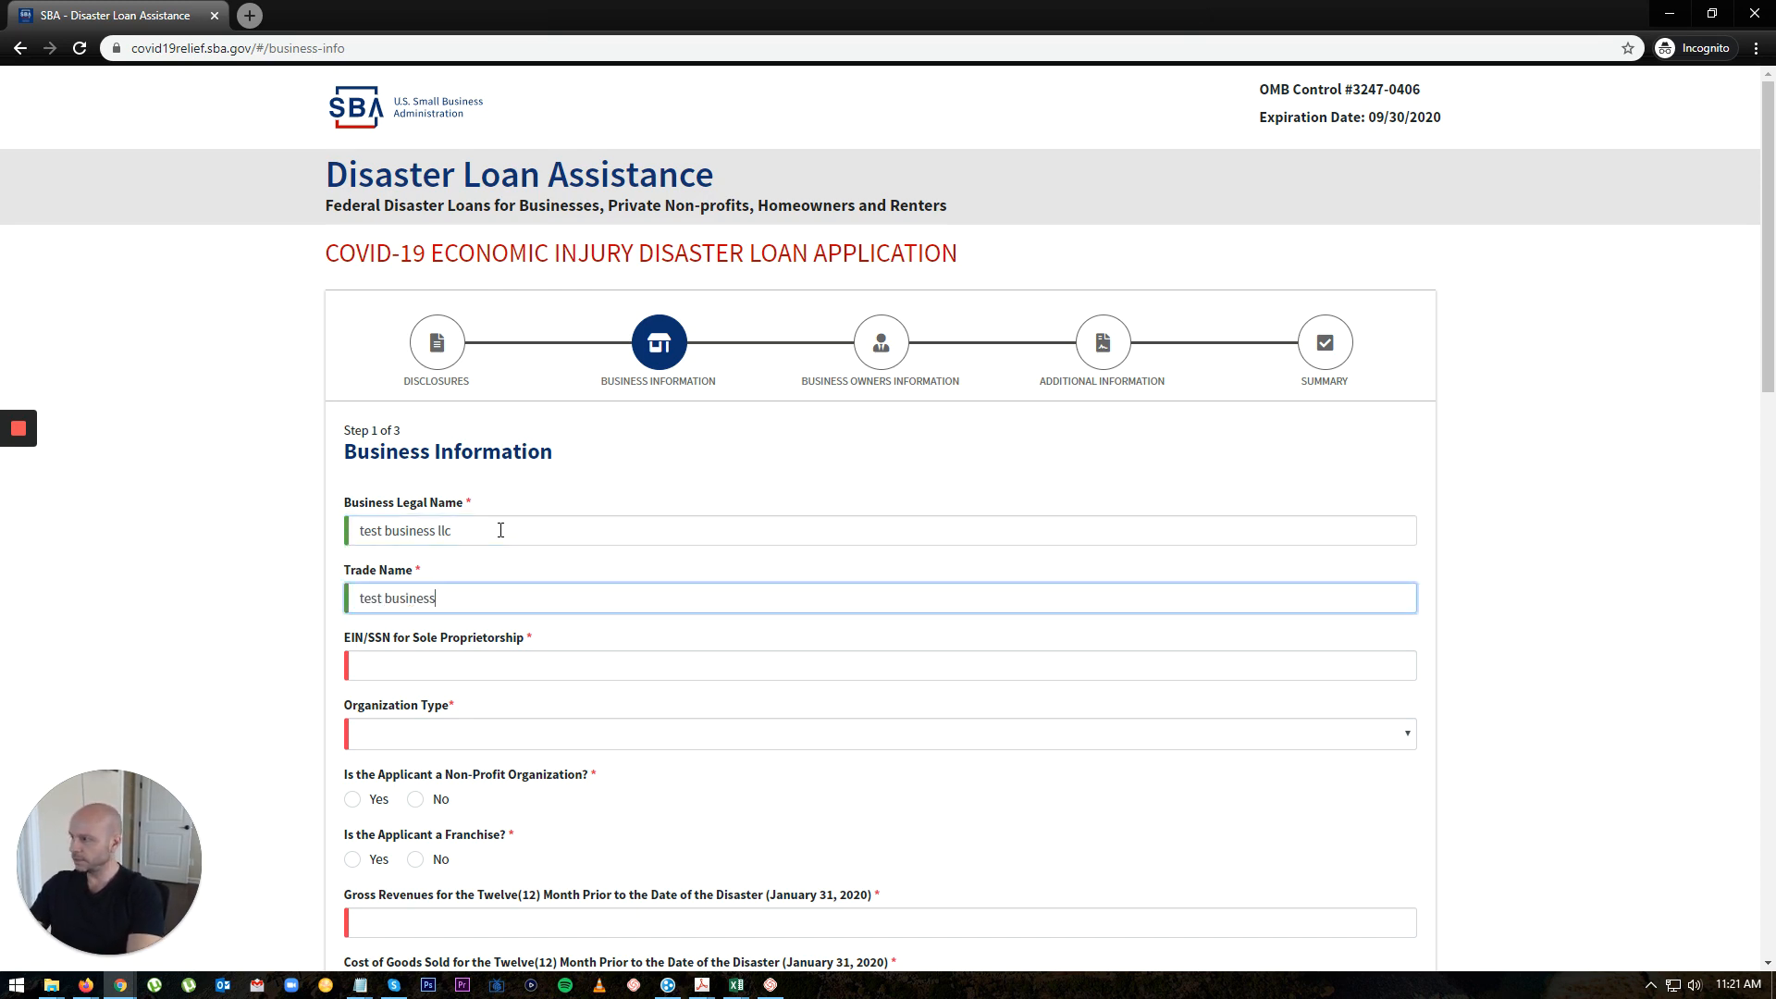
pyautogui.press('Tab')
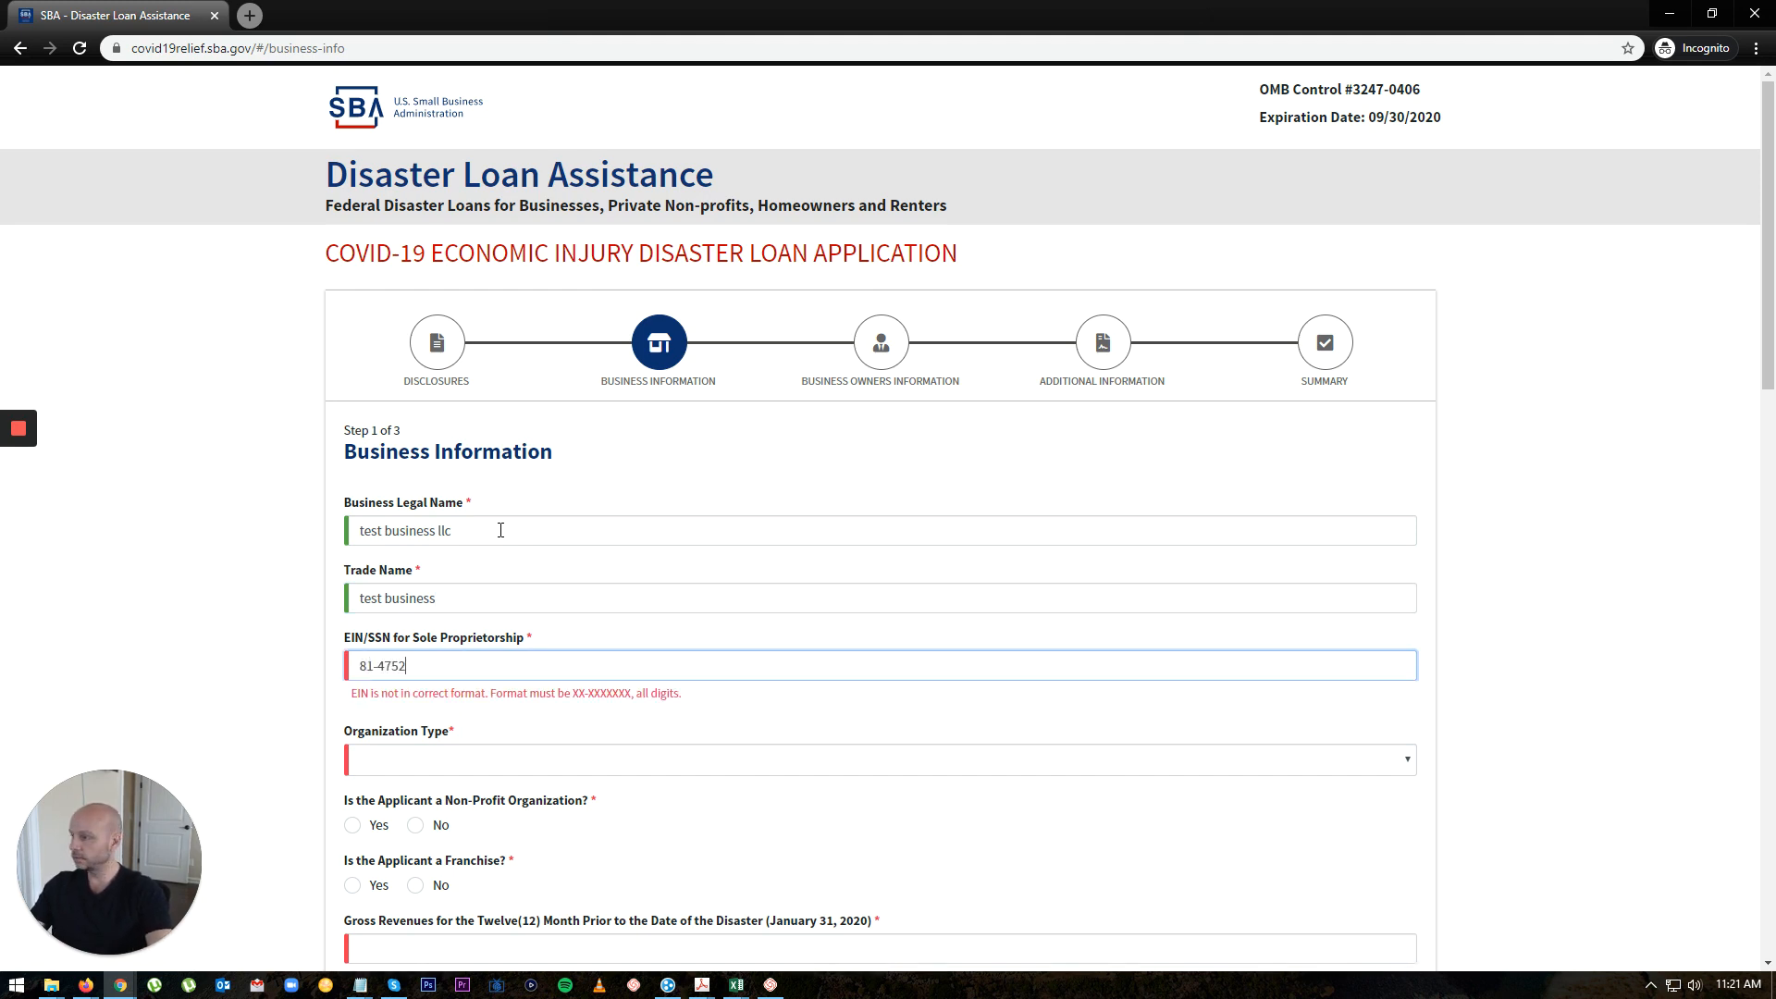
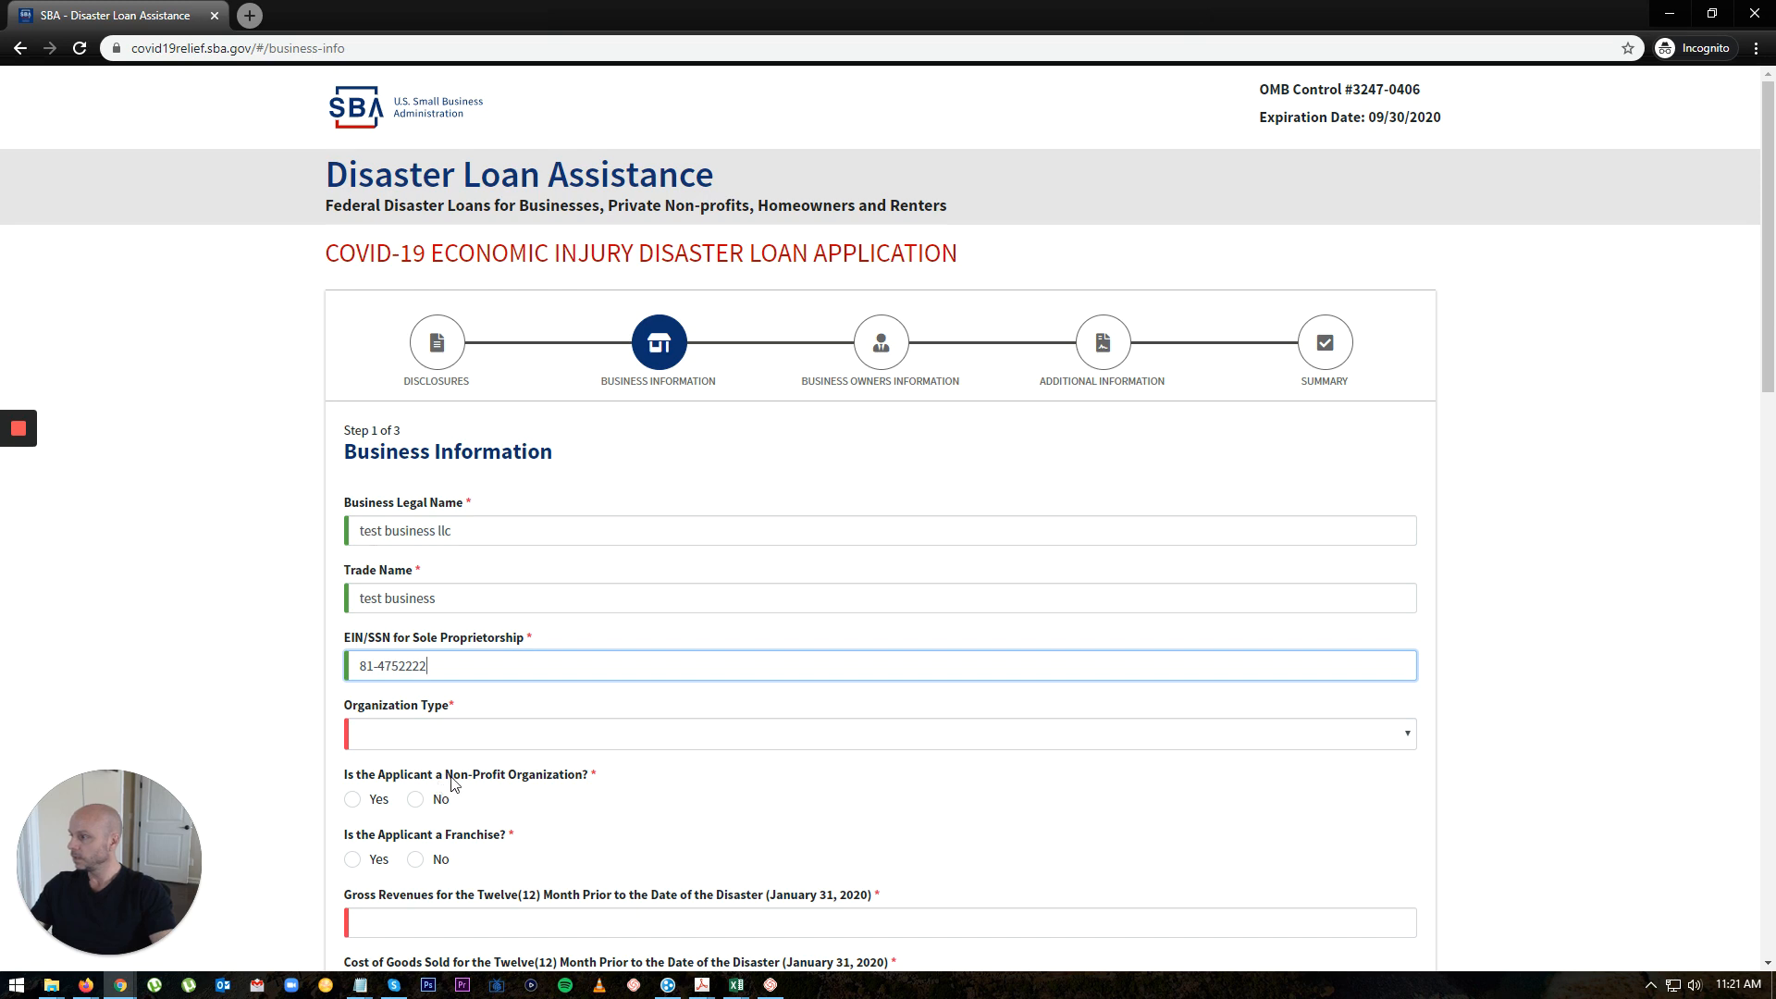
# Step: Set organization type to Limited Liability Company and answer No to non-profit and franchise
pyautogui.click(476, 708)
pyautogui.click(468, 737)
pyautogui.scroll(-1, 519, 741)
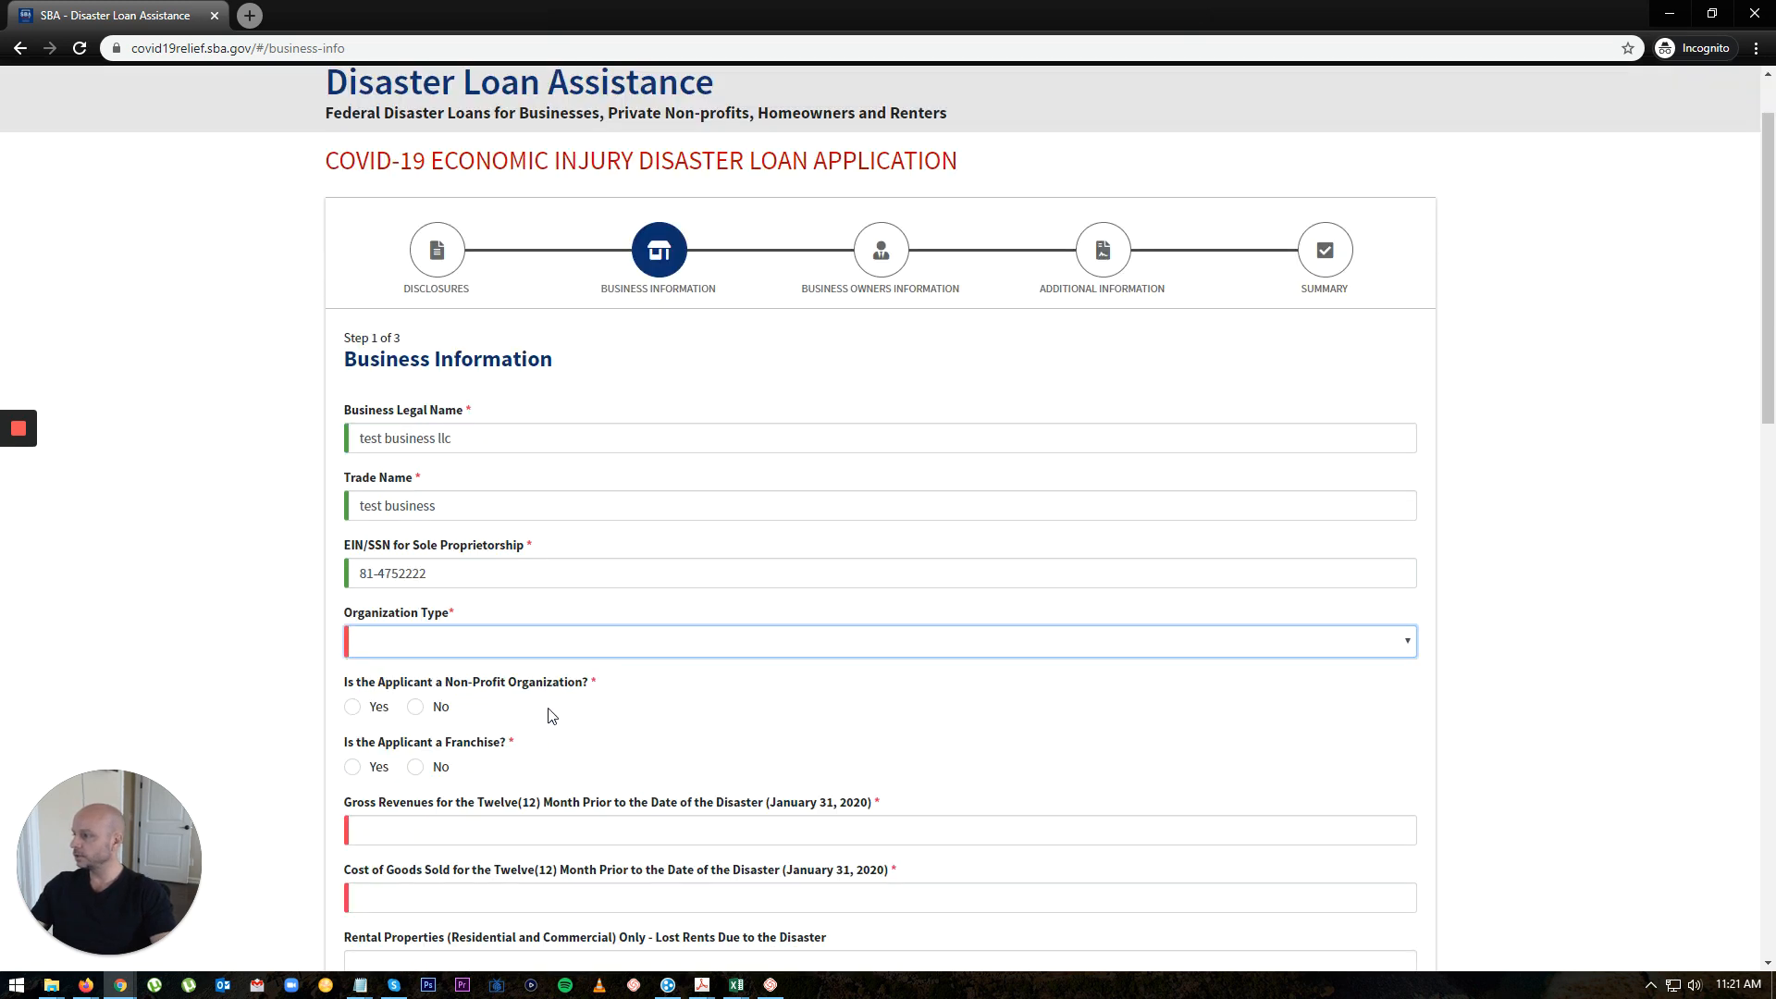
pyautogui.click(500, 649)
pyautogui.click(474, 687)
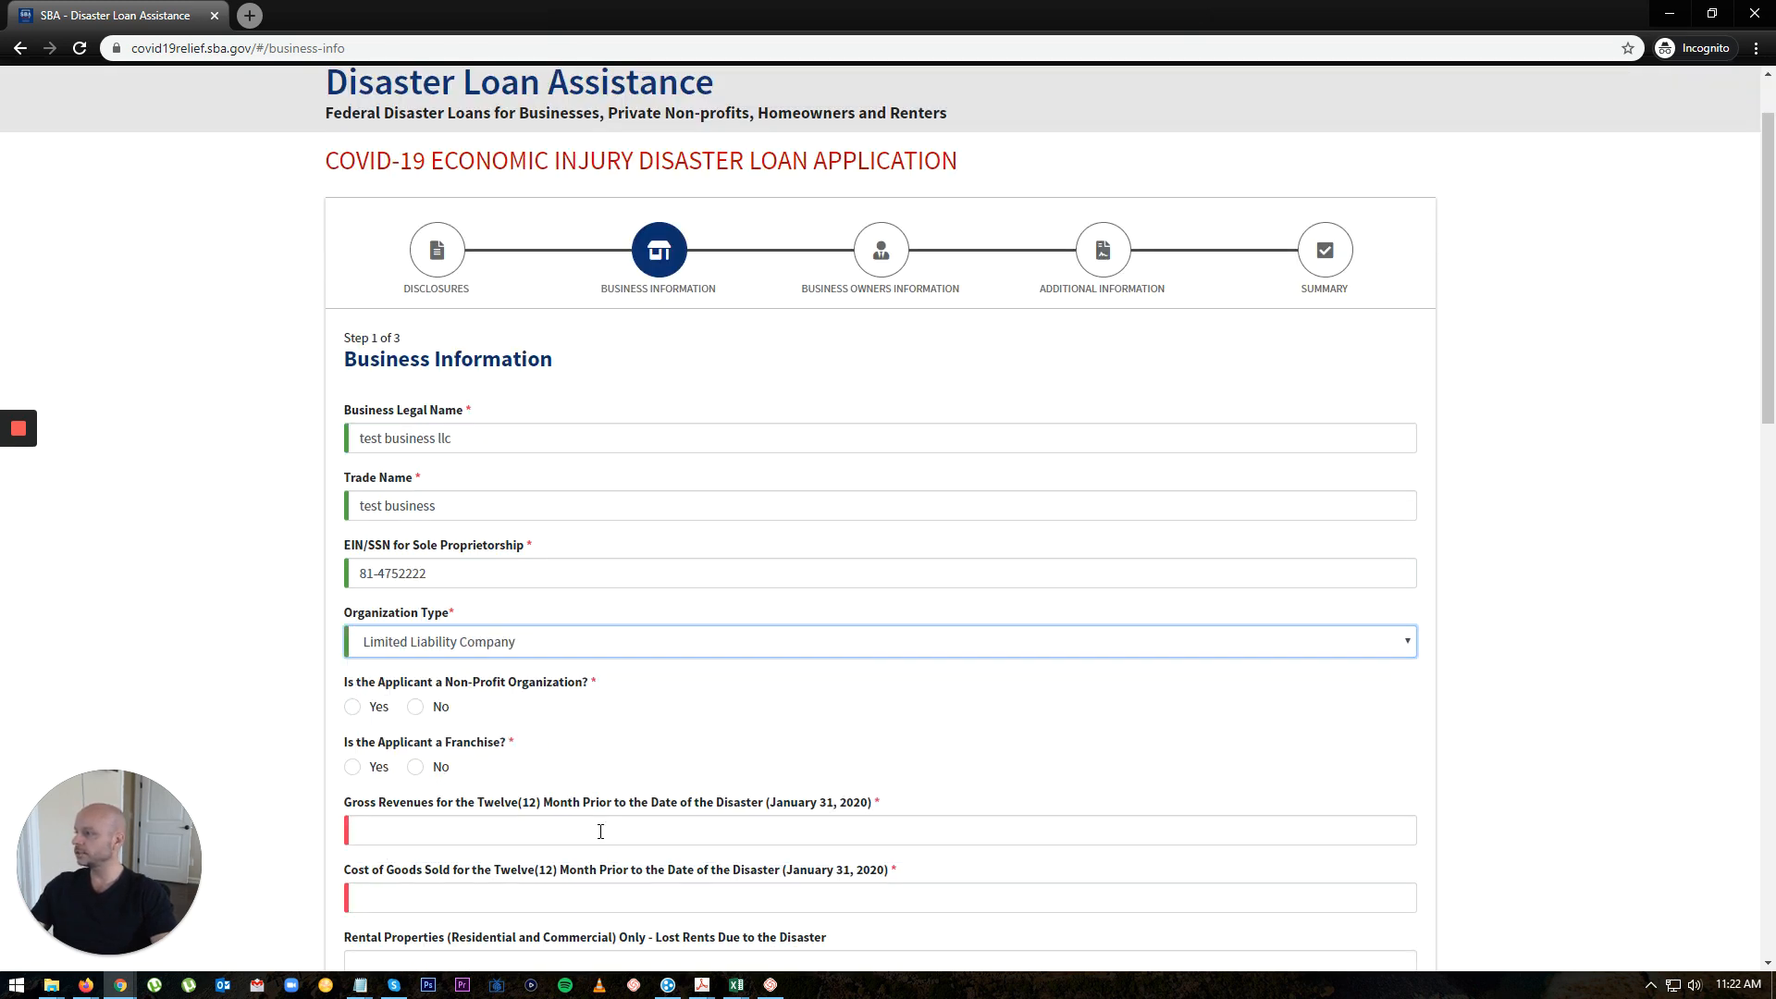
pyautogui.click(416, 707)
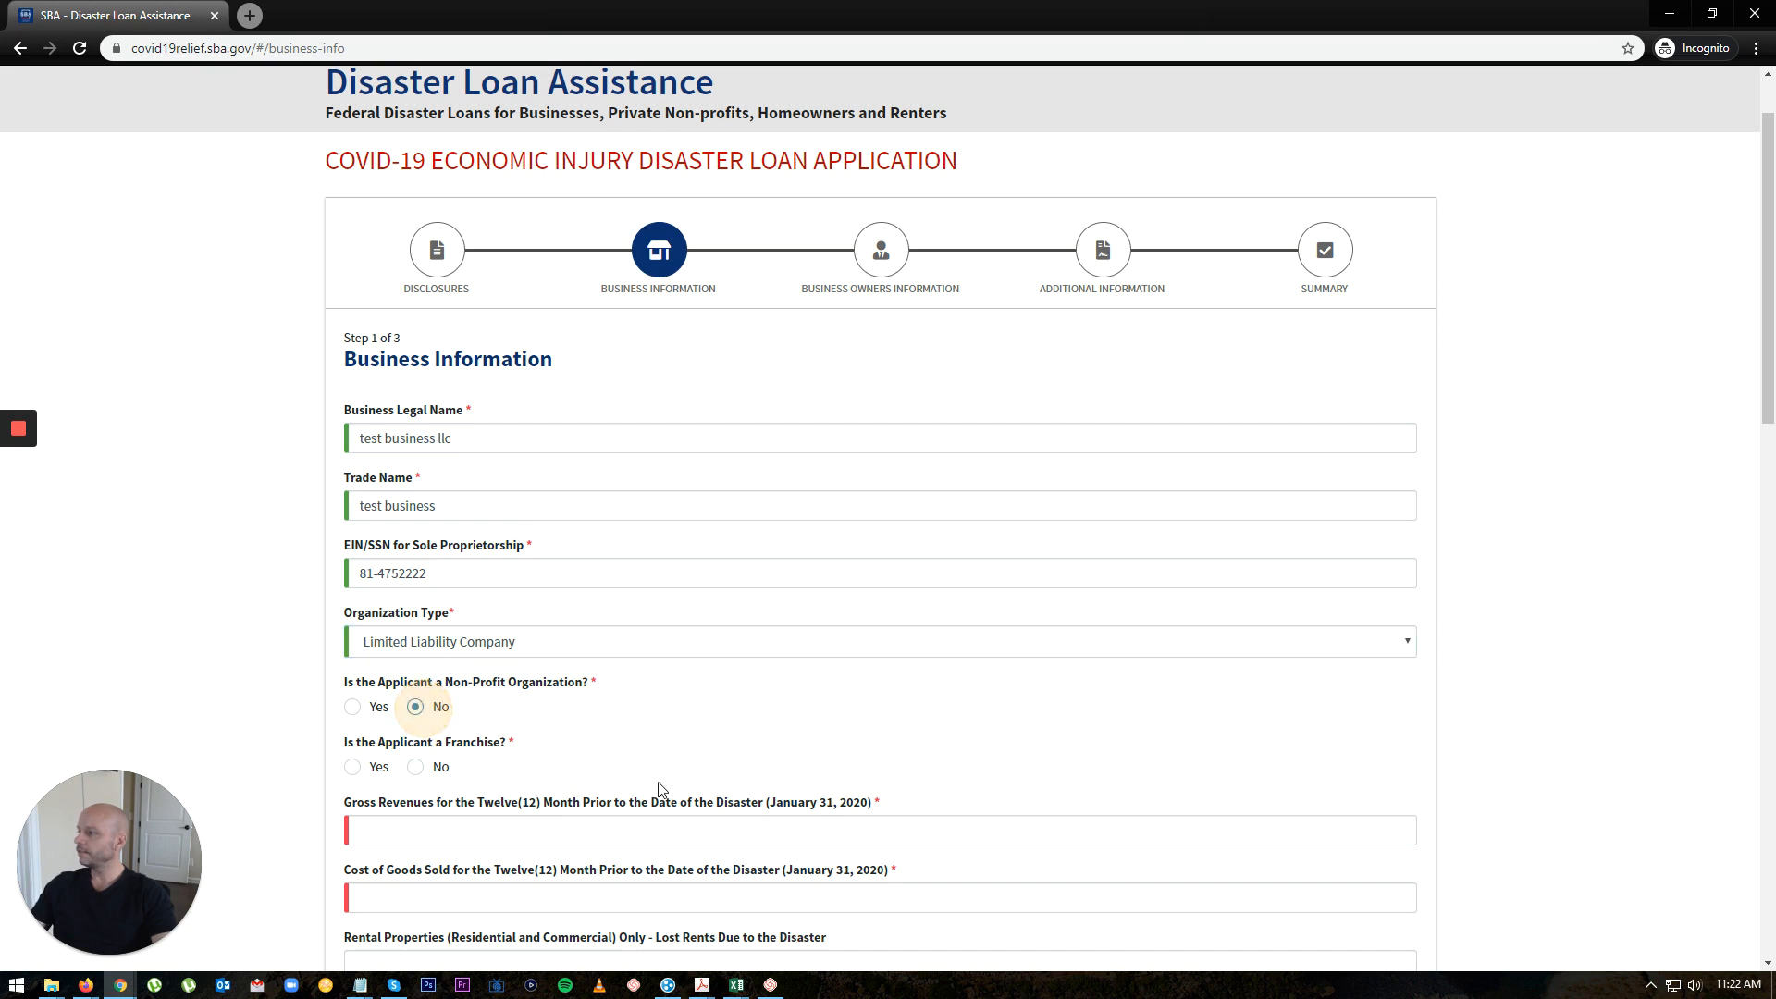
pyautogui.scroll(-2, 721, 741)
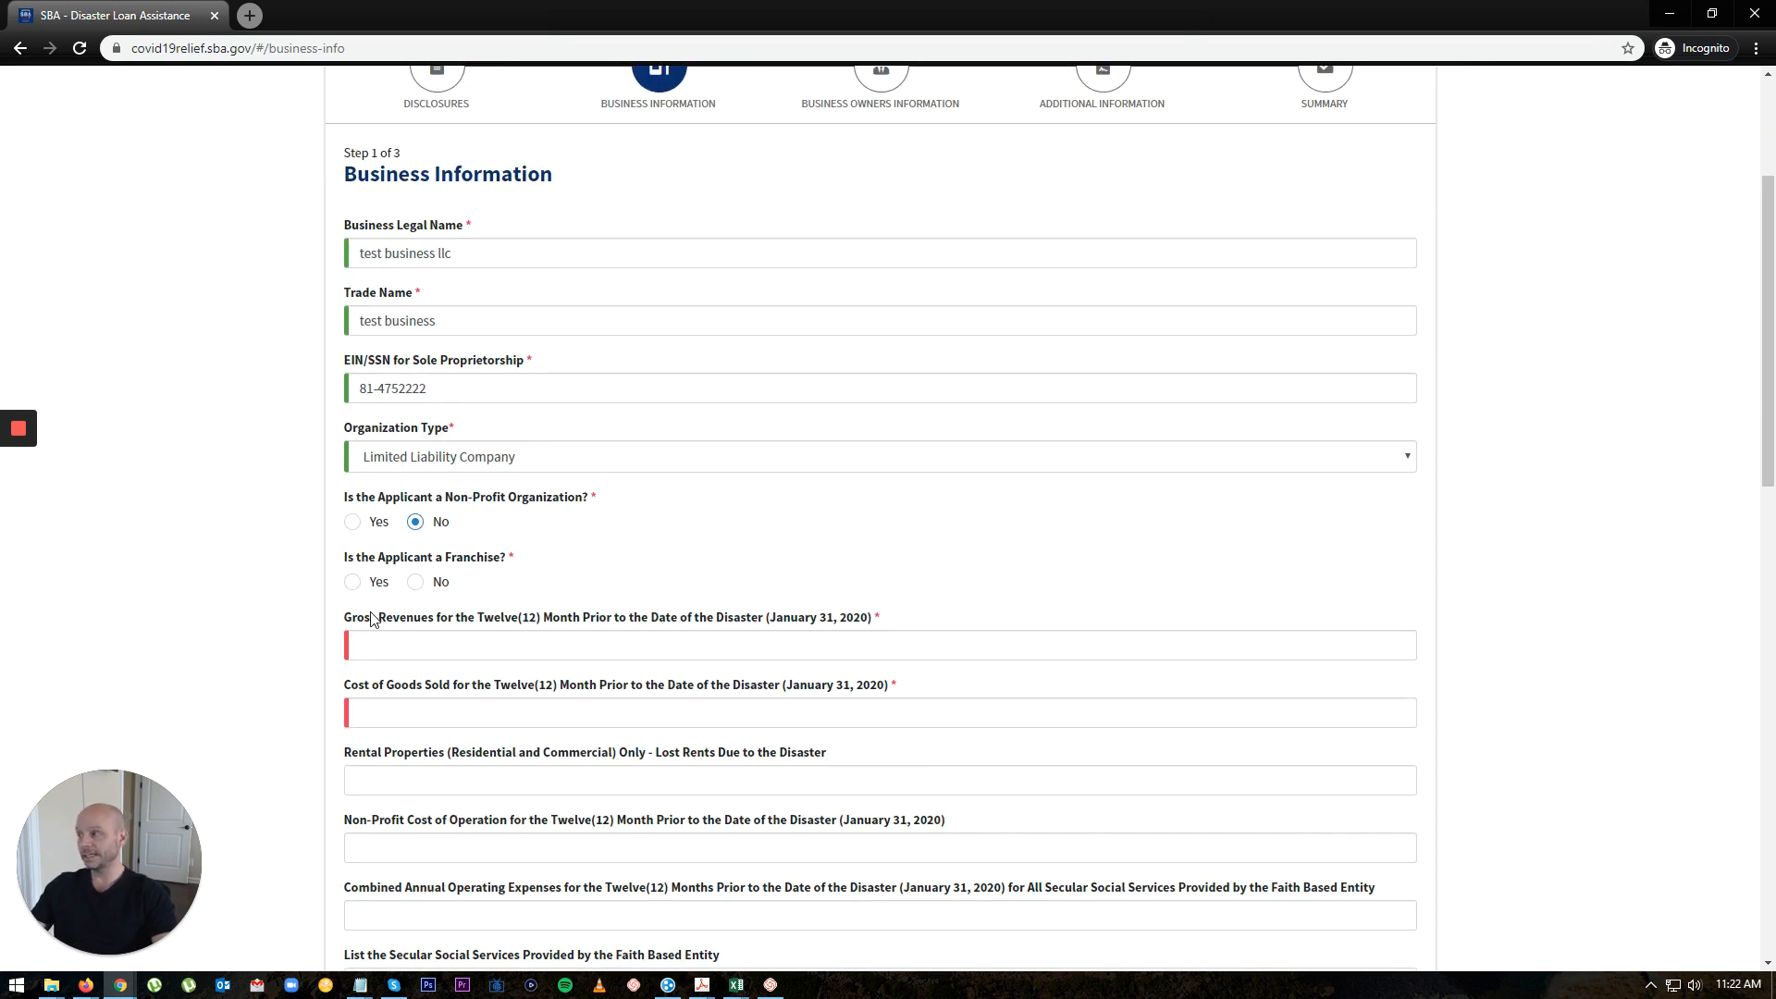
pyautogui.click(414, 583)
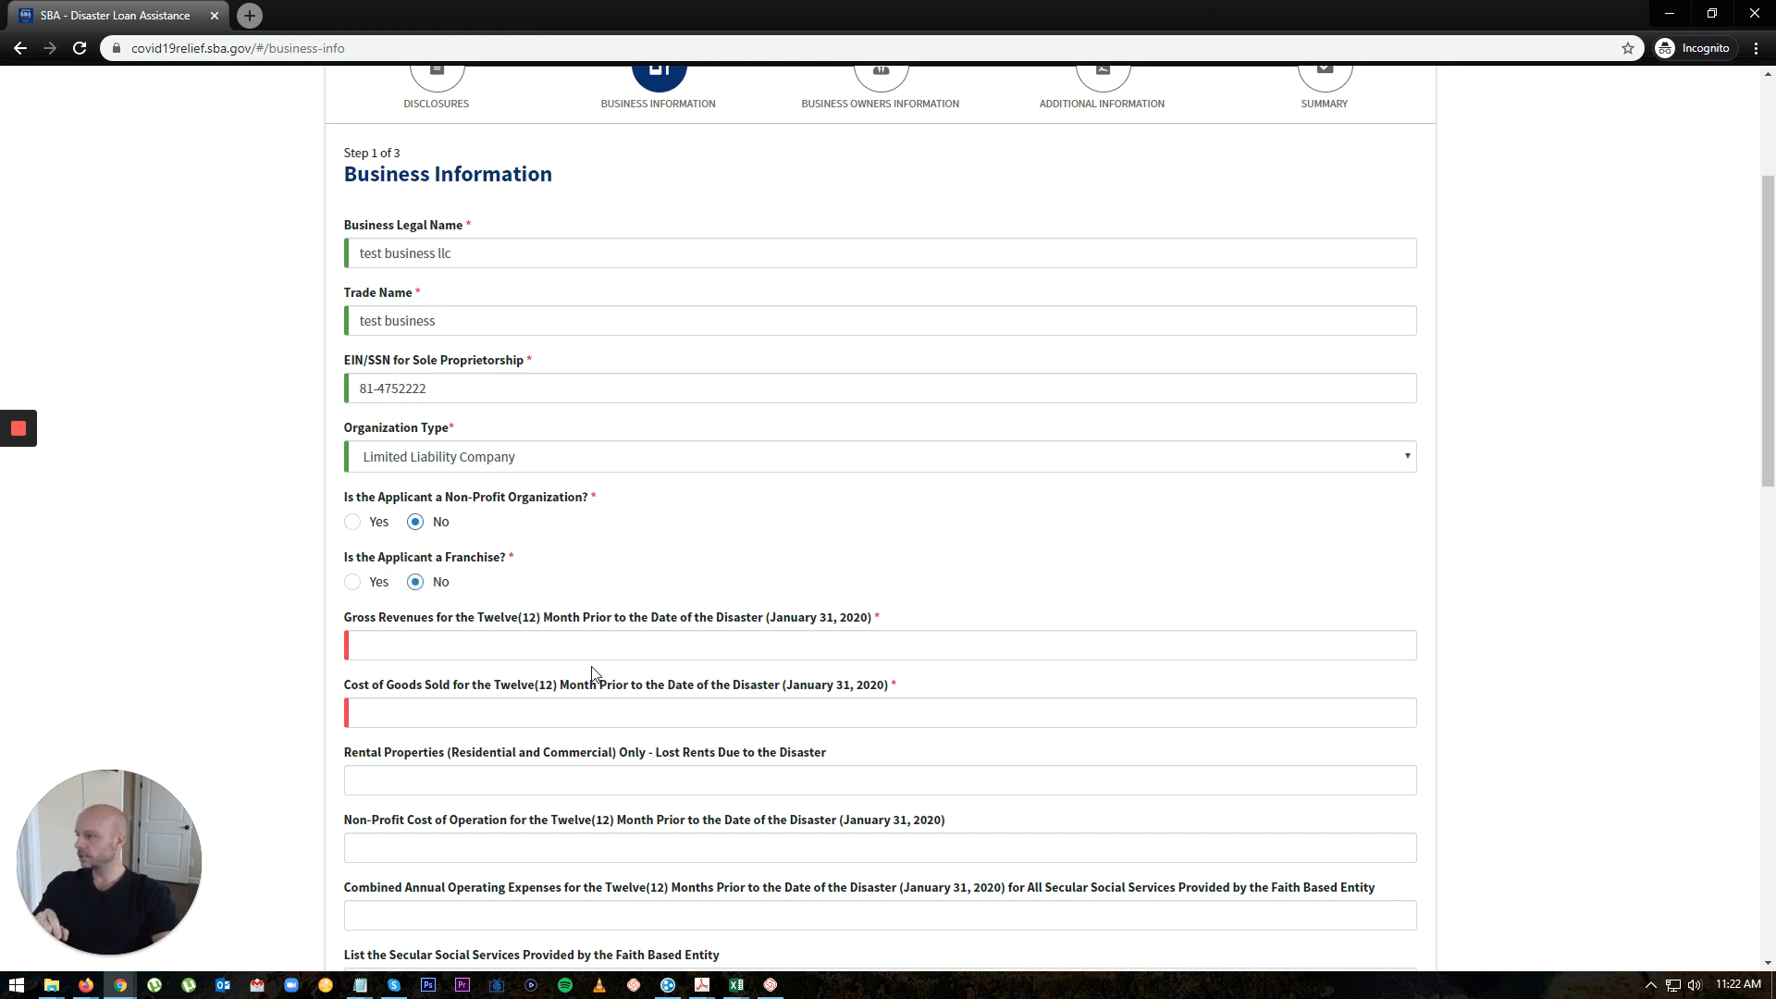
# Step: Enter $999,999 gross revenues and $99,999 cost of goods sold
pyautogui.click(406, 645)
pyautogui.write('999')
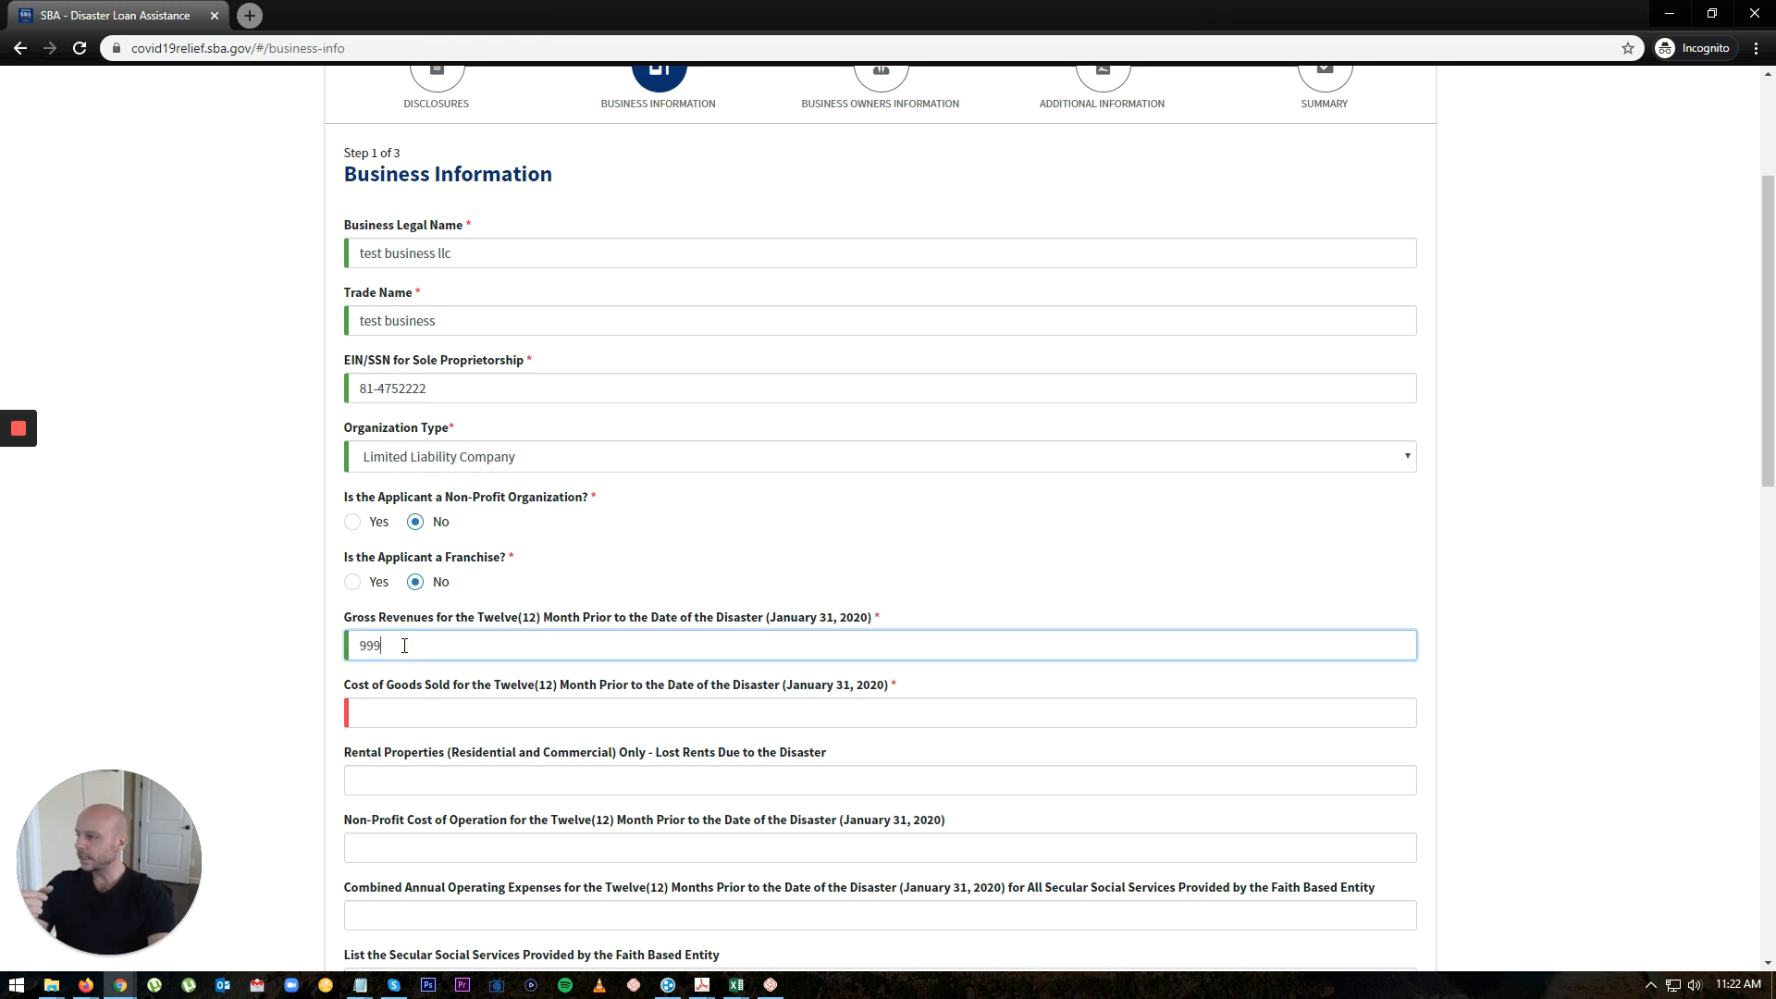
pyautogui.write('999')
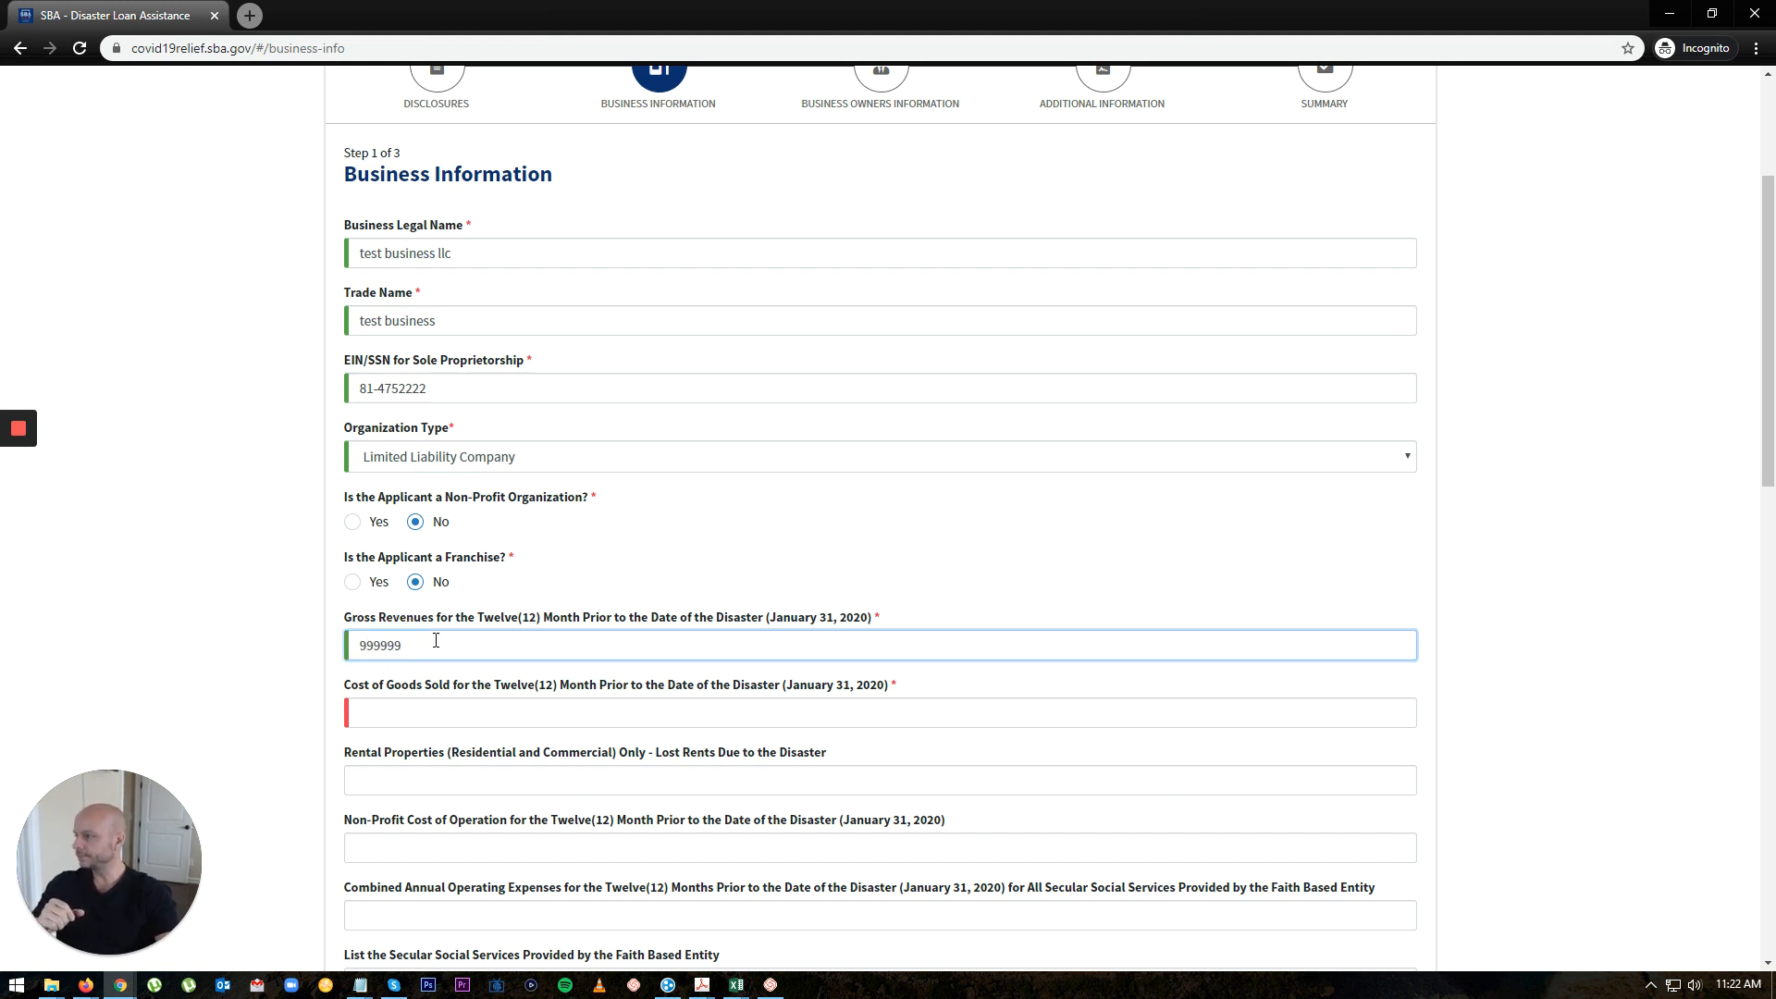
pyautogui.press('Tab')
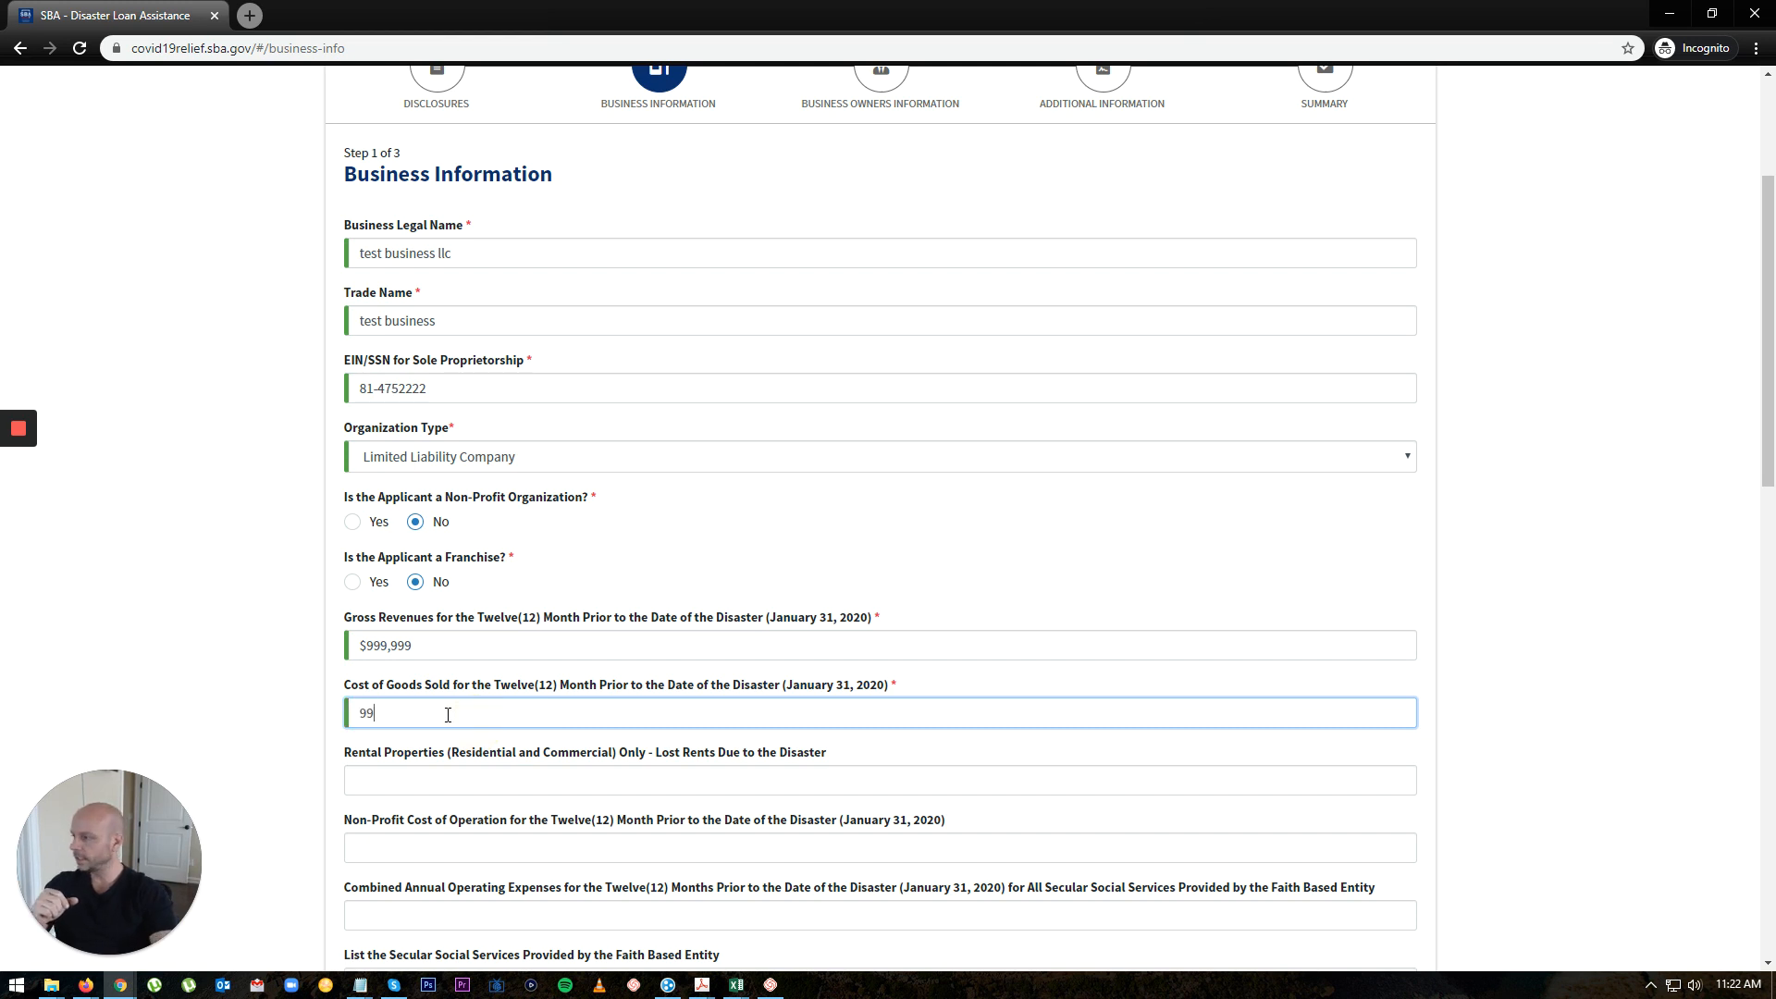
pyautogui.click(449, 770)
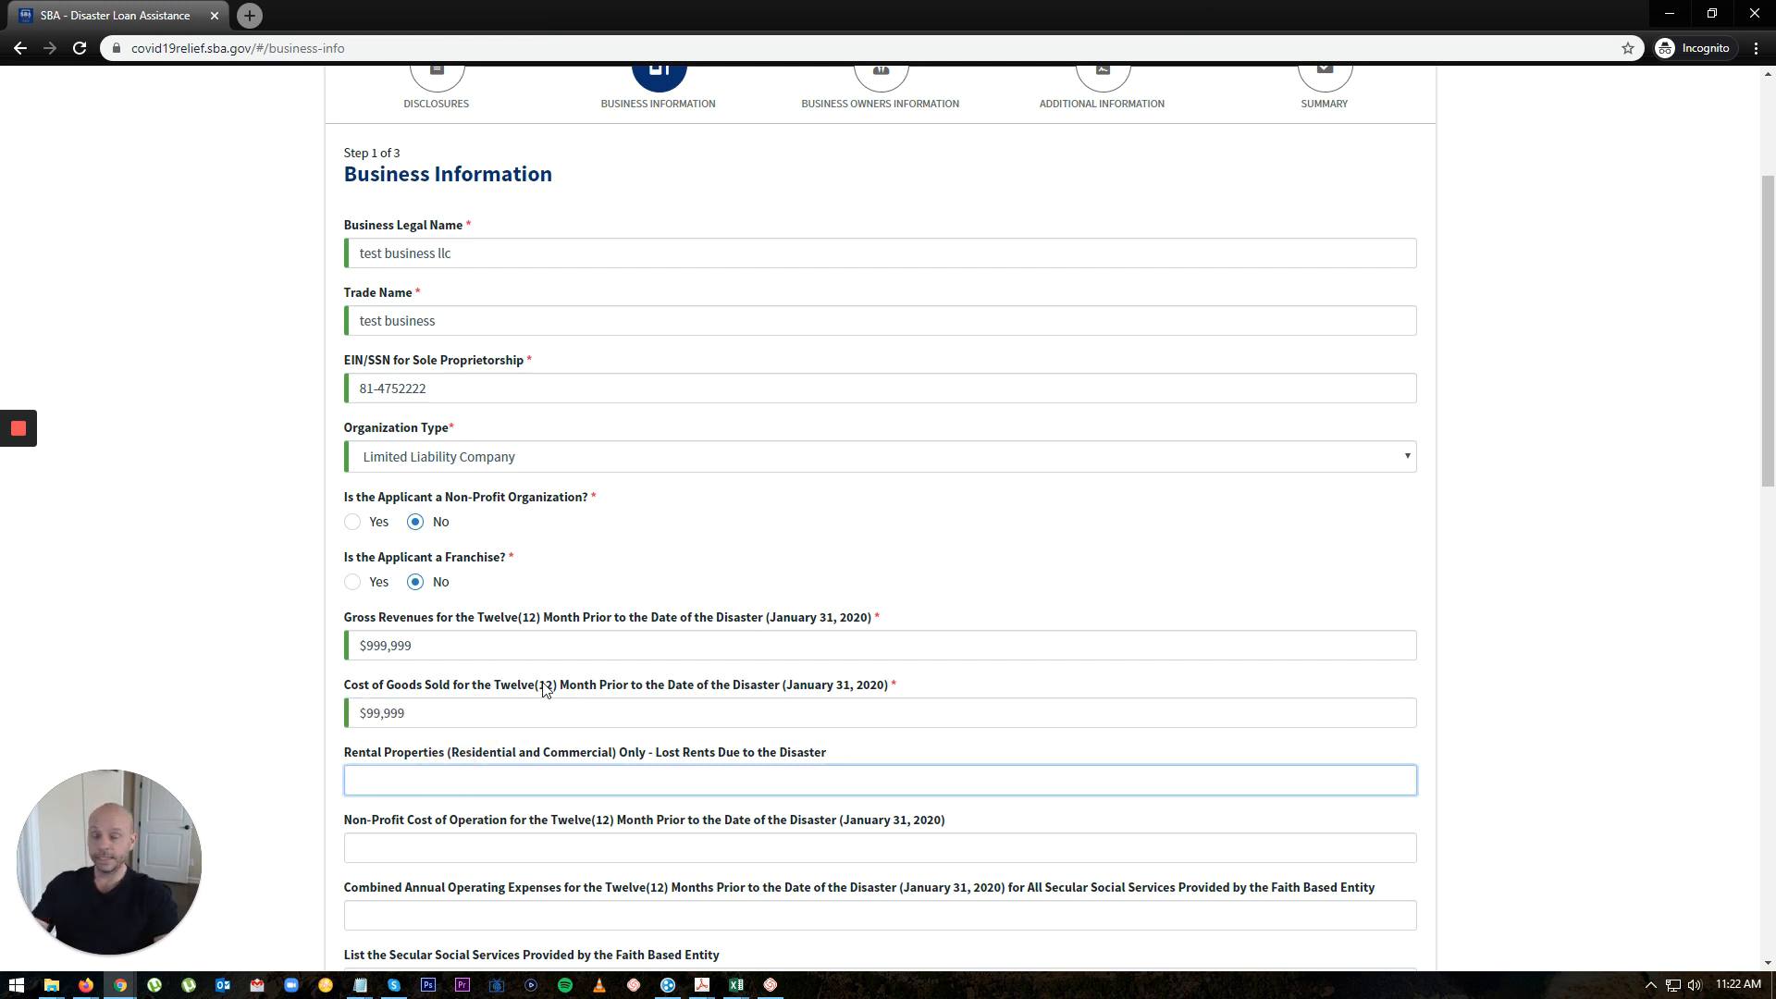
pyautogui.scroll(-1, 546, 692)
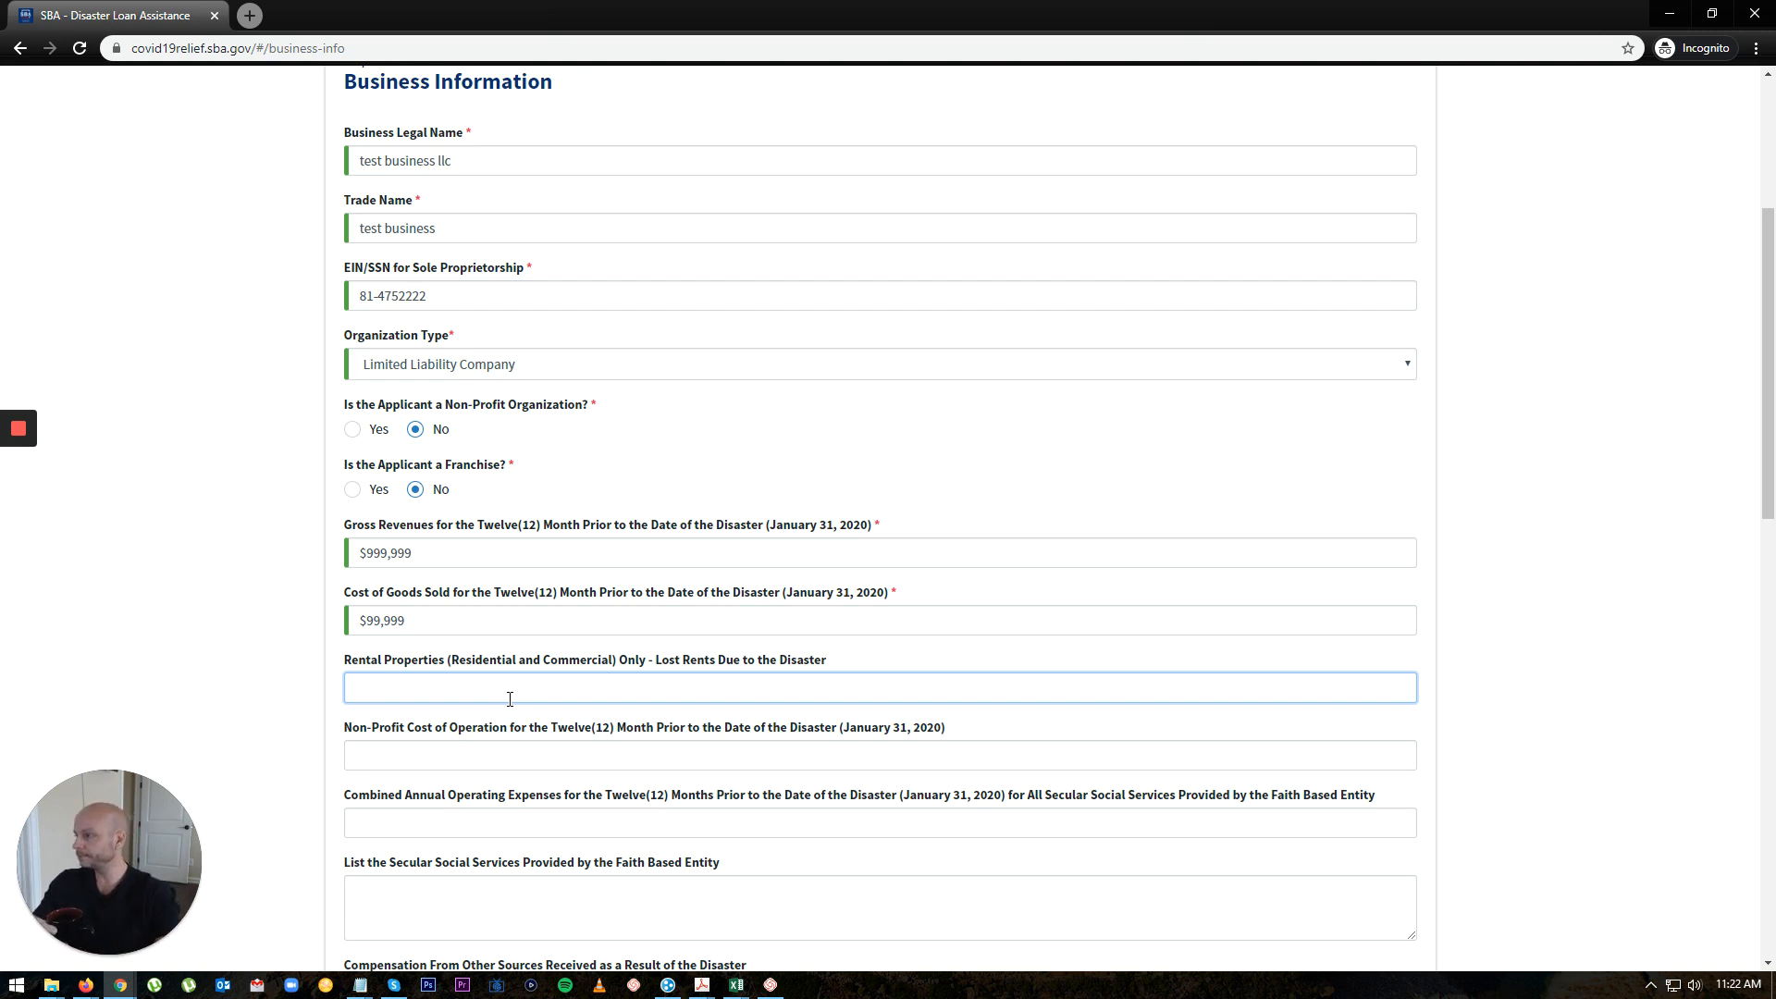
pyautogui.click(446, 752)
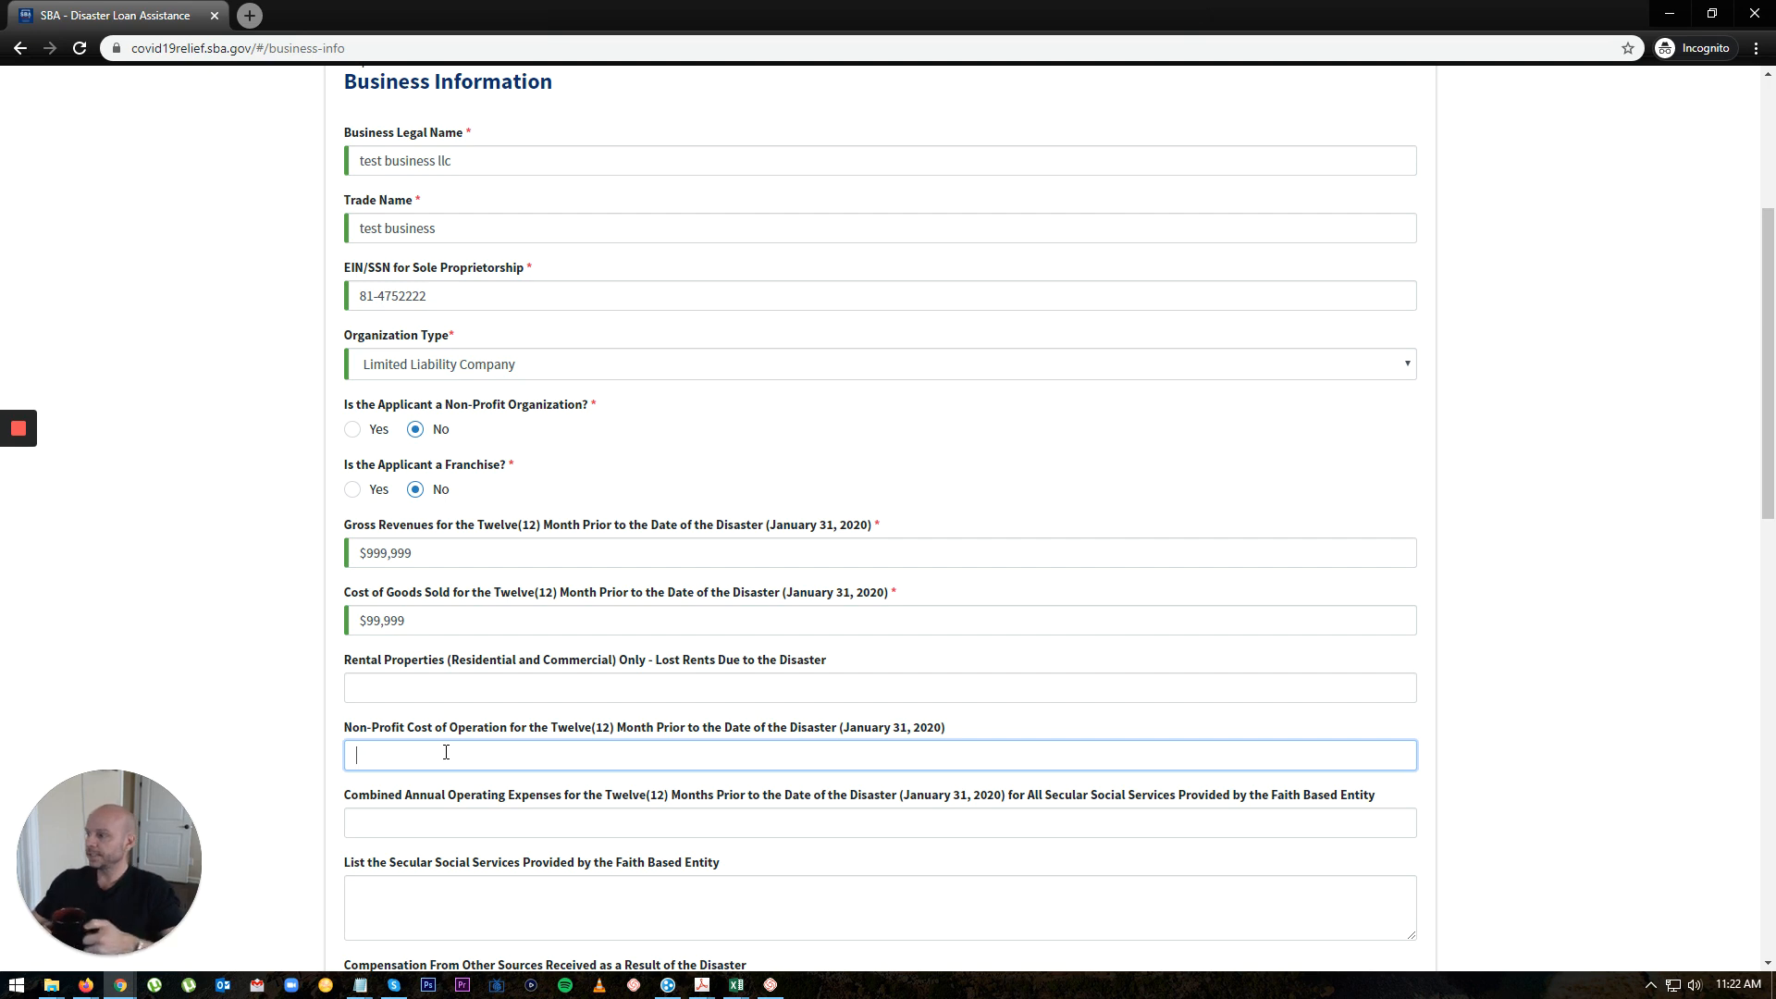
pyautogui.scroll(-2, 446, 752)
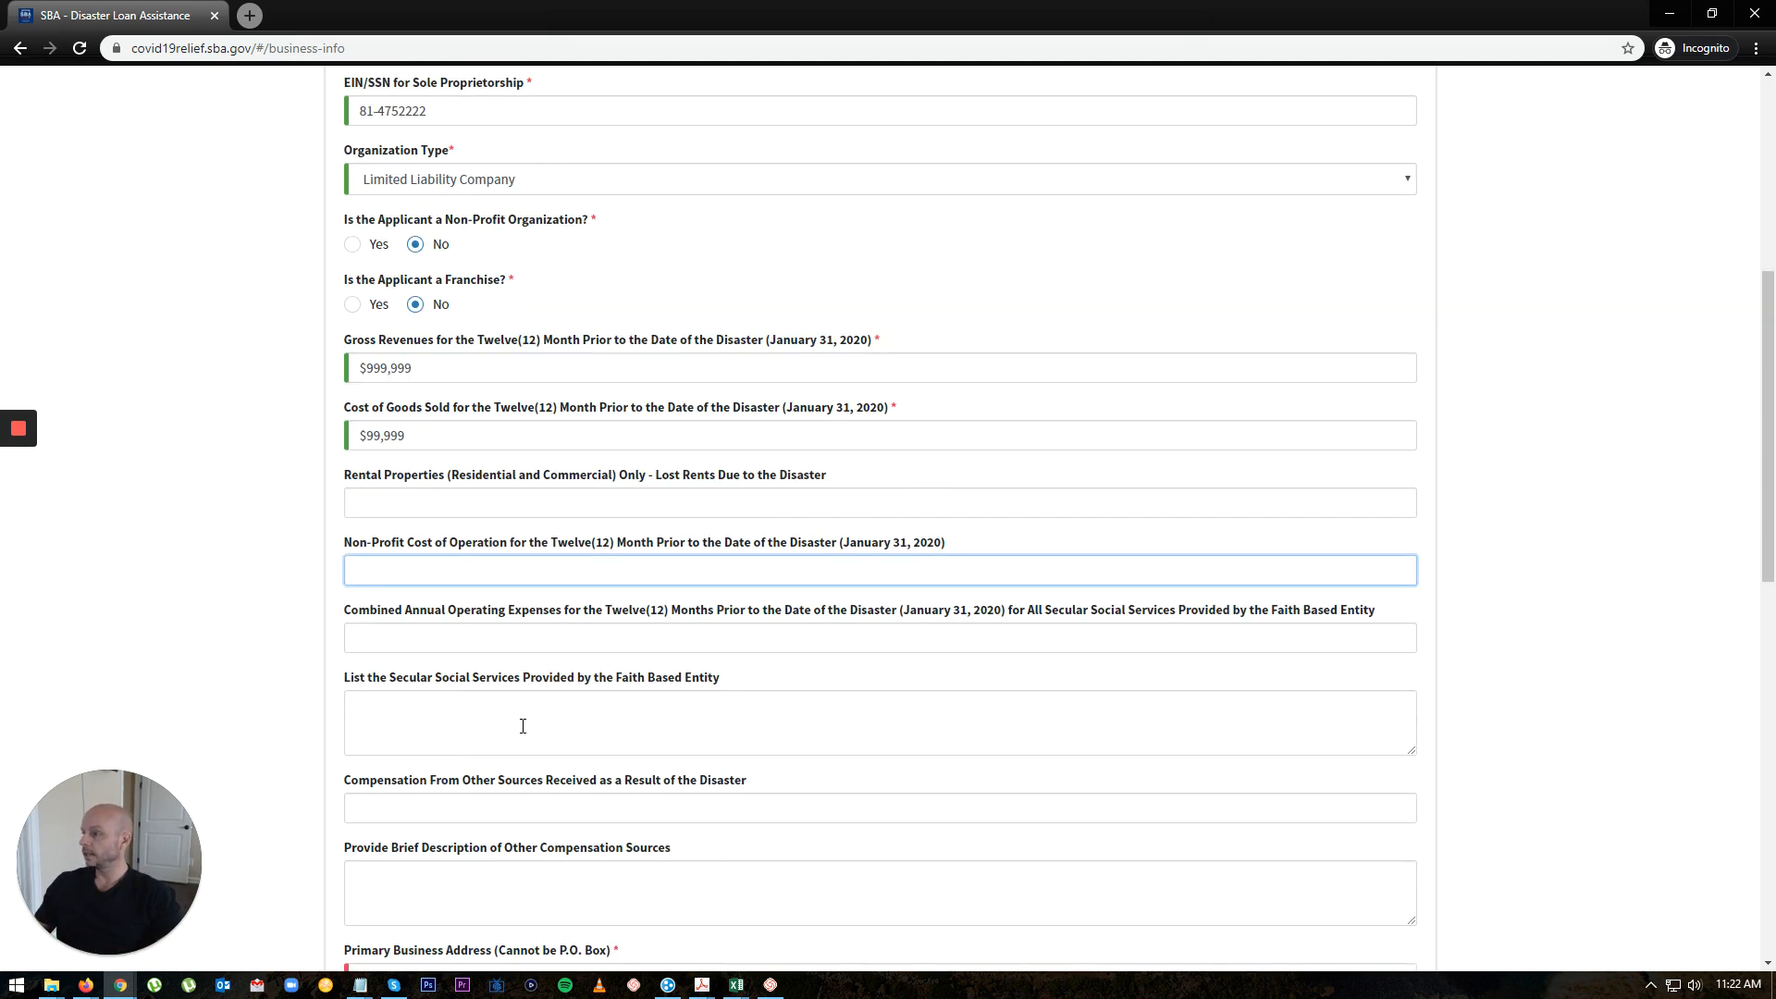
pyautogui.click(363, 639)
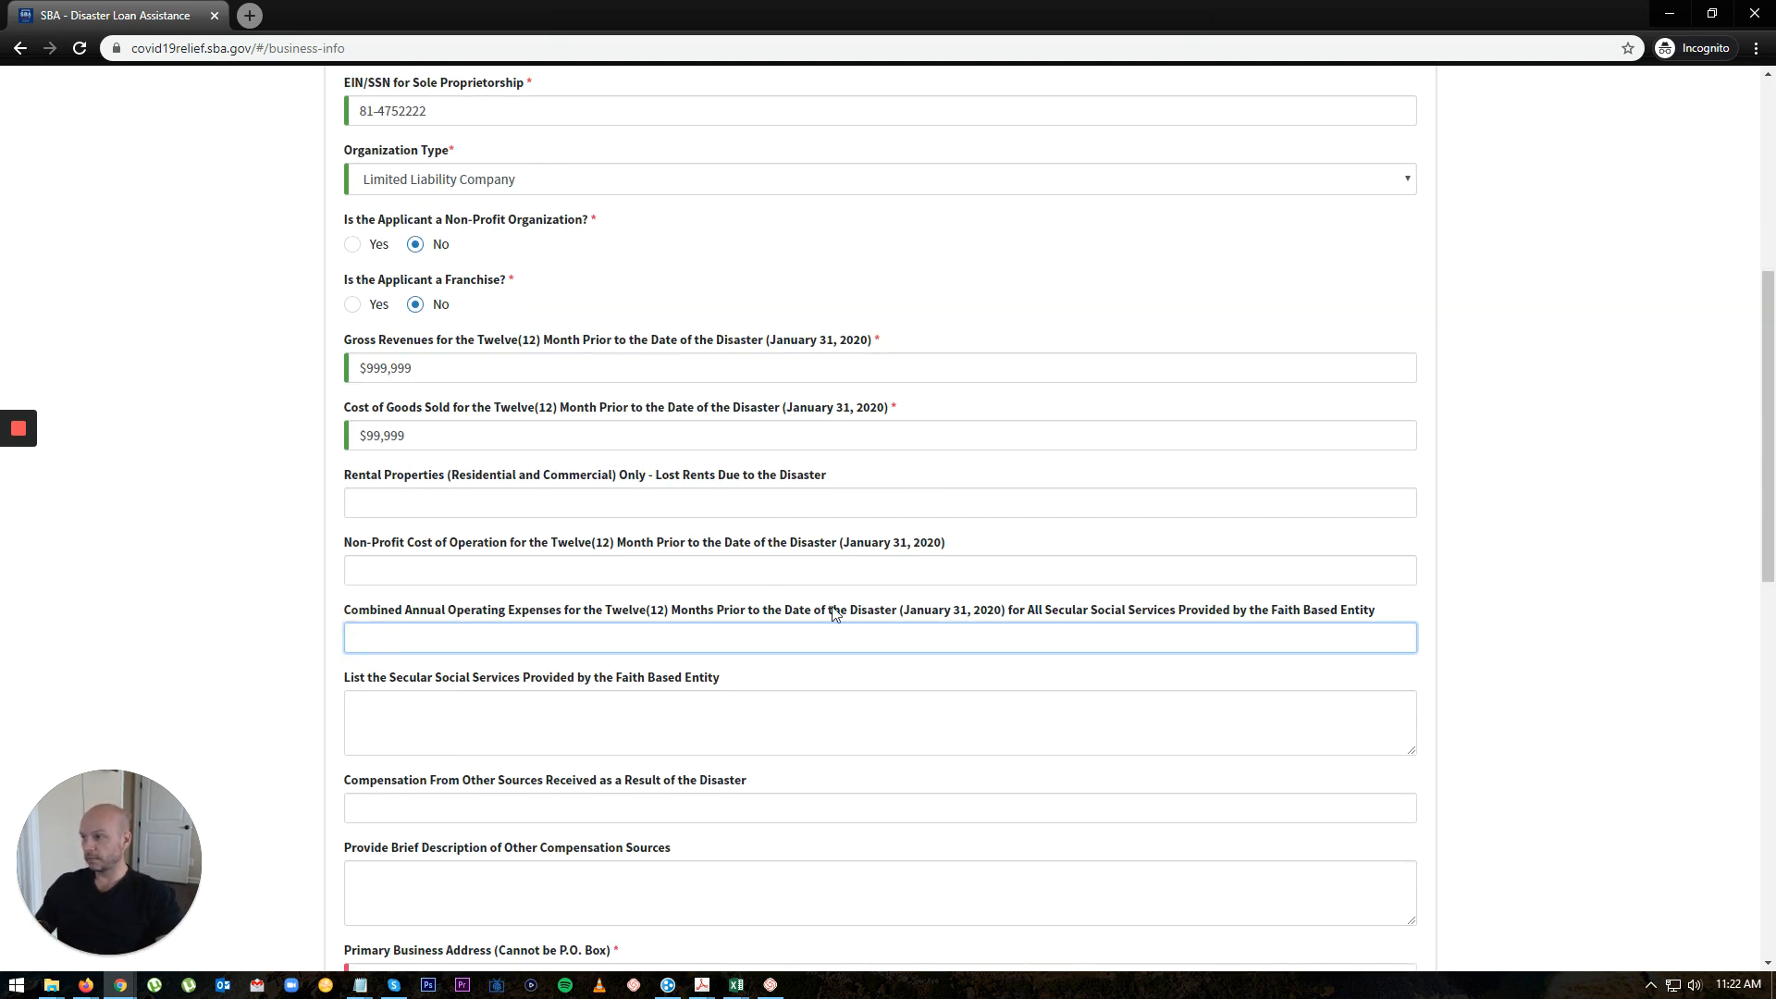
pyautogui.click(398, 713)
pyautogui.scroll(-2, 413, 705)
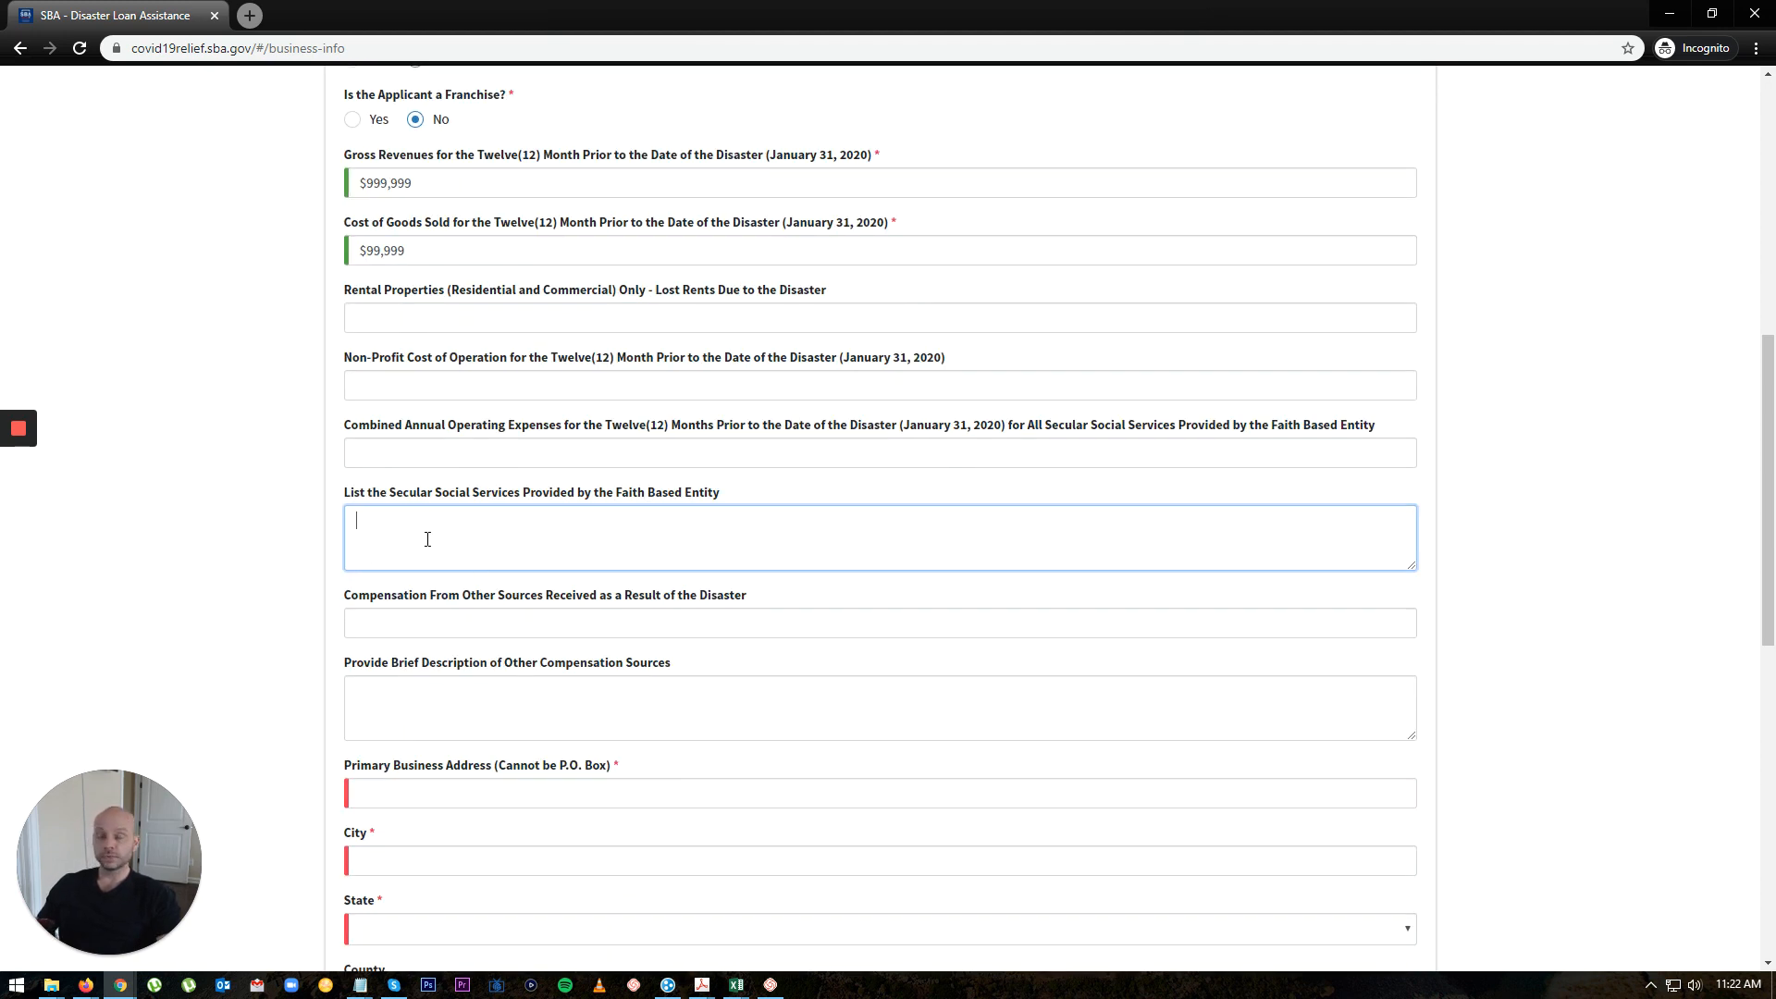
pyautogui.click(393, 645)
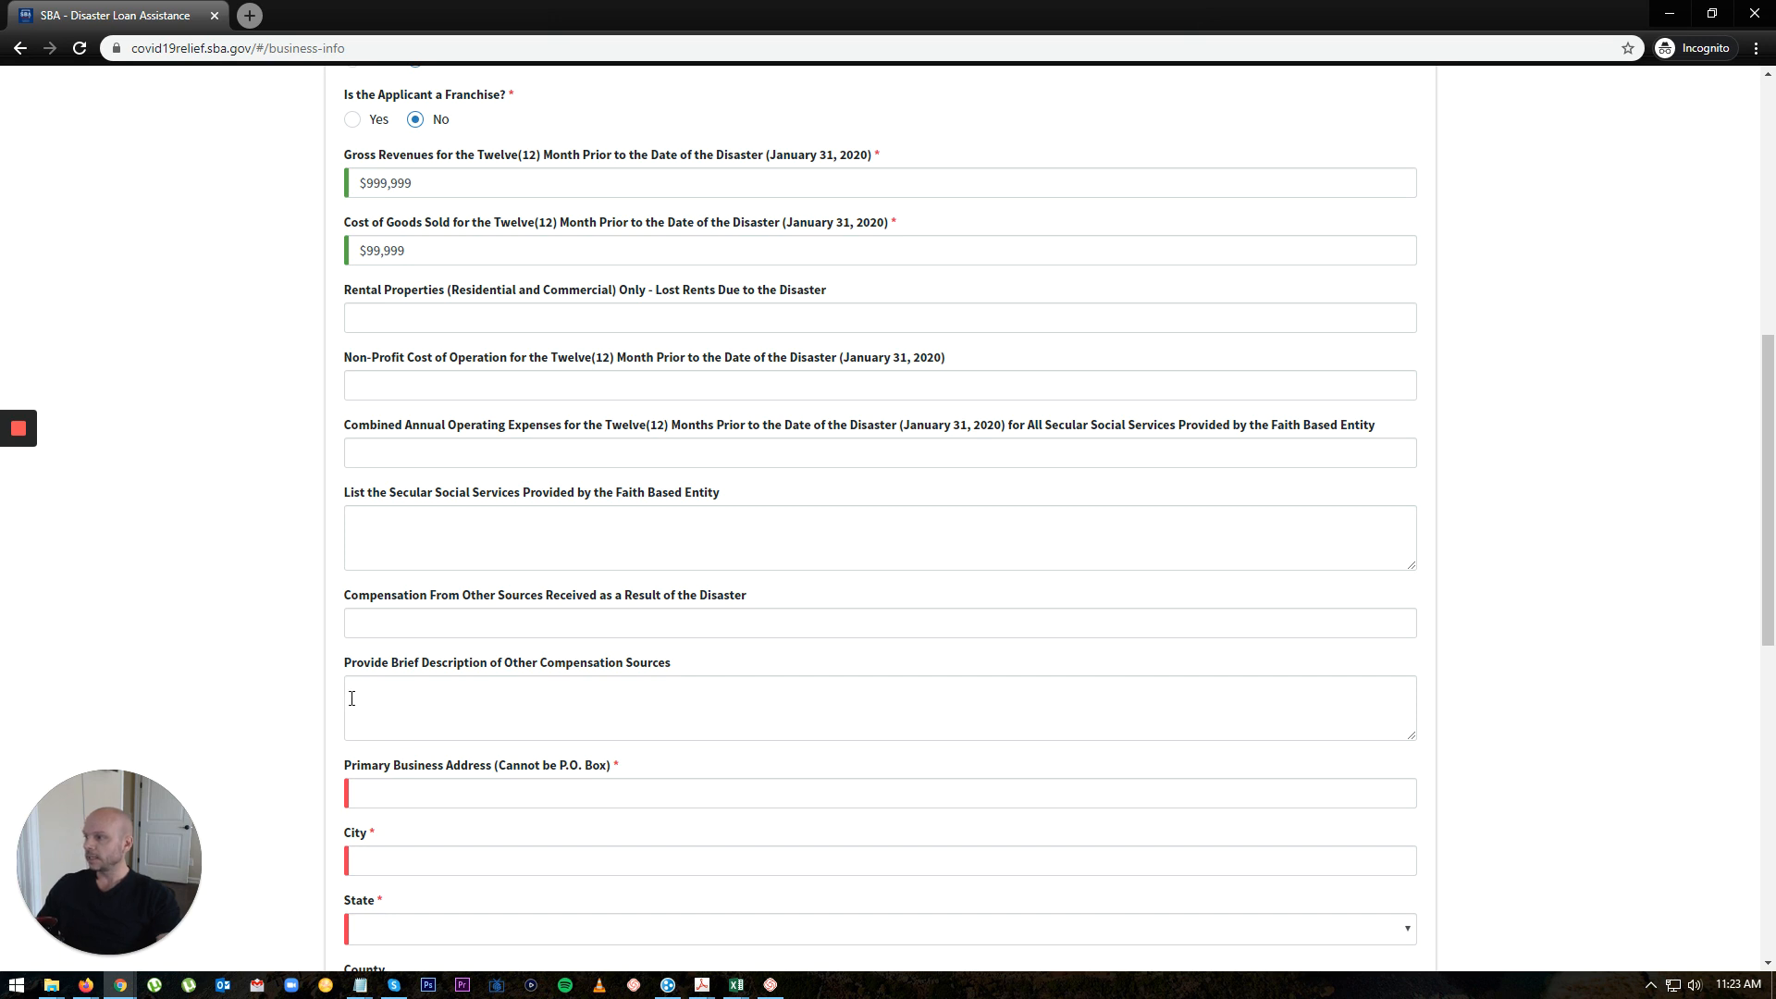
pyautogui.click(561, 713)
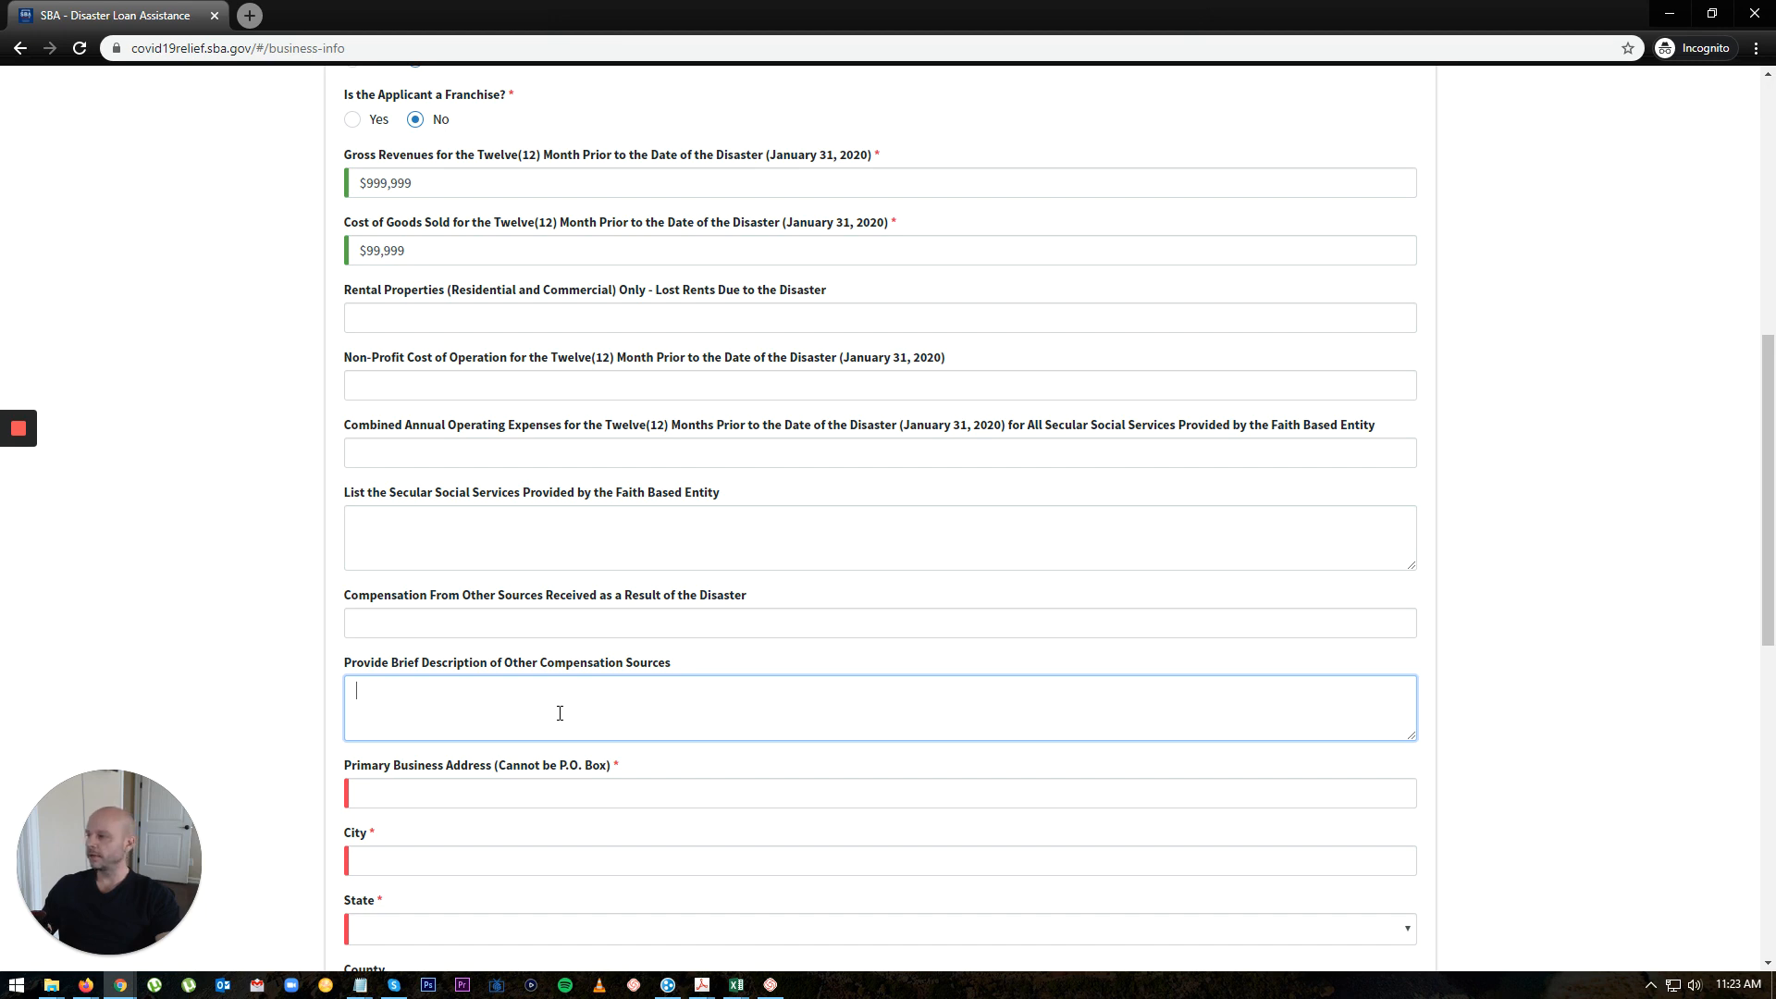
pyautogui.click(540, 714)
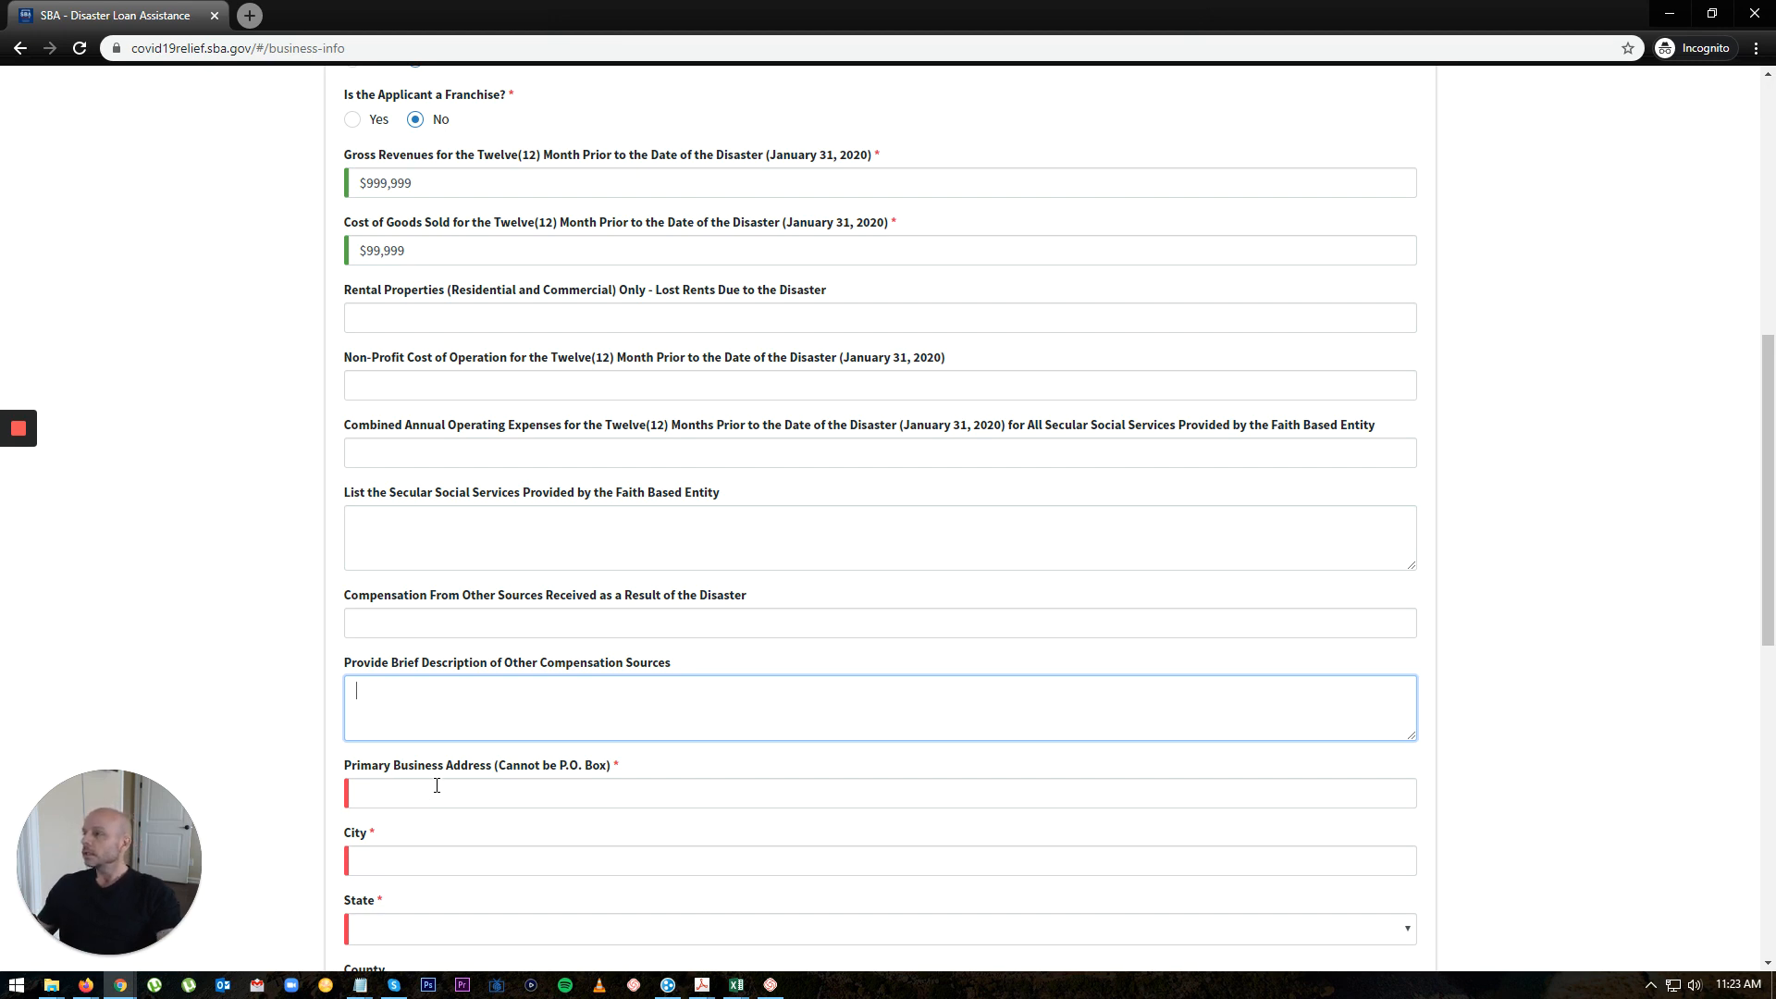
pyautogui.scroll(4, 436, 786)
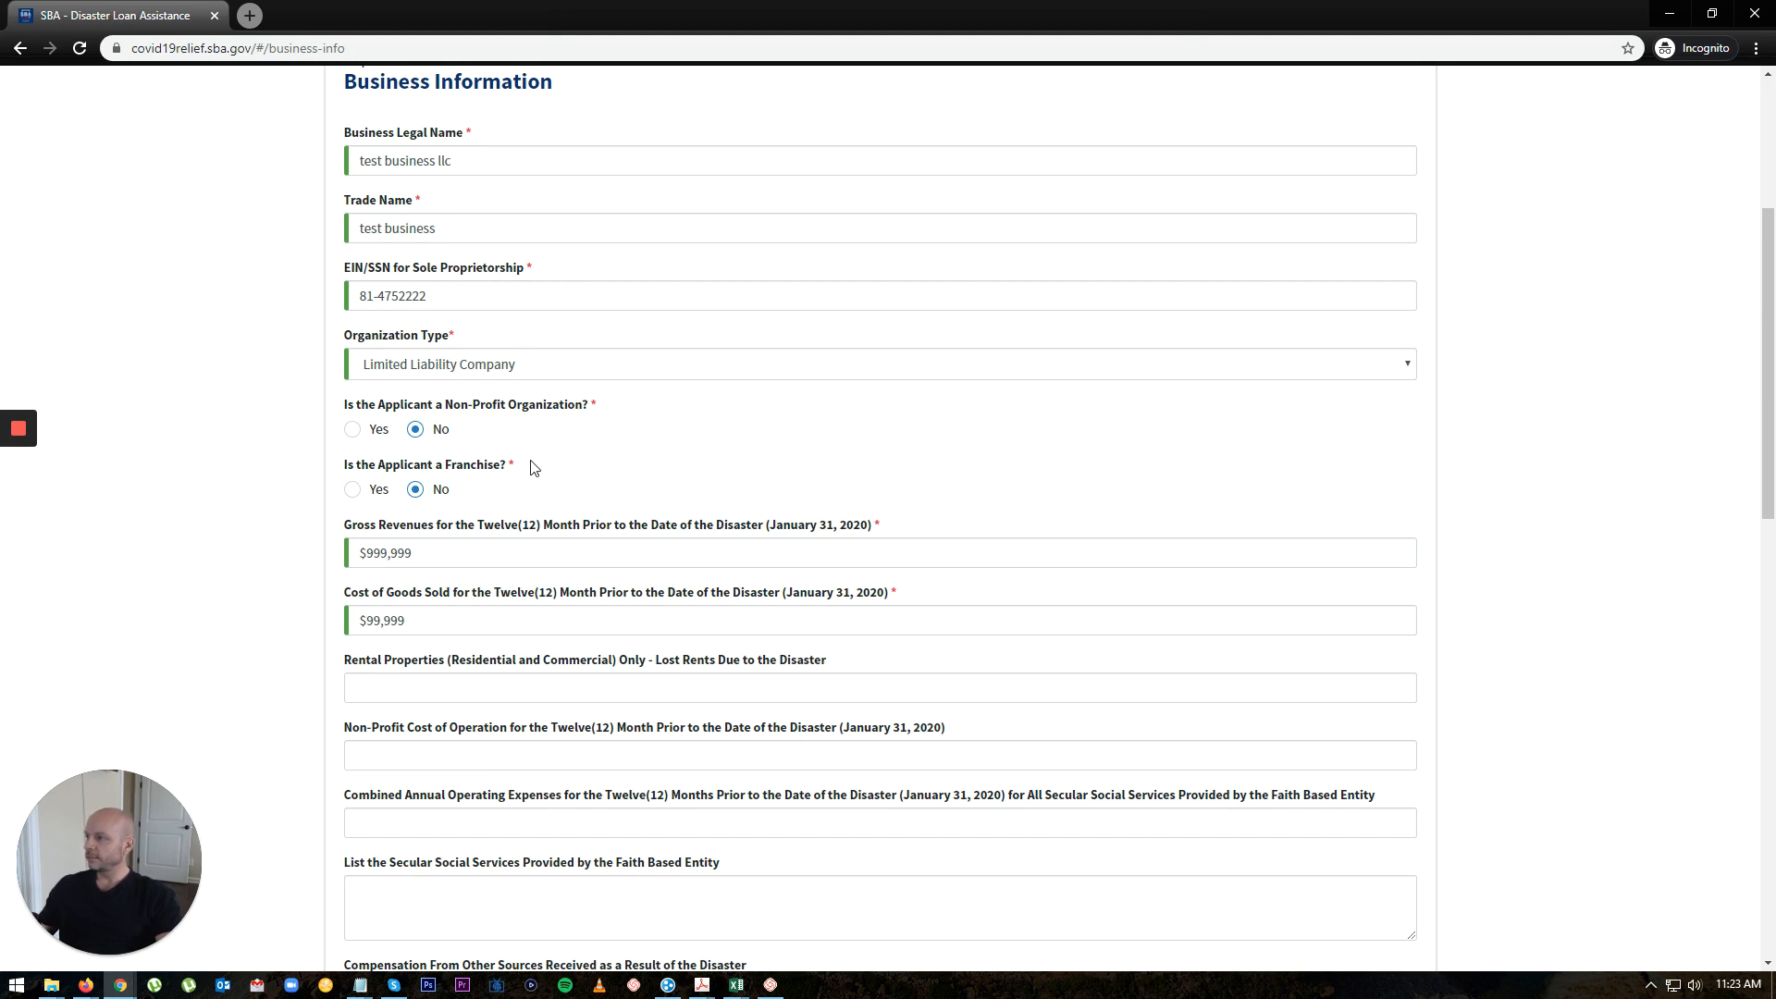
pyautogui.scroll(-5, 876, 587)
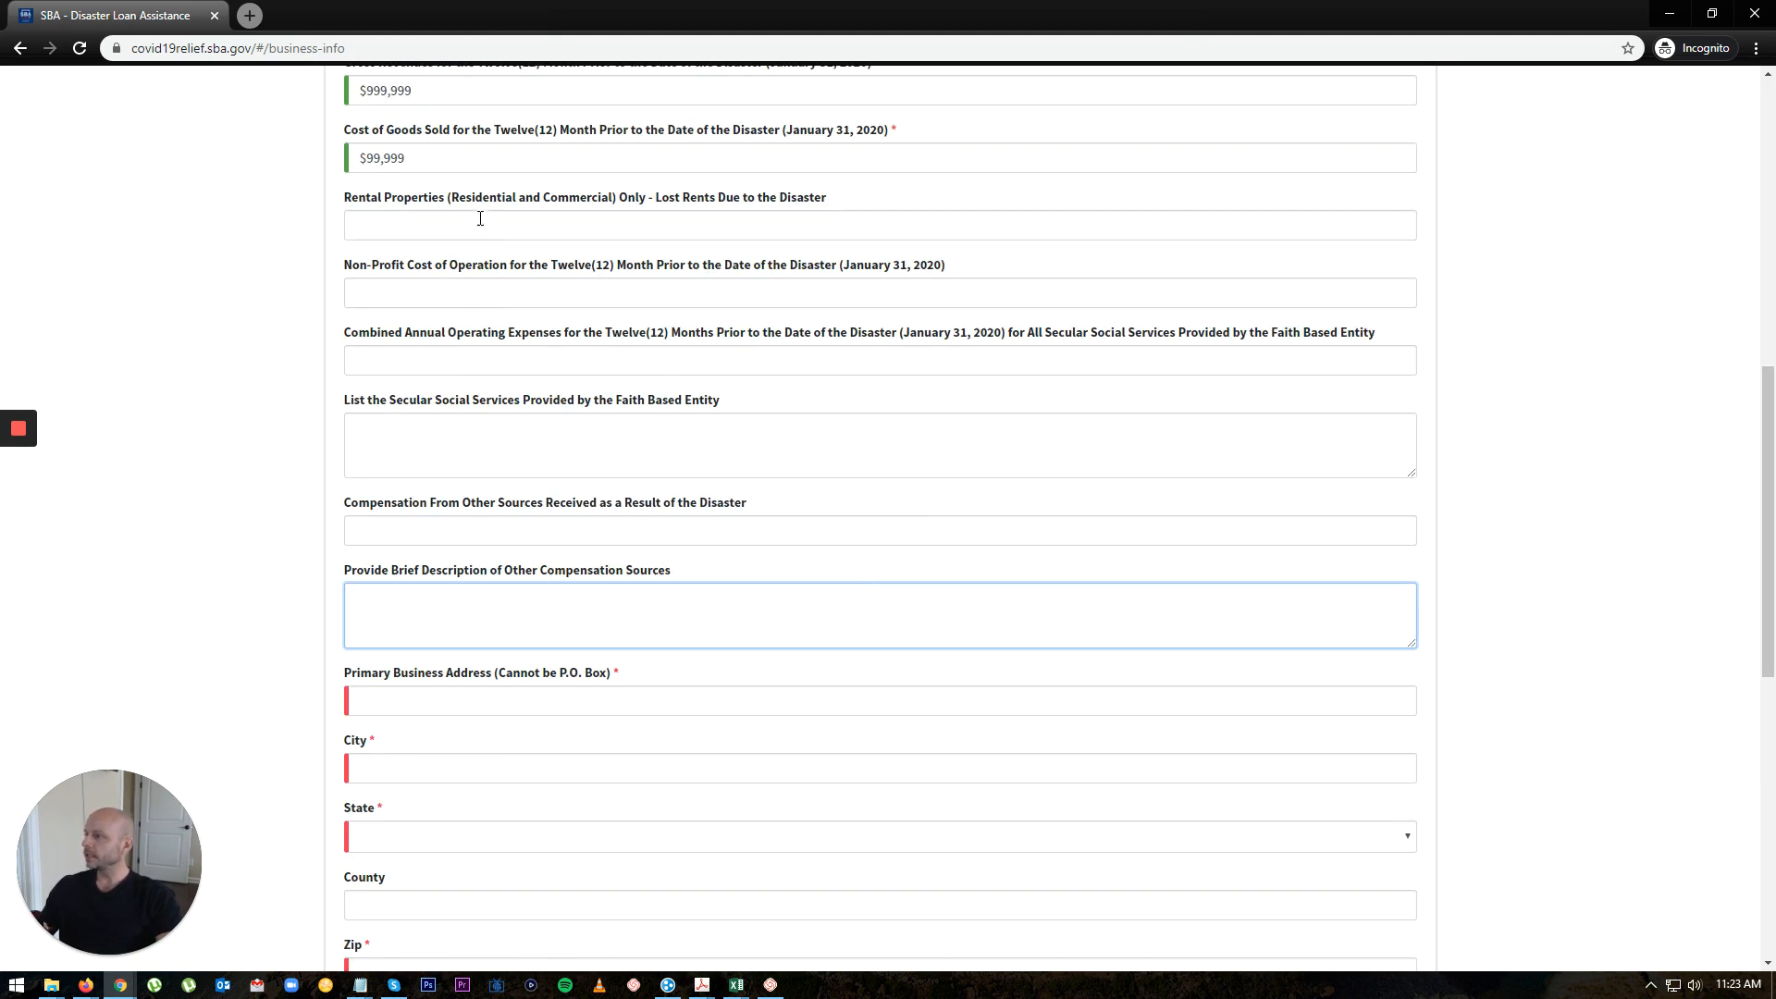
# Step: Autofill the saved business address and replace the business phone with a valid number
pyautogui.scroll(3, 688, 407)
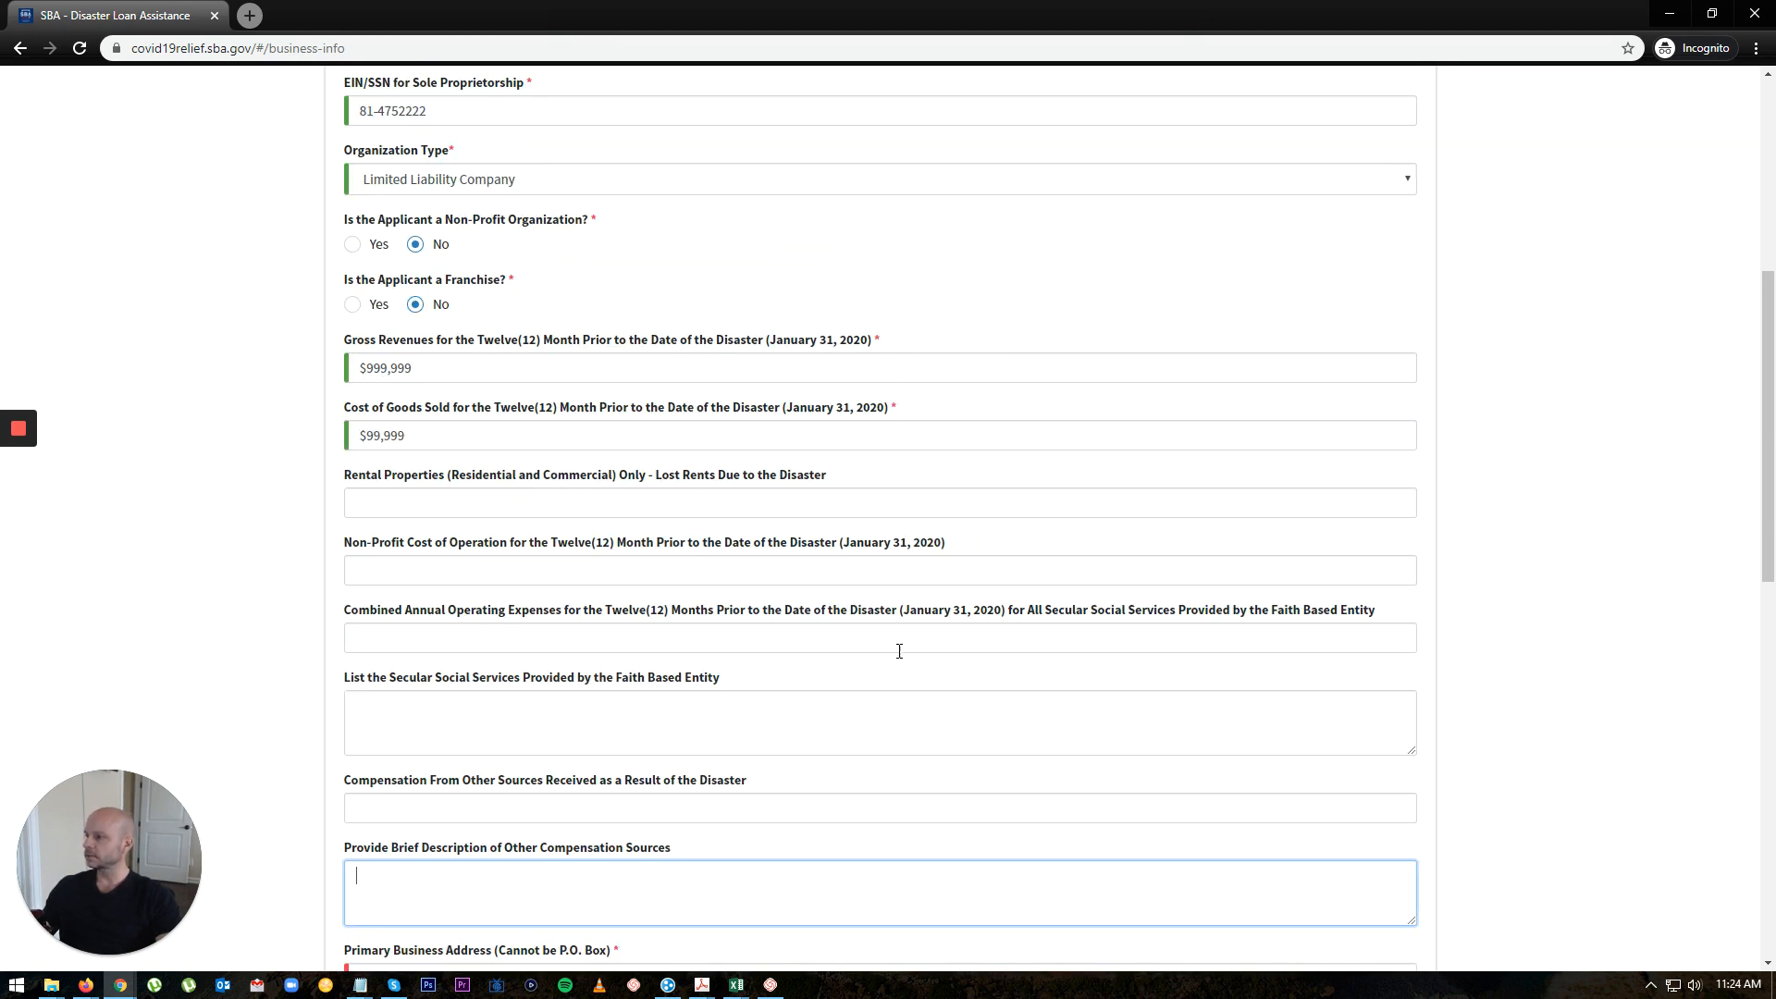
pyautogui.scroll(-6, 888, 721)
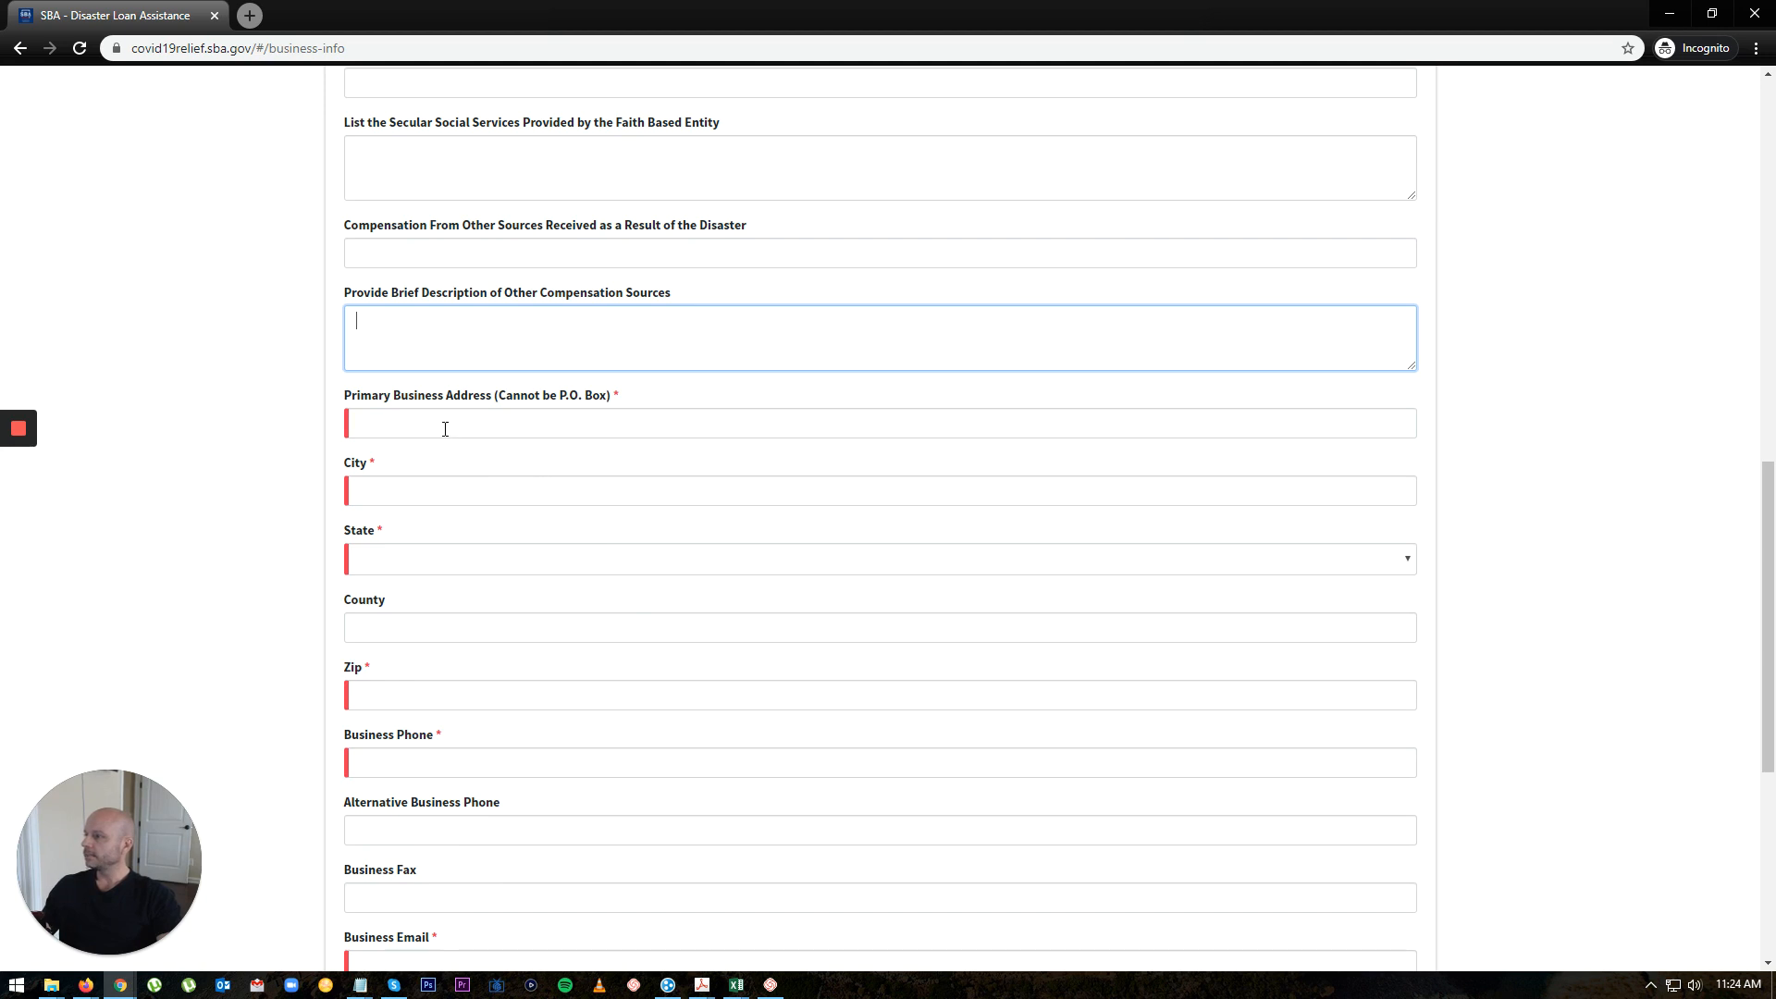
pyautogui.click(445, 429)
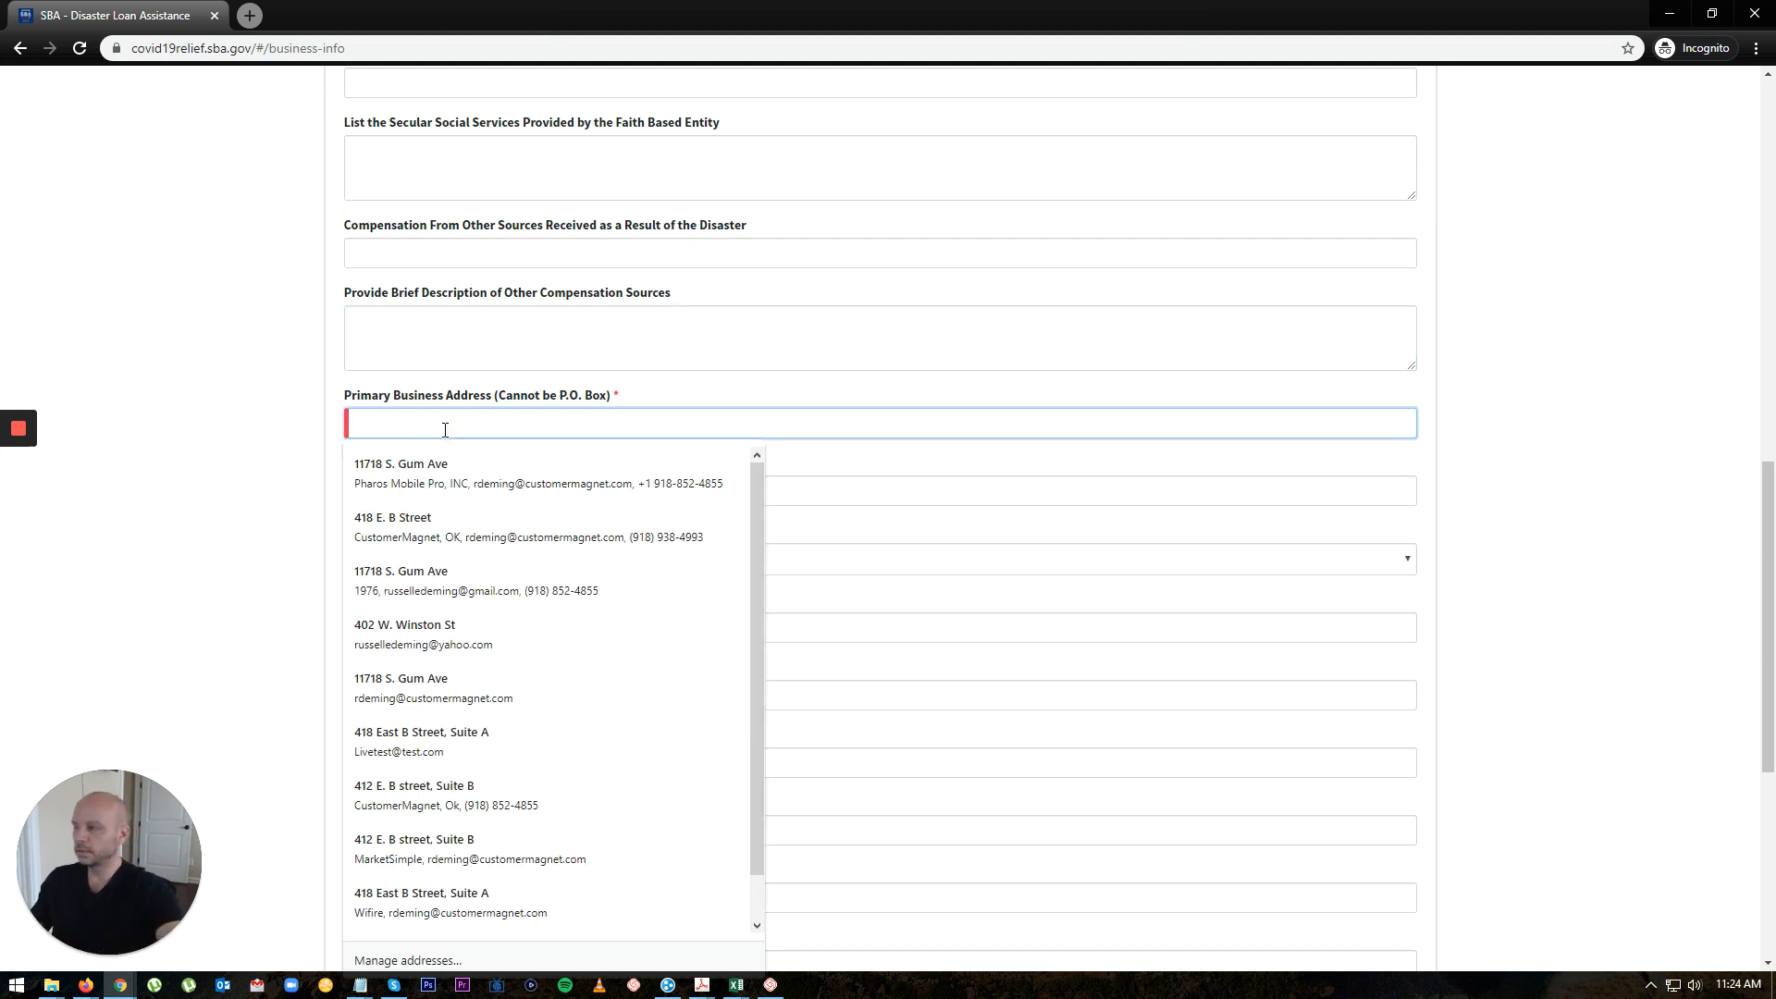
pyautogui.click(448, 467)
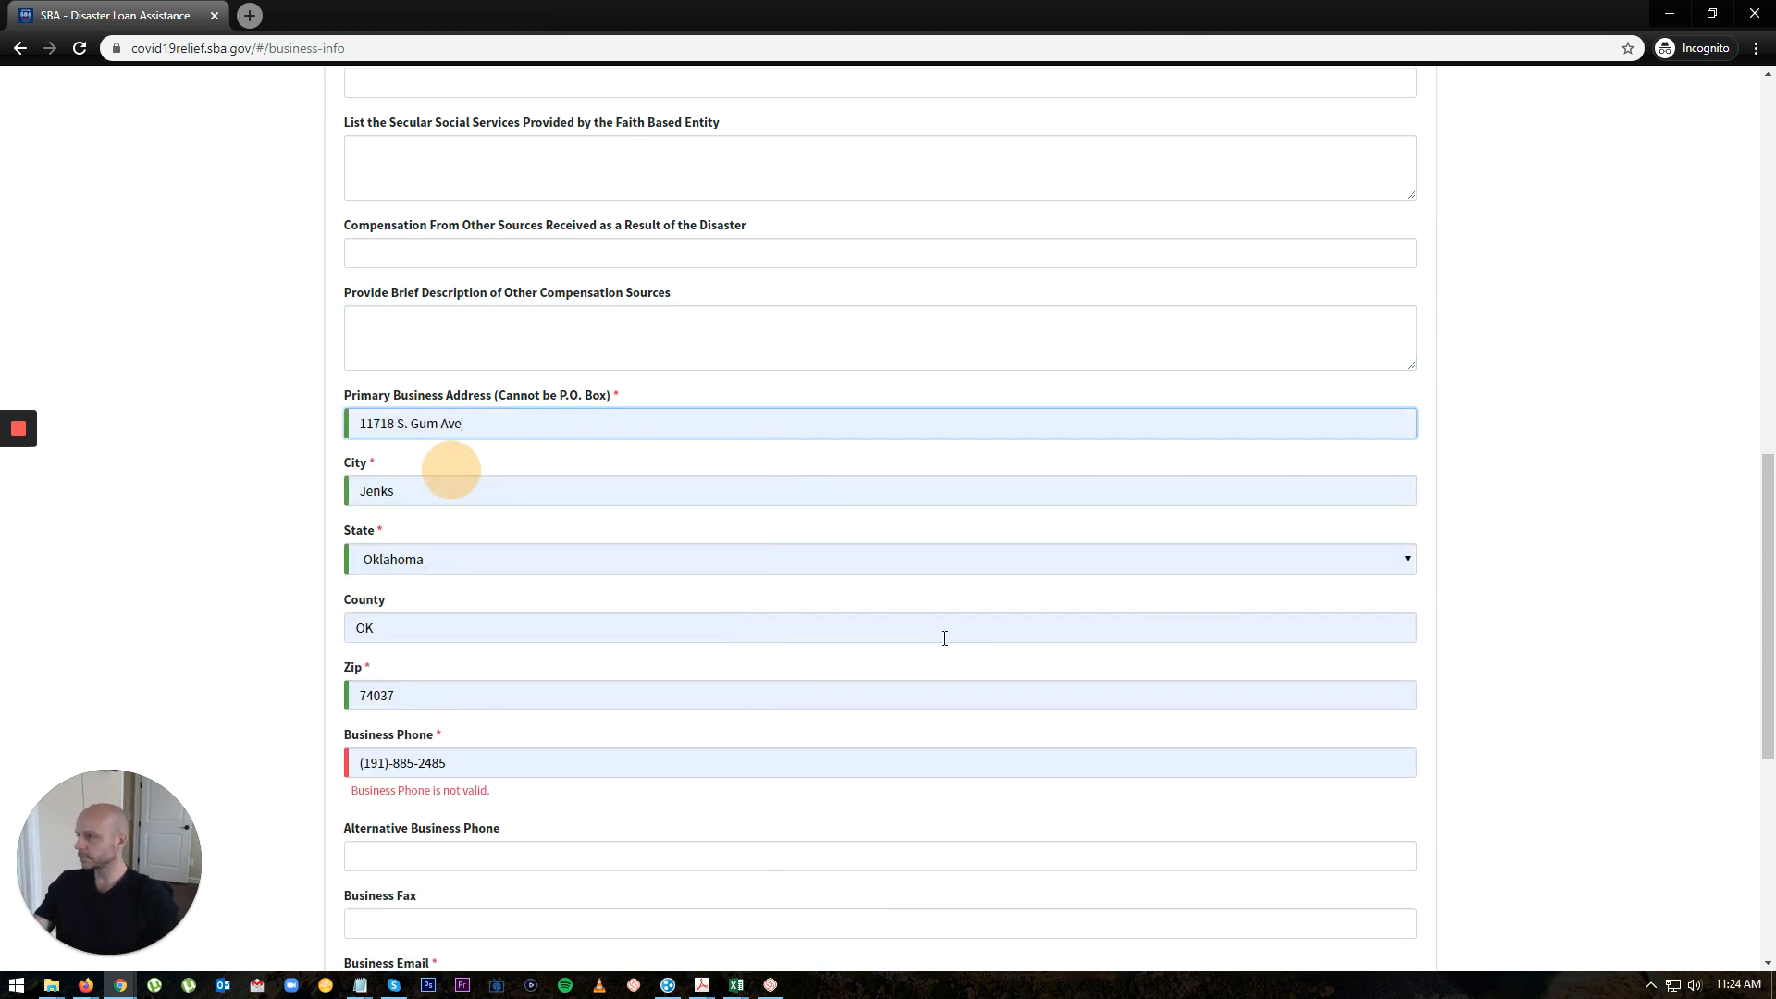
pyautogui.moveTo(496, 767); pyautogui.dragTo(326, 763)
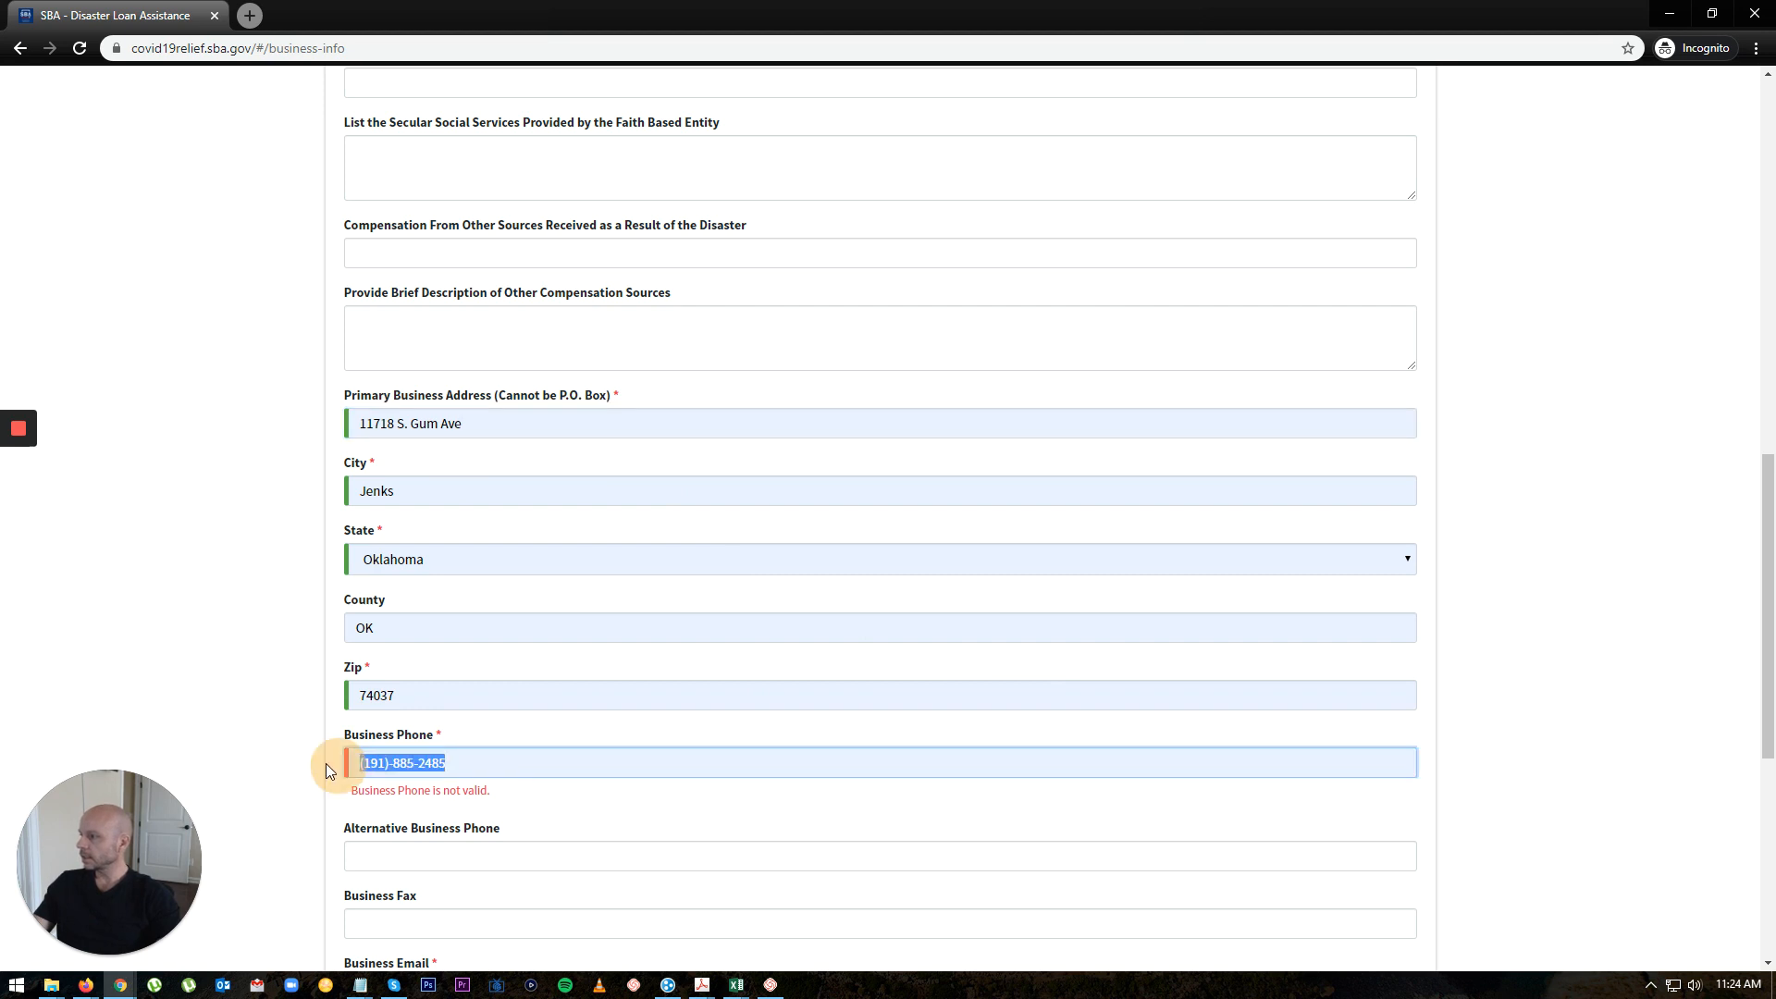
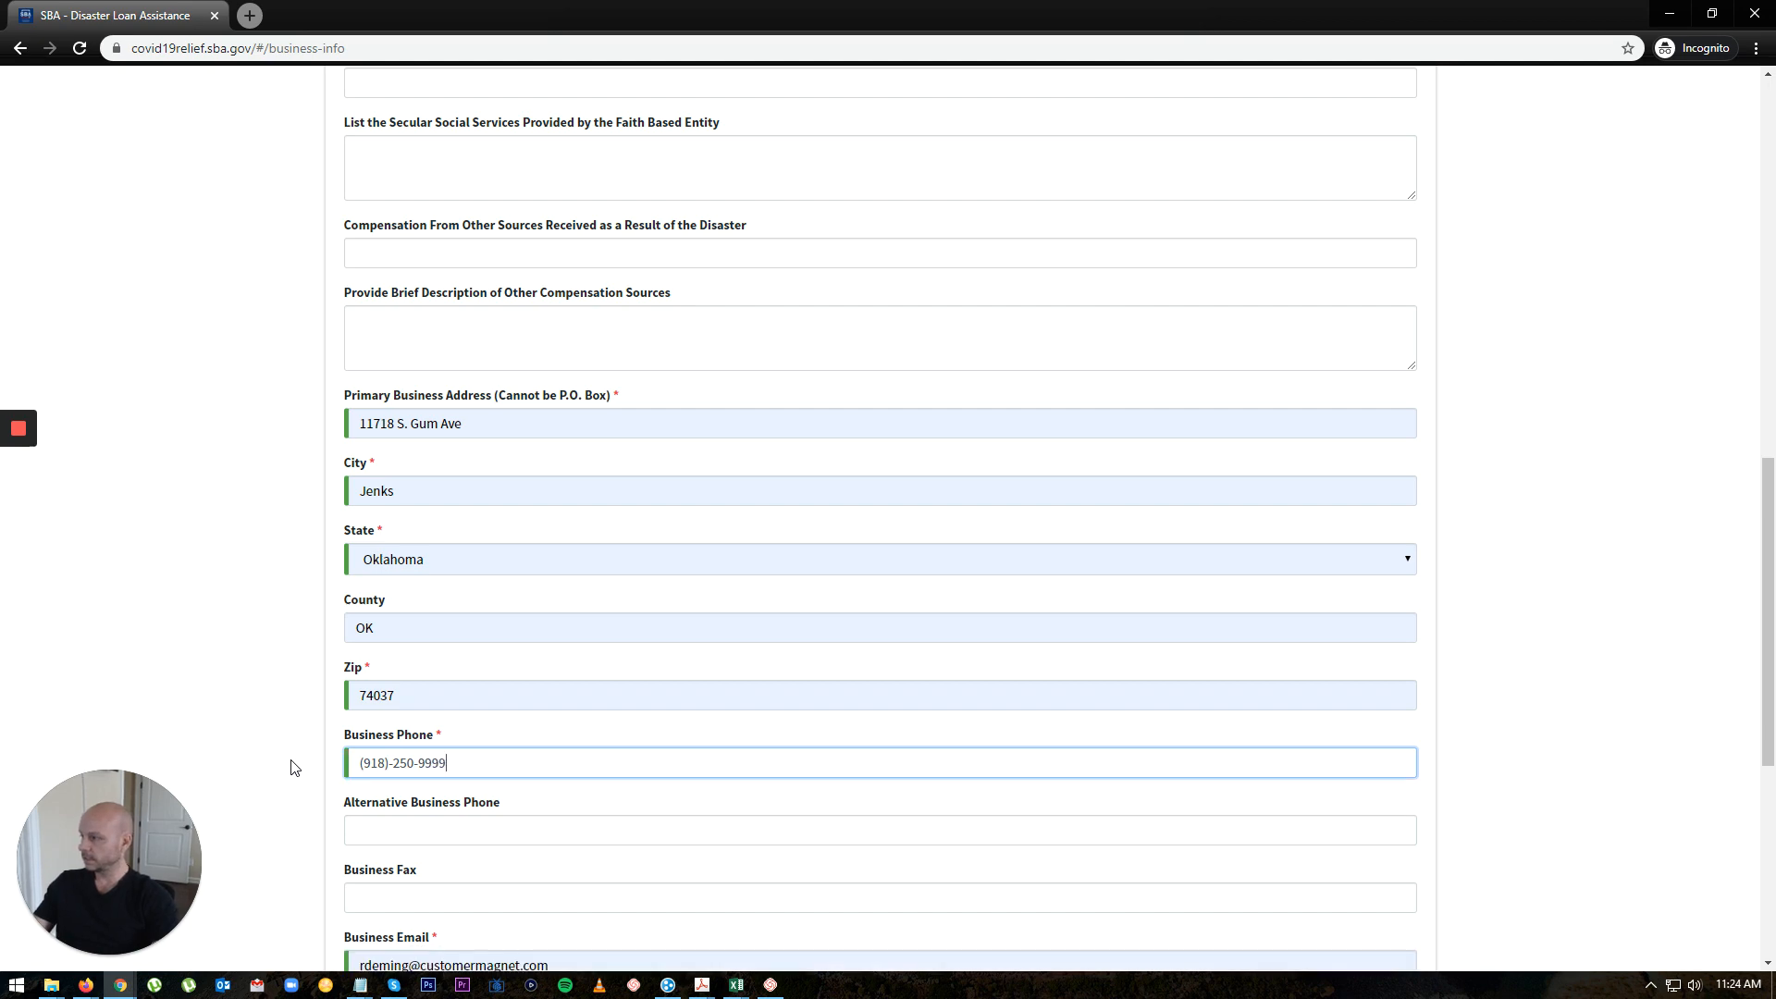
pyautogui.click(474, 831)
pyautogui.click(1488, 780)
# Step: Replace the business e-mail with a test e-mail address
pyautogui.scroll(-3, 1076, 760)
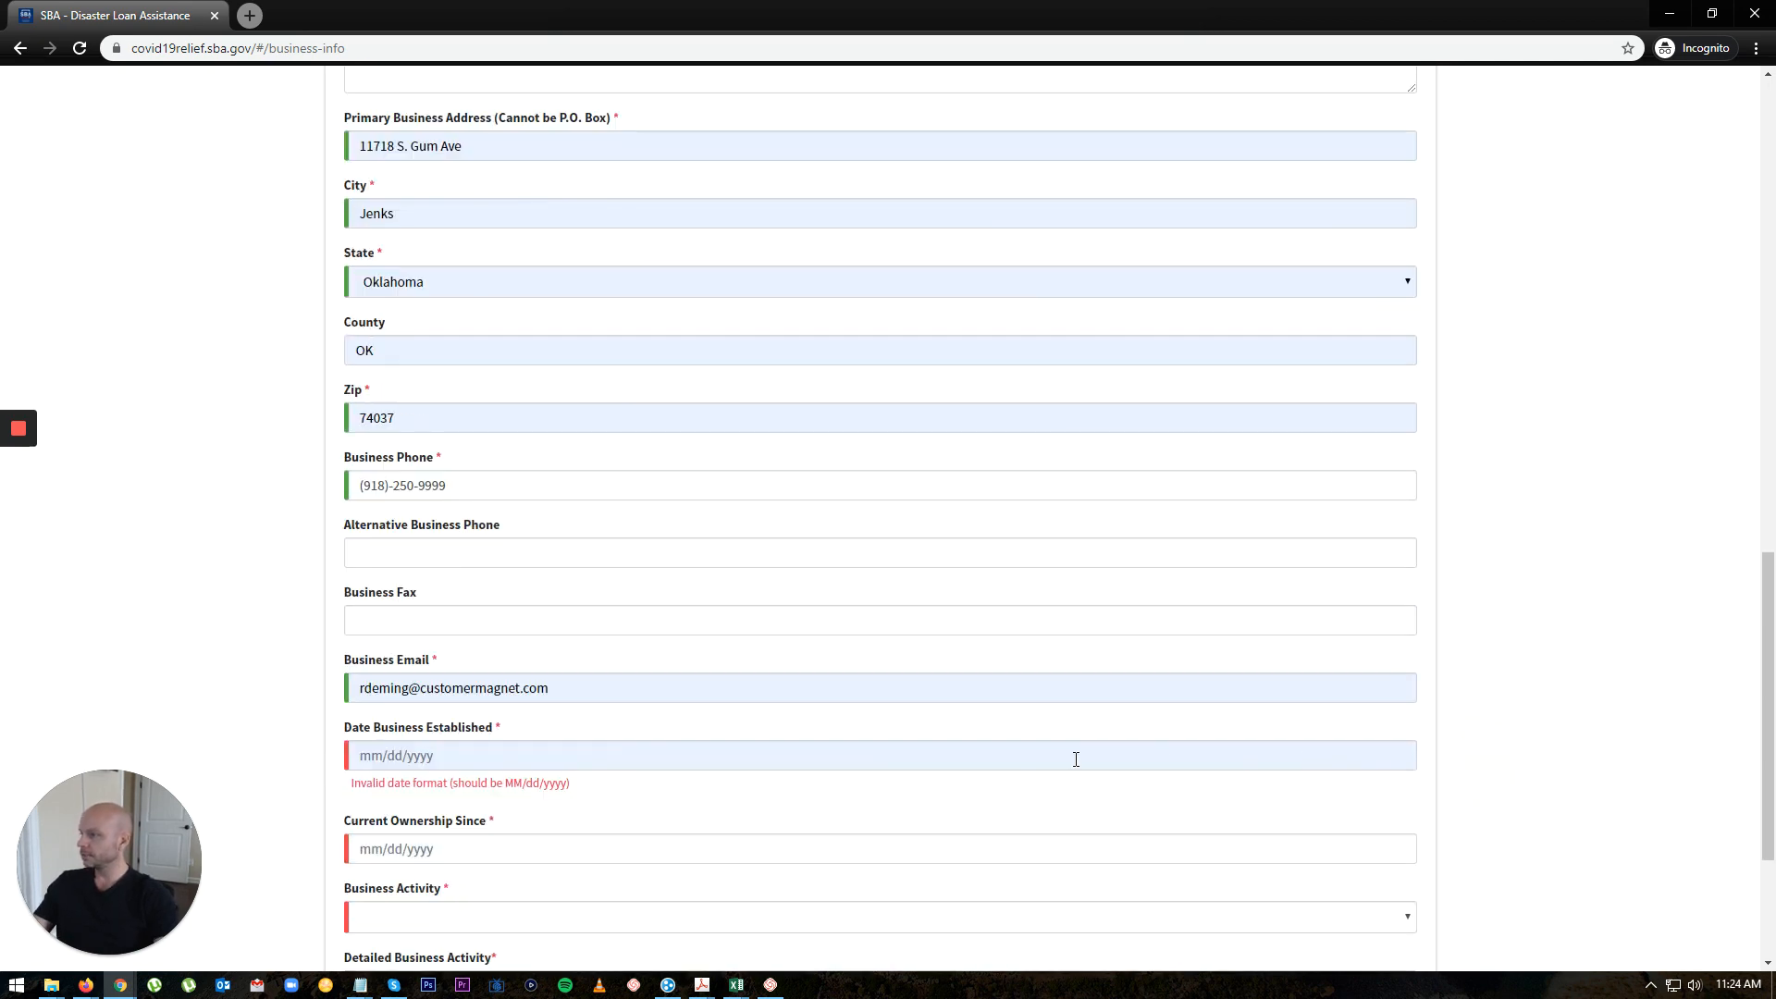
pyautogui.tripleClick(627, 689)
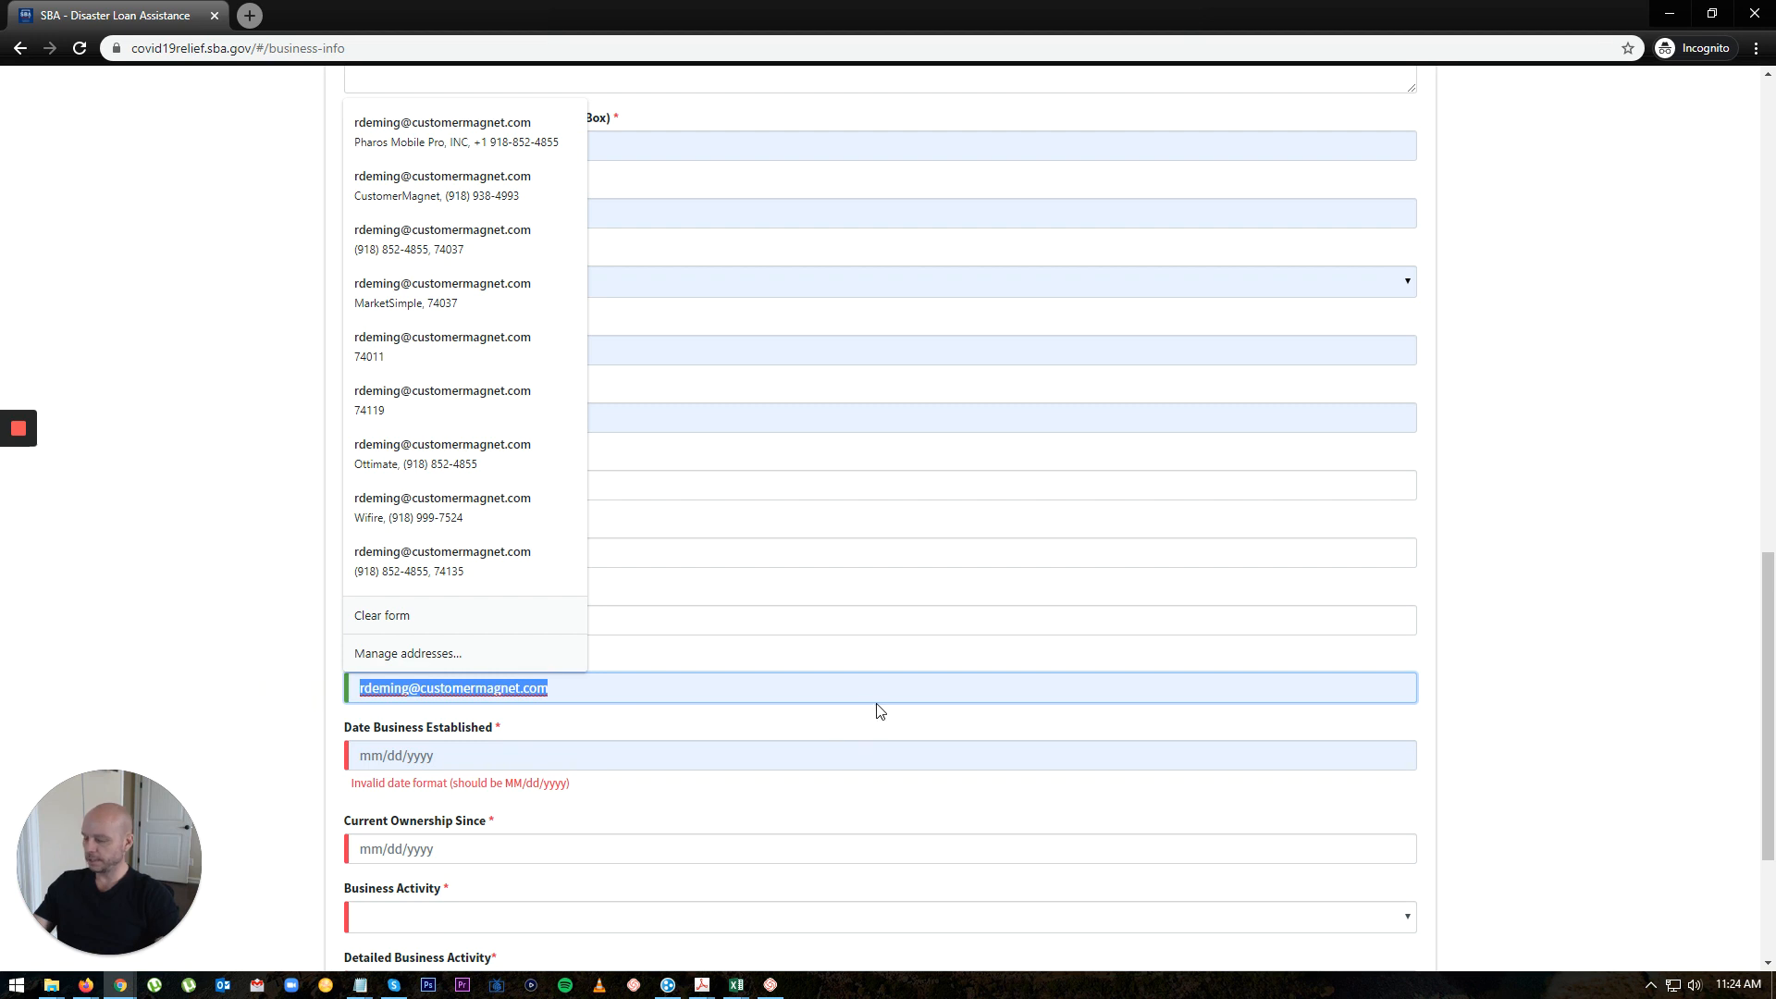
pyautogui.write('test@tes')
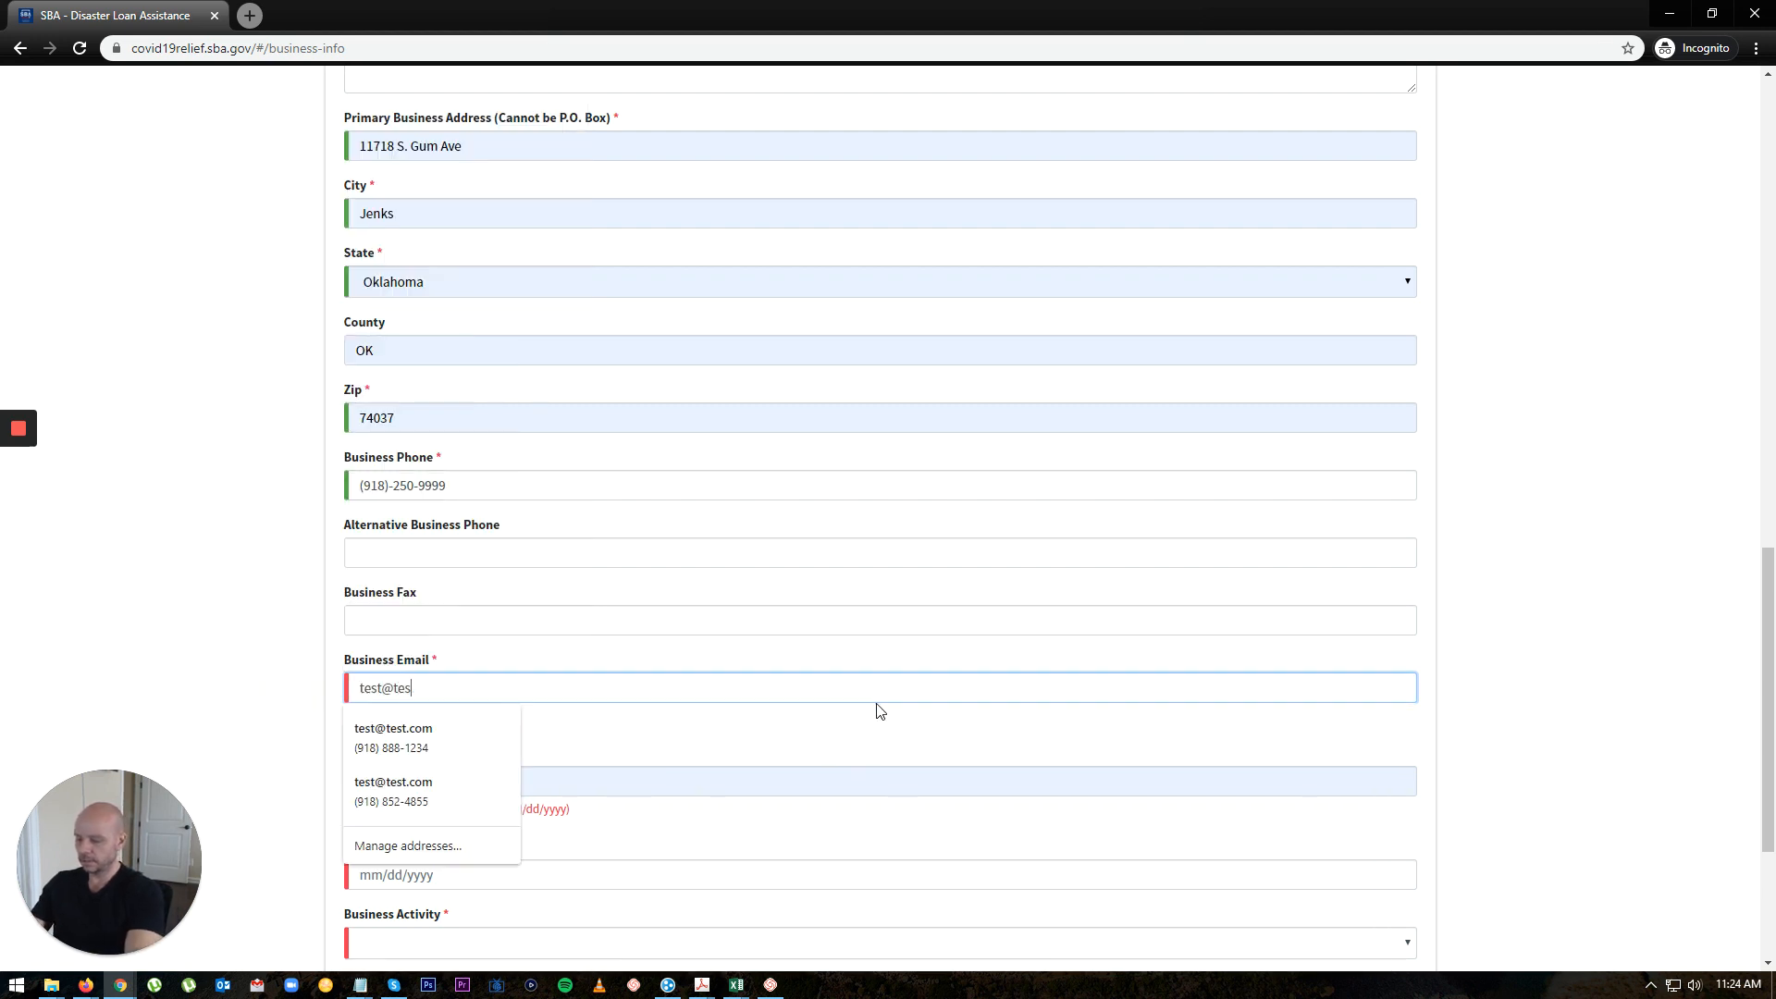
pyautogui.write('tmail.com')
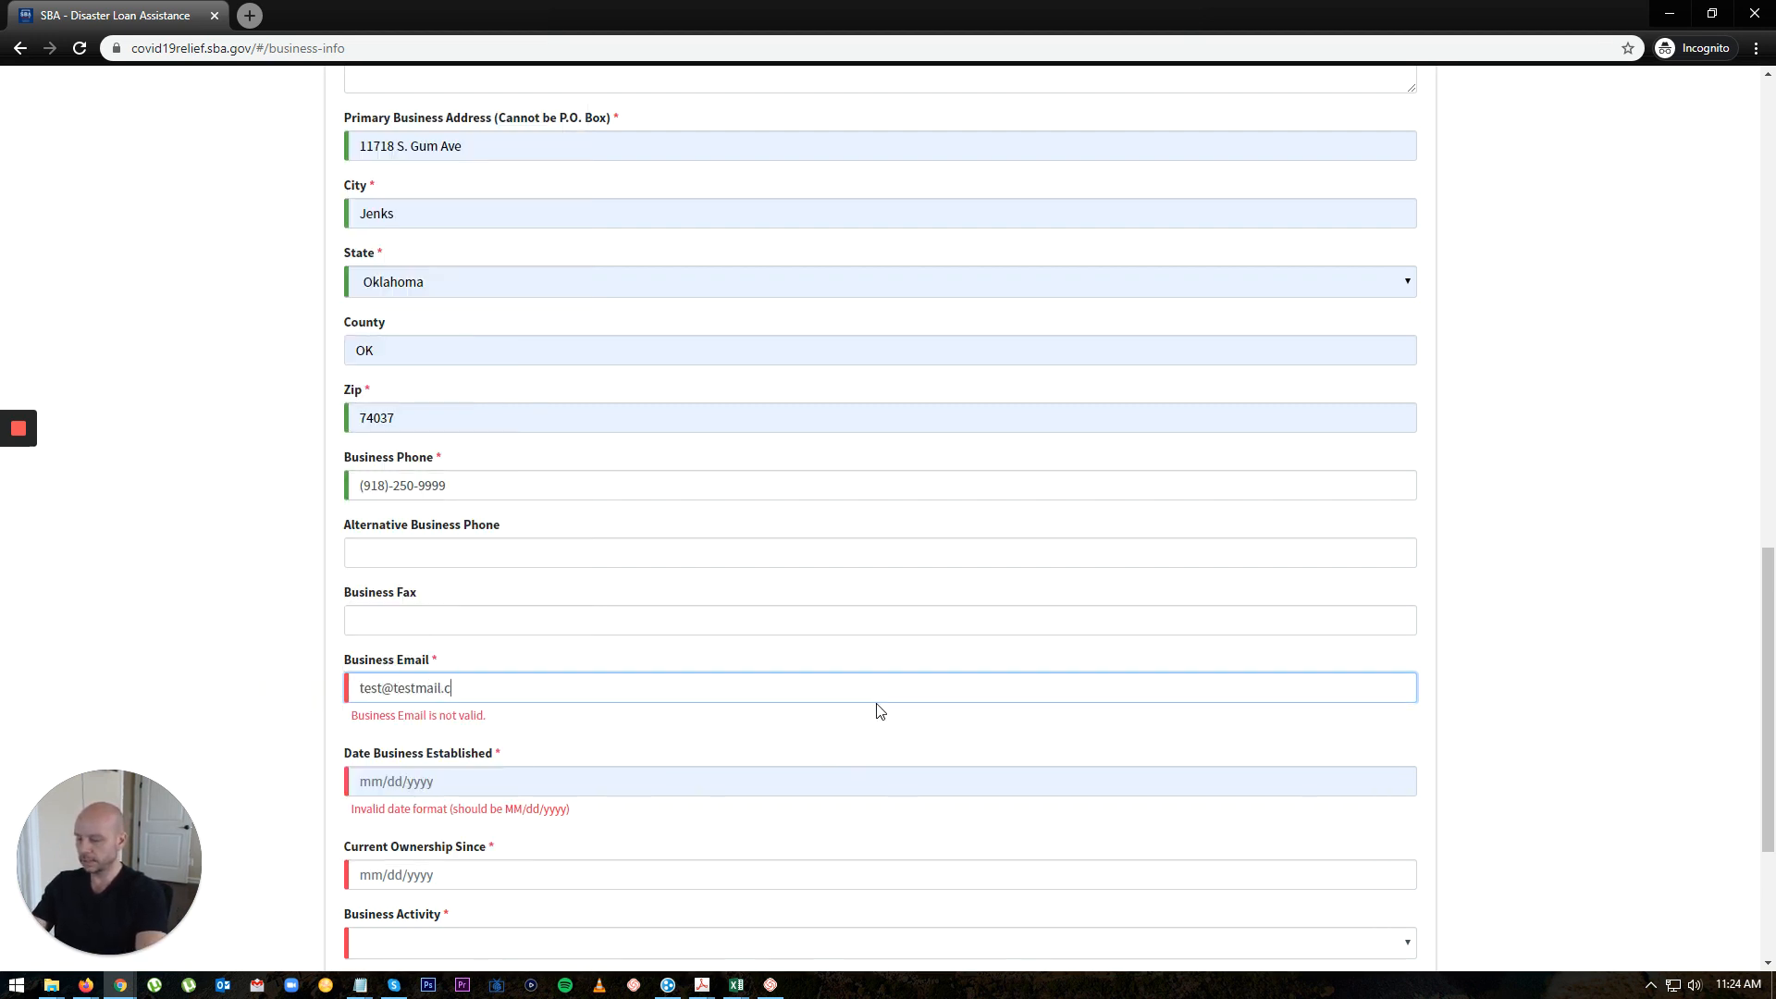
pyautogui.press('Tab')
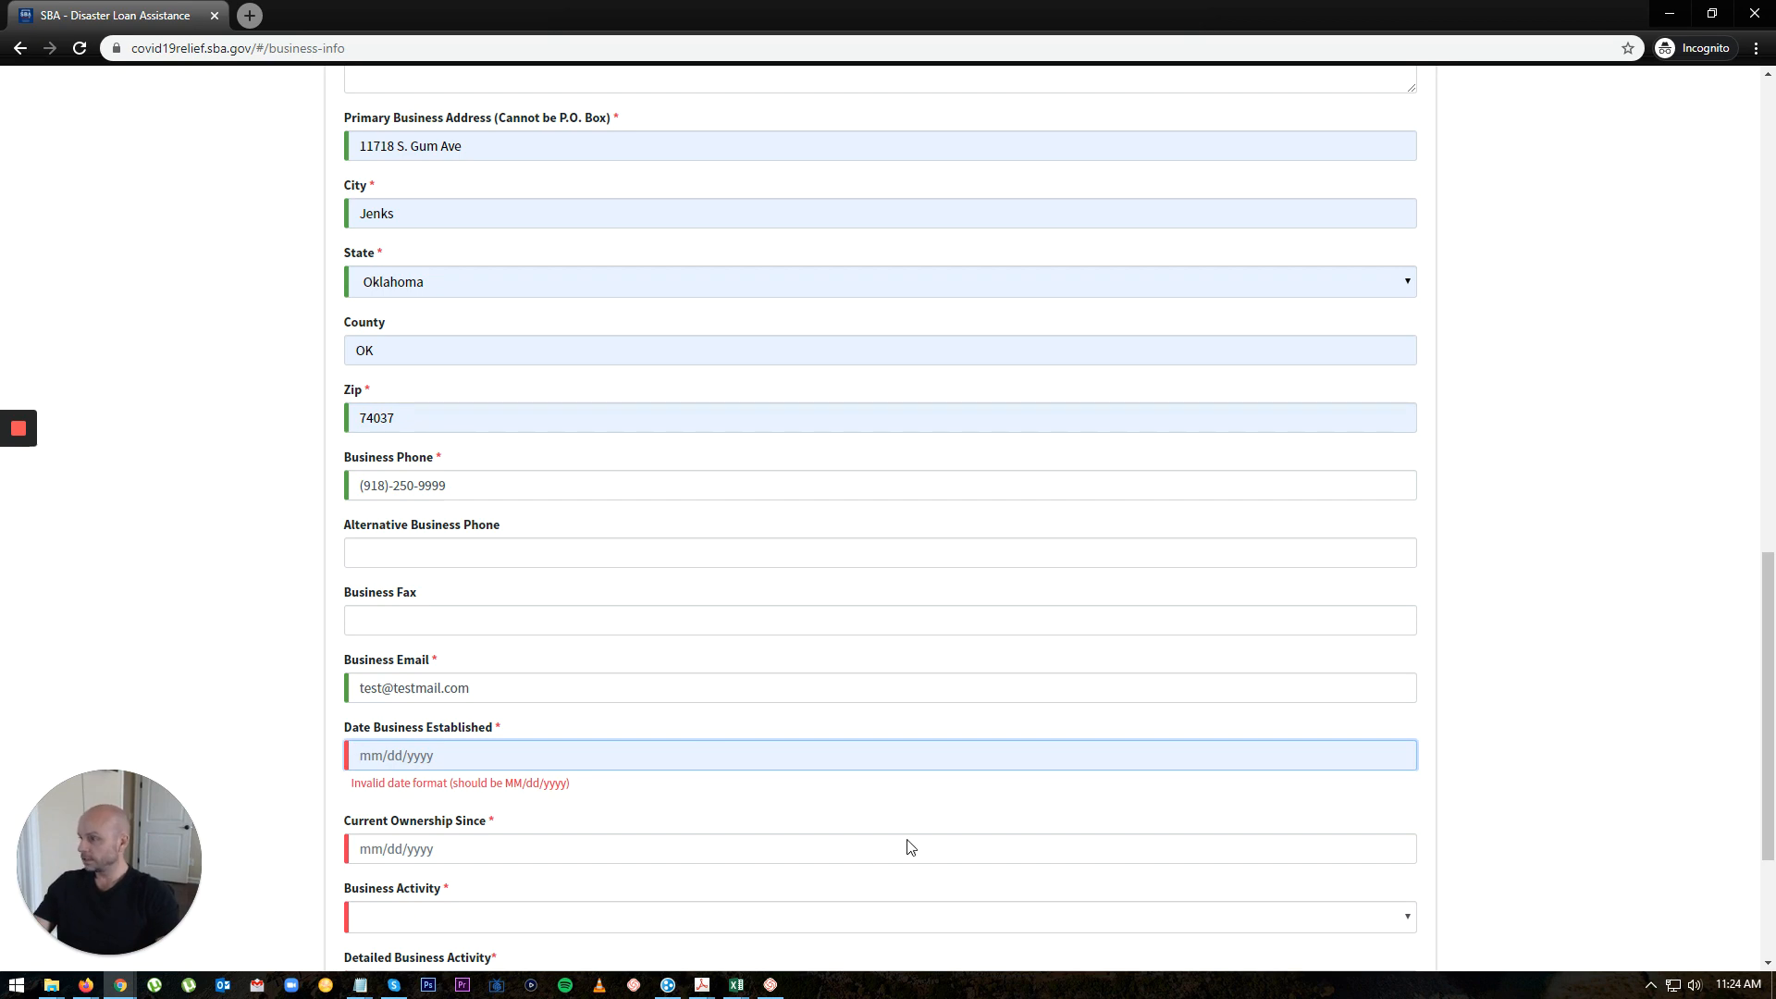
# Step: Enter 01/01/2011 as both Date Business Established and Current Ownership Since
pyautogui.scroll(-2, 911, 846)
pyautogui.write('01/0')
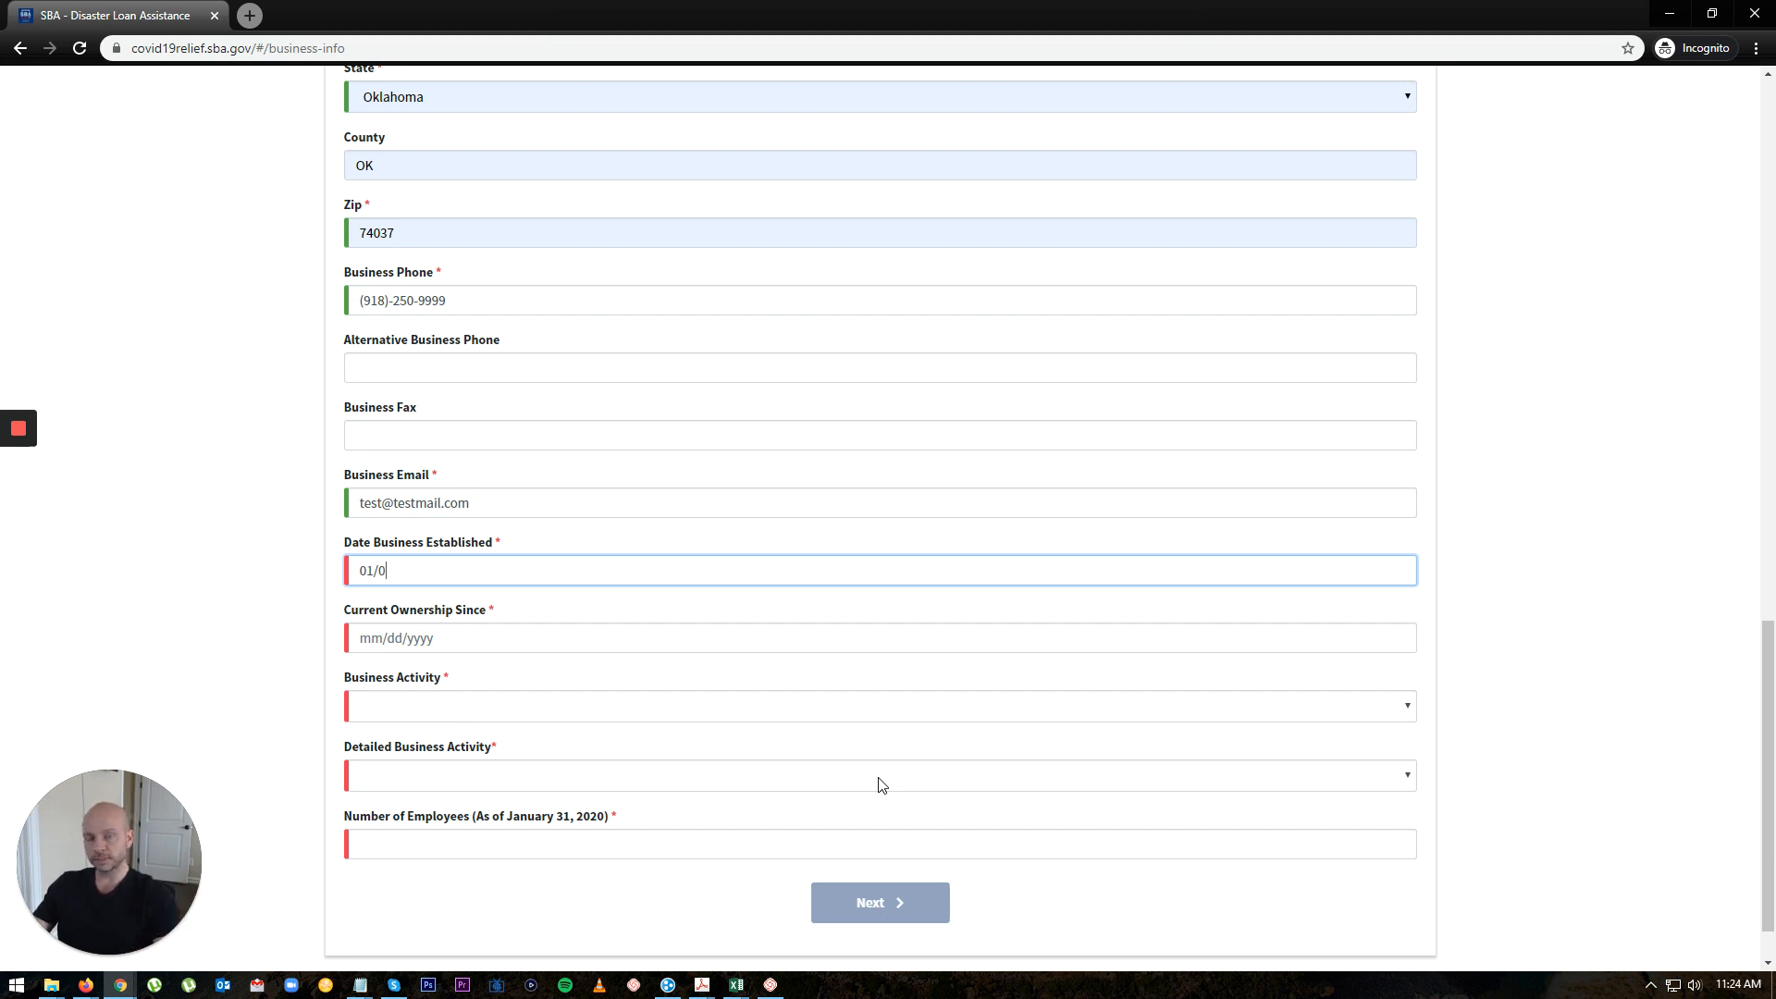
pyautogui.write('1/2011')
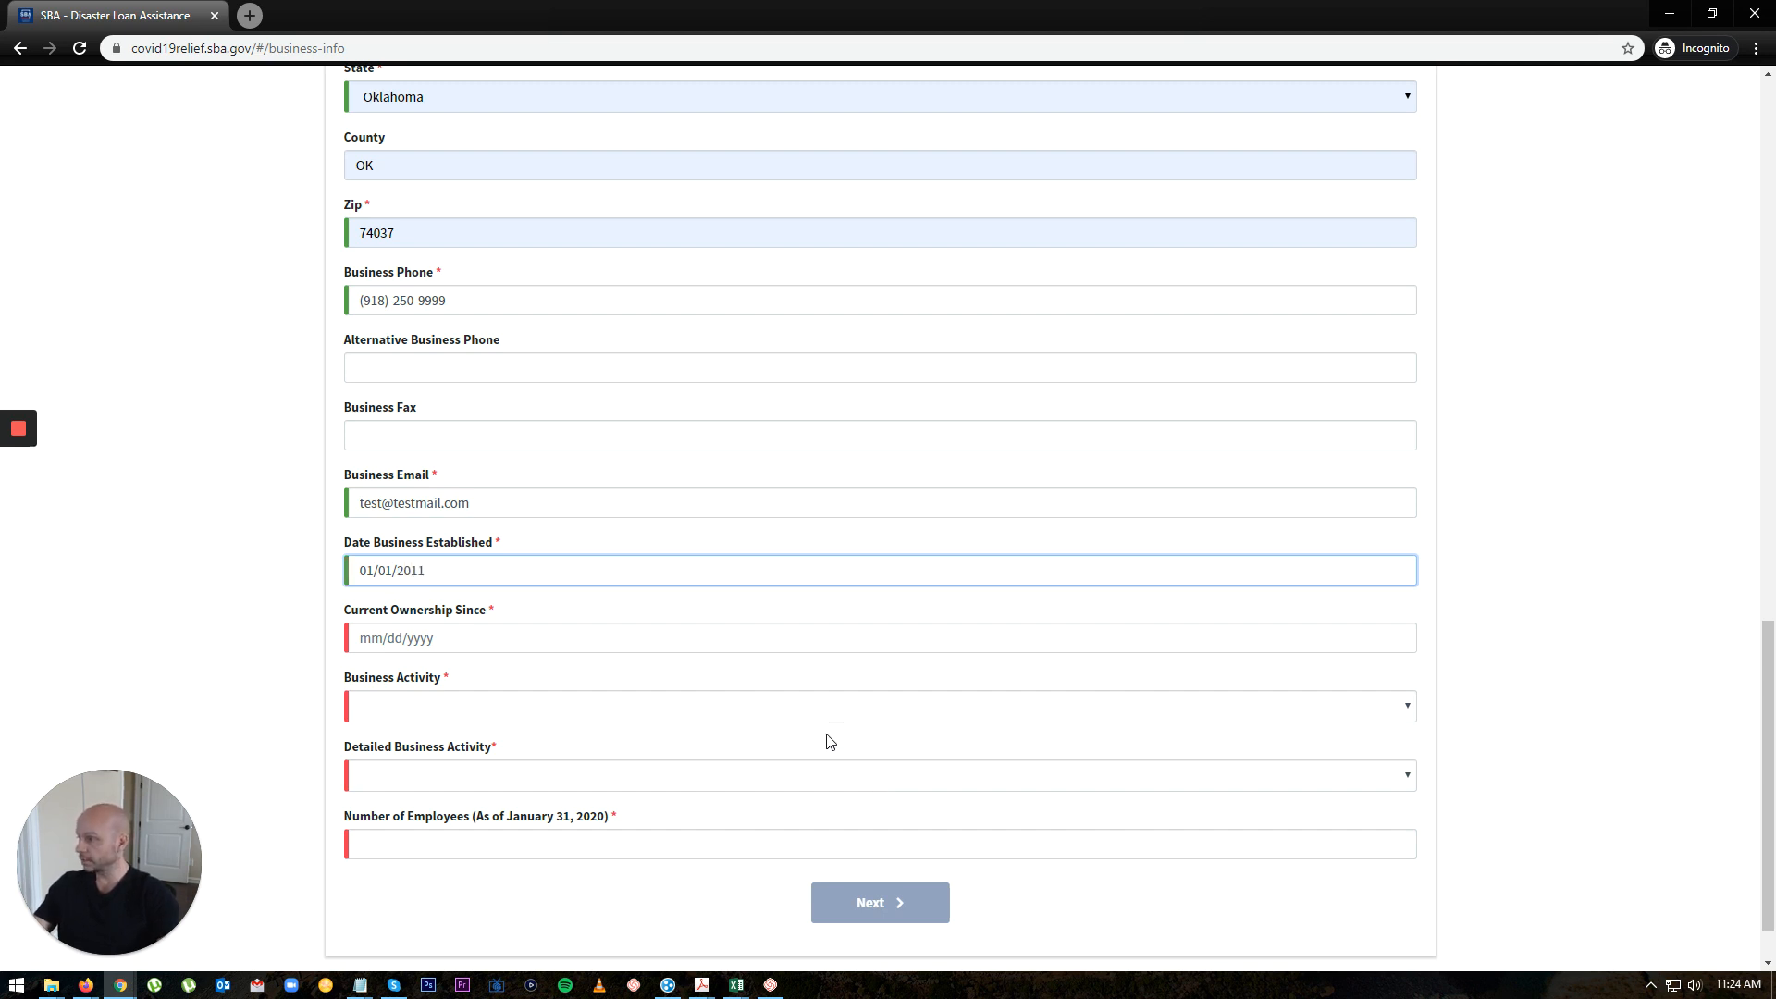
pyautogui.click(480, 640)
pyautogui.write('01/0')
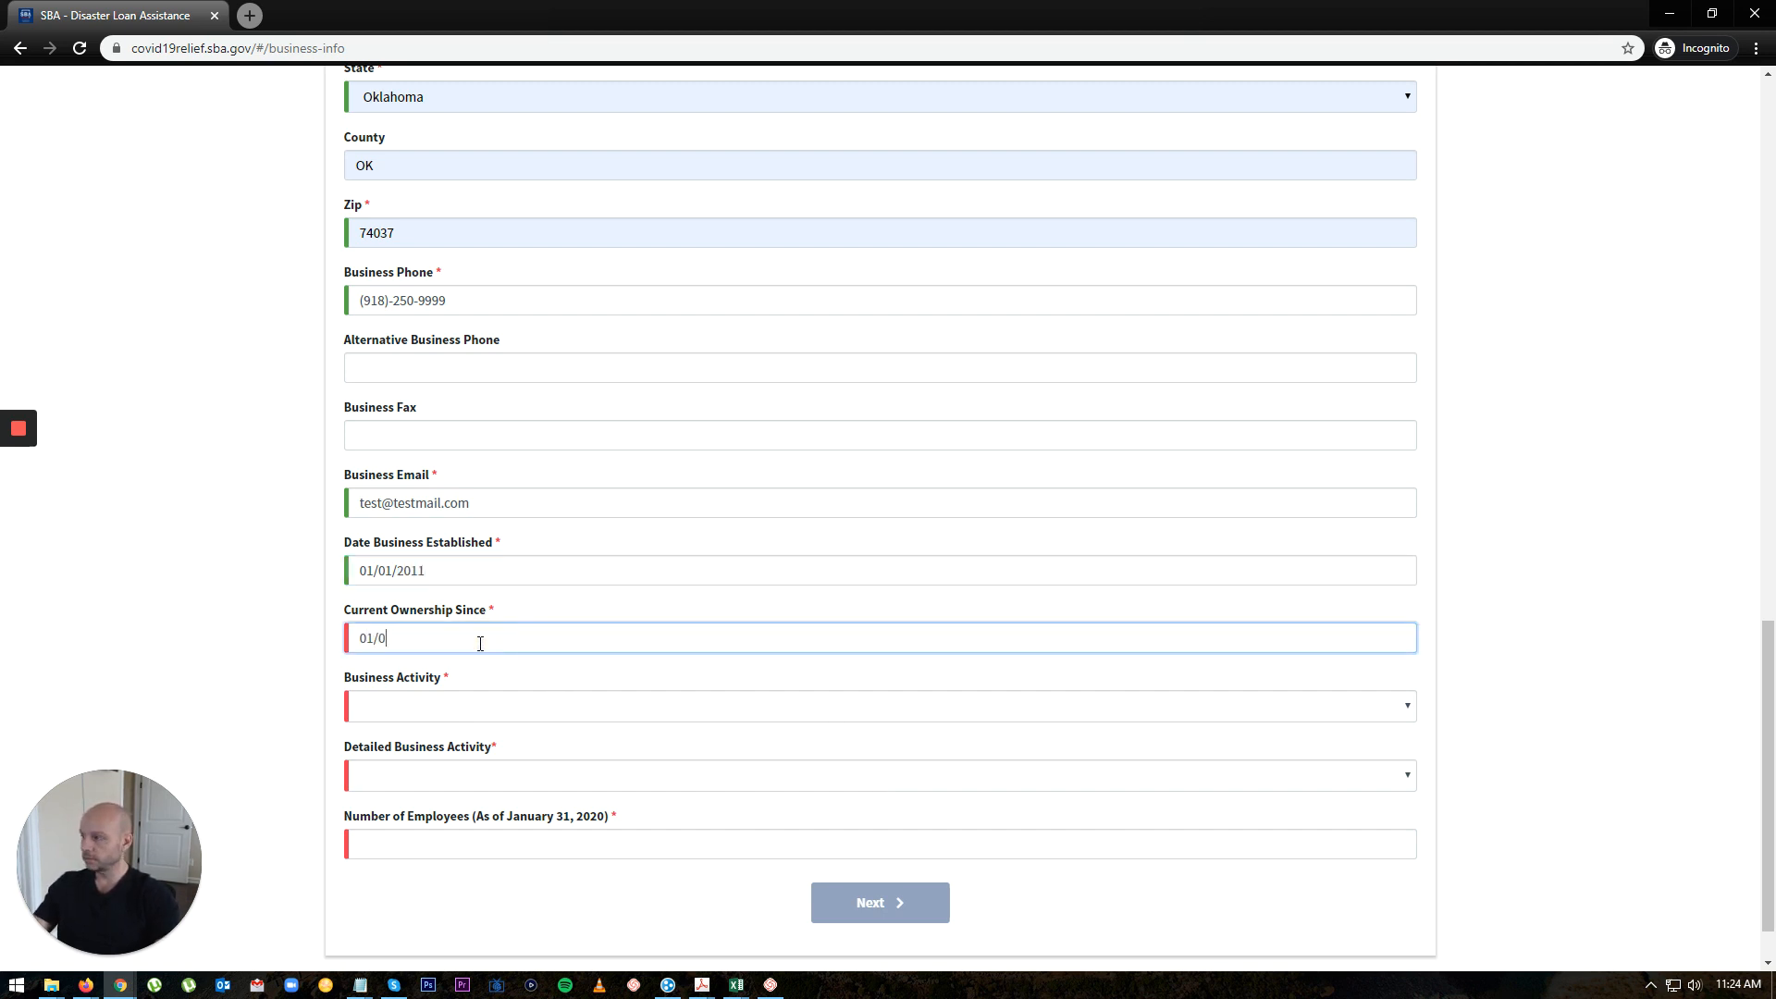
pyautogui.write('1/2011')
# Step: Set business activity to Business Services with detailed activity 'None of the below'
pyautogui.click(474, 718)
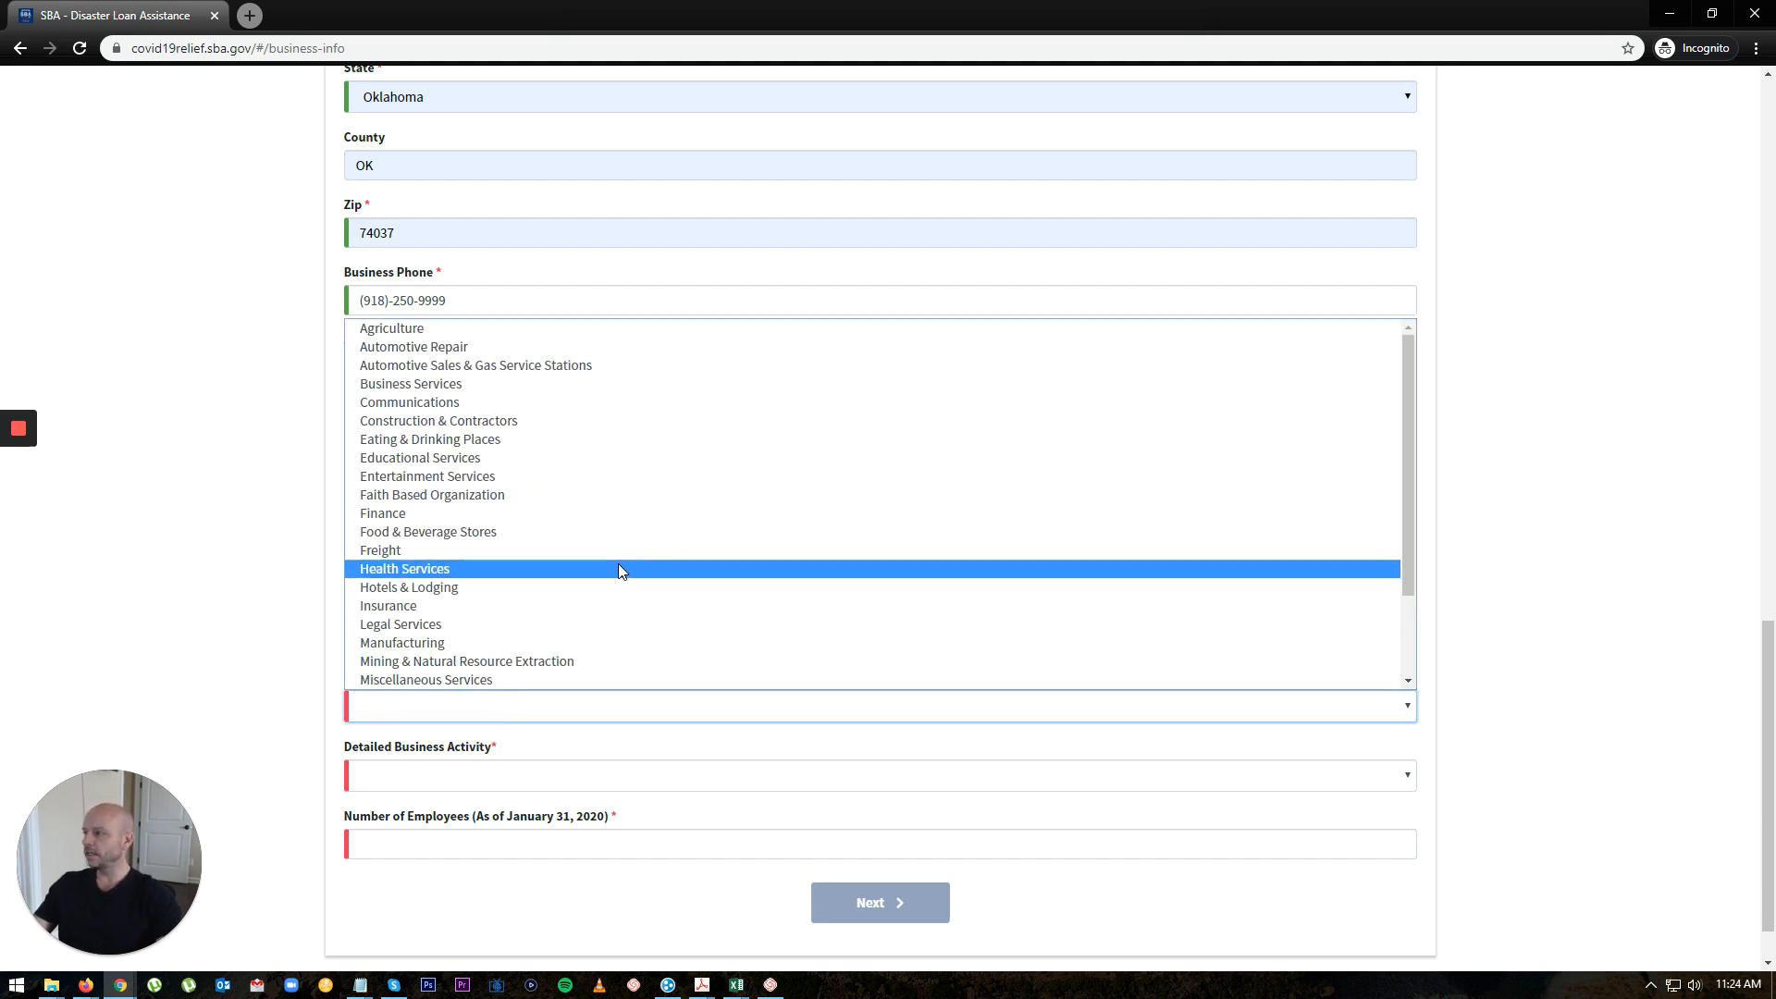
pyautogui.scroll(-2, 619, 564)
pyautogui.scroll(2, 528, 661)
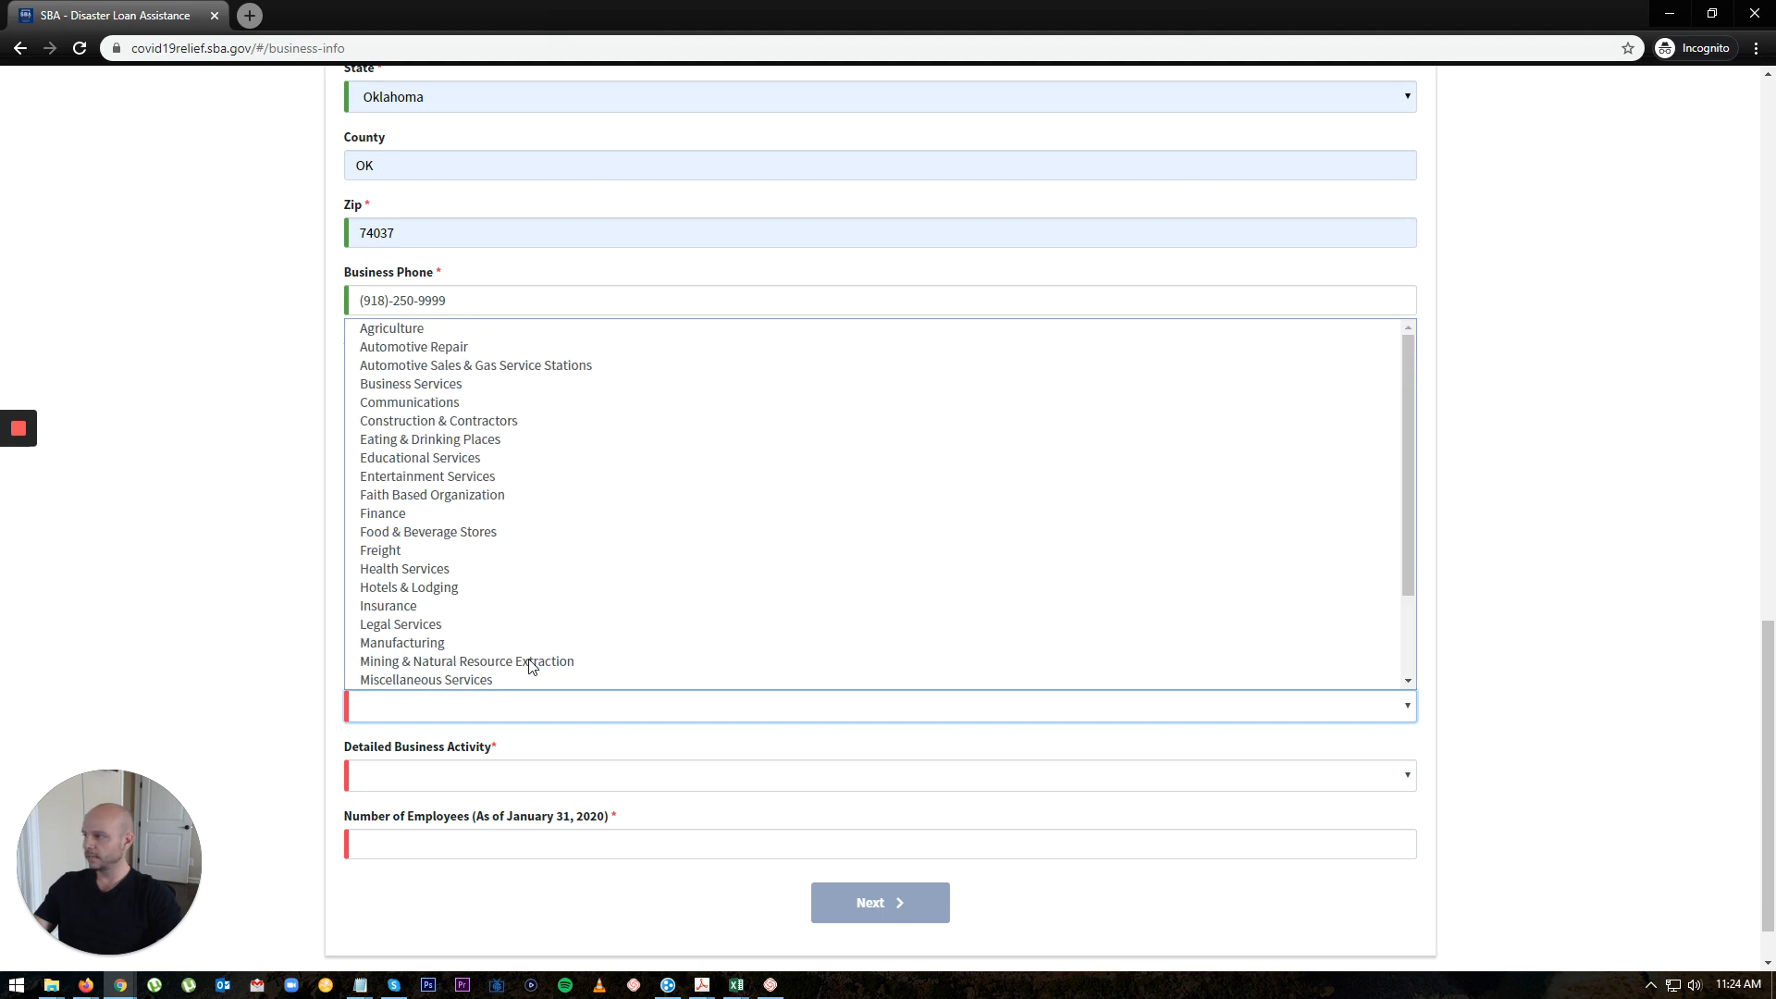
pyautogui.click(528, 383)
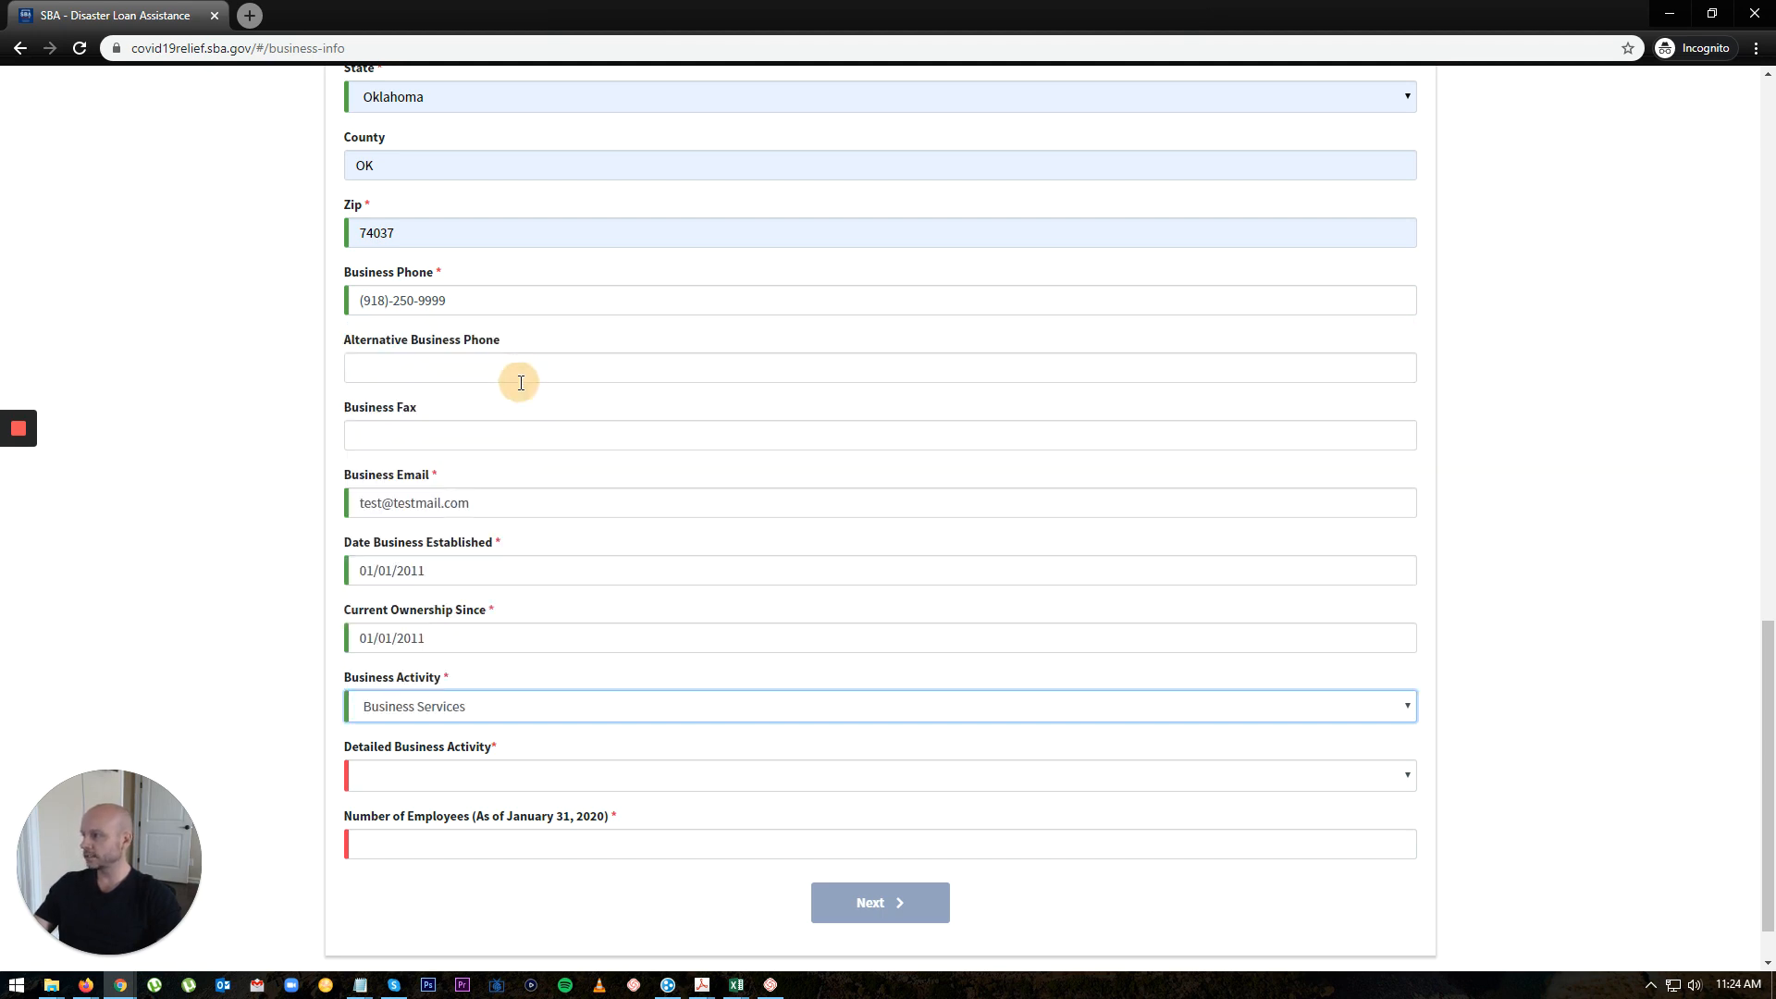
pyautogui.click(553, 775)
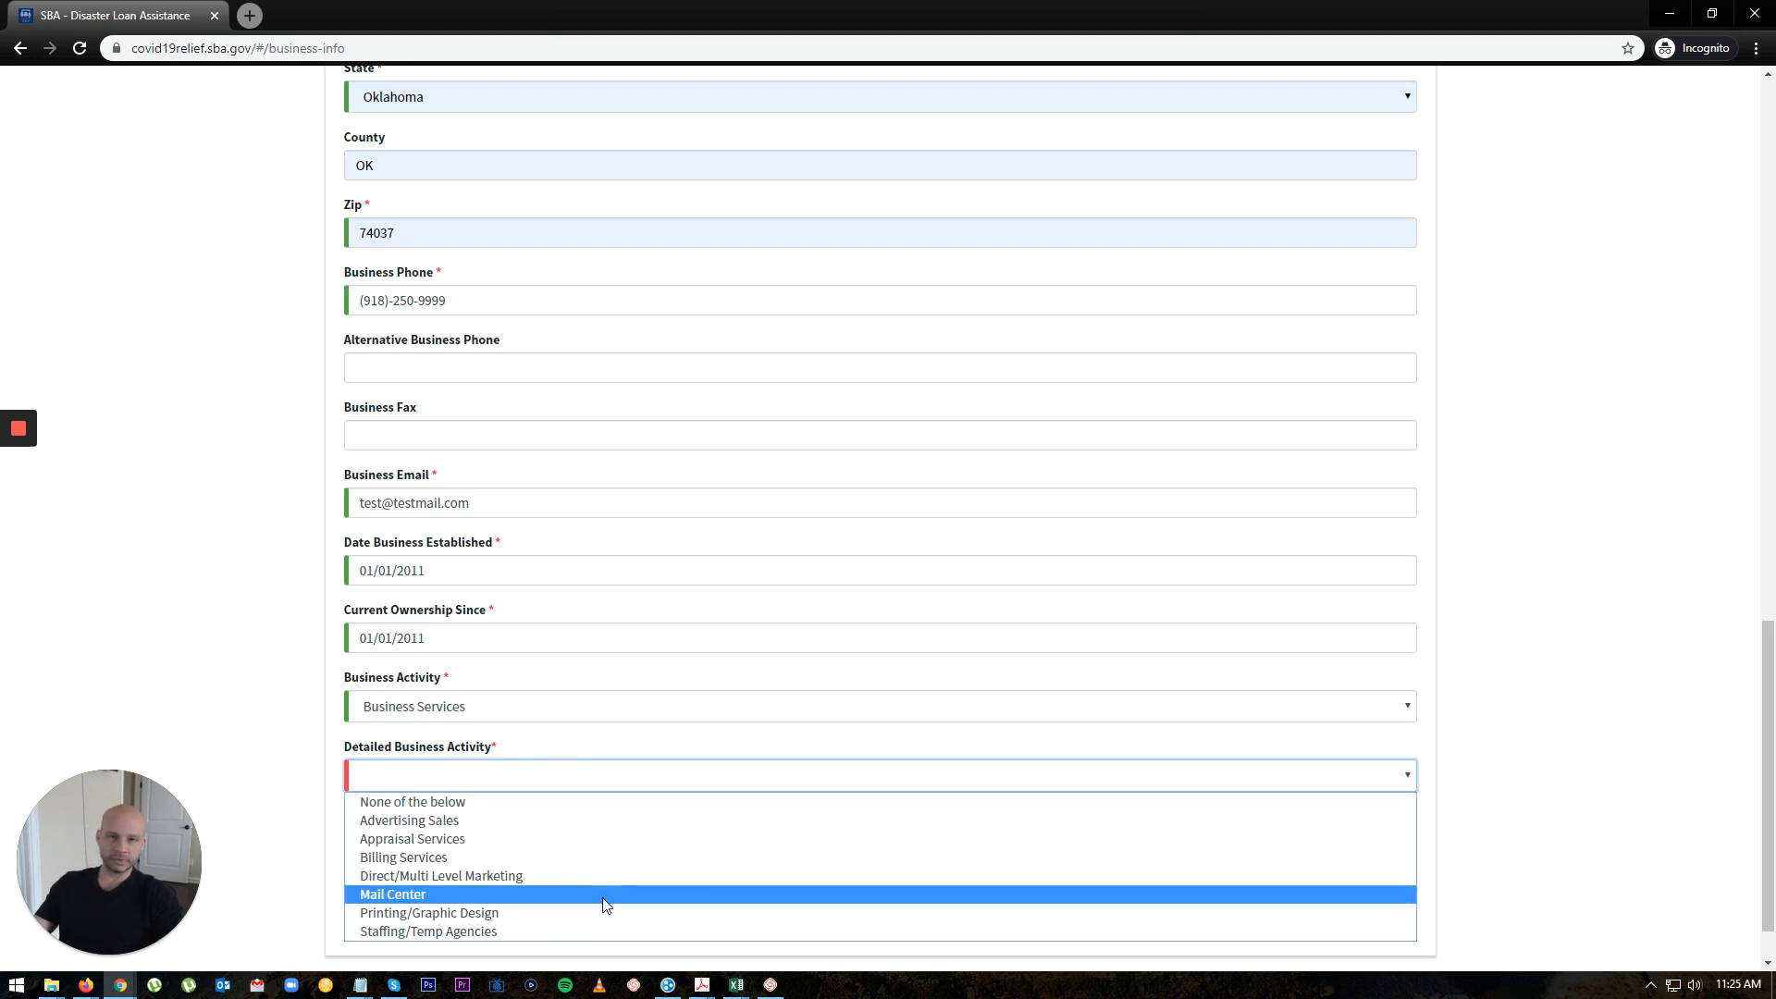
pyautogui.click(466, 810)
# Step: Enter 999 employees and advance to Business Owners Information
pyautogui.scroll(-1, 951, 786)
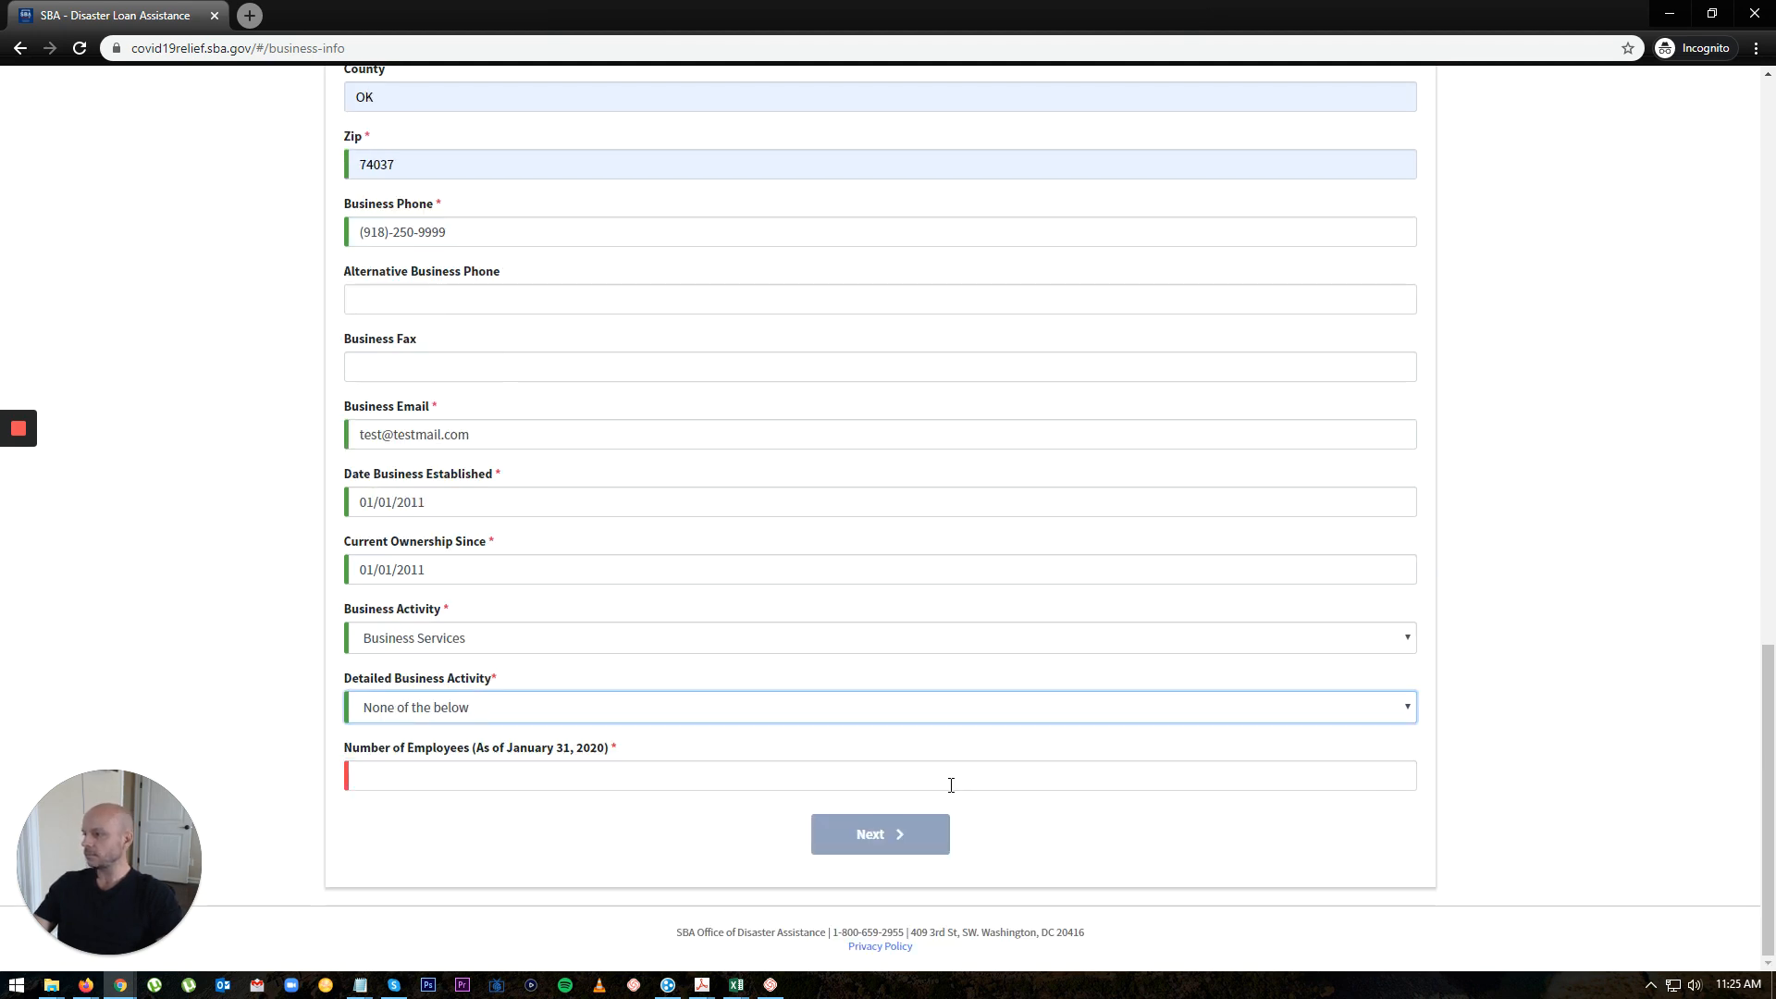
pyautogui.click(583, 773)
pyautogui.write('999')
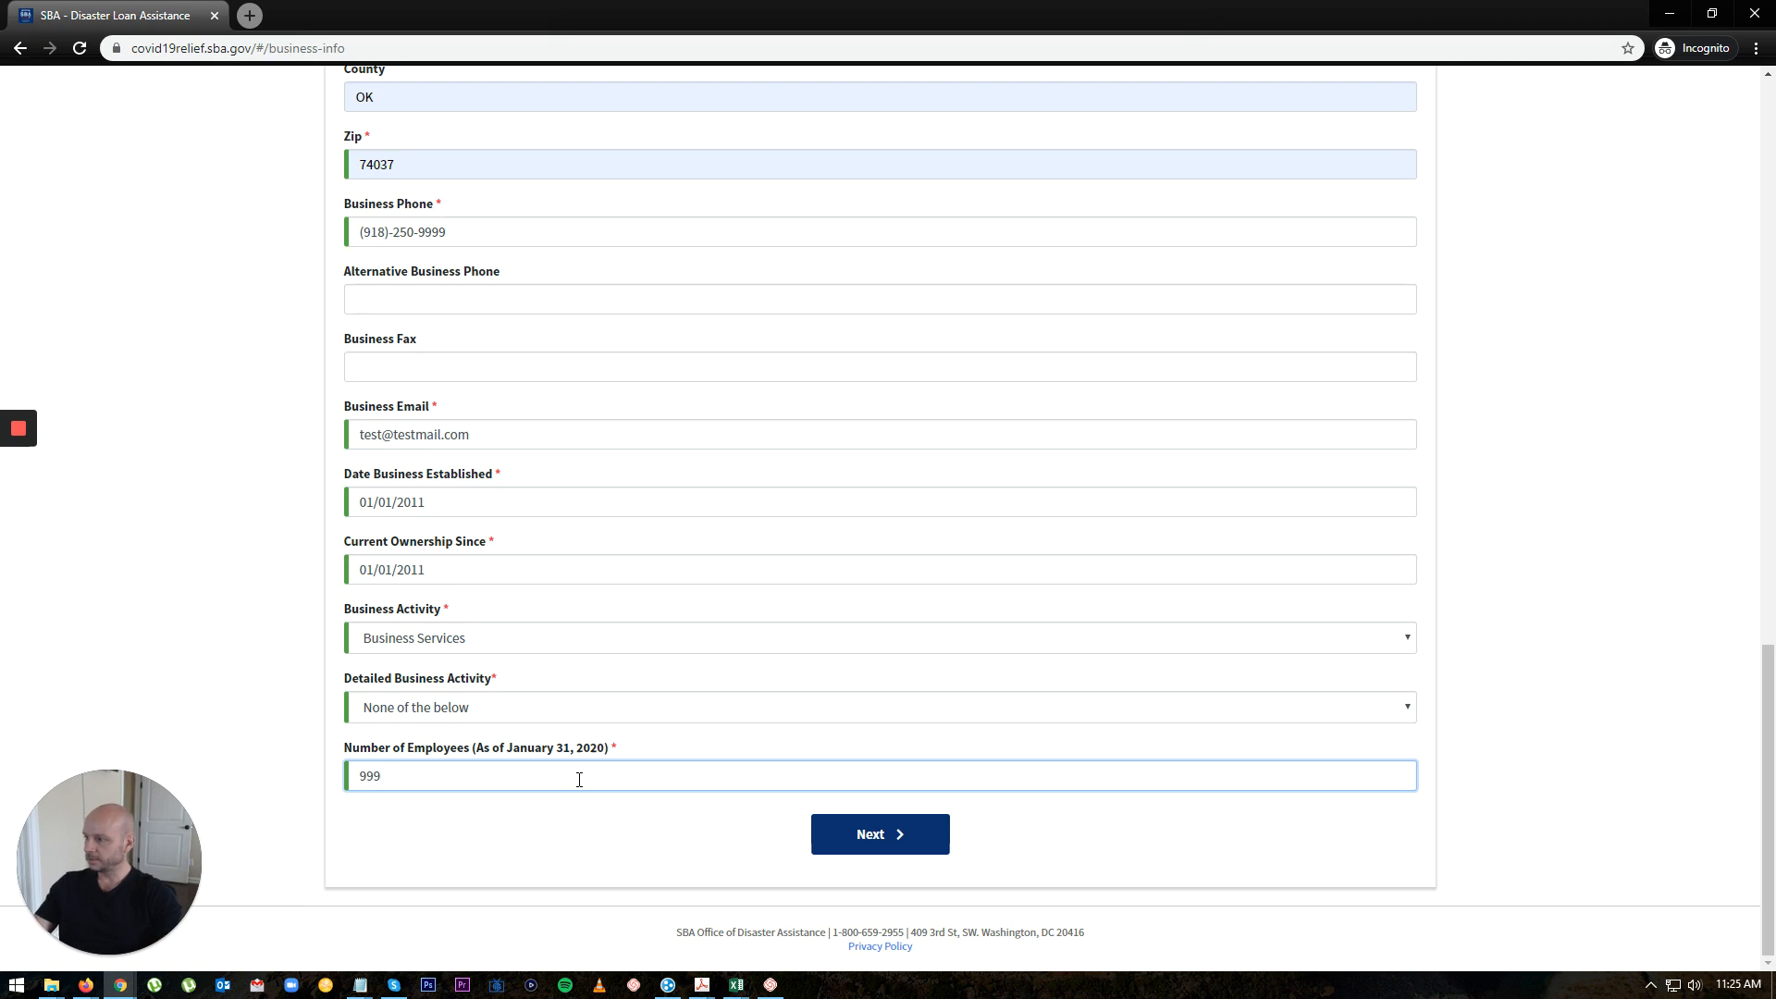
pyautogui.click(697, 885)
pyautogui.click(872, 833)
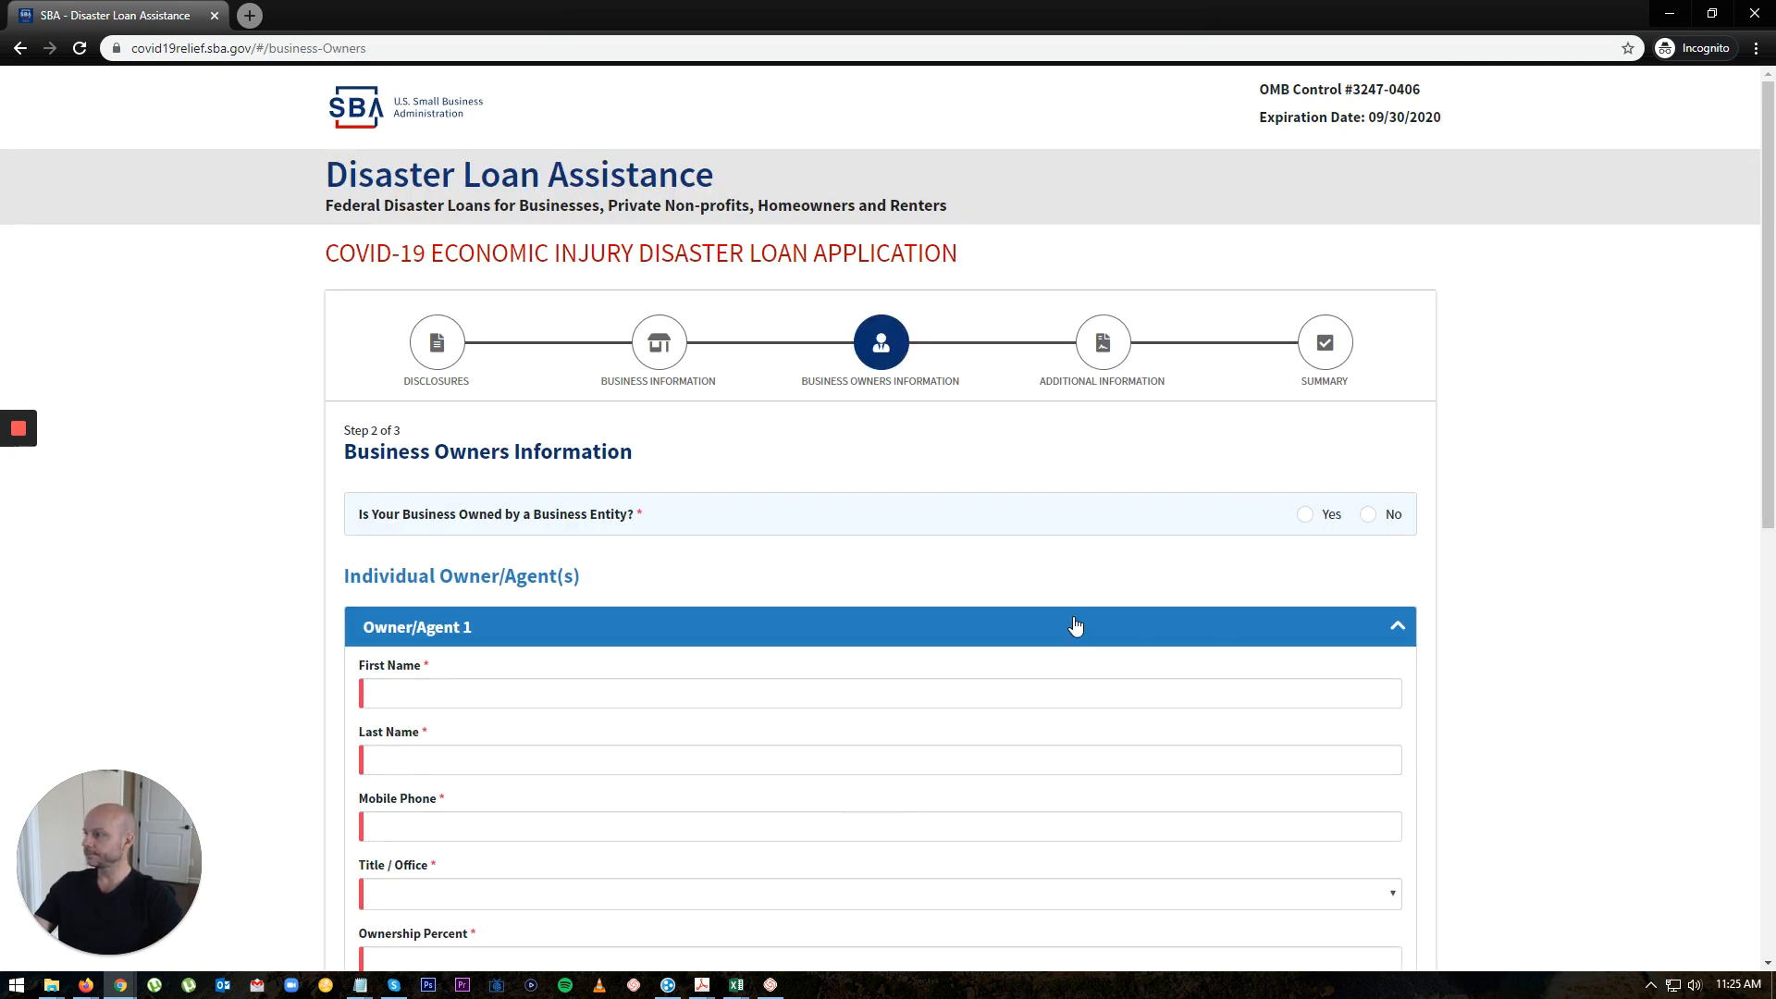
# Step: Enter the owner's first name, last name and mobile phone number
pyautogui.scroll(-2, 1075, 626)
pyautogui.click(517, 508)
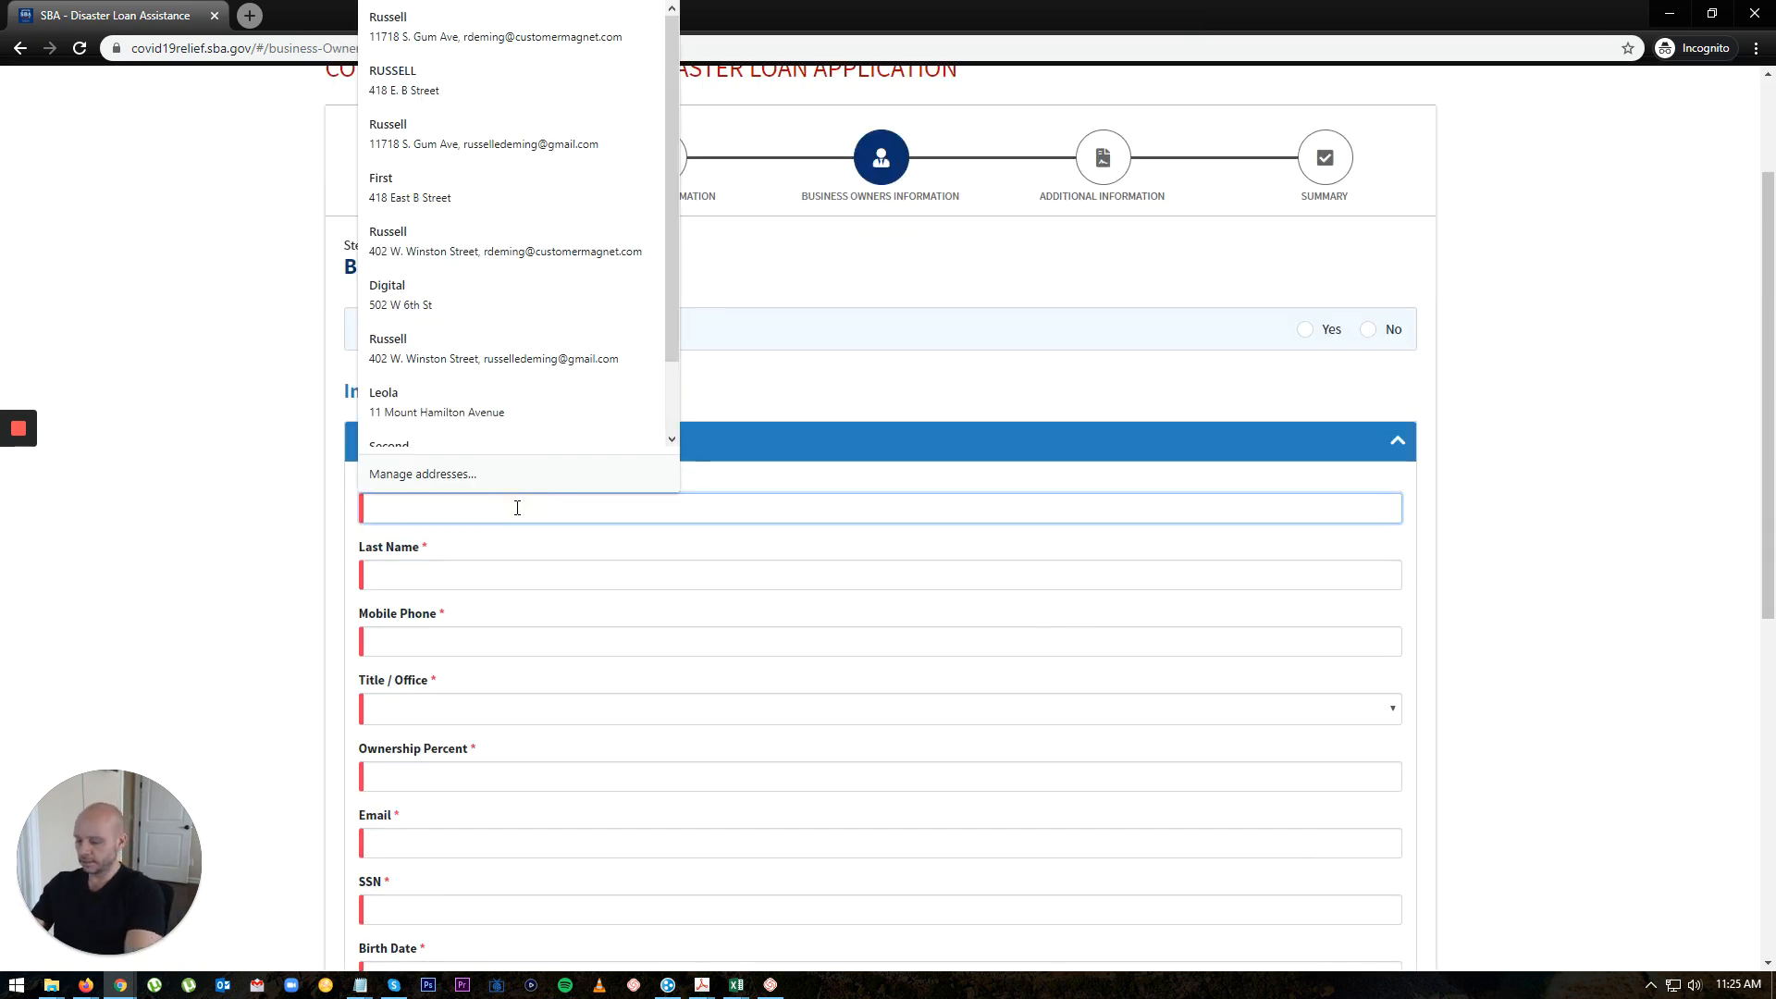
pyautogui.write('Test')
pyautogui.press('Tab')
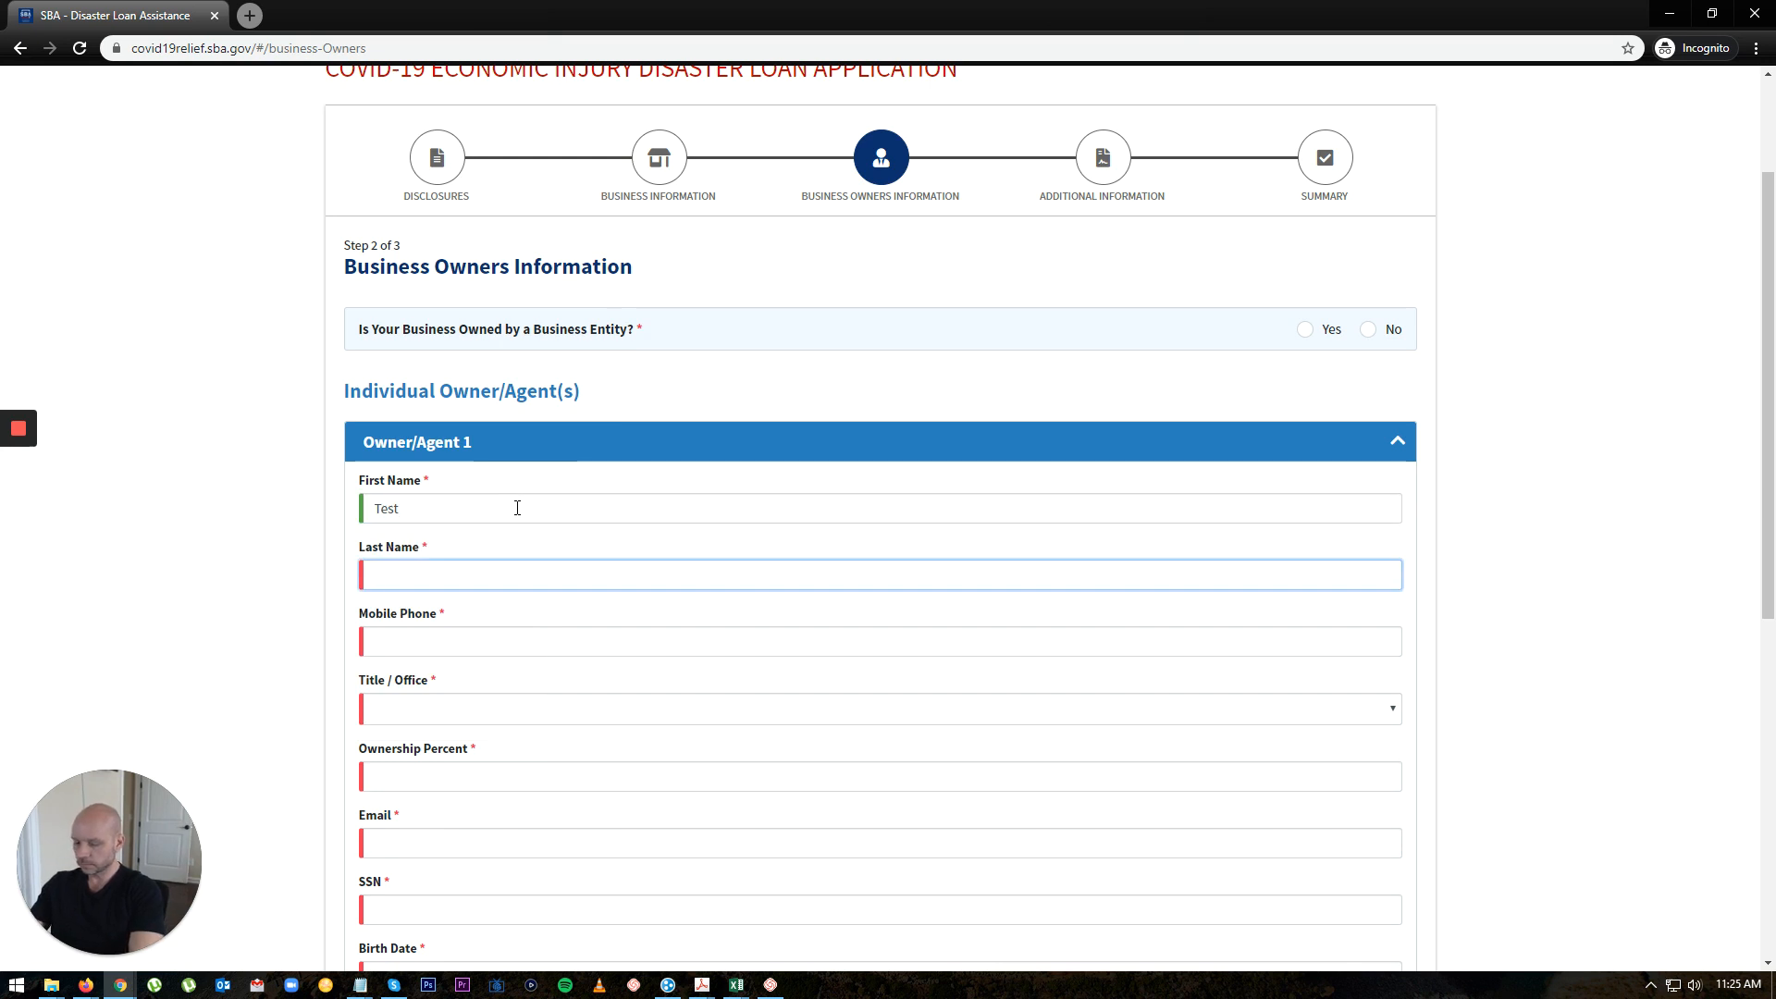
pyautogui.write('Applicant')
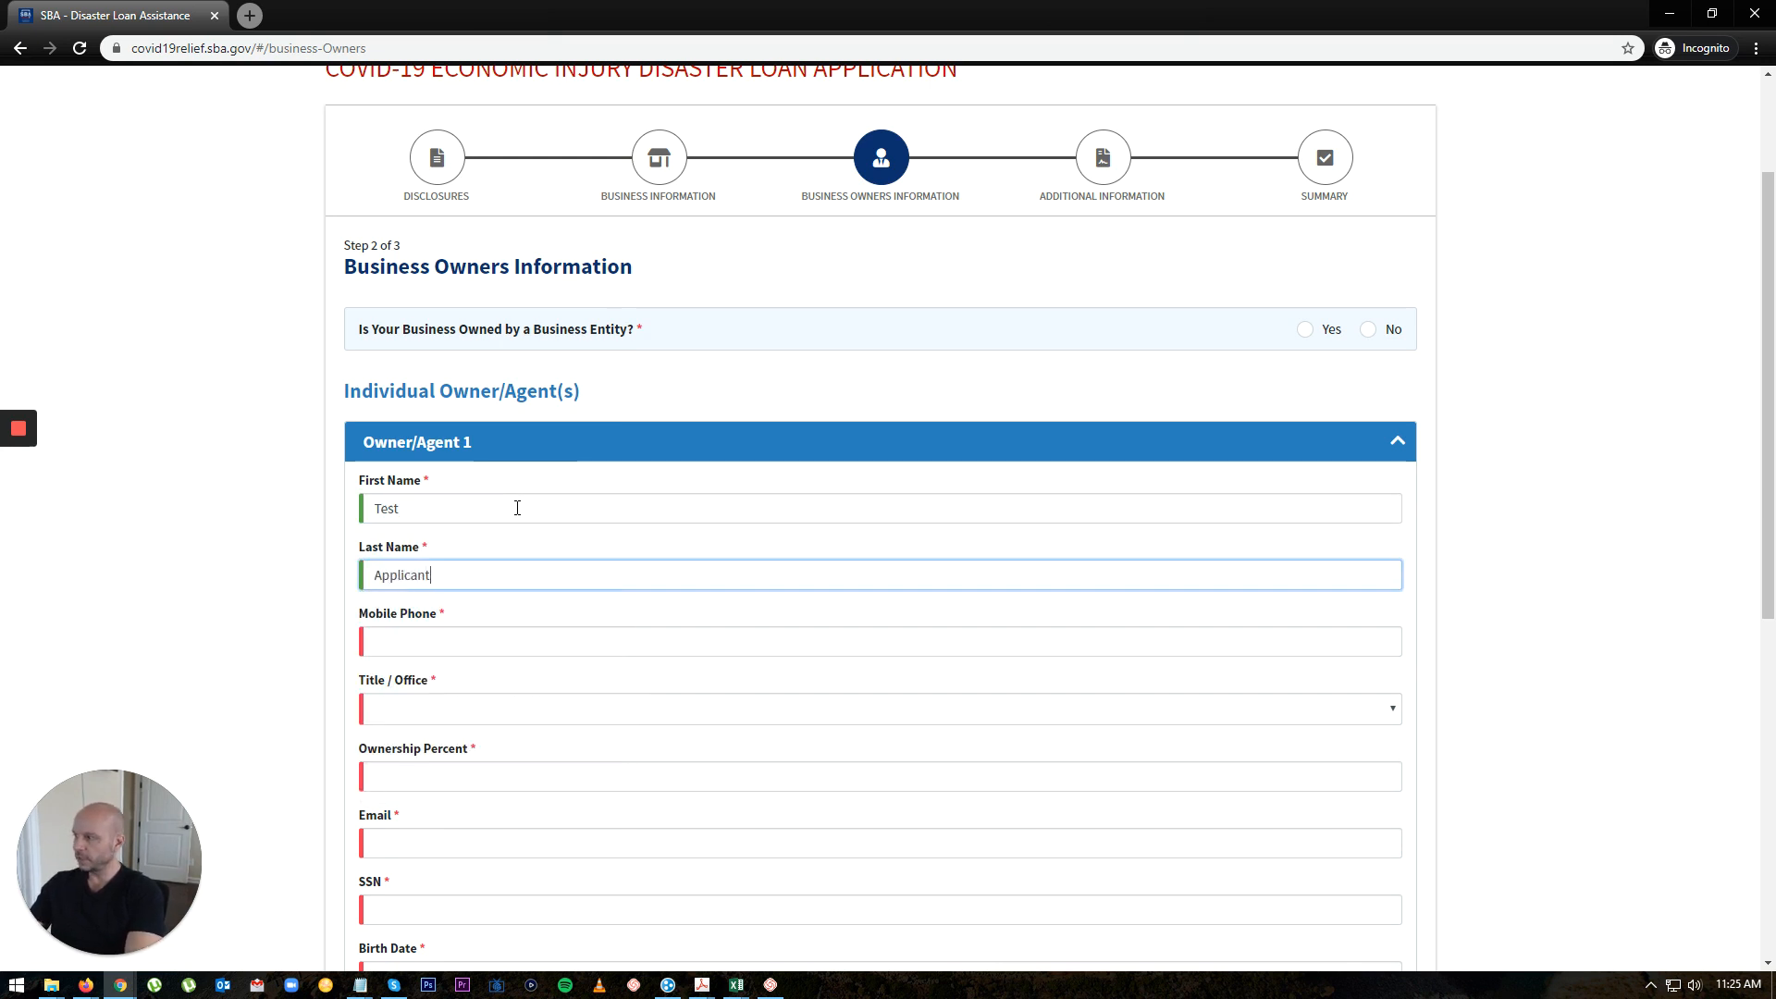
pyautogui.press('Tab')
pyautogui.write('918)')
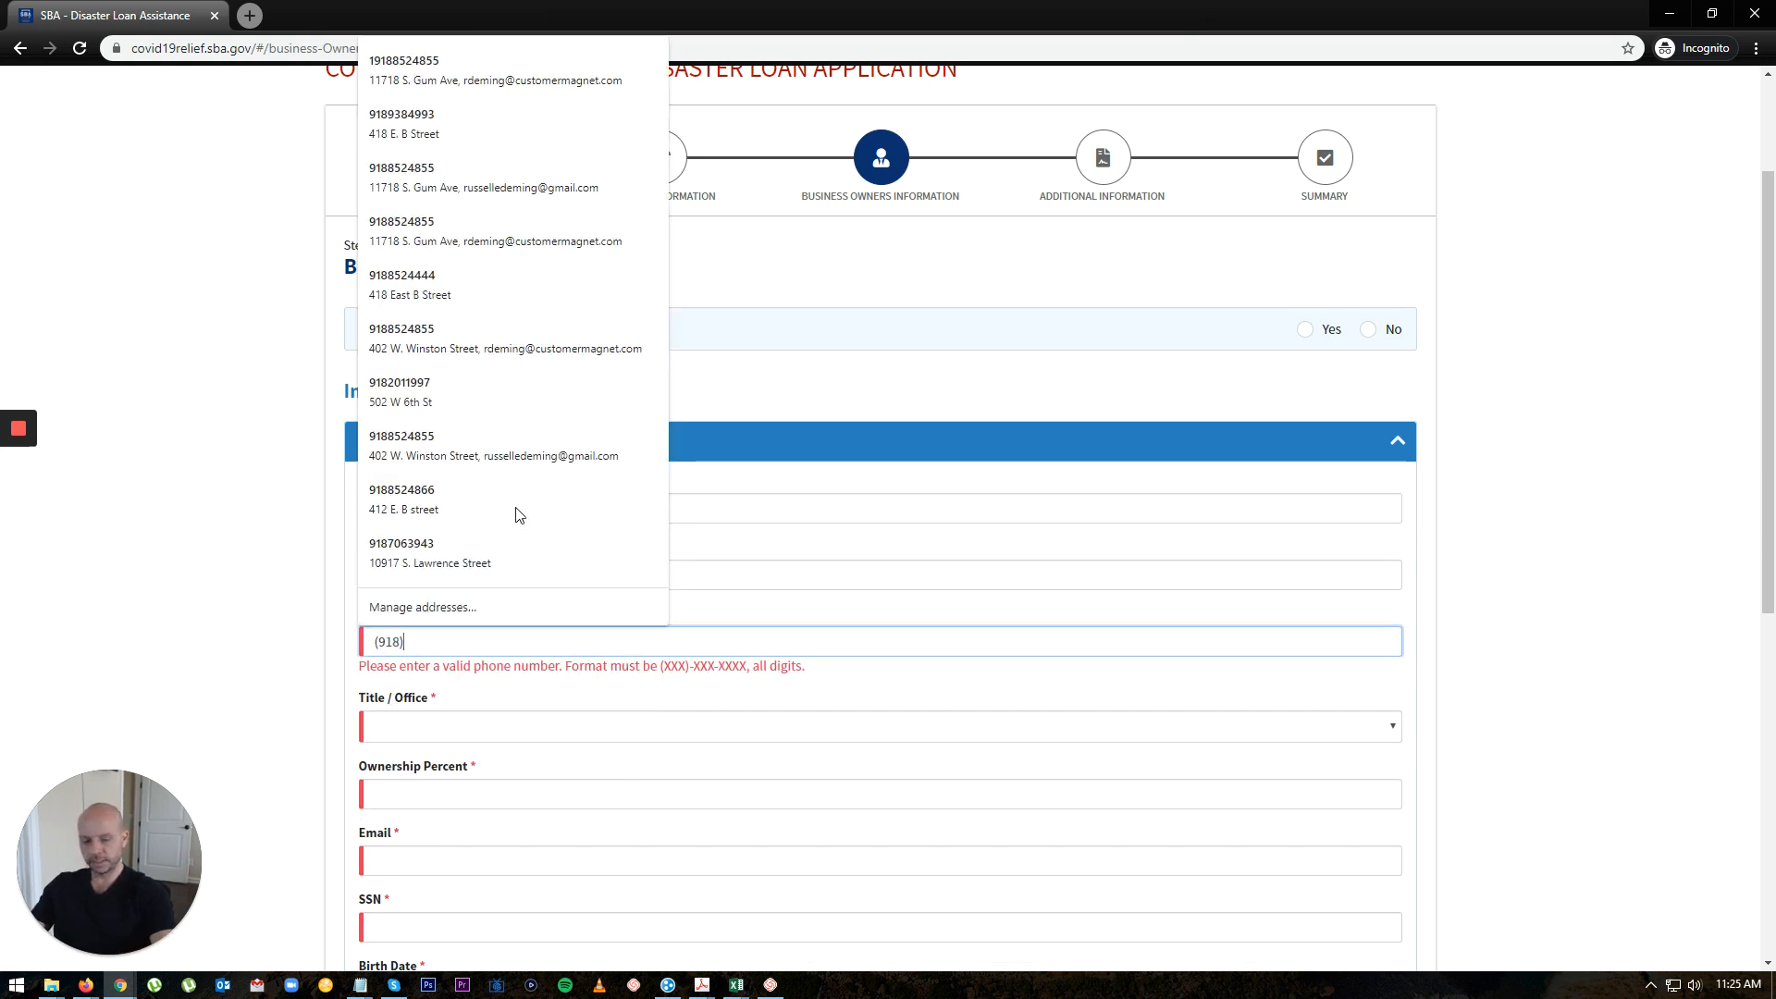
pyautogui.write('-999-999')
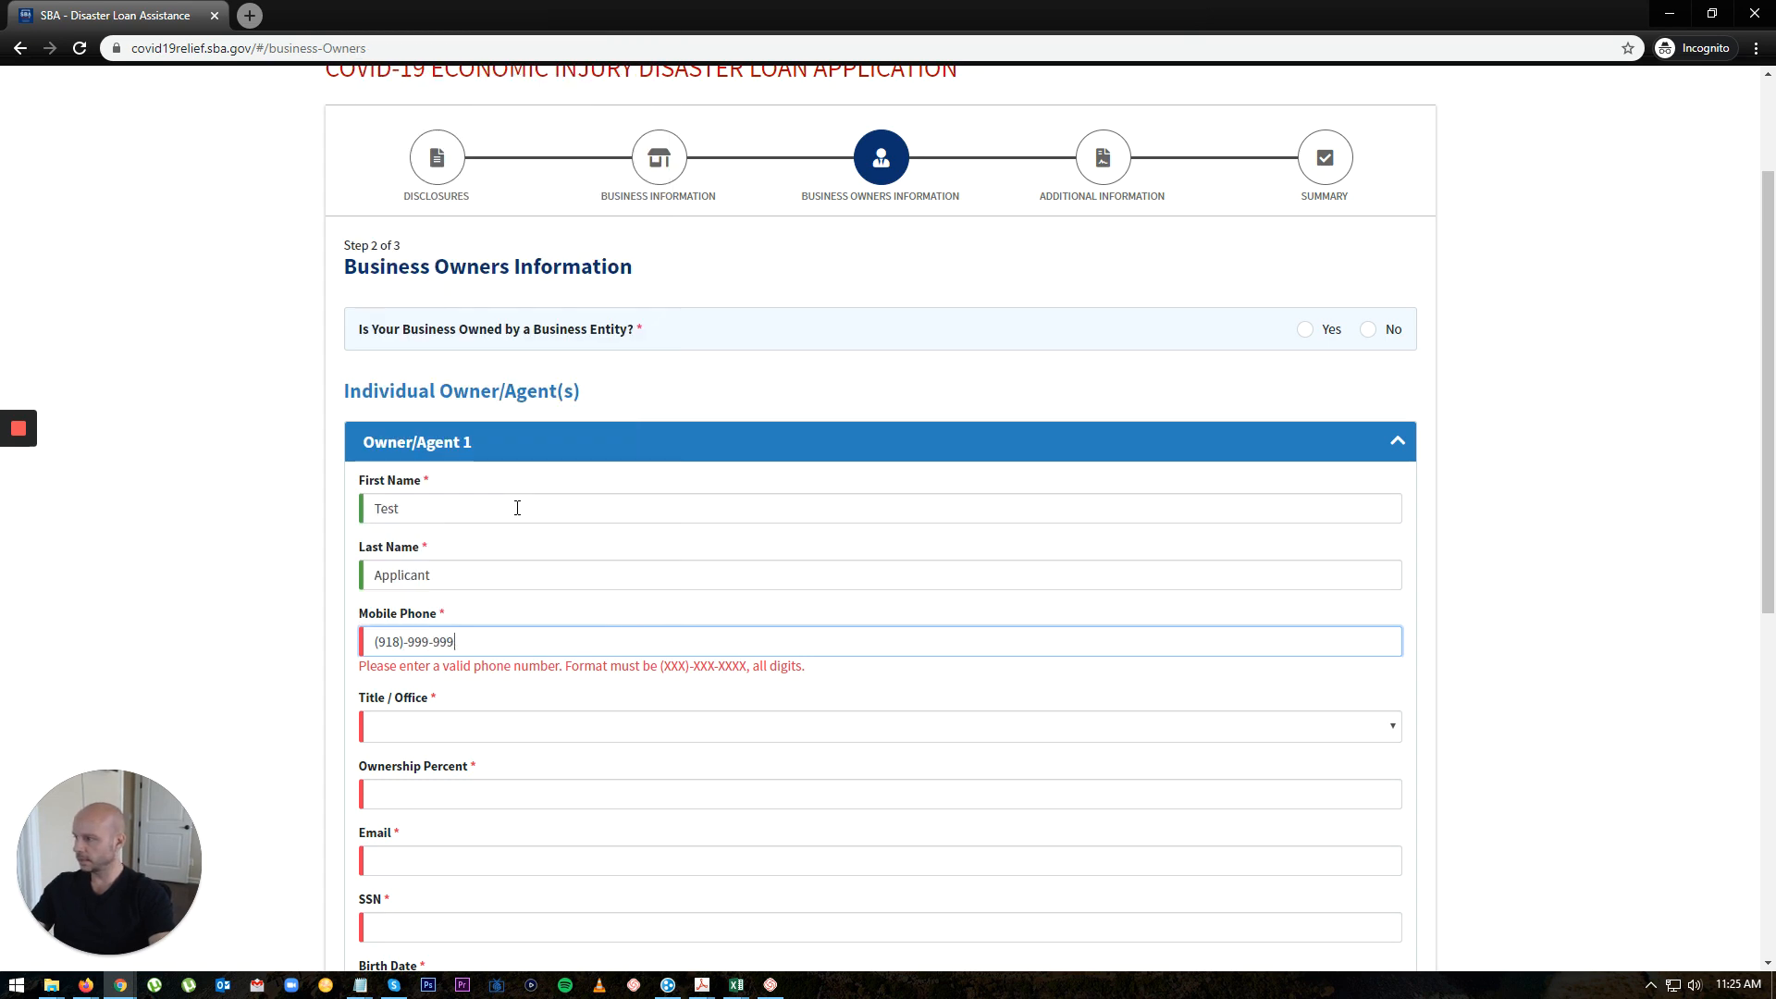
pyautogui.write('9')
pyautogui.press('Tab')
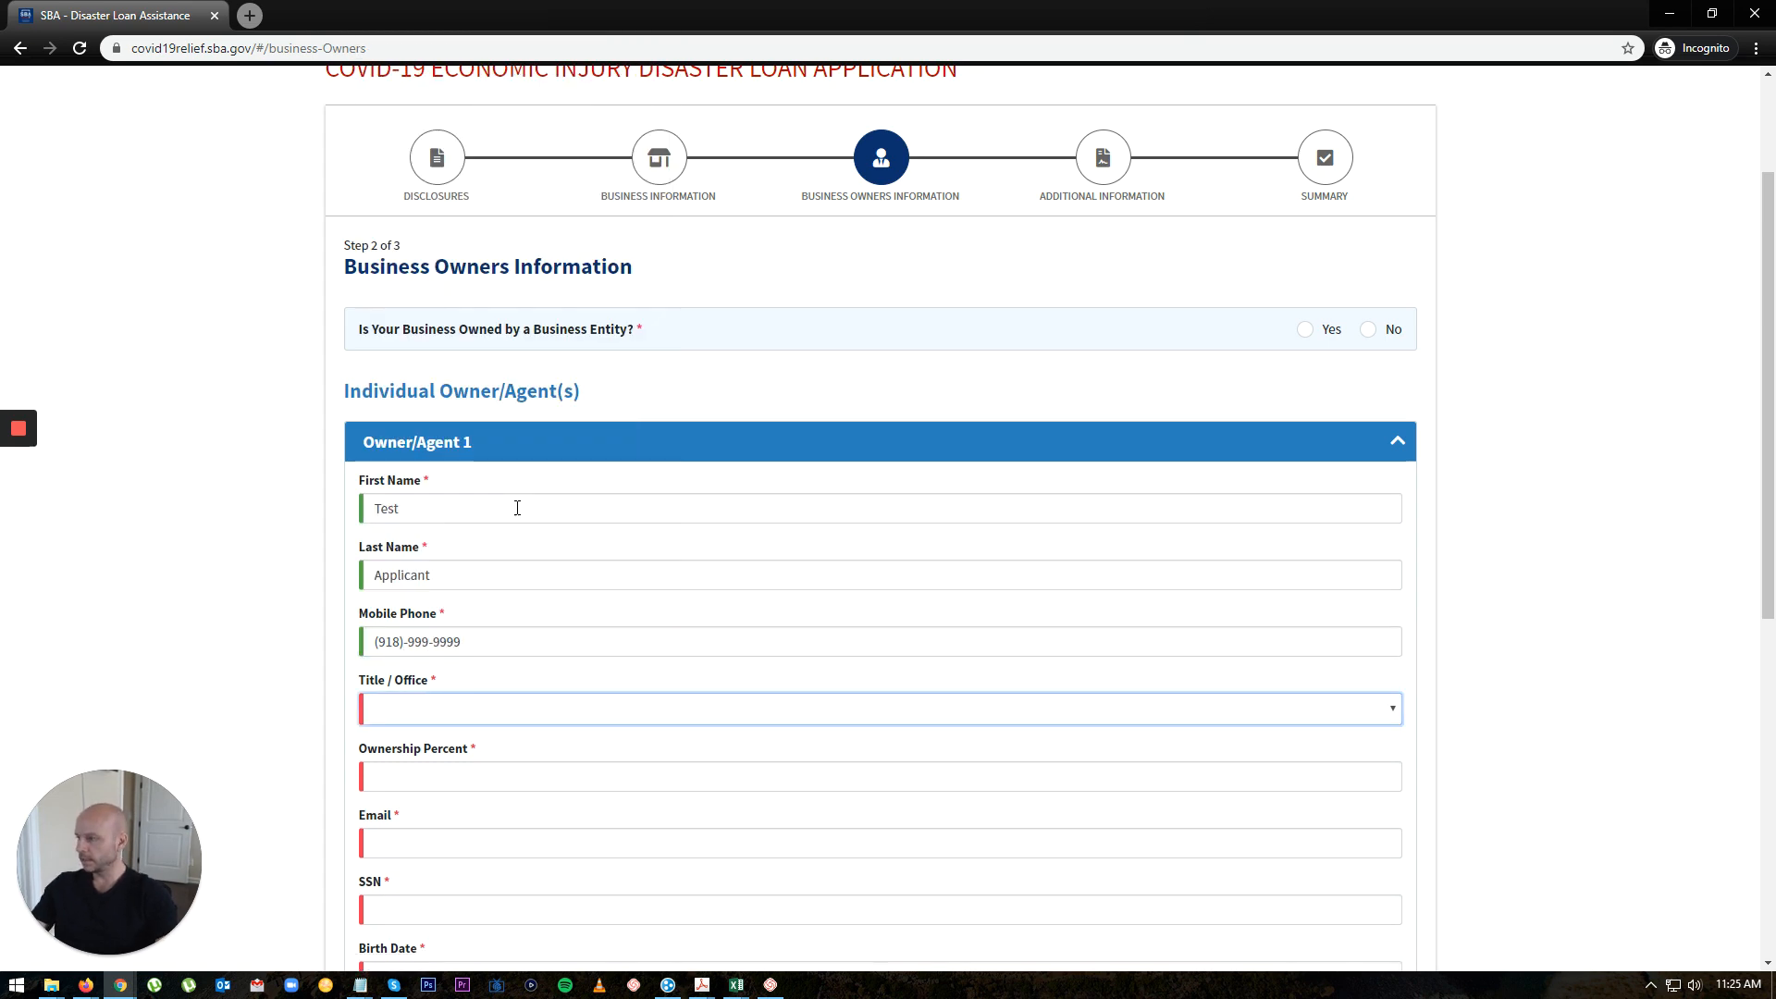
# Step: Set the owner's Title/Office to Owner
pyautogui.scroll(-2, 517, 508)
pyautogui.click(531, 527)
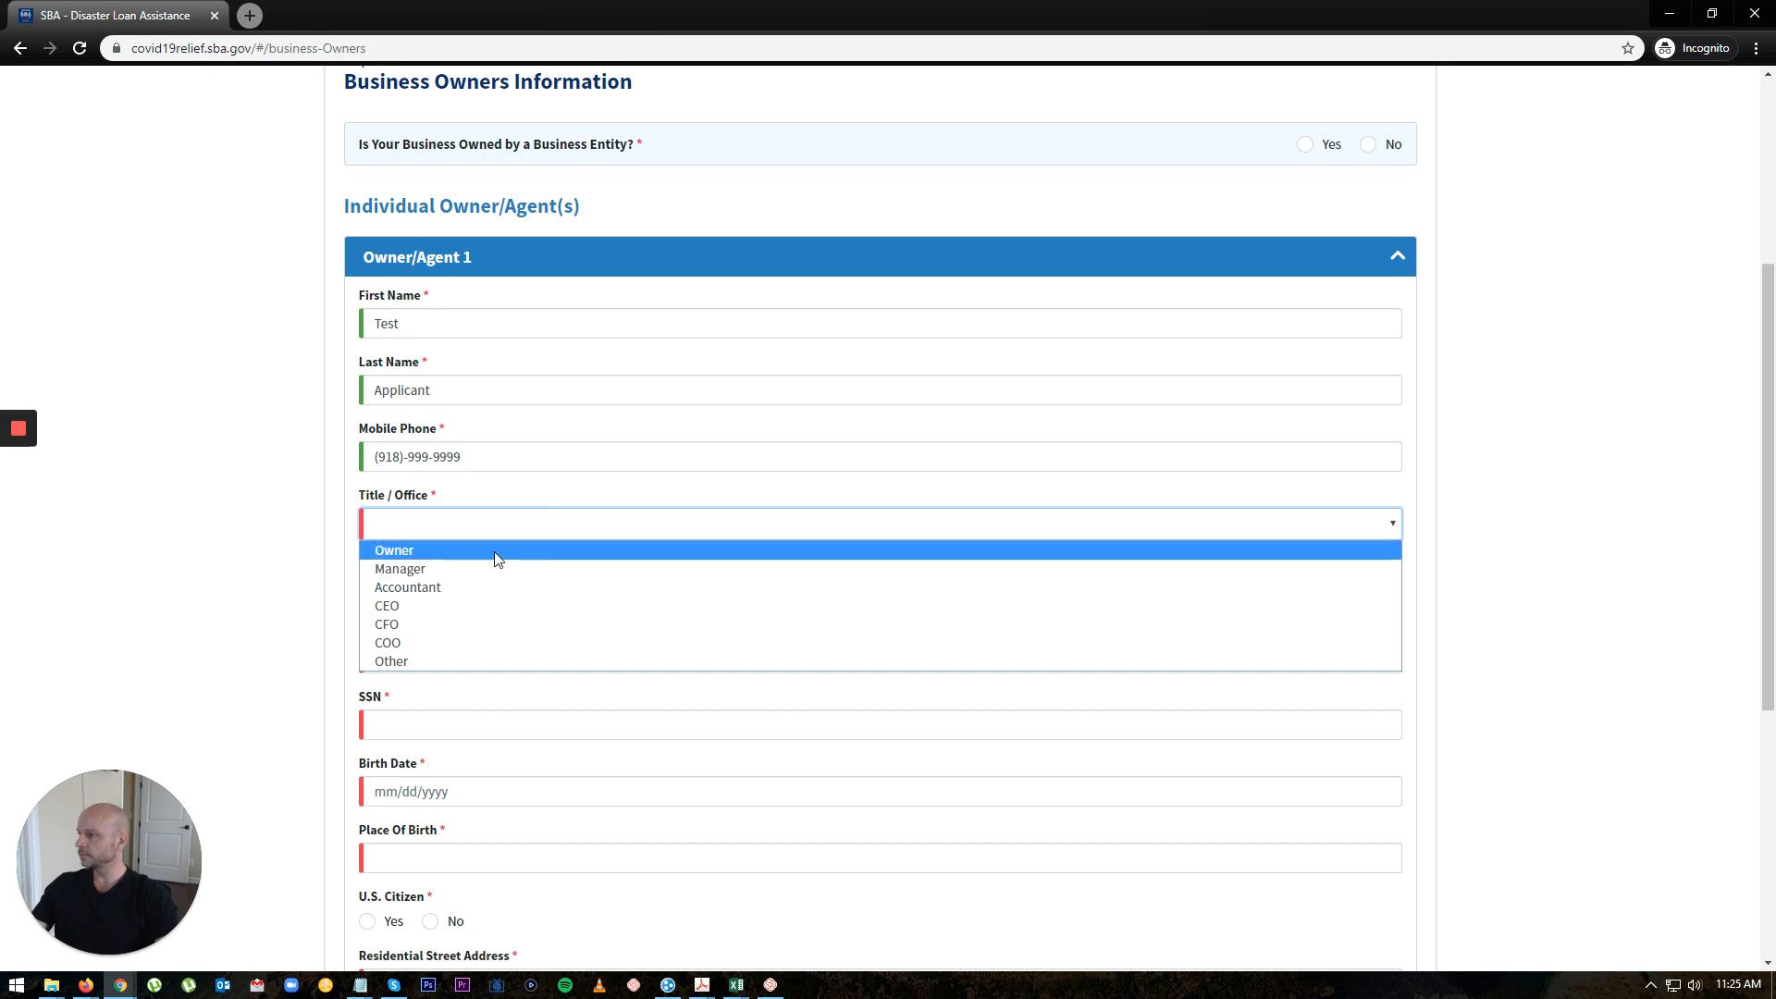
pyautogui.click(498, 552)
pyautogui.click(513, 594)
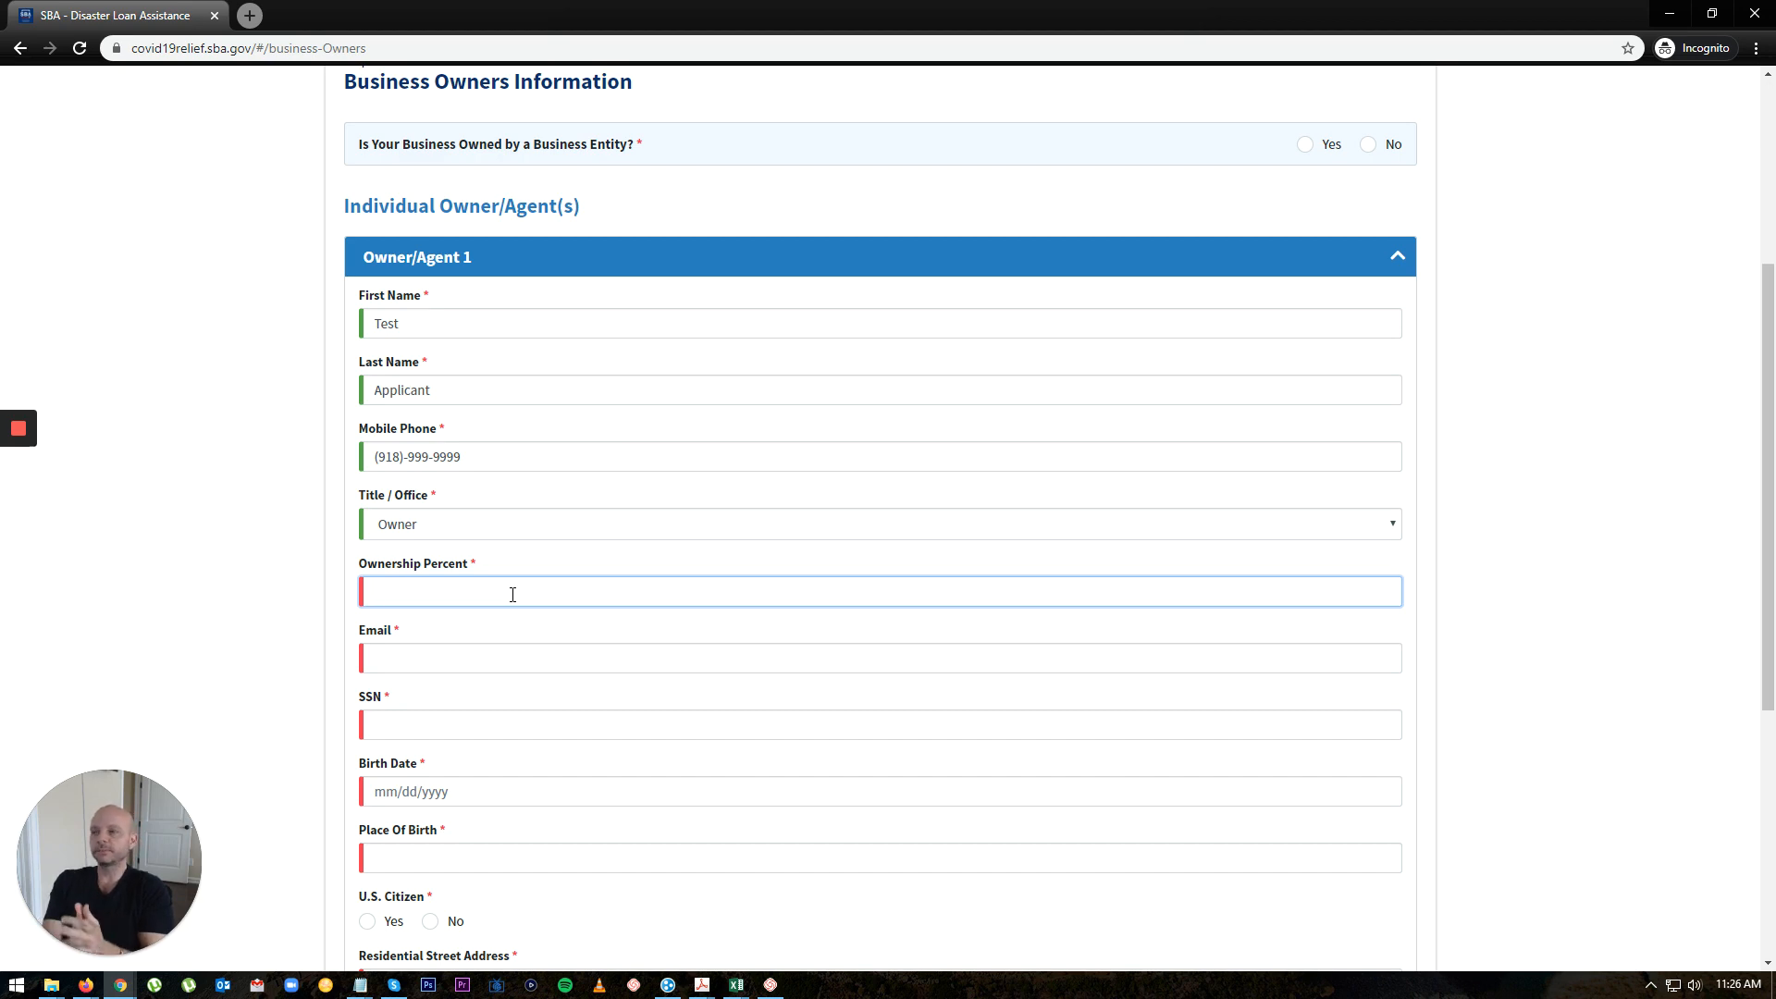
# Step: Add a second owner, then remove it again so only Owner/Agent 1 remains
pyautogui.scroll(-5, 513, 594)
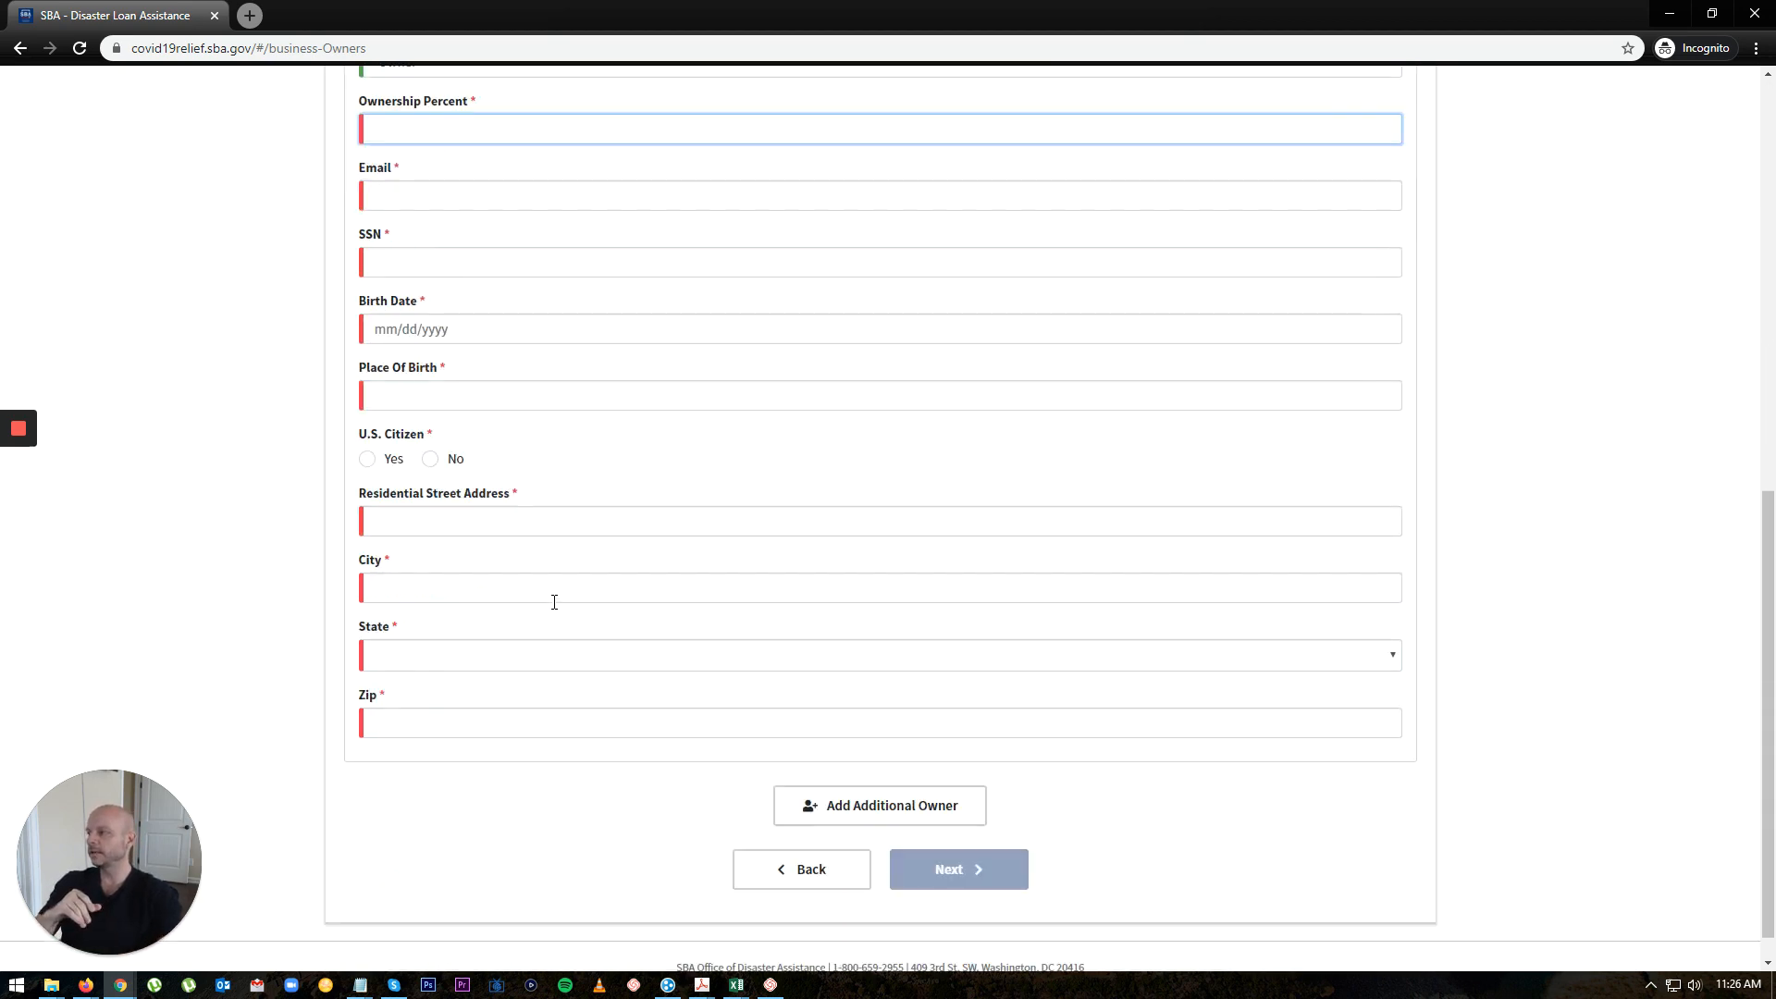
pyautogui.click(881, 807)
pyautogui.scroll(-1, 1295, 740)
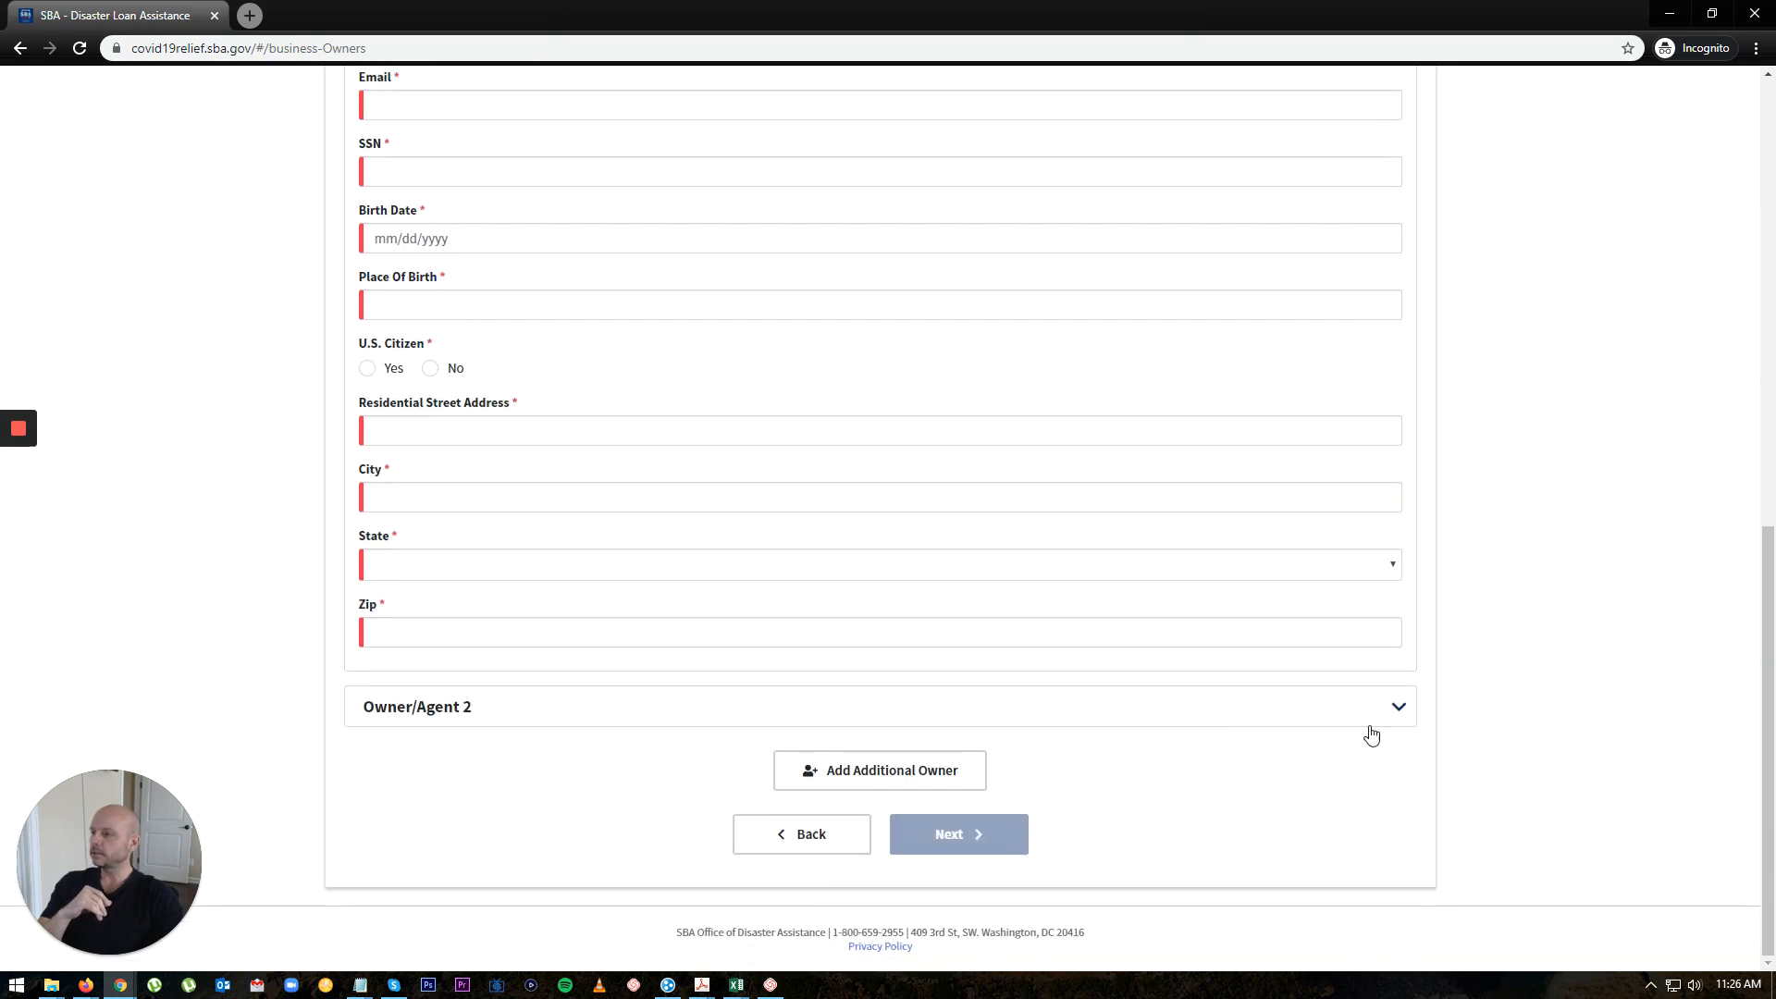
pyautogui.click(1388, 719)
pyautogui.scroll(-6, 1296, 648)
pyautogui.scroll(-2, 1183, 583)
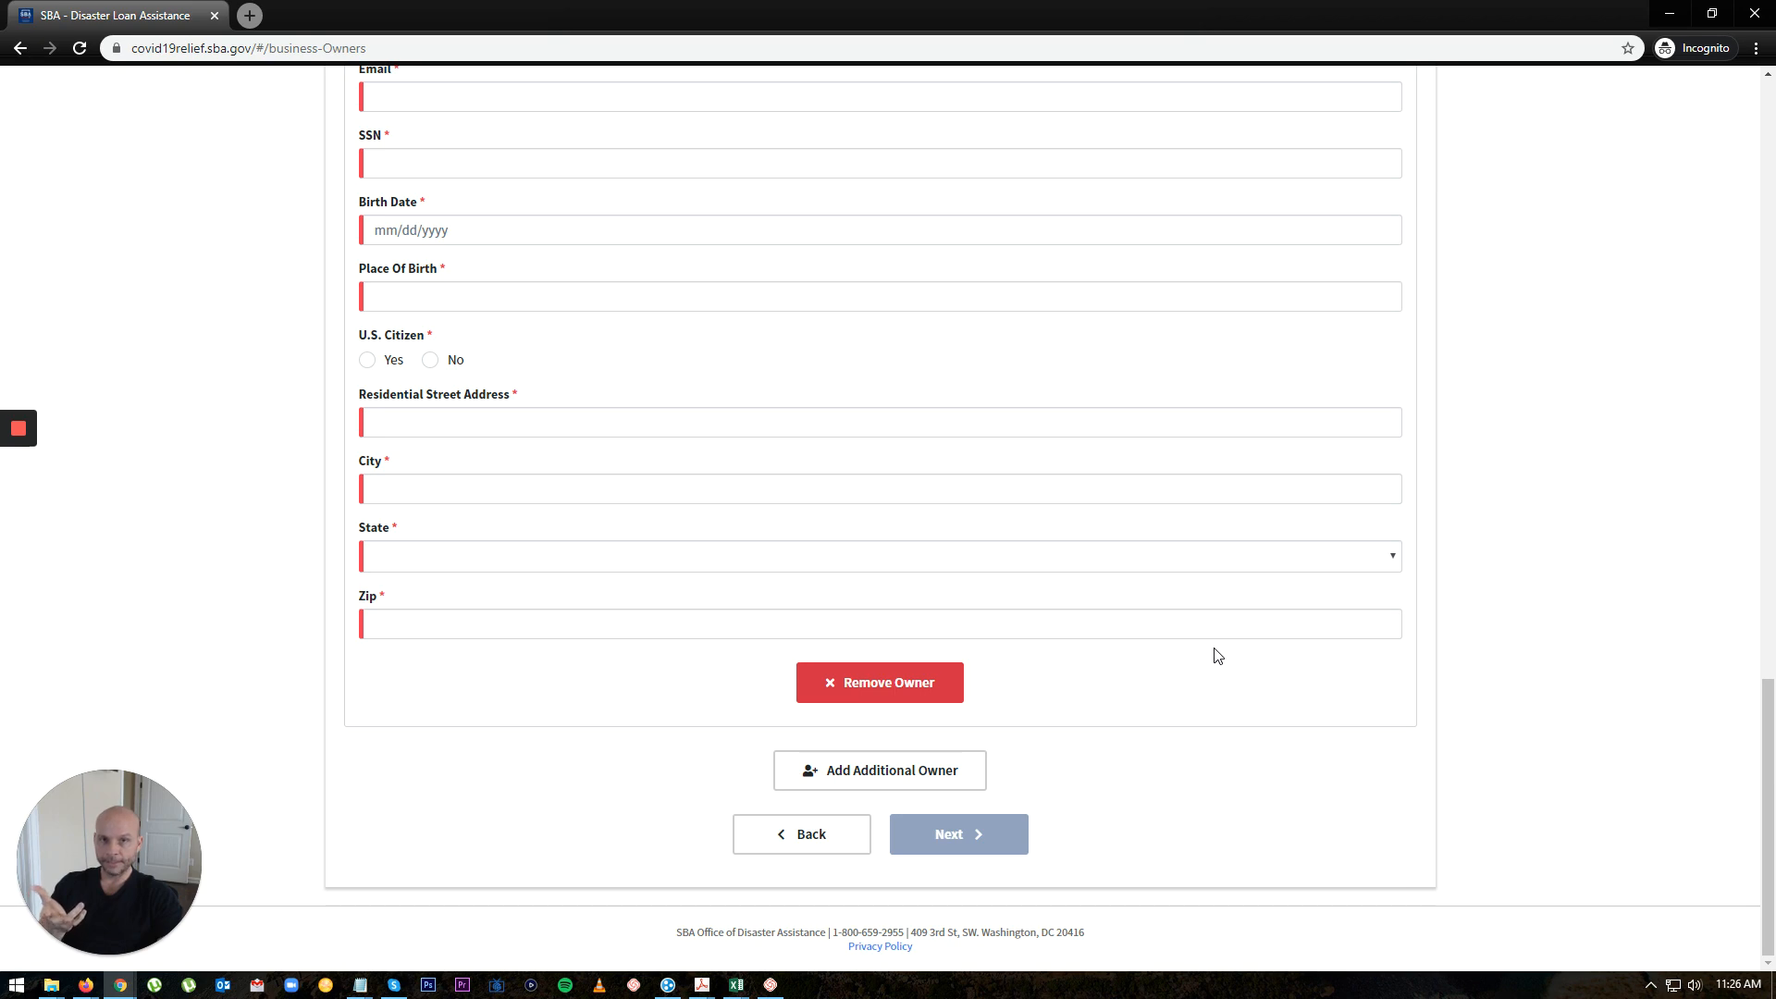
pyautogui.click(890, 683)
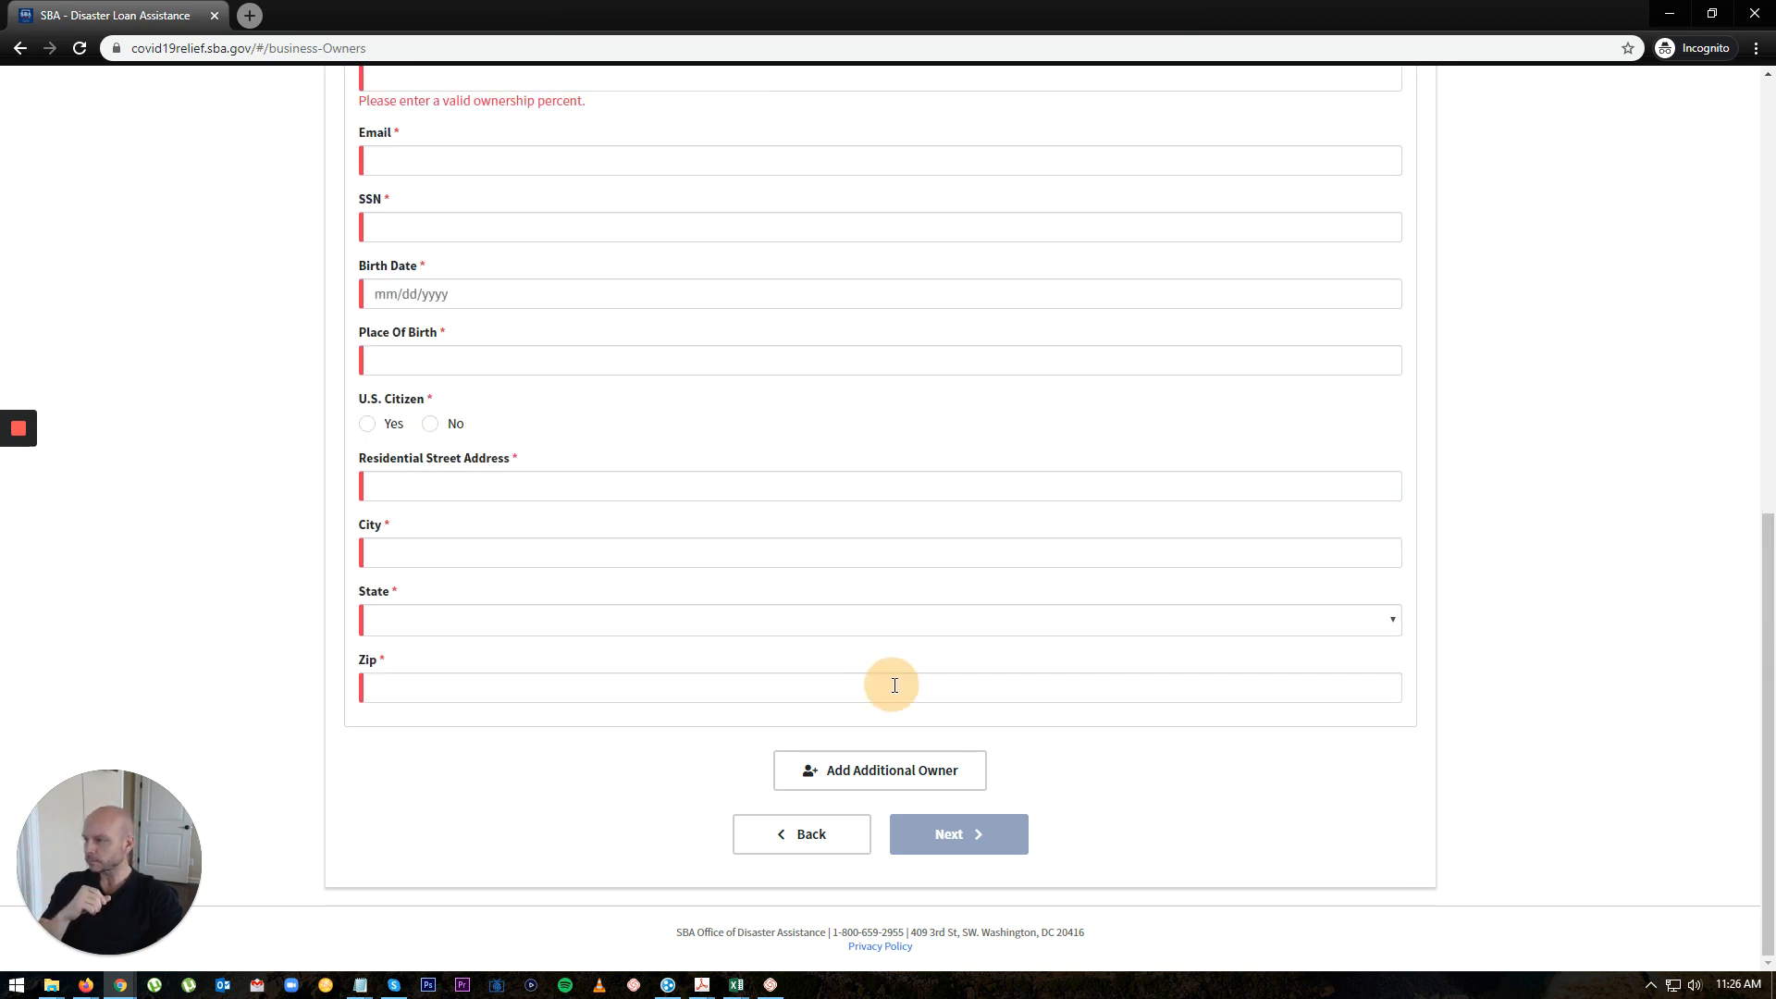
pyautogui.scroll(10, 1101, 774)
pyautogui.scroll(-6, 1088, 793)
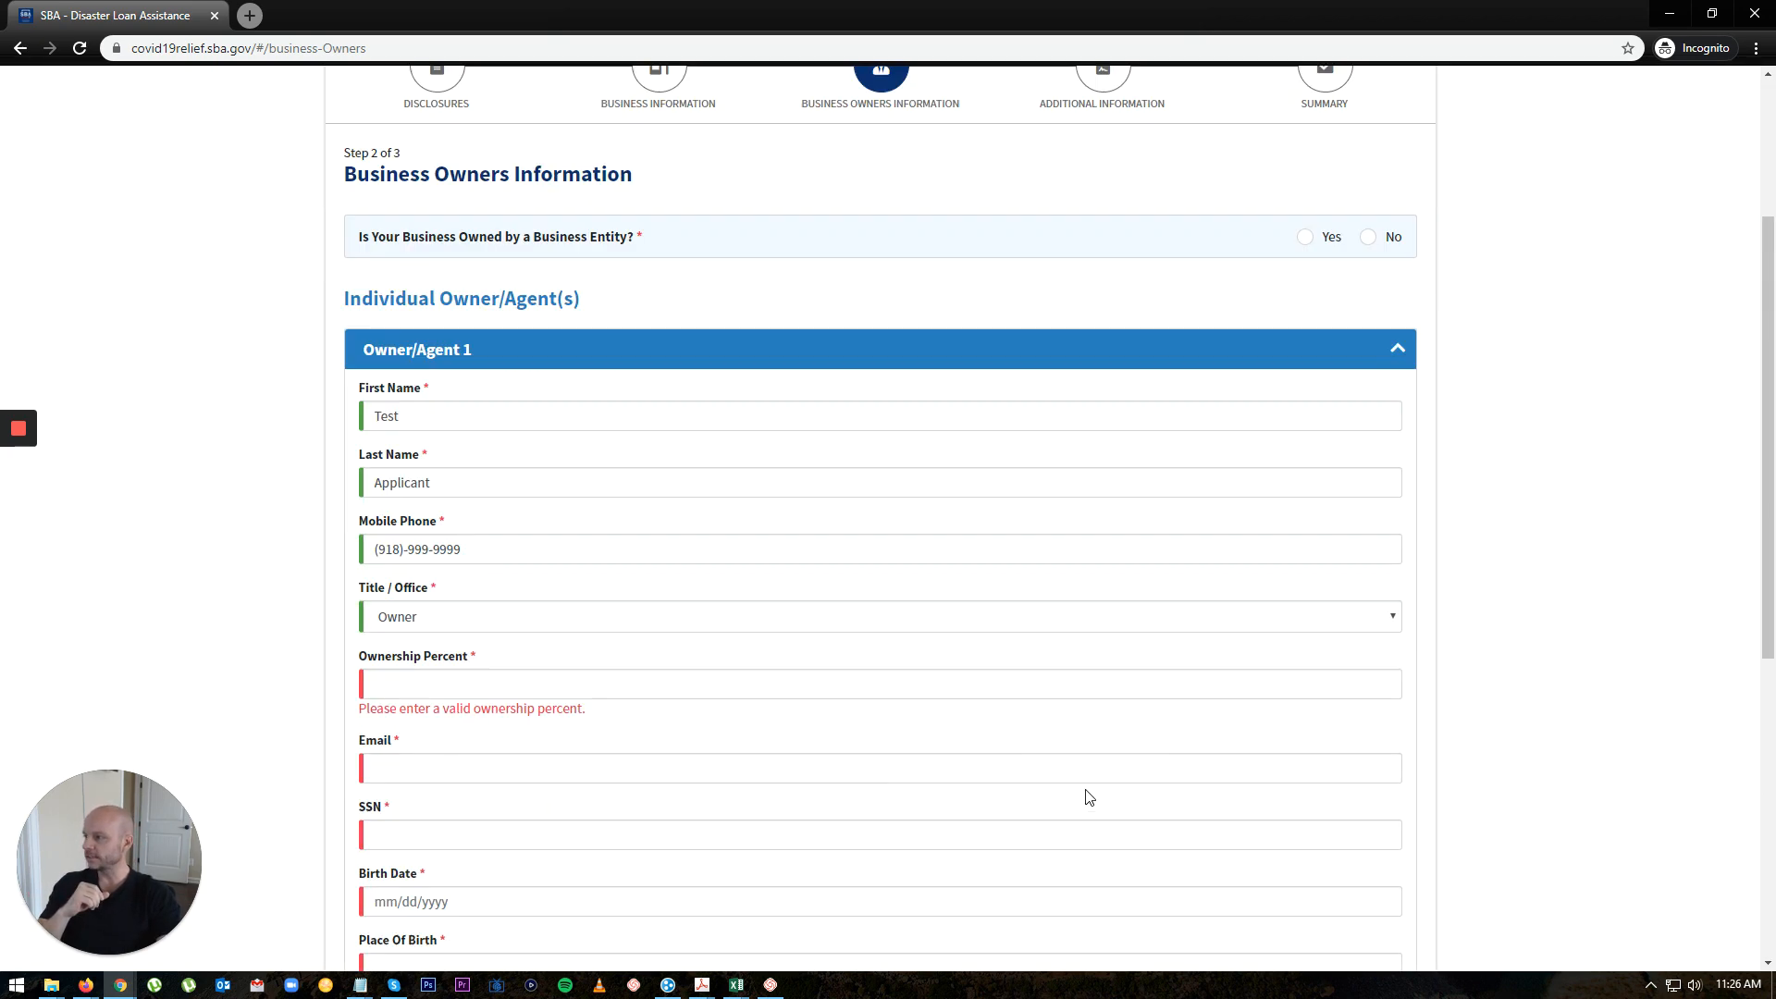
pyautogui.click(473, 406)
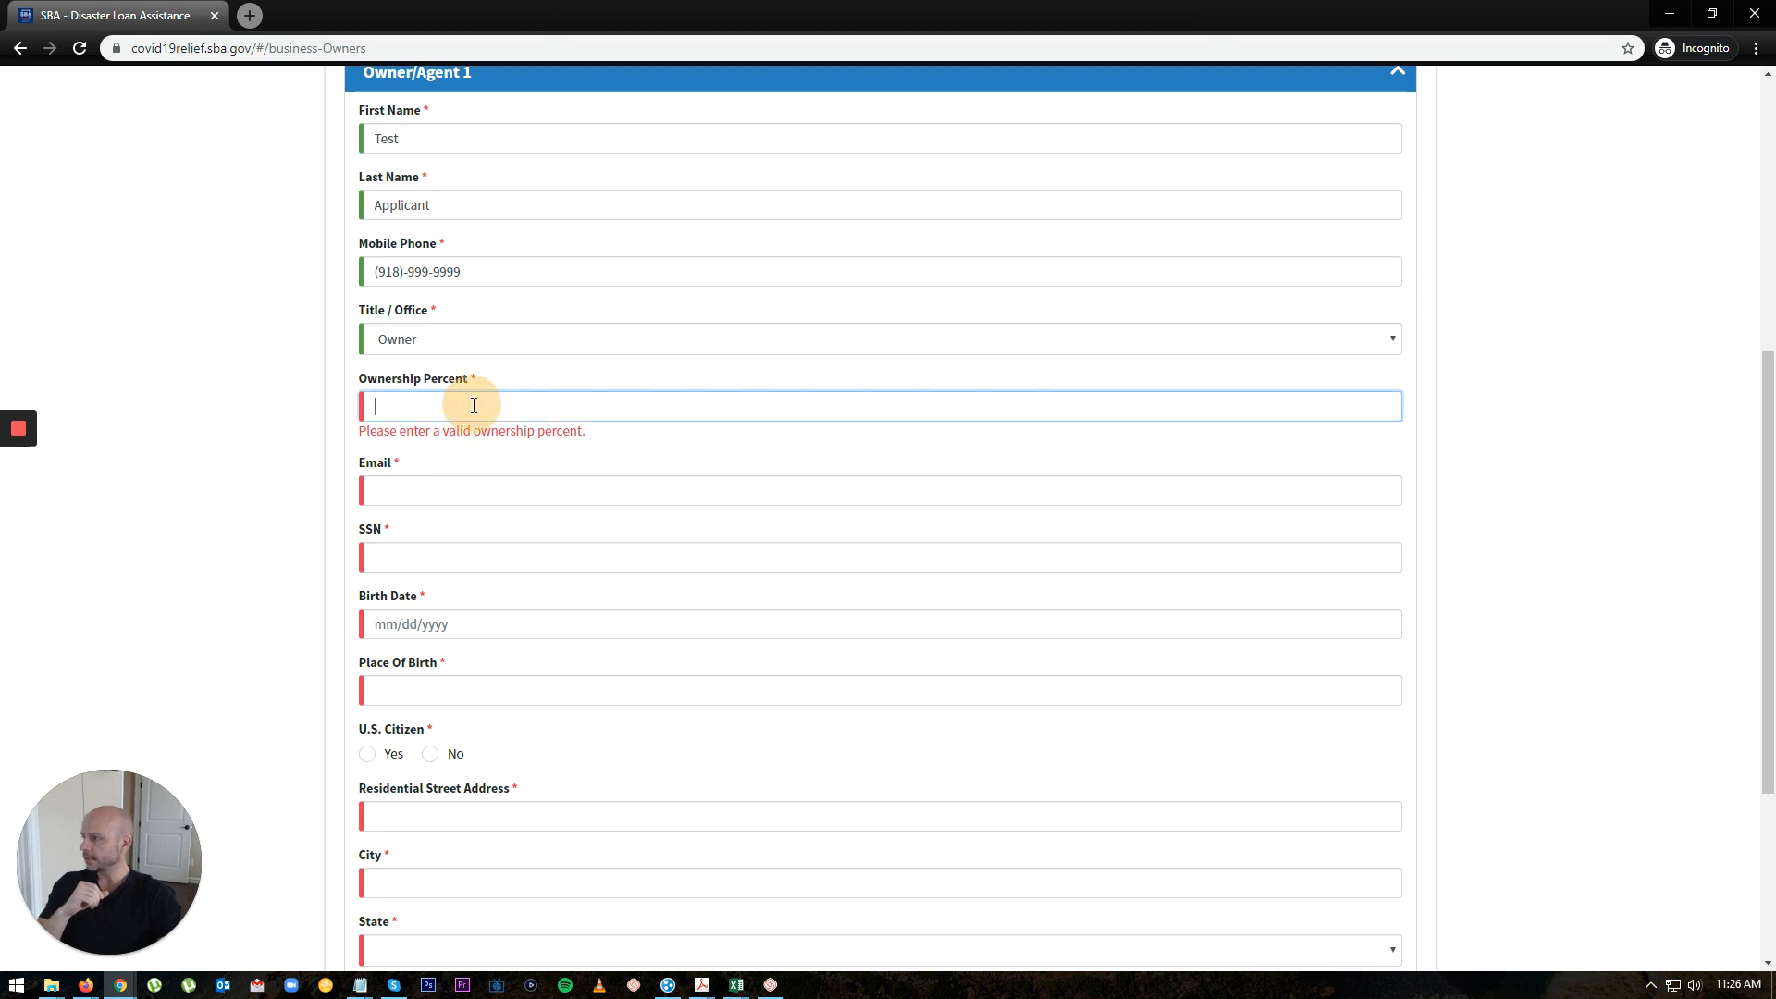
# Step: Enter 100 as ownership percent, plus the owner's email address and SSN
pyautogui.write('100')
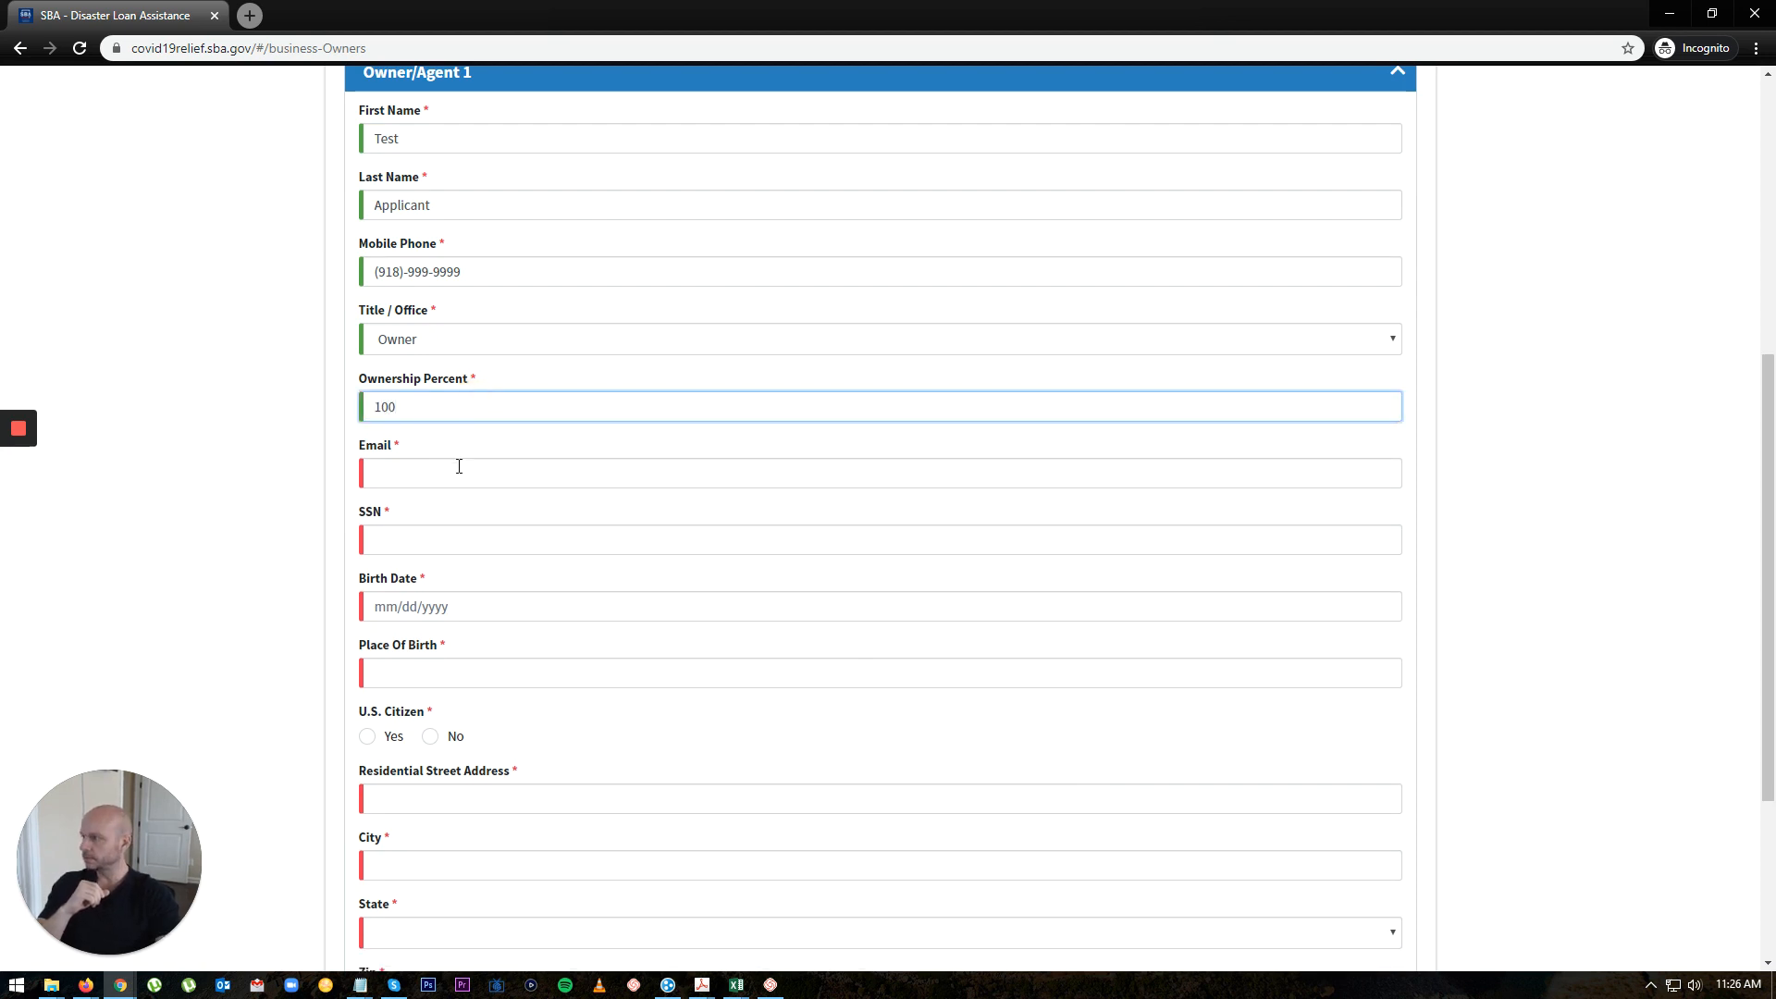
pyautogui.click(457, 470)
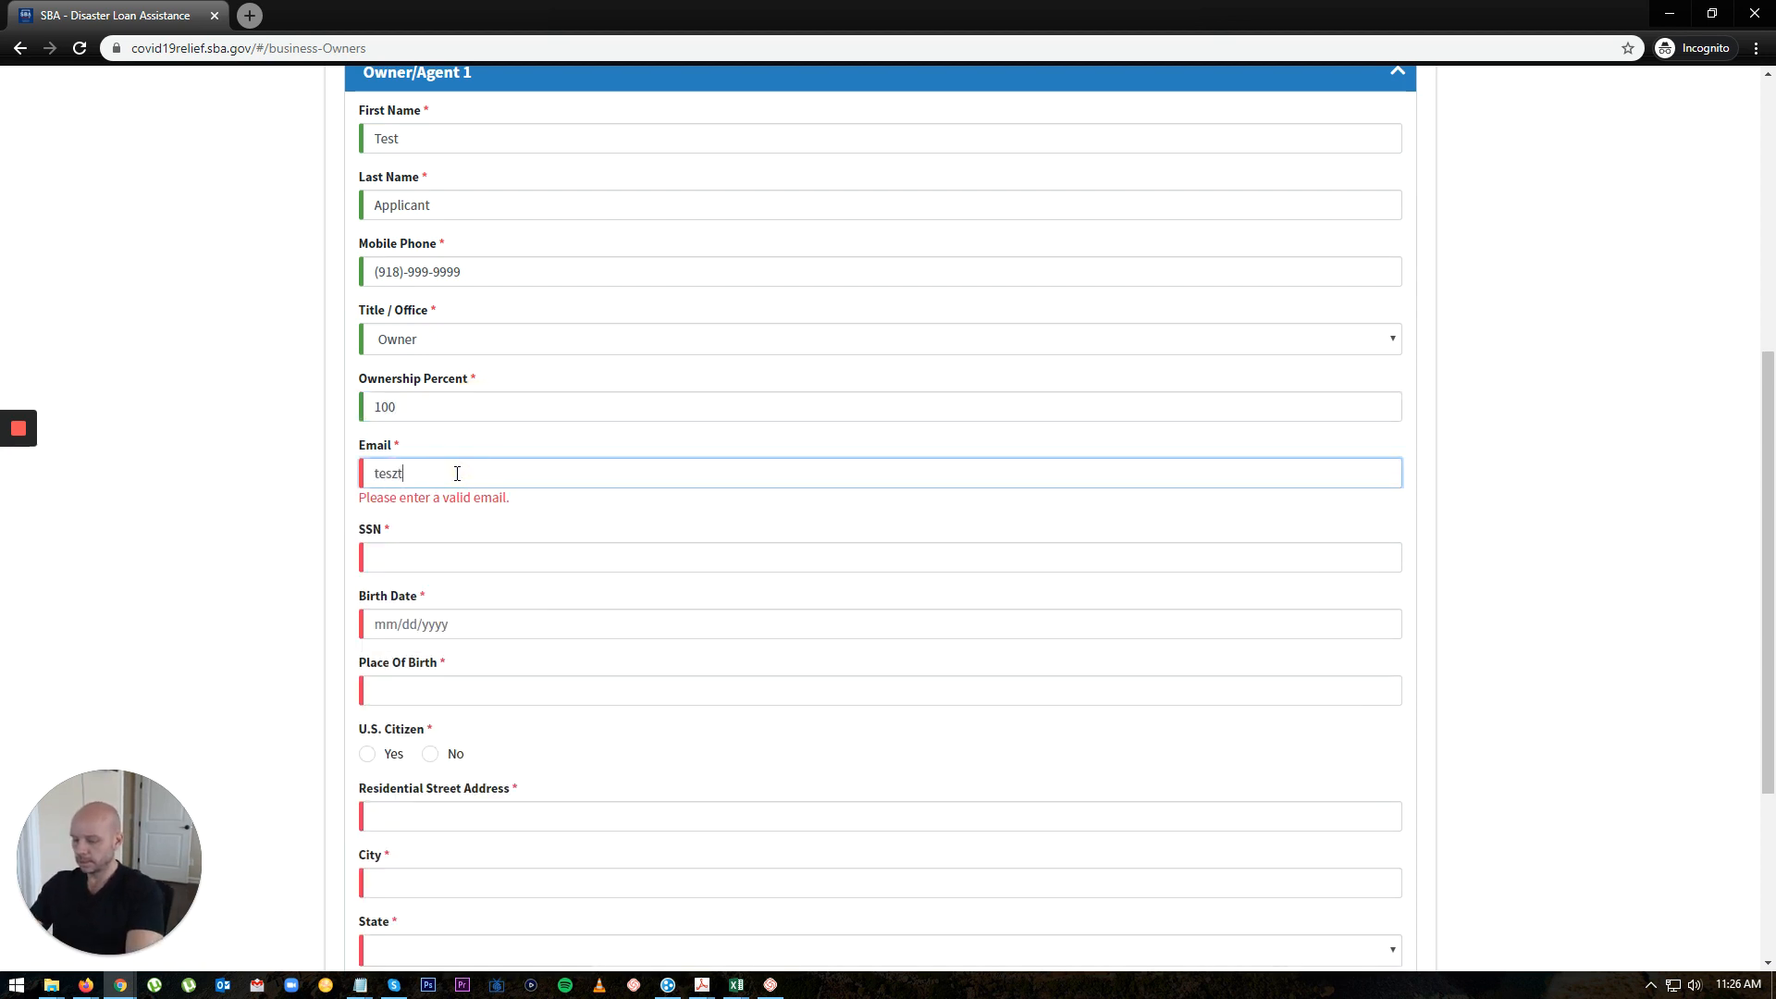
pyautogui.press('BackSpace')
pyautogui.press('BackSpace')
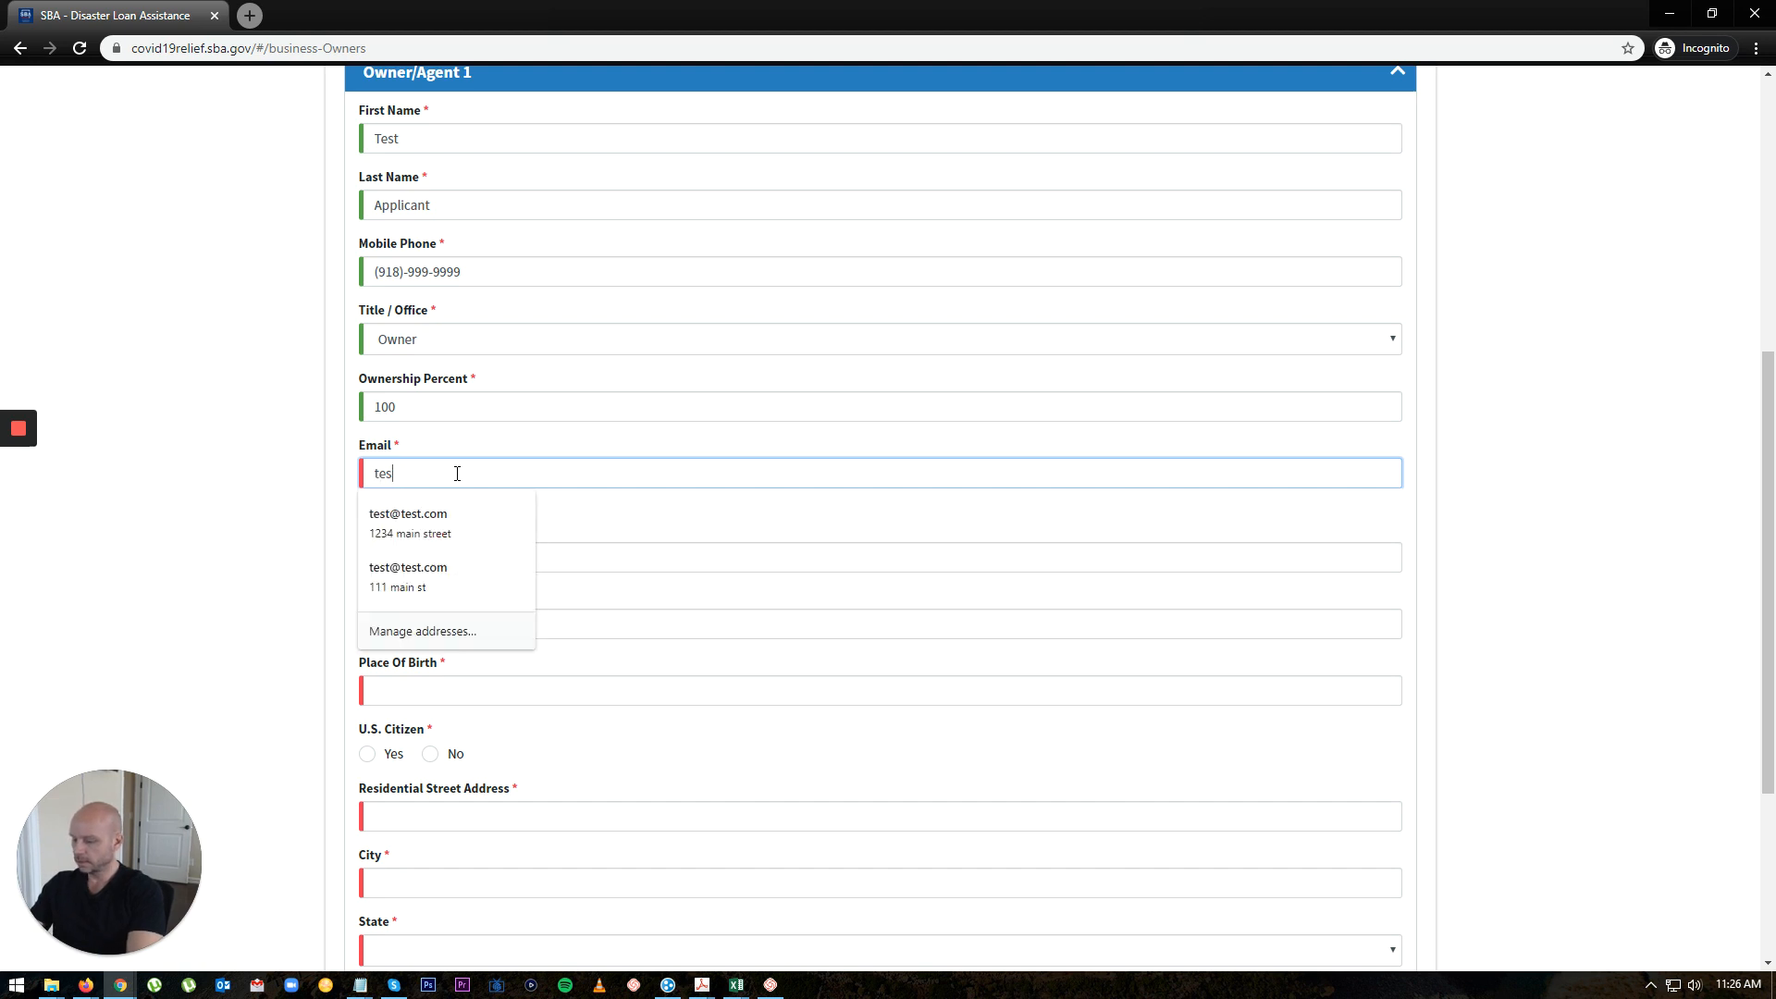
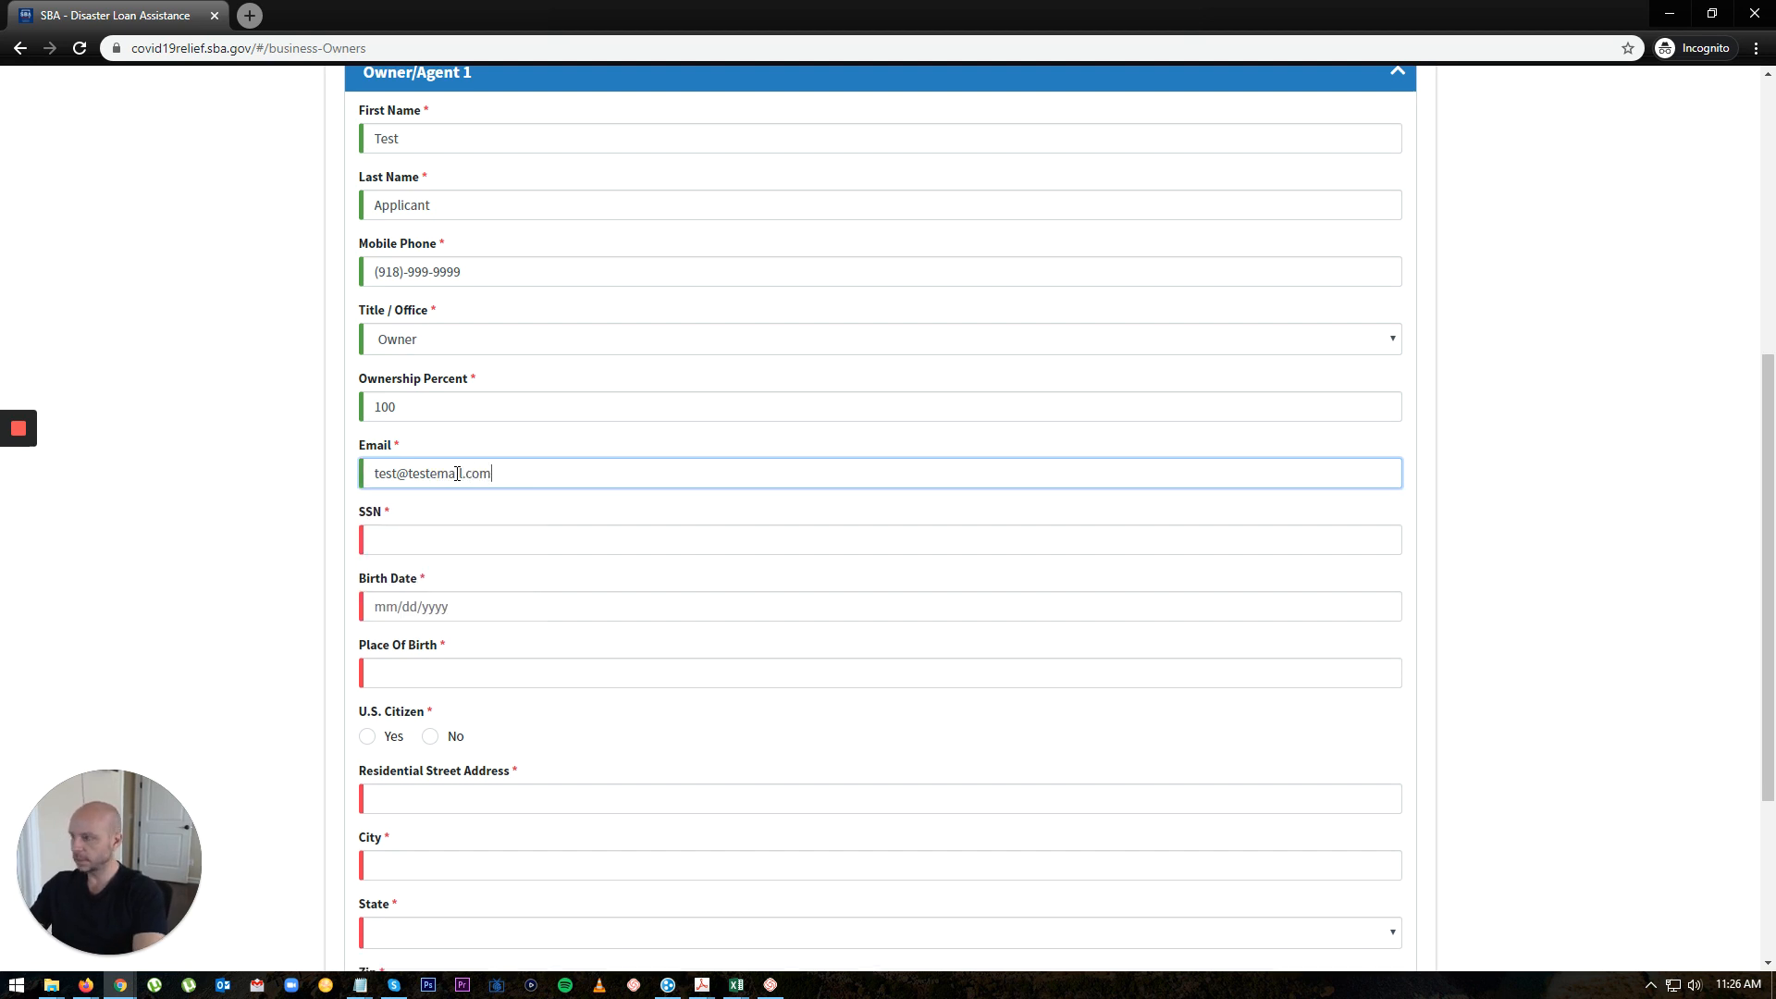
pyautogui.press('Tab')
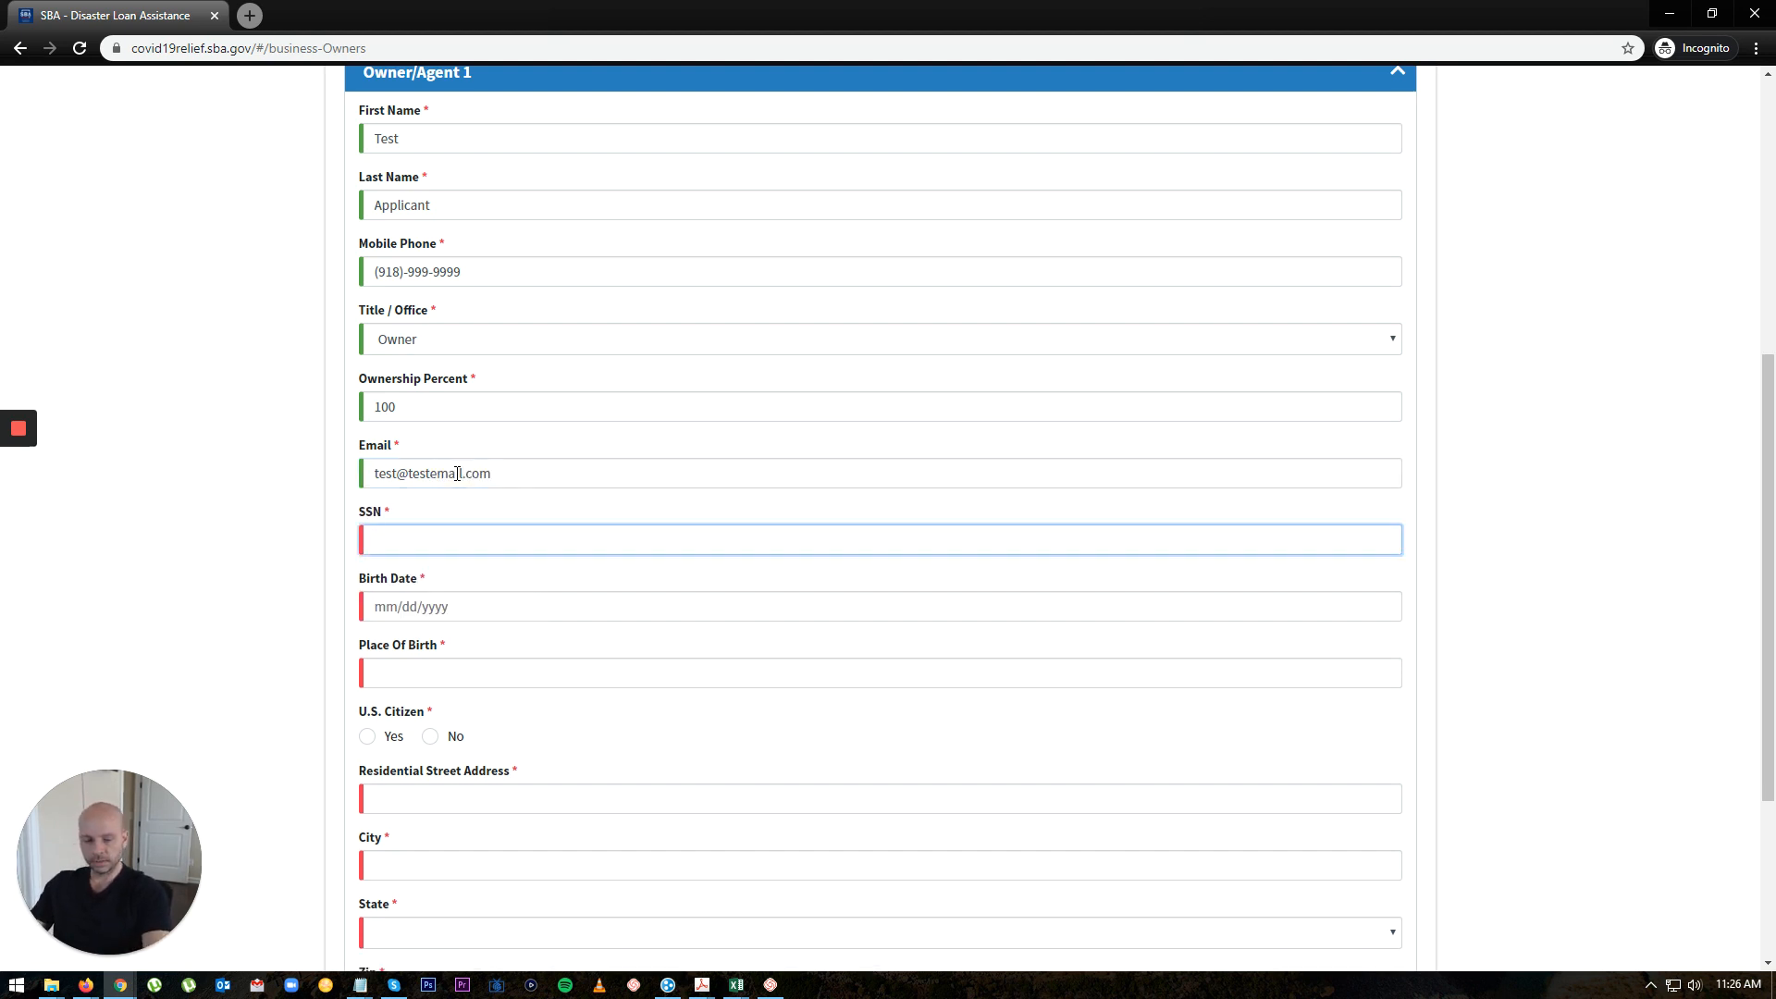
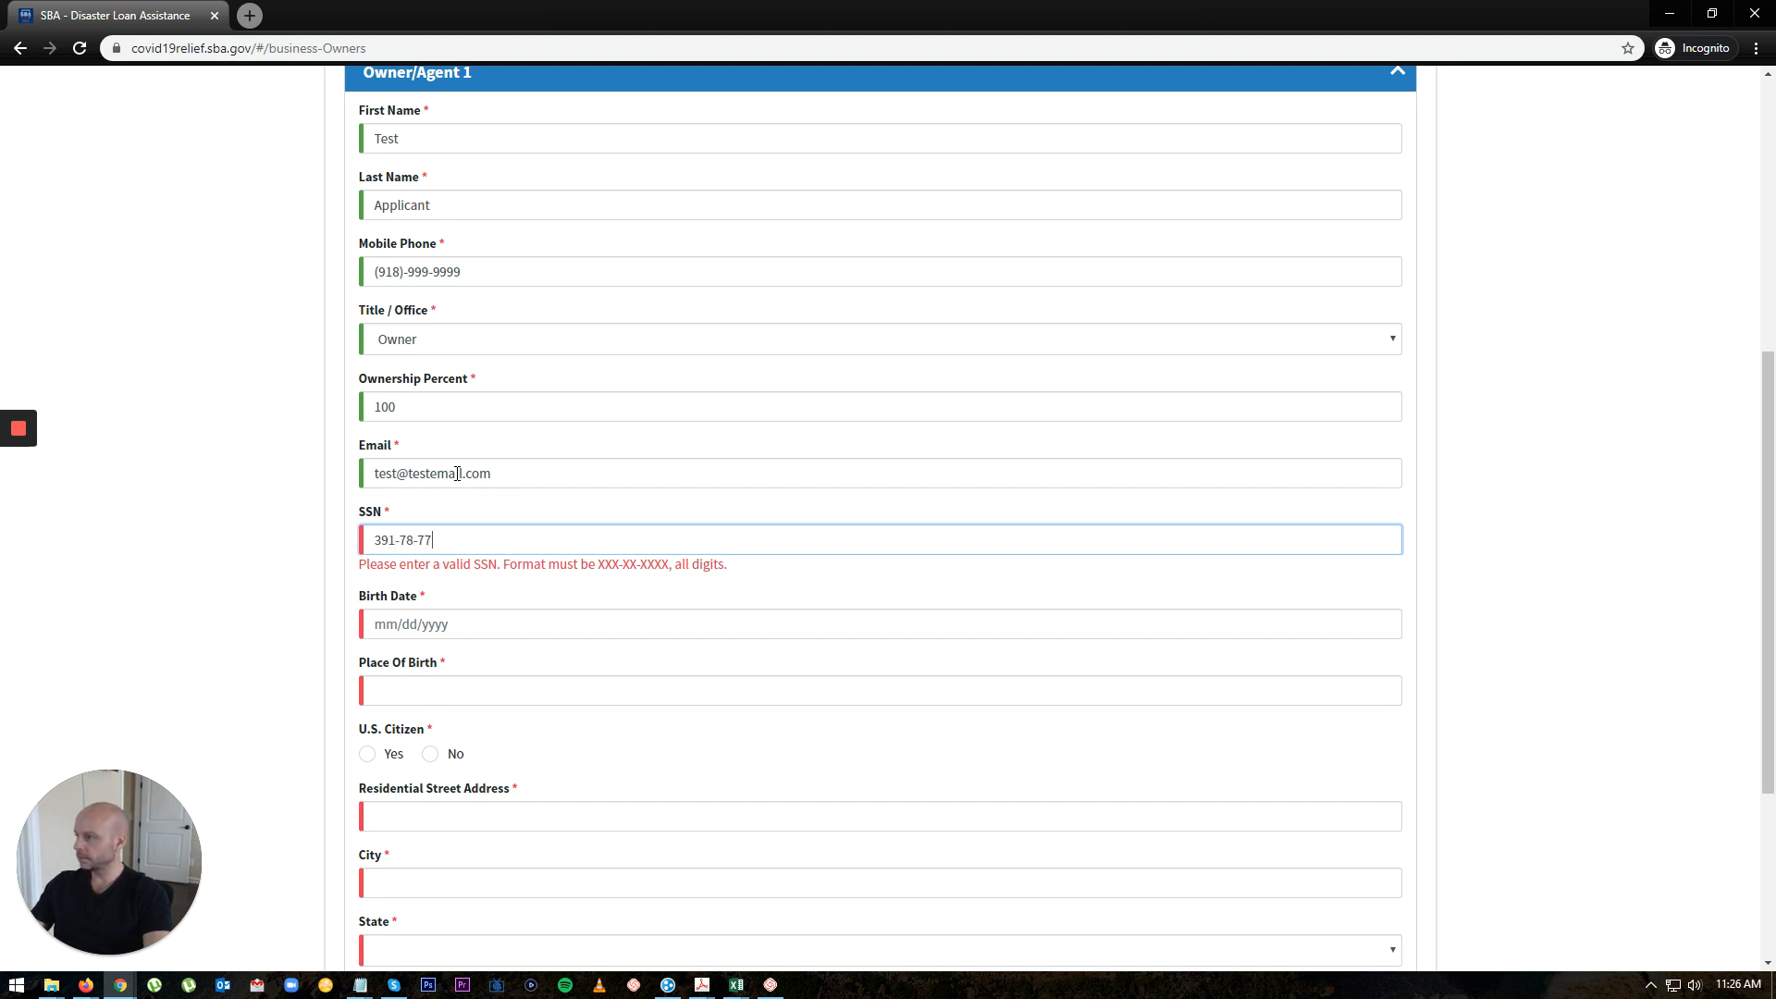
pyautogui.press('BackSpace')
pyautogui.press('BackSpace')
pyautogui.press('BackSpace')
pyautogui.press('BackSpace')
pyautogui.press('BackSpace')
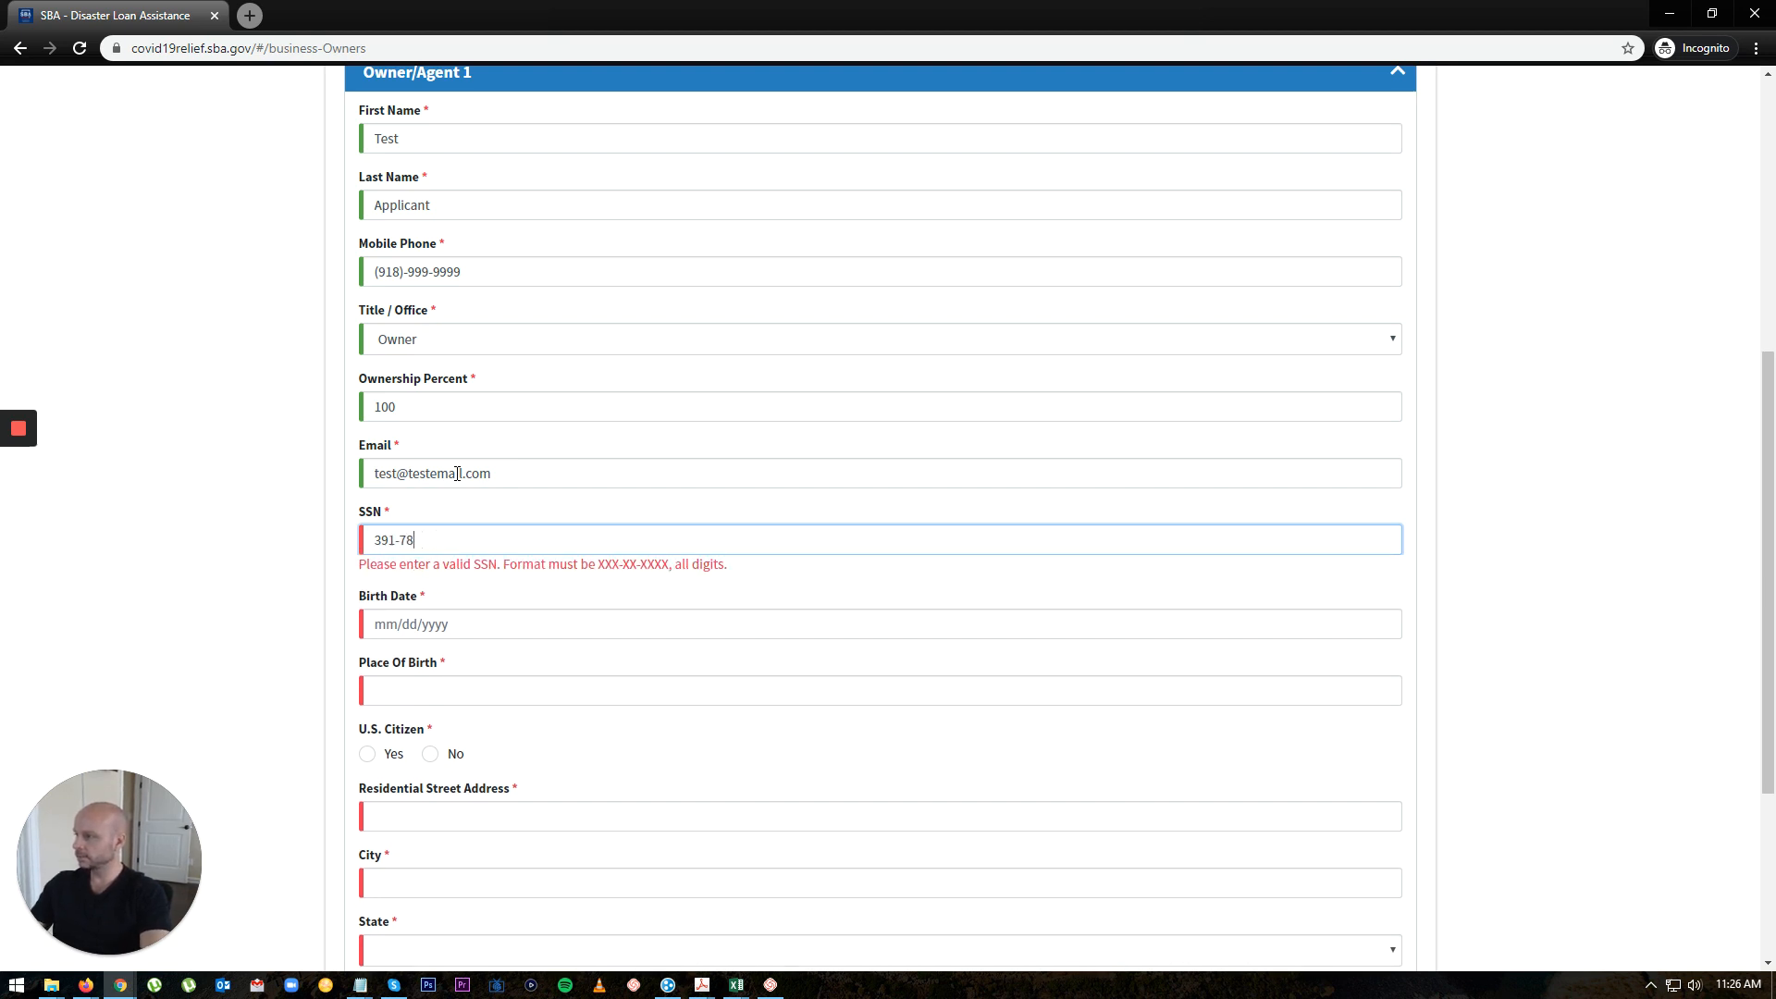
pyautogui.press('BackSpace')
pyautogui.press('BackSpace')
pyautogui.press('BackSpace')
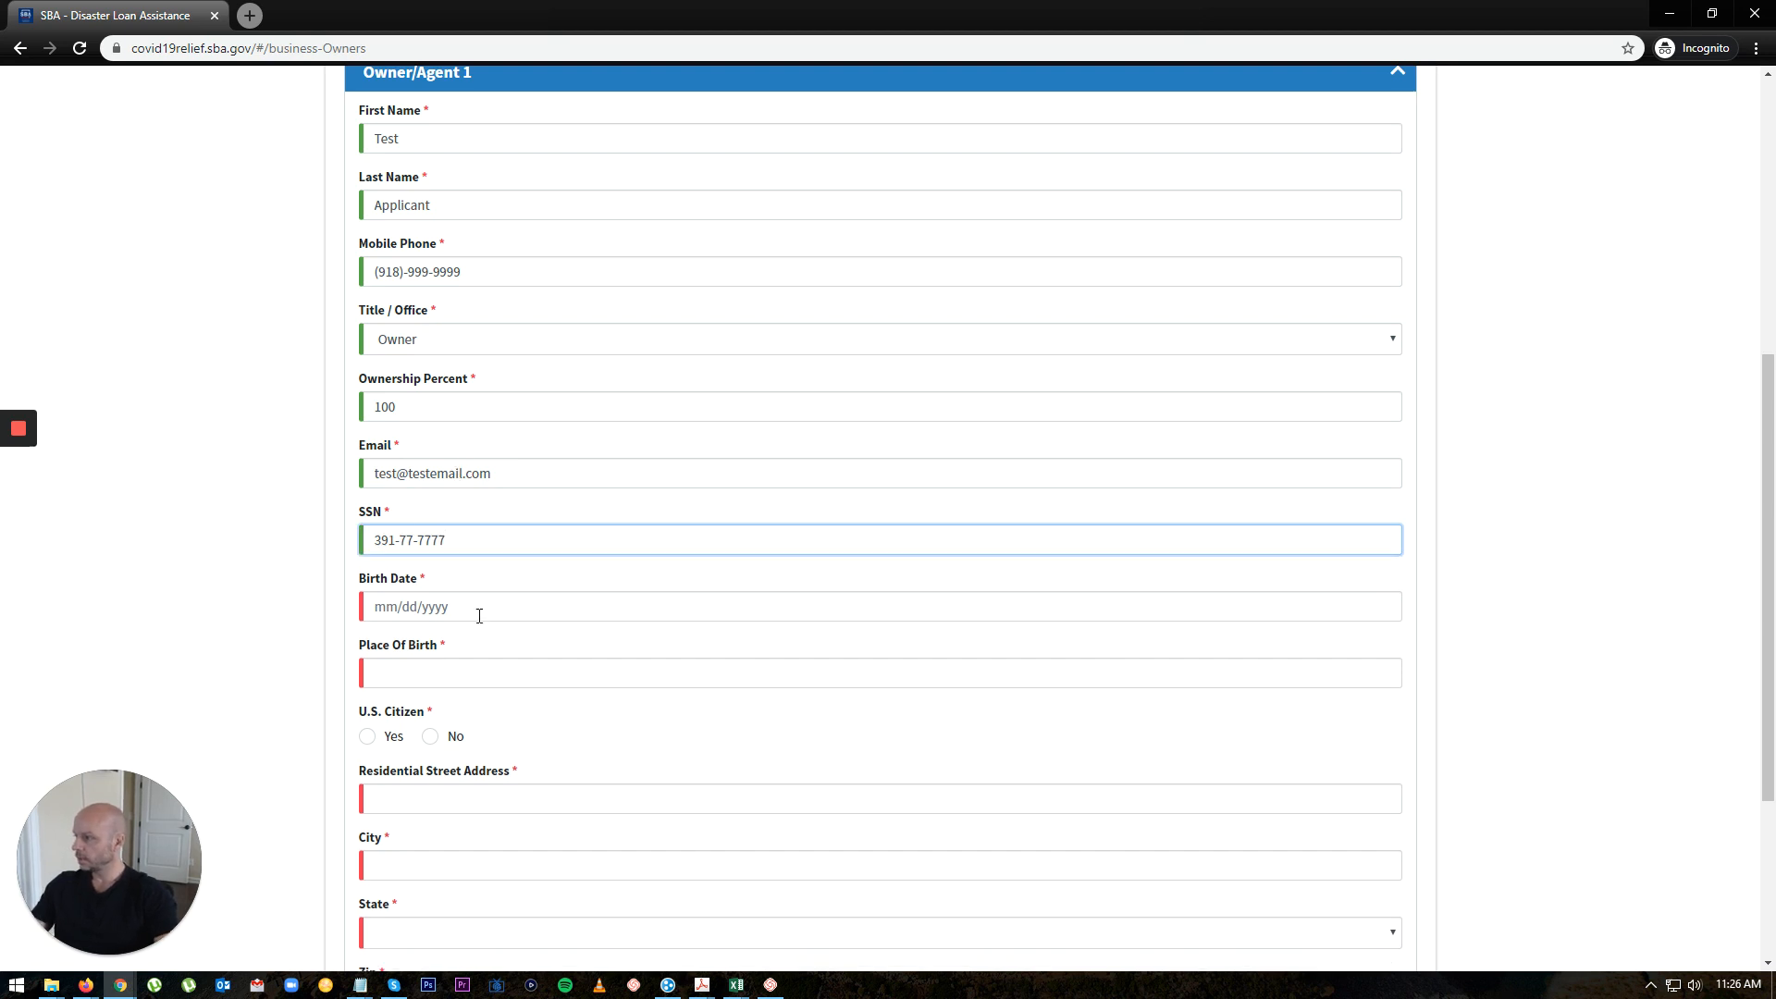
# Step: Enter birth date 01/01/1975, birthplace dallas texas, and mark the owner a U.S. citizen
pyautogui.click(477, 614)
pyautogui.write('01/01/1975')
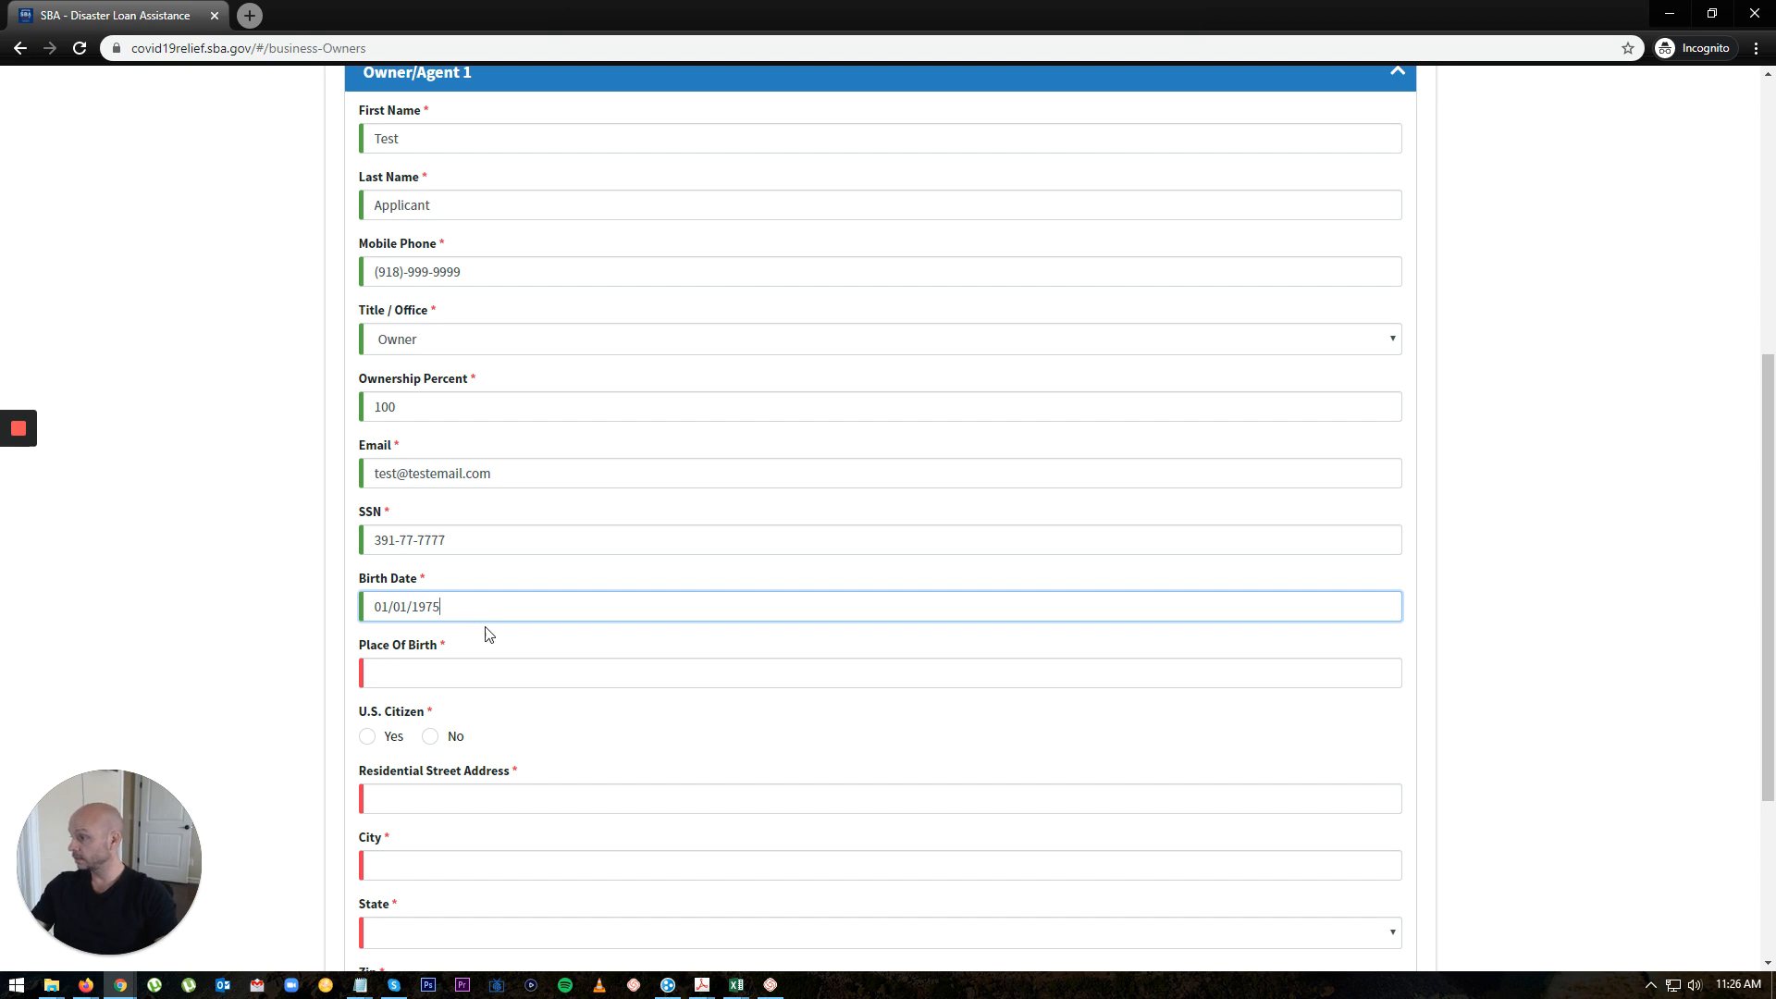
pyautogui.click(471, 673)
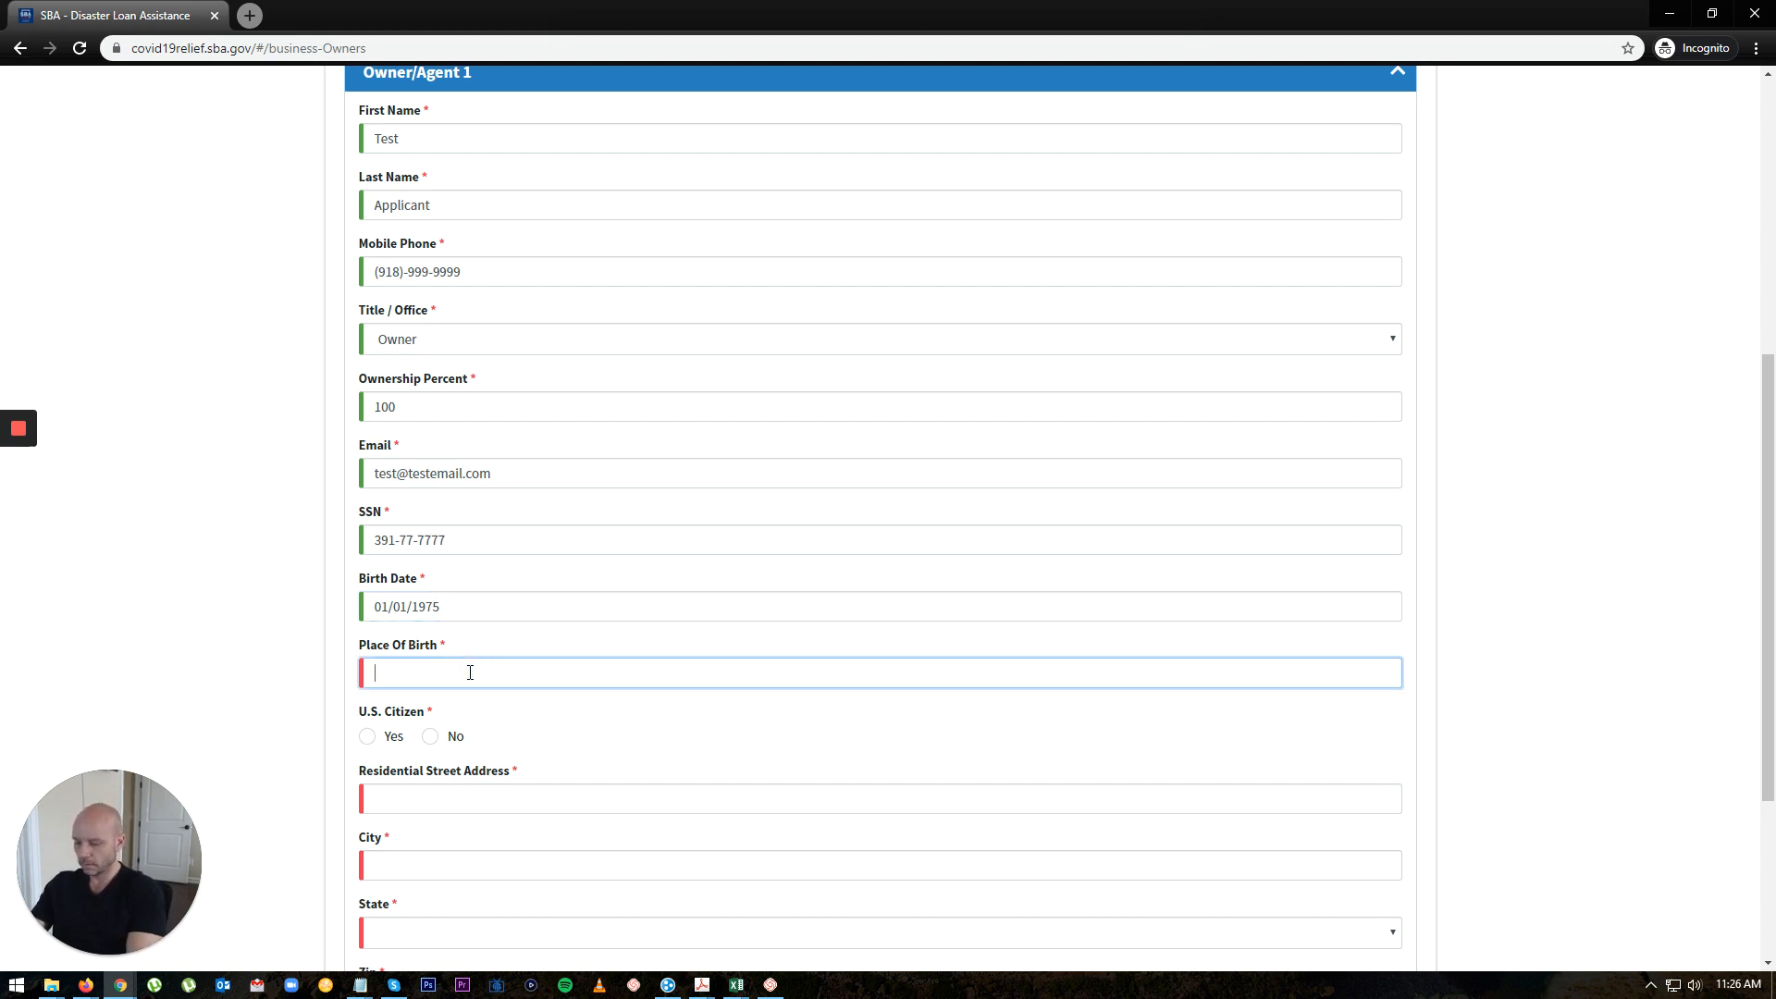
pyautogui.write('dallas texas')
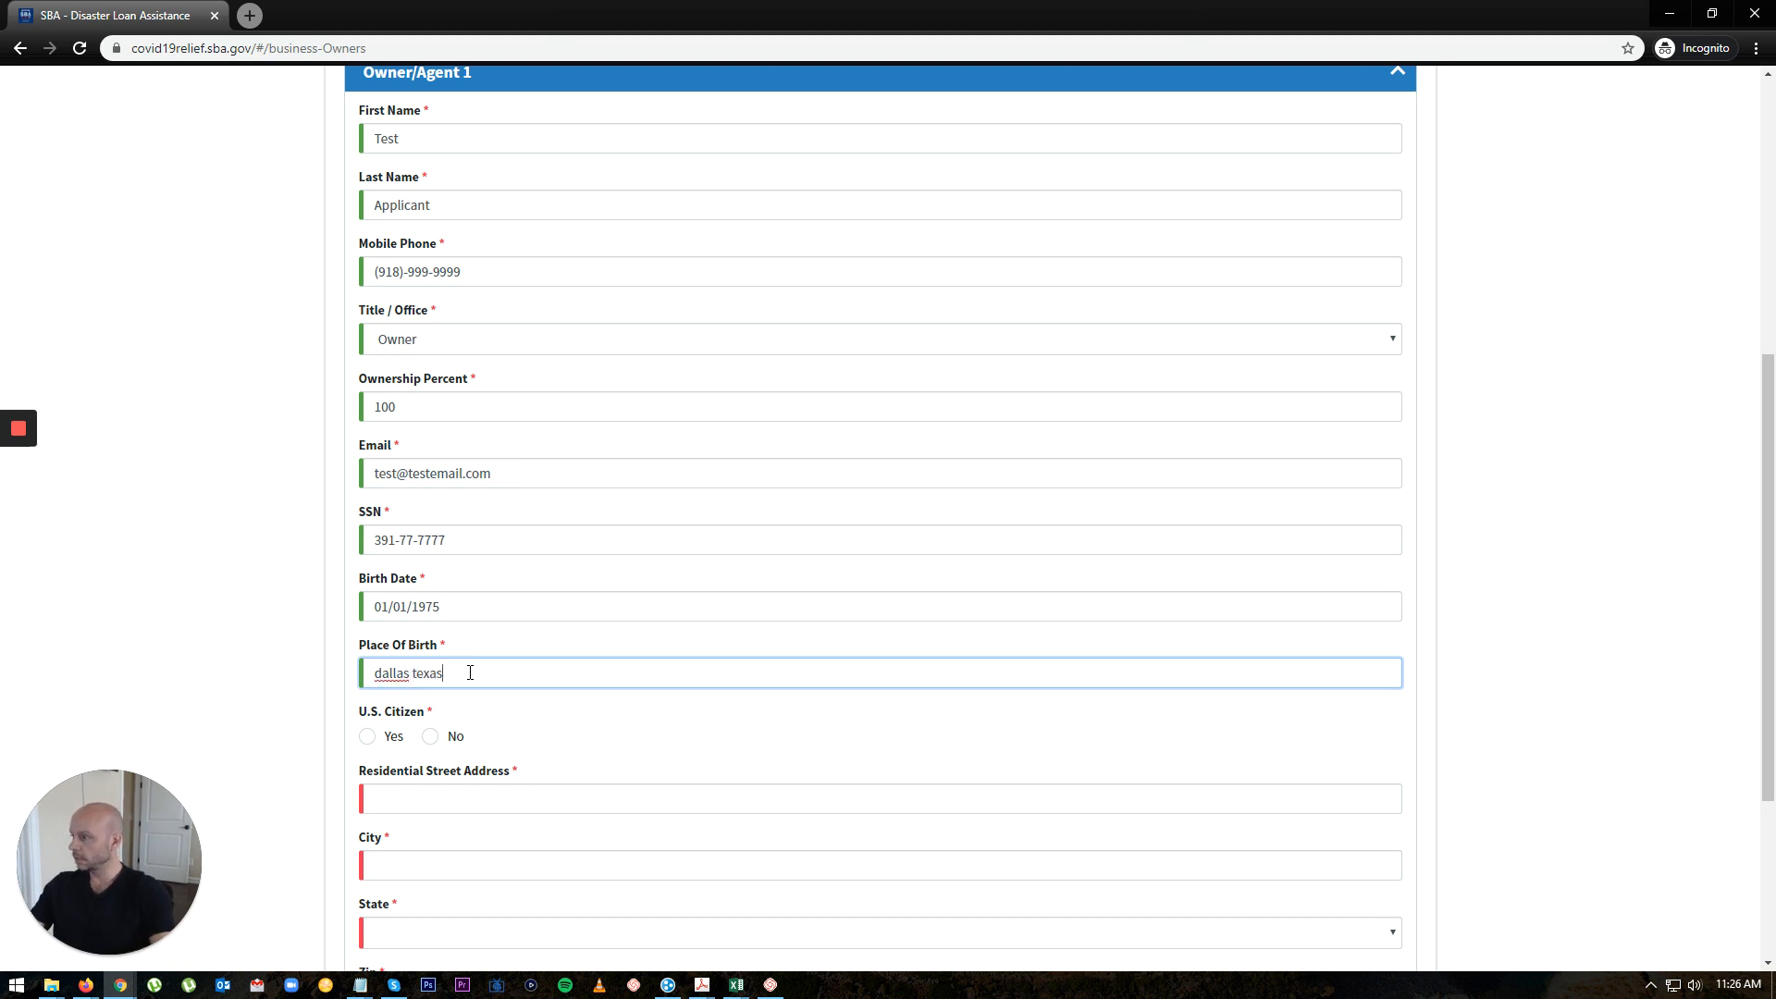
pyautogui.click(369, 736)
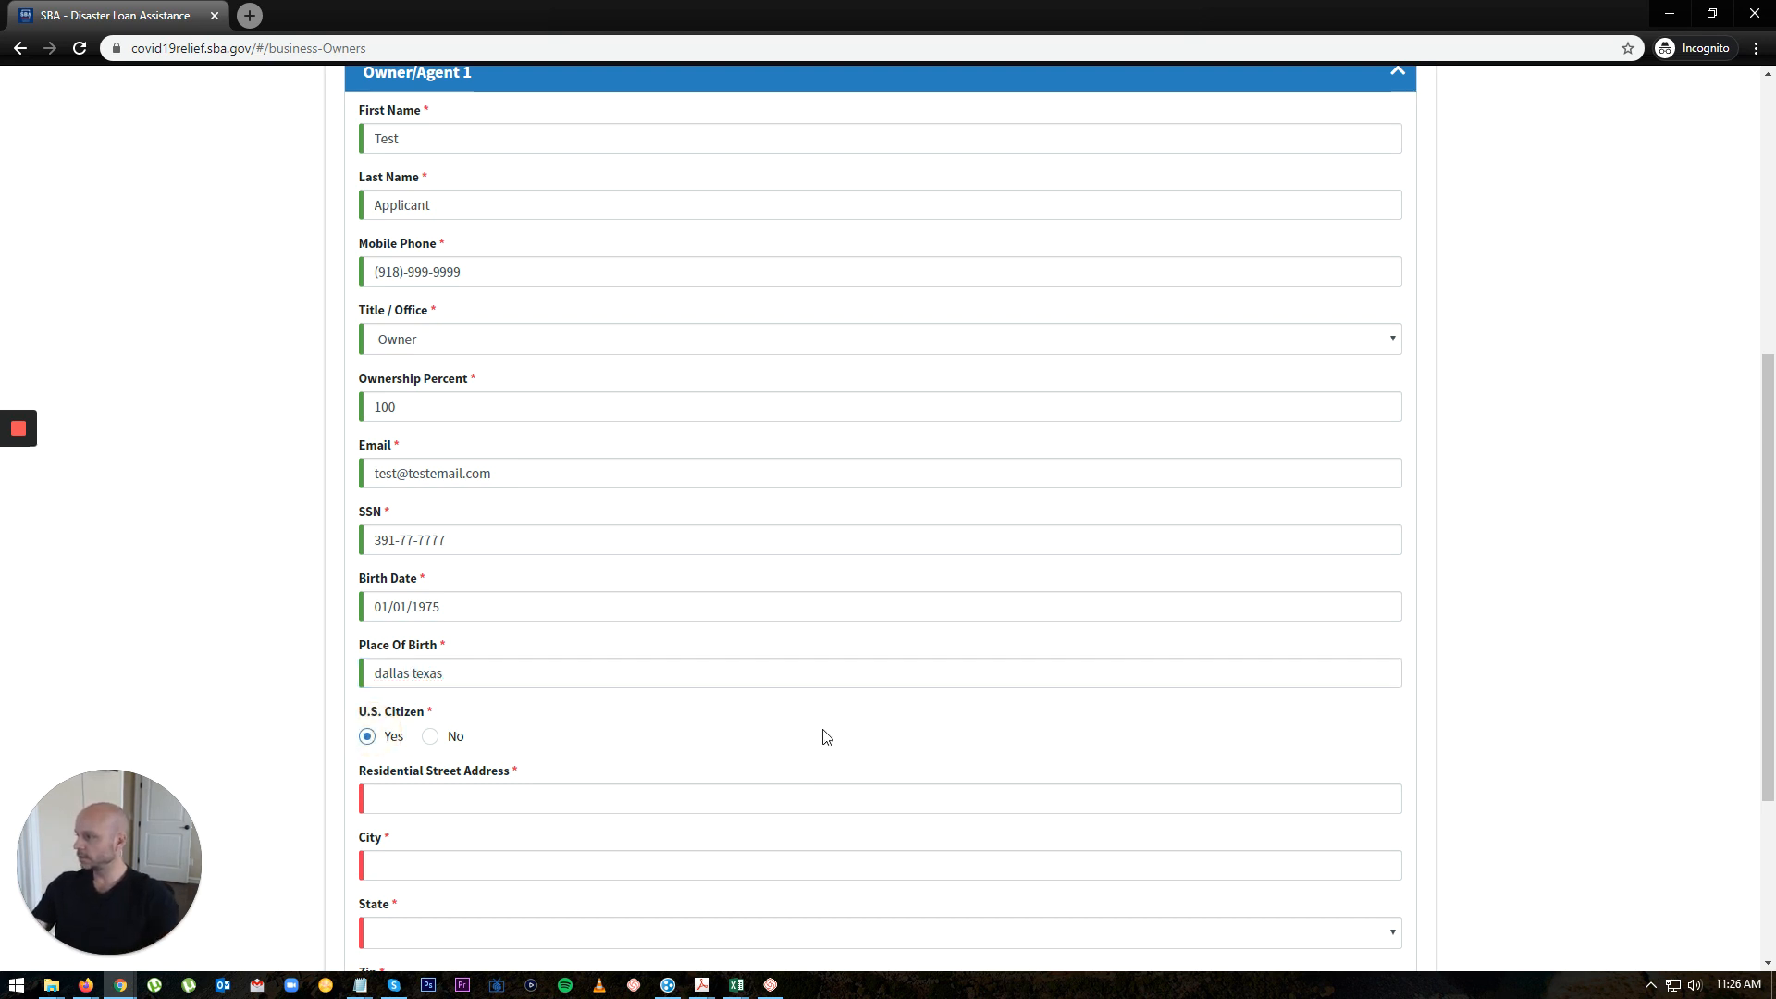
pyautogui.scroll(-2, 801, 717)
pyautogui.click(459, 616)
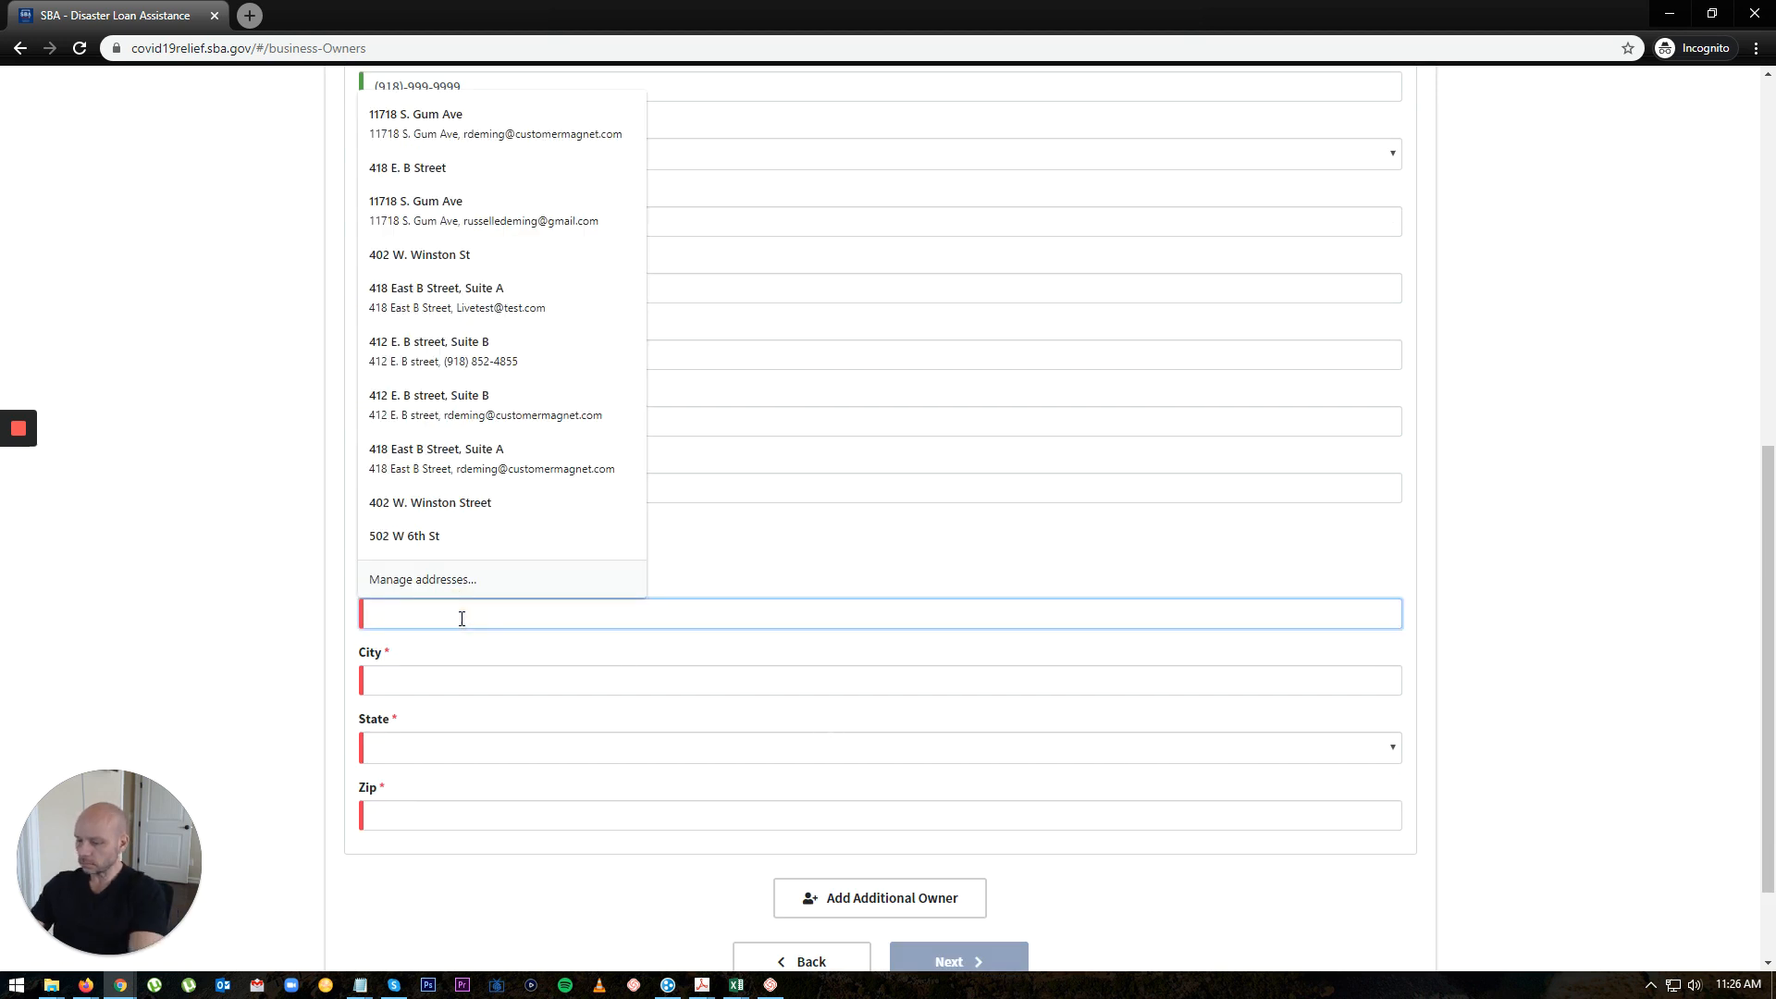
# Step: Fill in the owner's residential street address, city, state and zip code
pyautogui.write('1234')
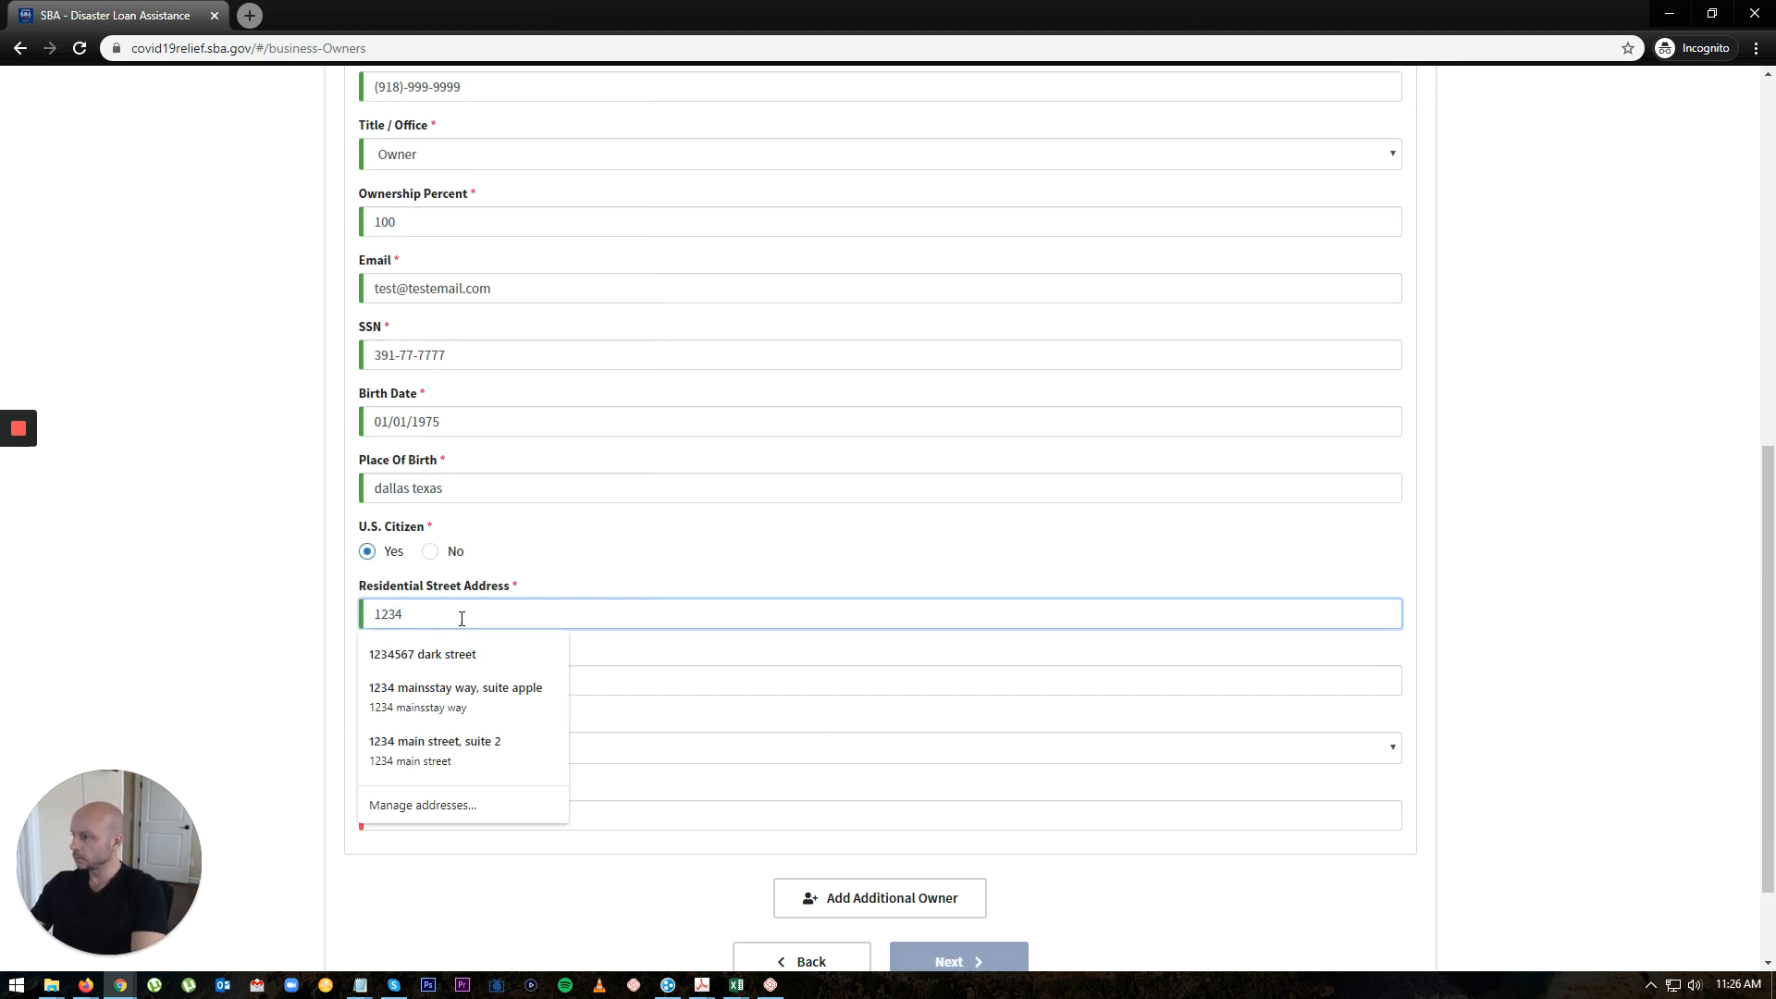
pyautogui.write(' Main street')
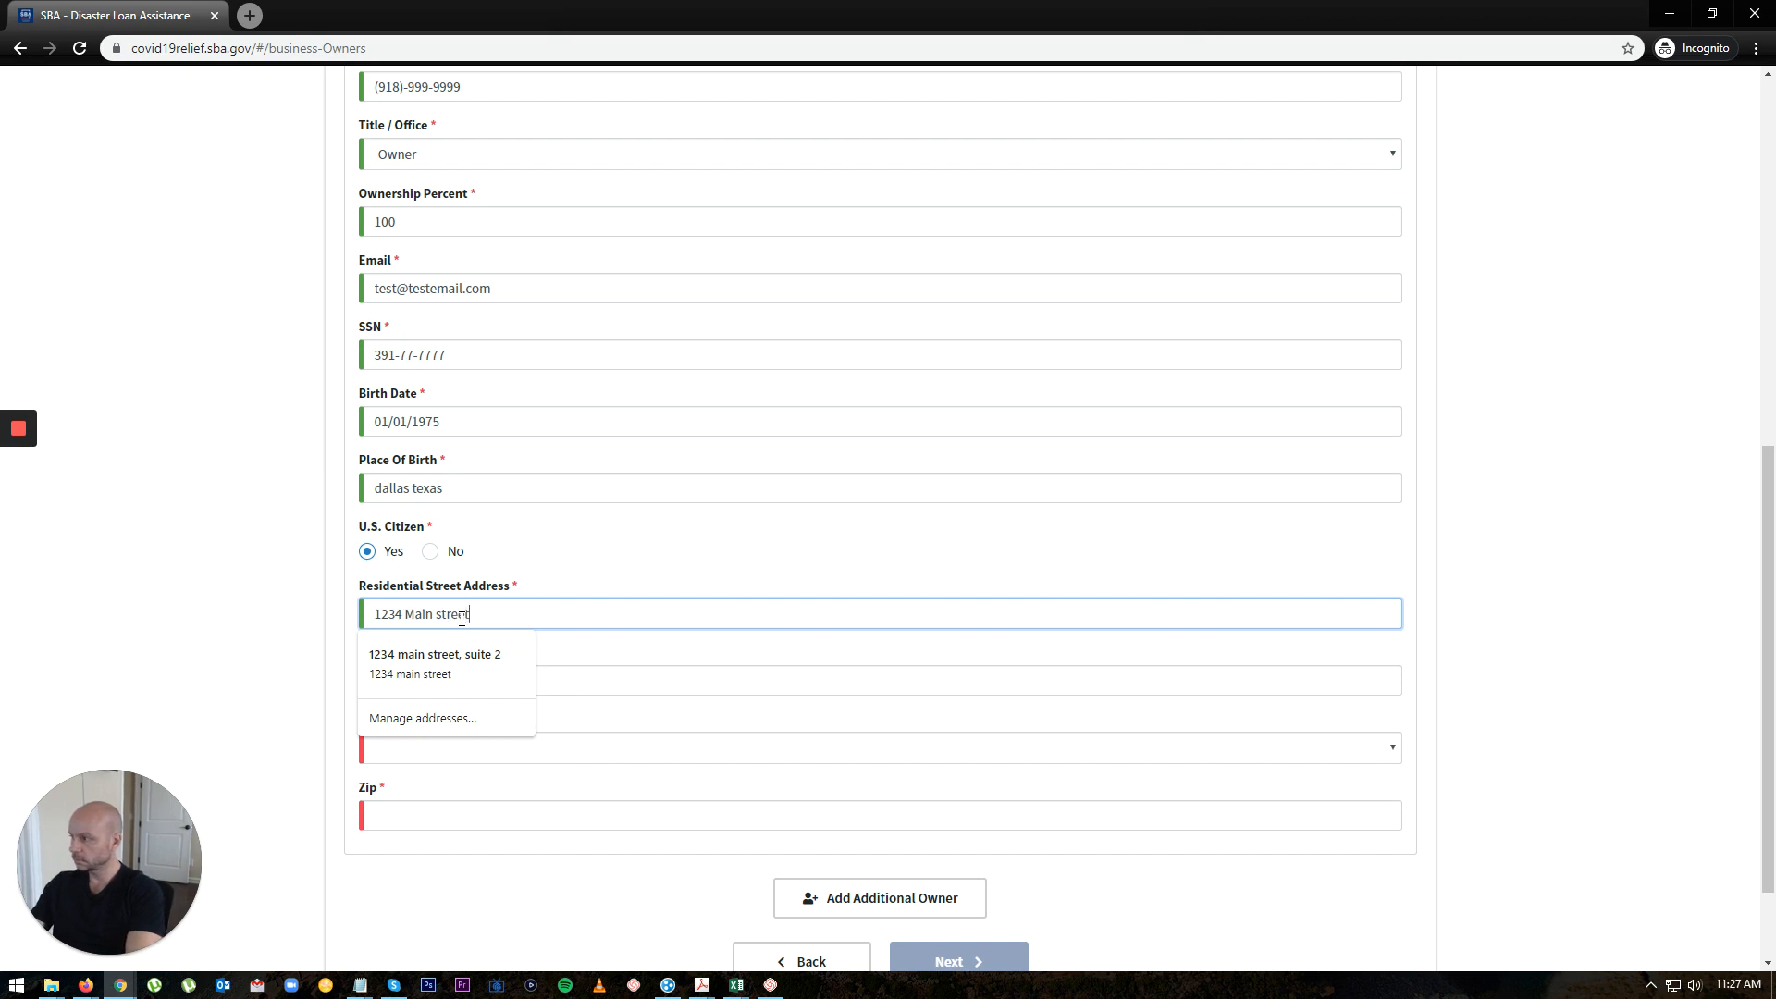
pyautogui.press('Tab')
pyautogui.write('jwn')
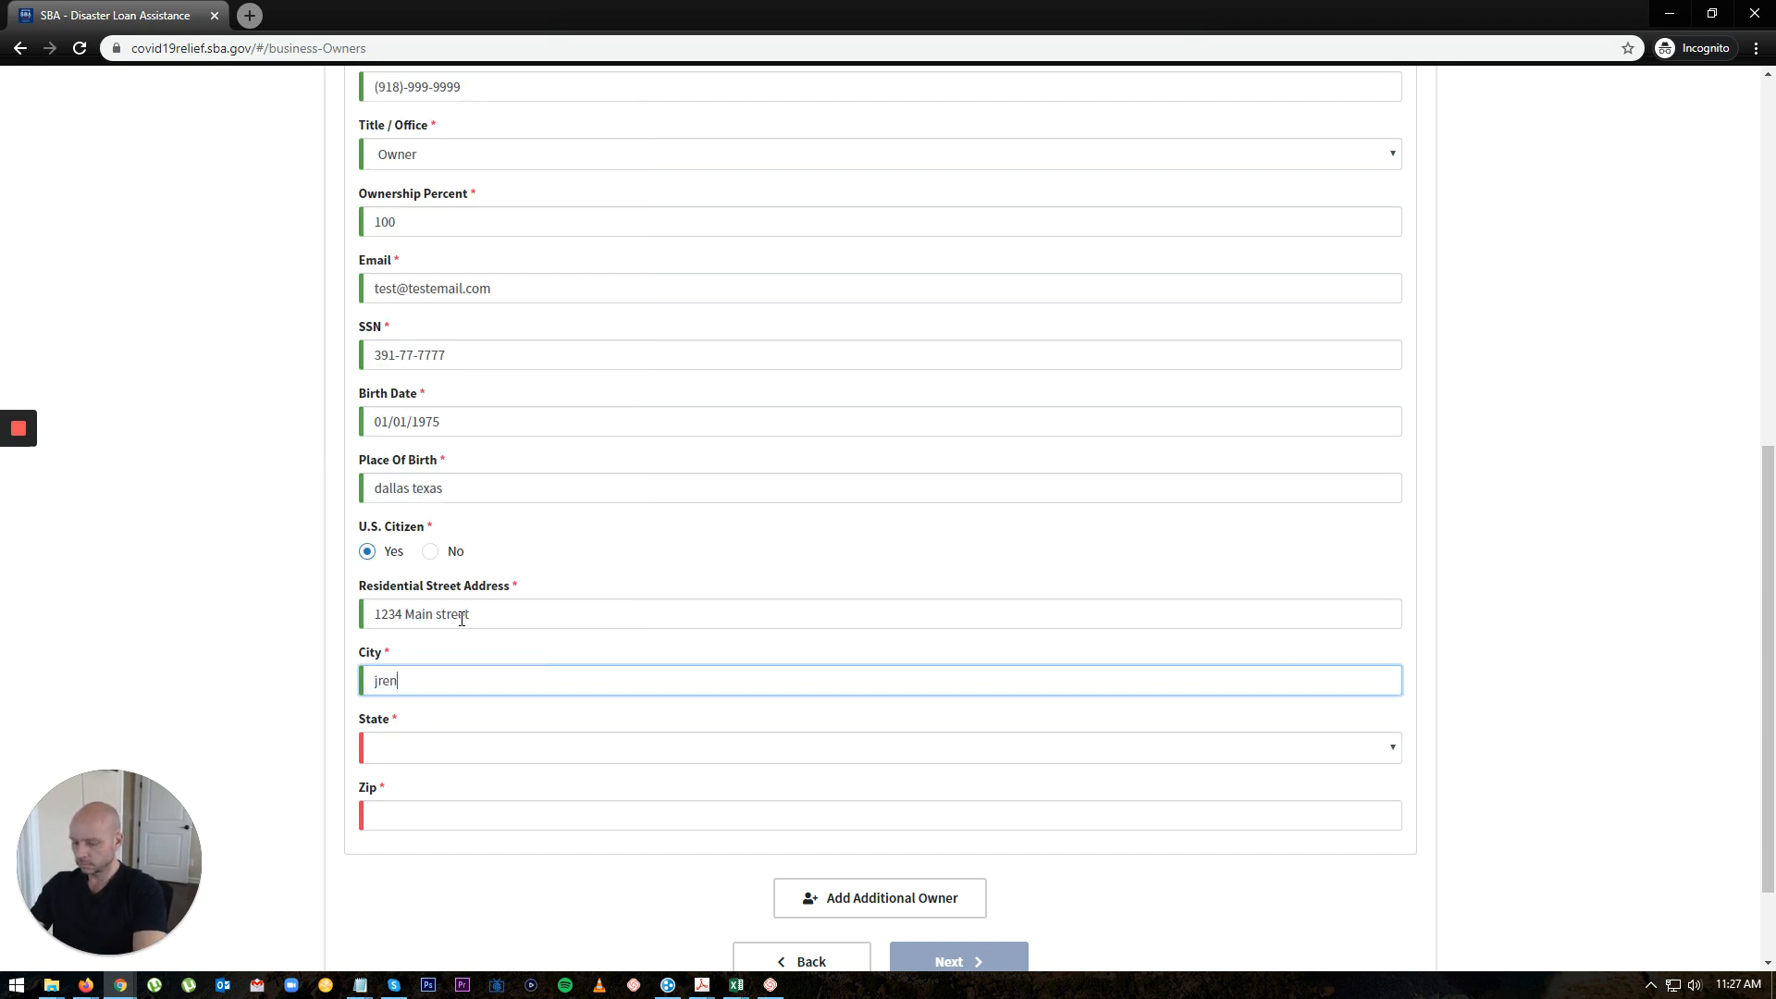
pyautogui.press('BackSpace')
pyautogui.press('BackSpace')
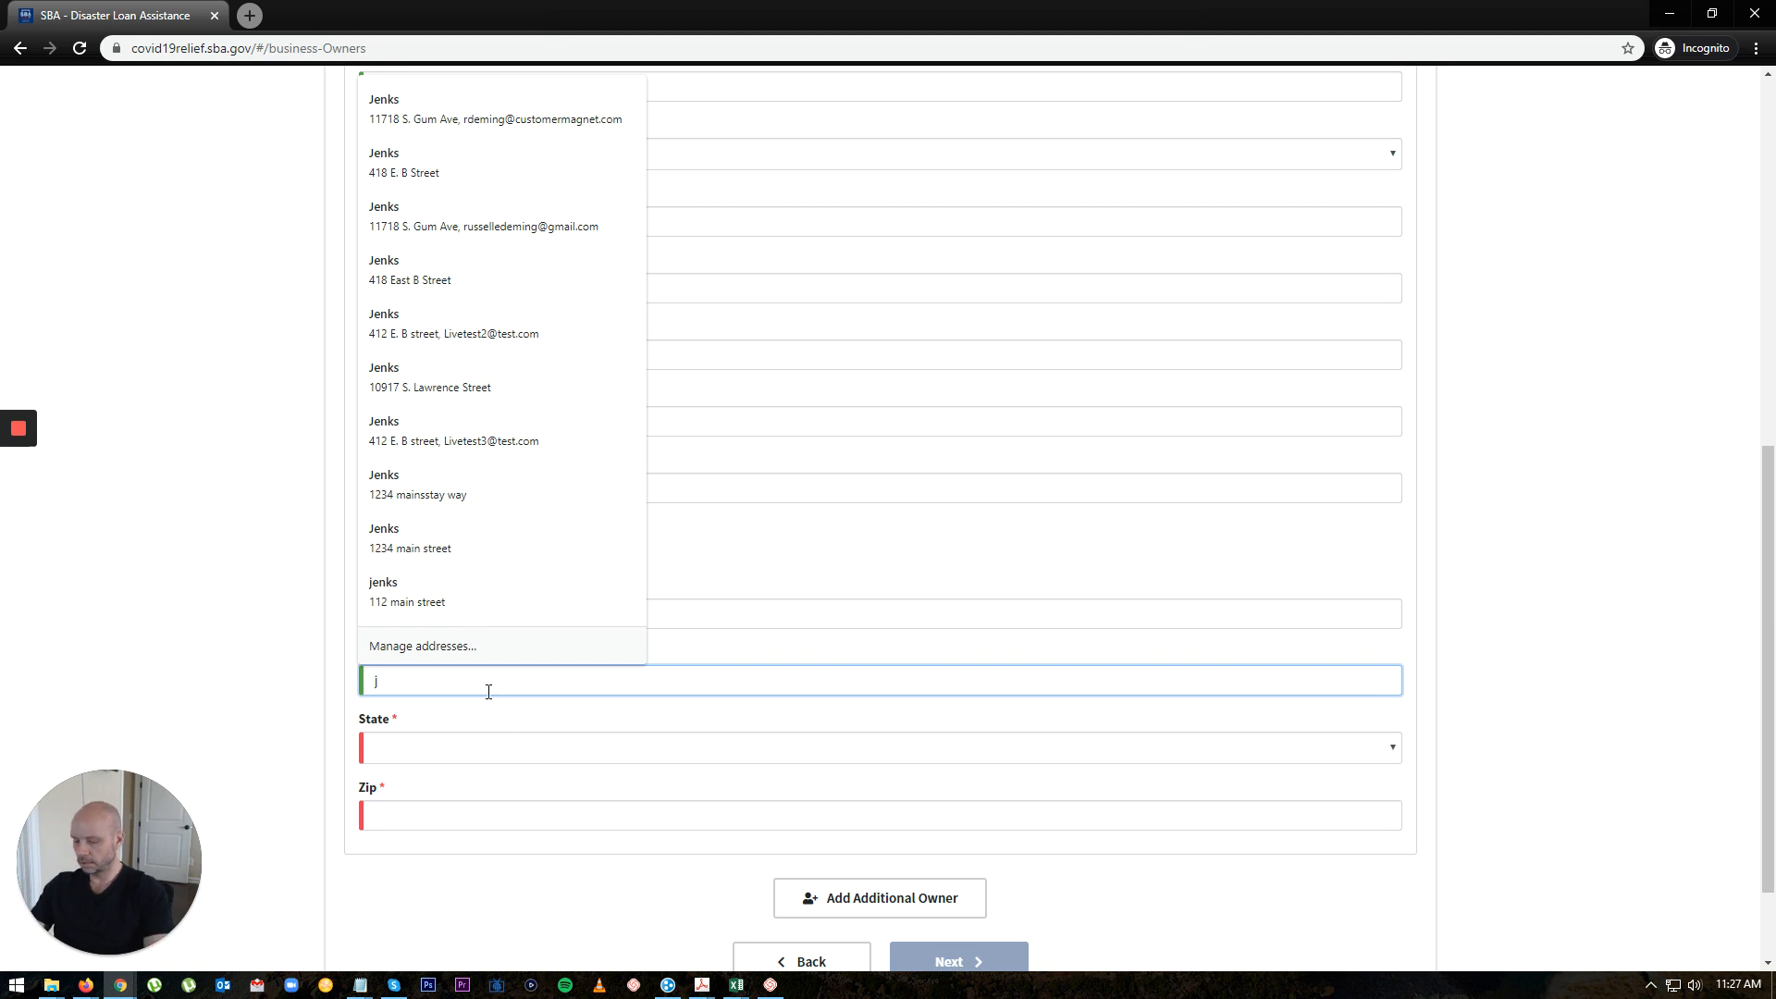
pyautogui.write('enks')
pyautogui.press('Tab')
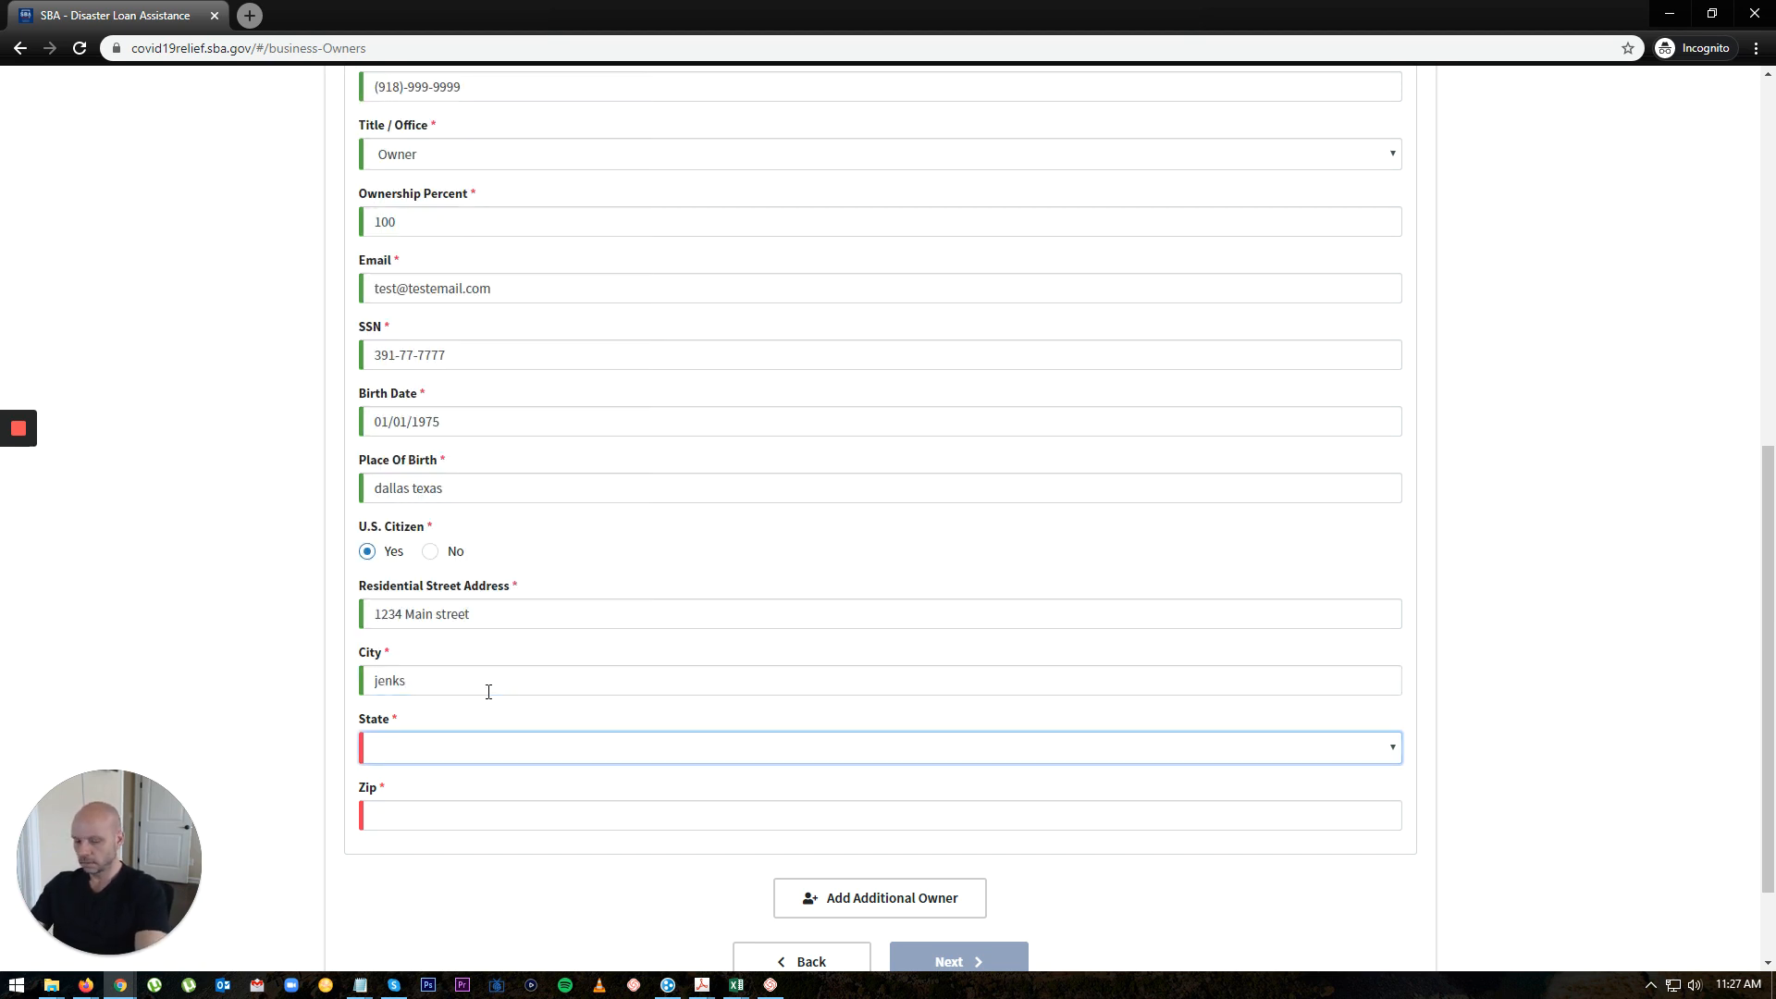
pyautogui.write('ok')
pyautogui.press('Tab')
pyautogui.write('740')
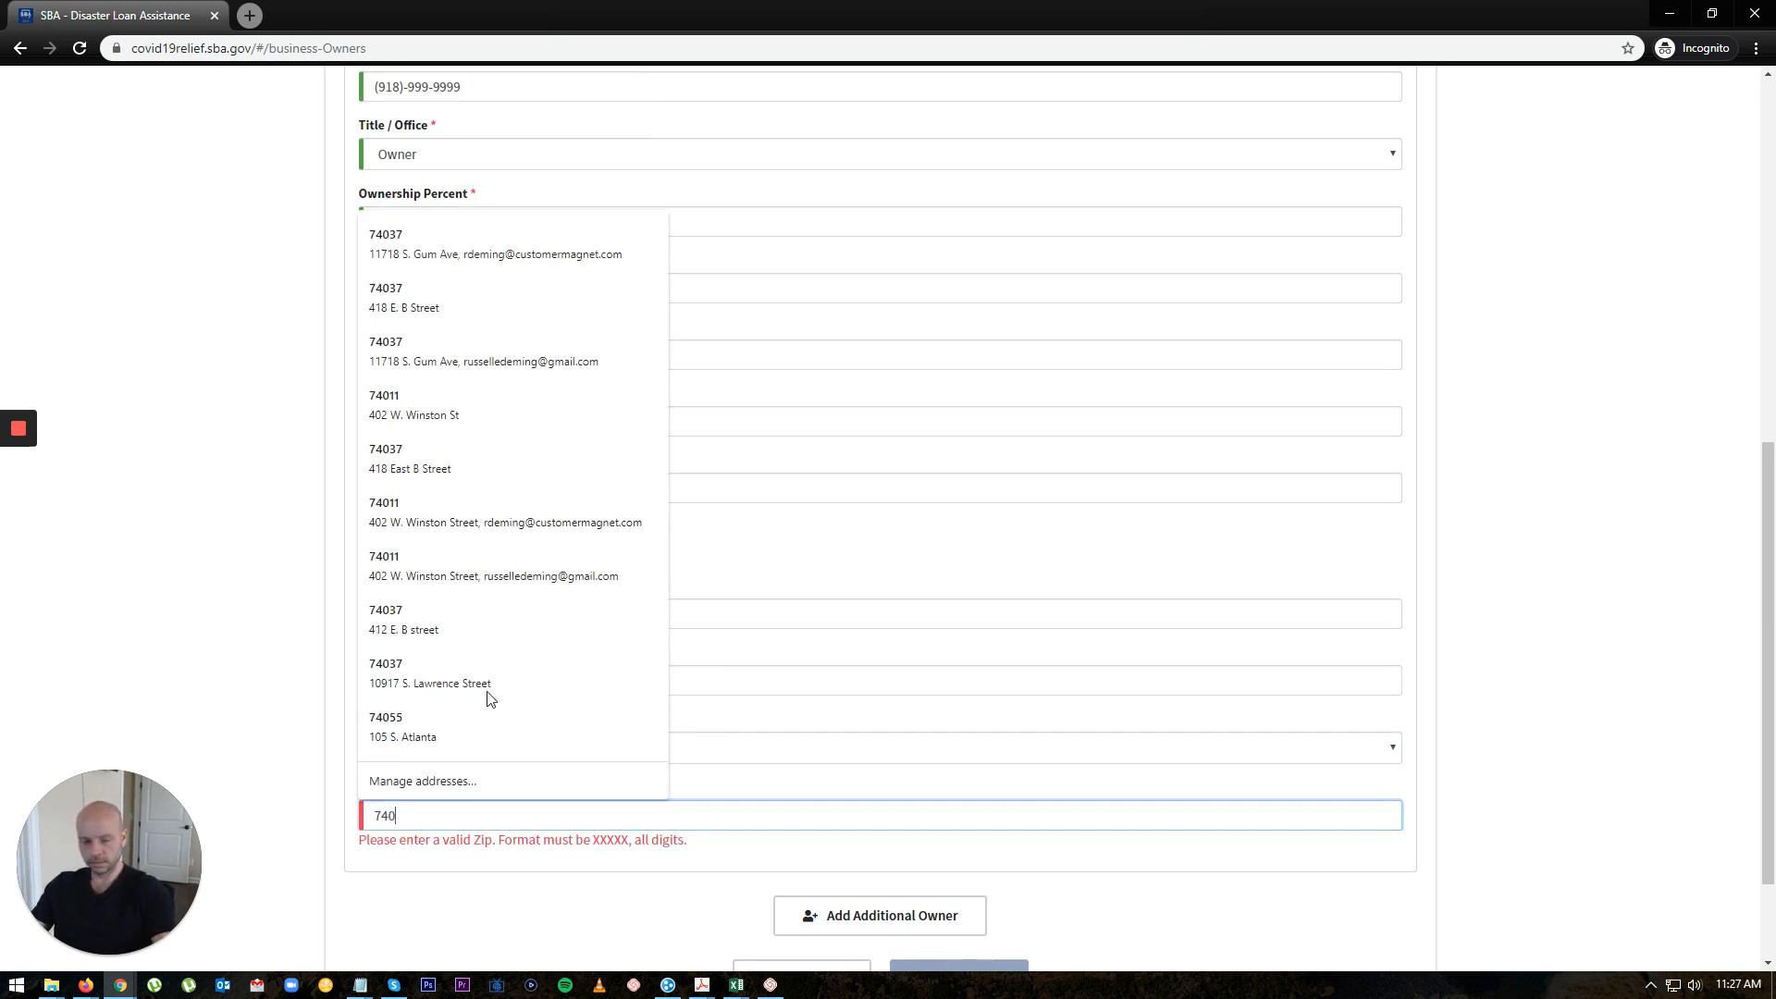
pyautogui.write('37')
pyautogui.click(587, 913)
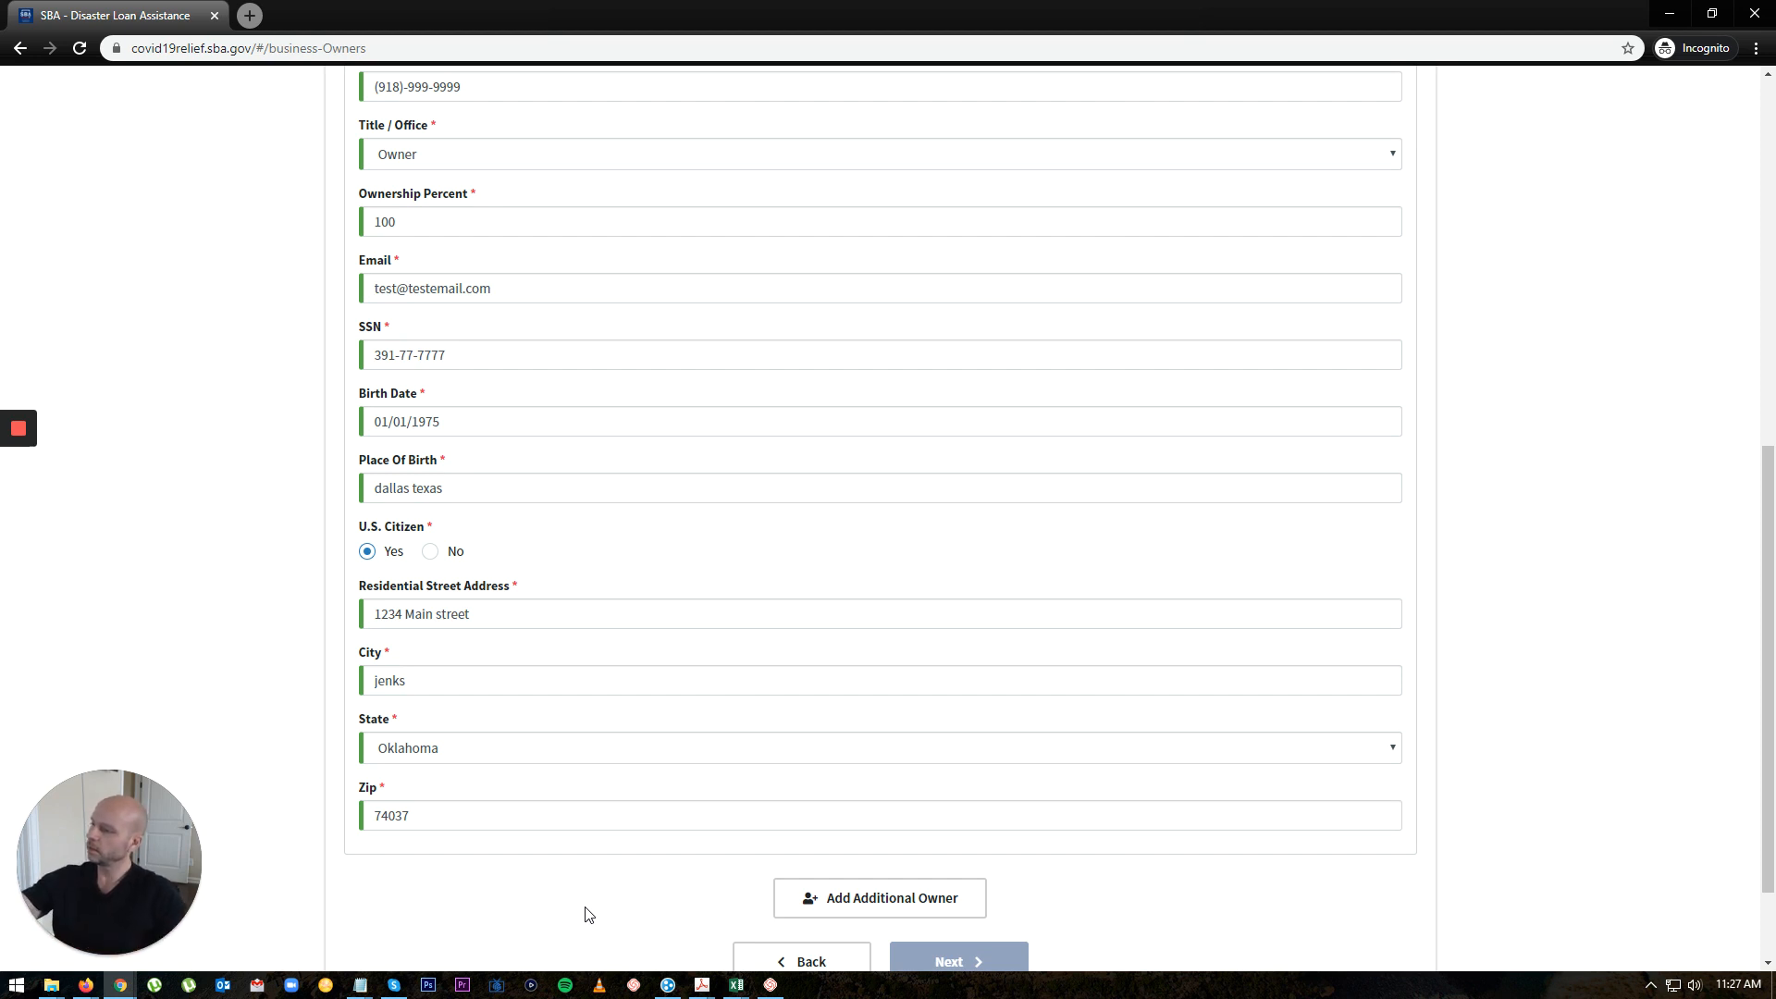
pyautogui.scroll(-1, 1168, 857)
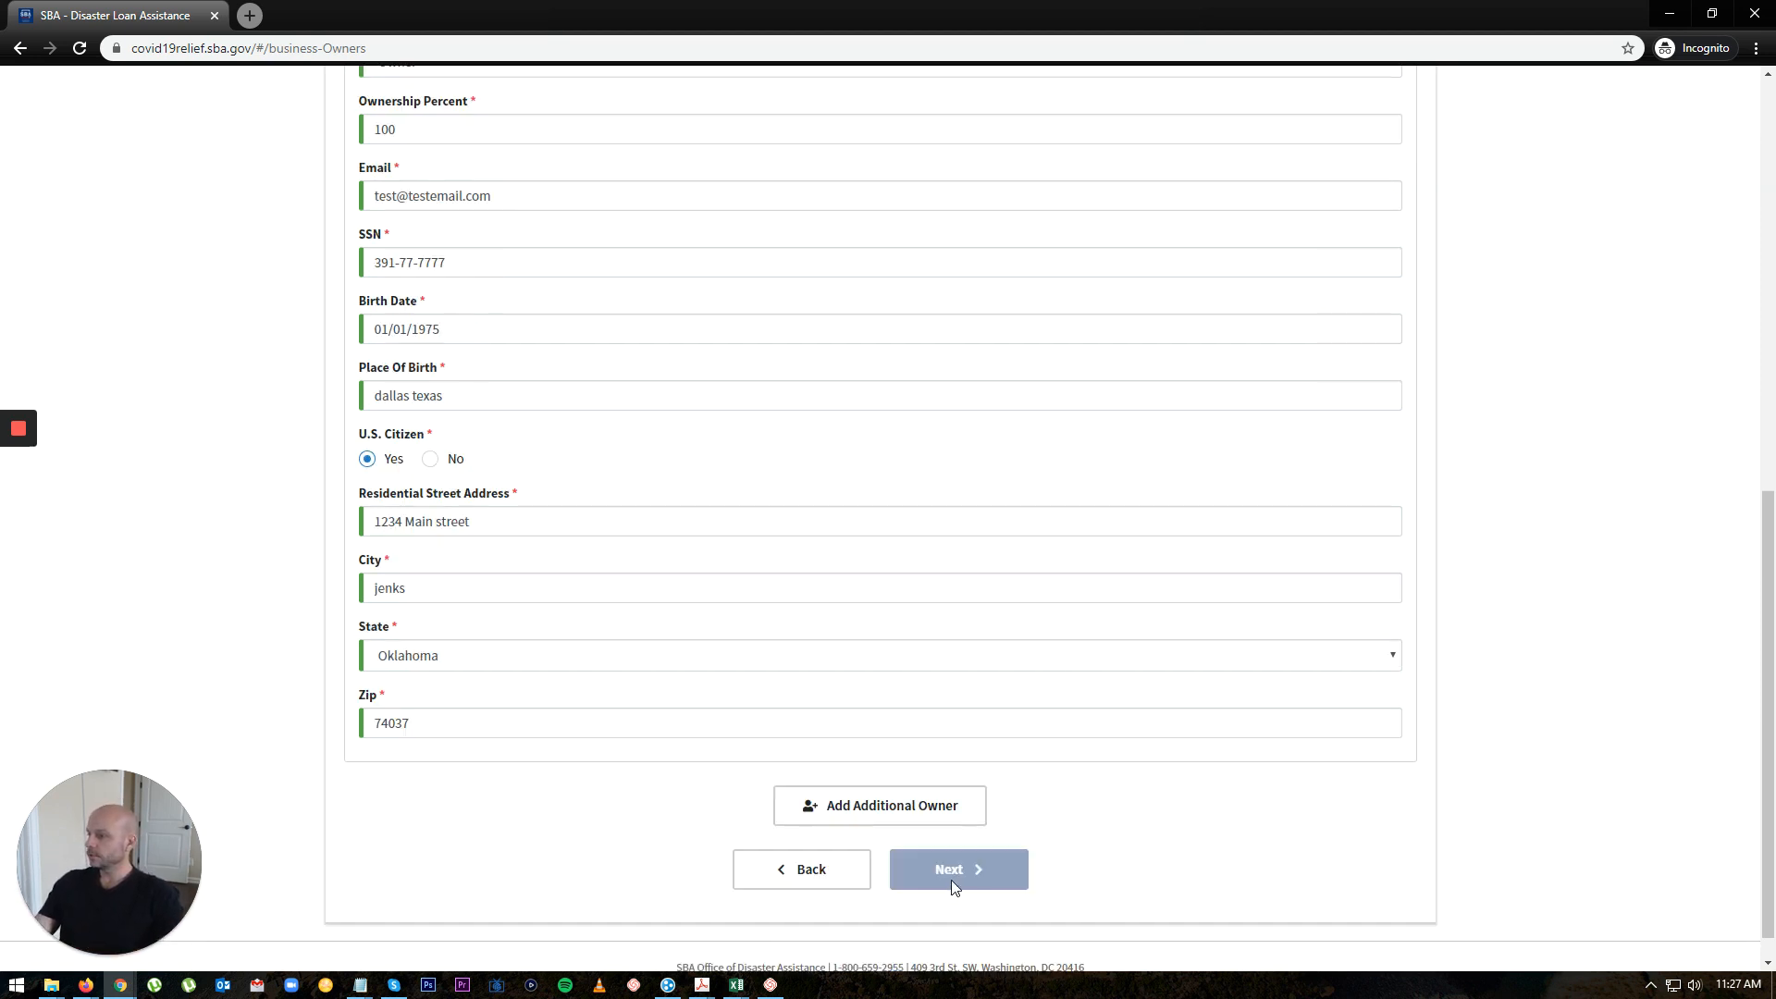
# Step: Try to continue past Owner/Agent 1's details, which returns to the unanswered business-entity question
pyautogui.click(490, 763)
pyautogui.scroll(9, 753, 781)
pyautogui.scroll(-10, 836, 749)
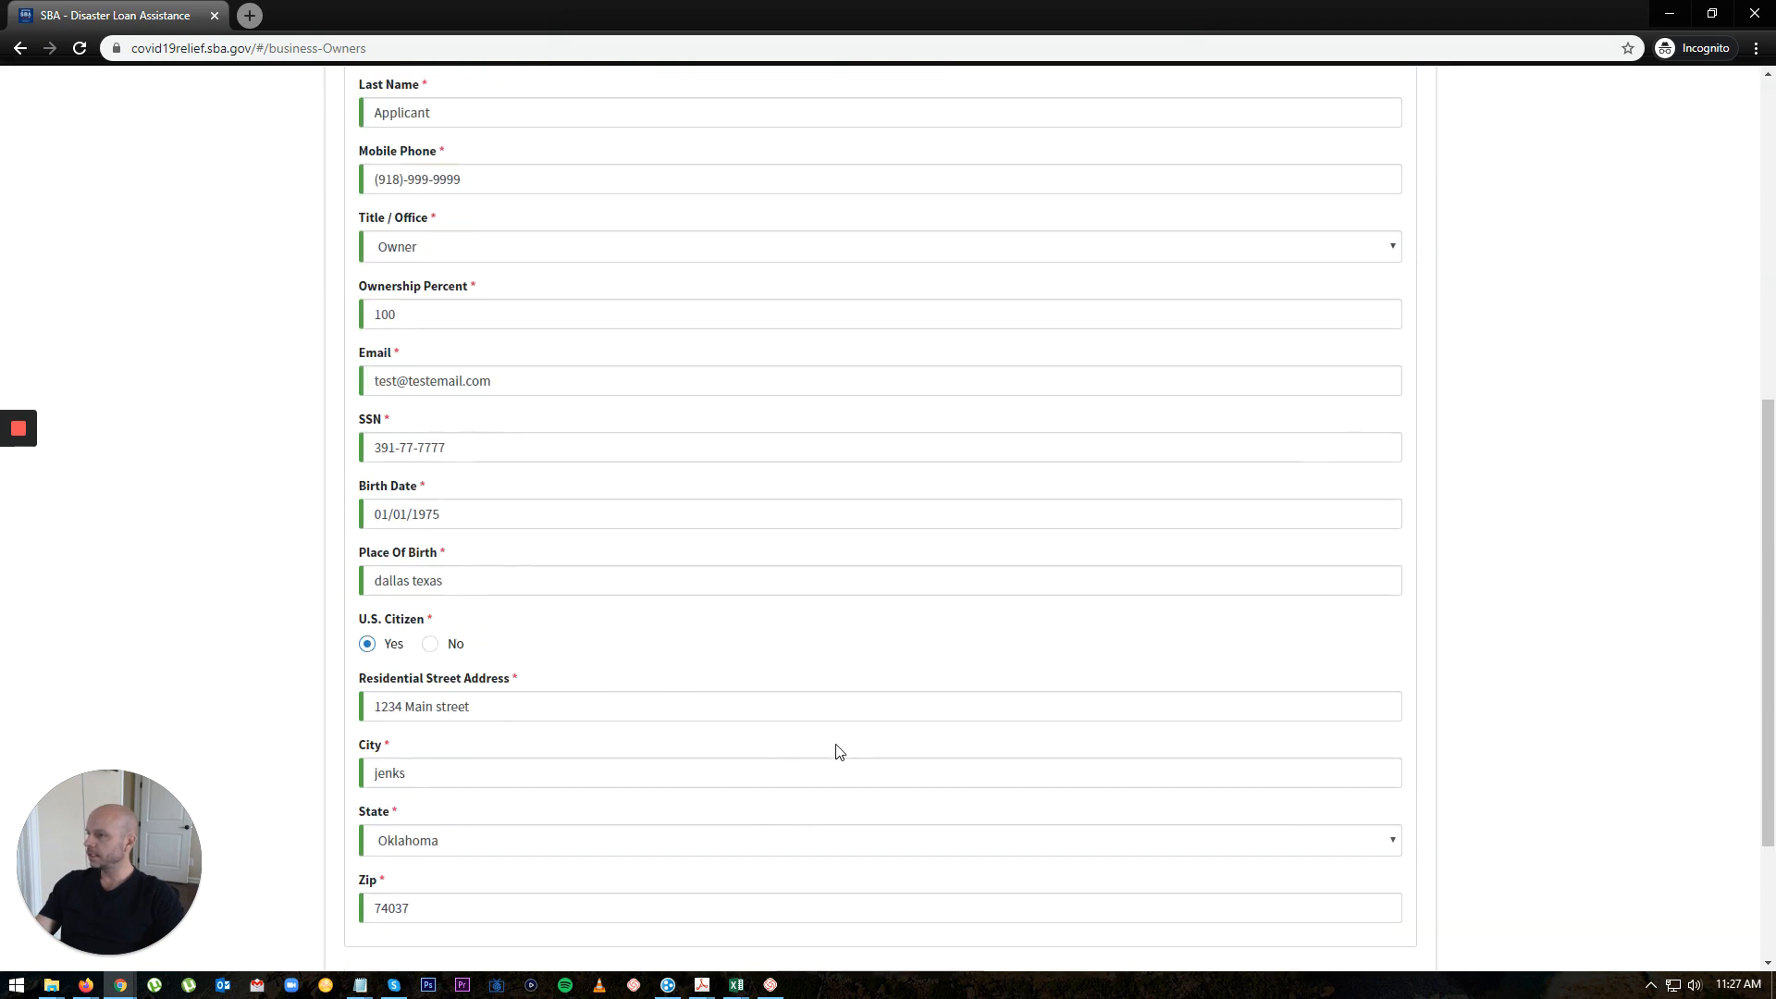
pyautogui.click(1189, 817)
pyautogui.click(981, 839)
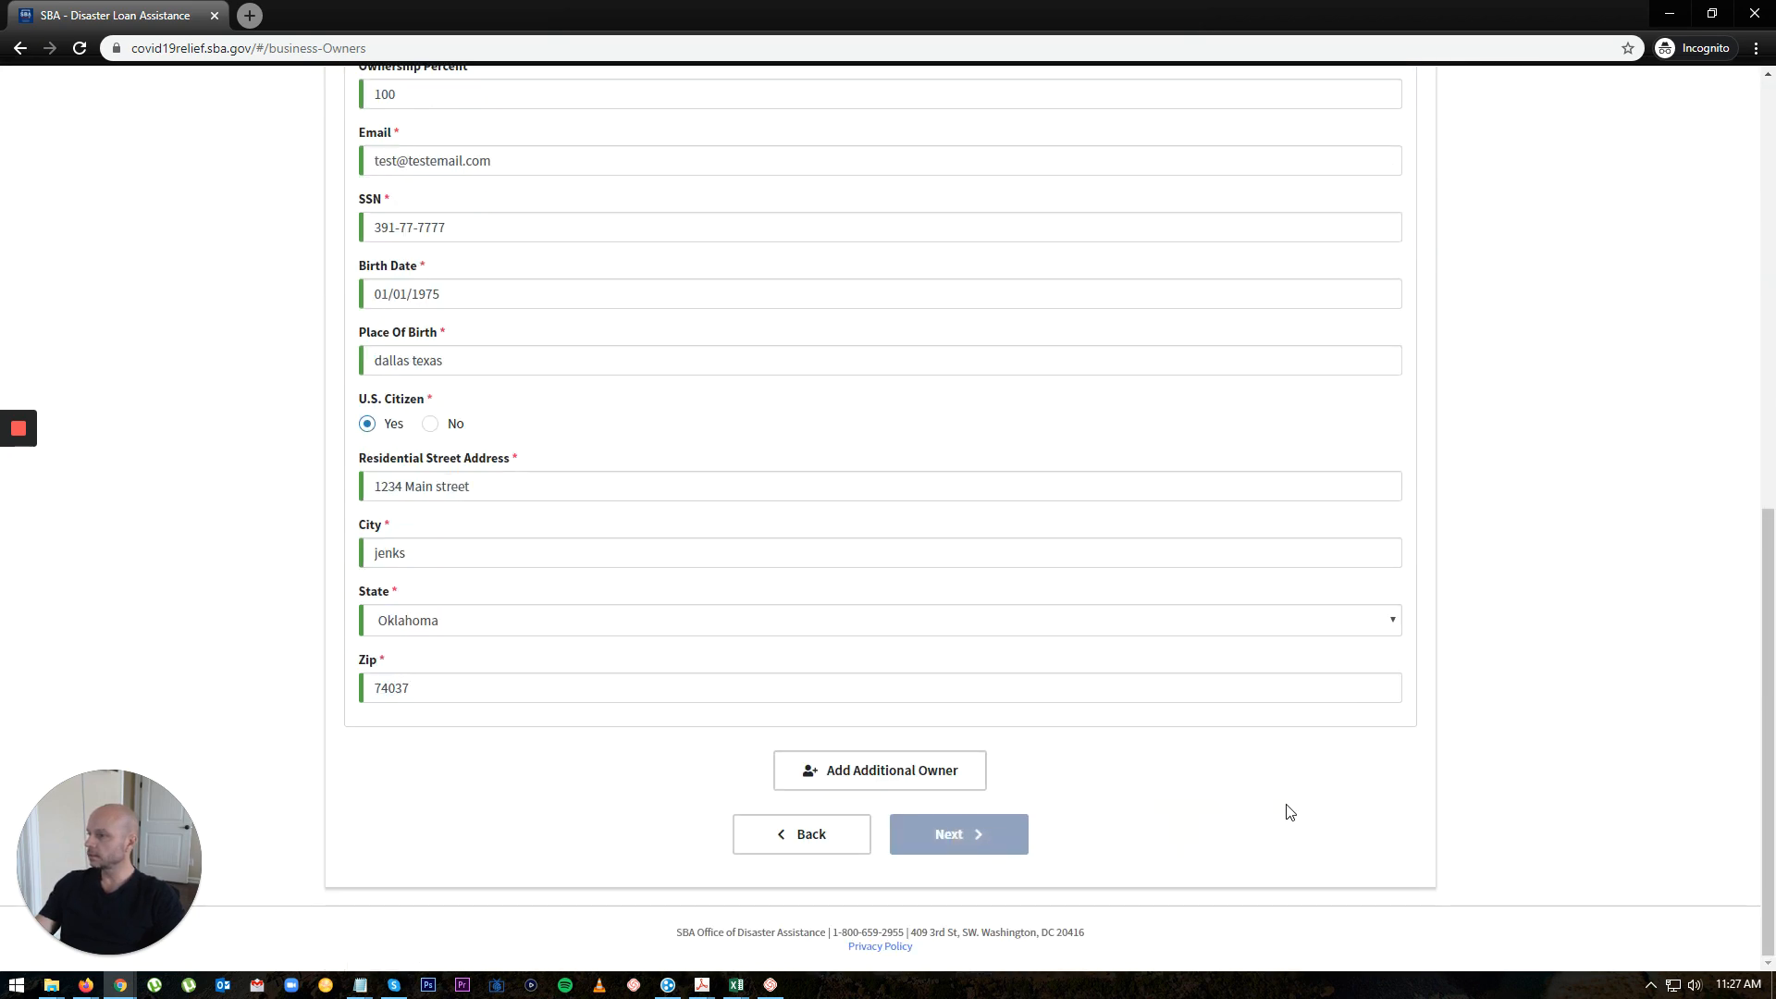
pyautogui.scroll(1, 1288, 811)
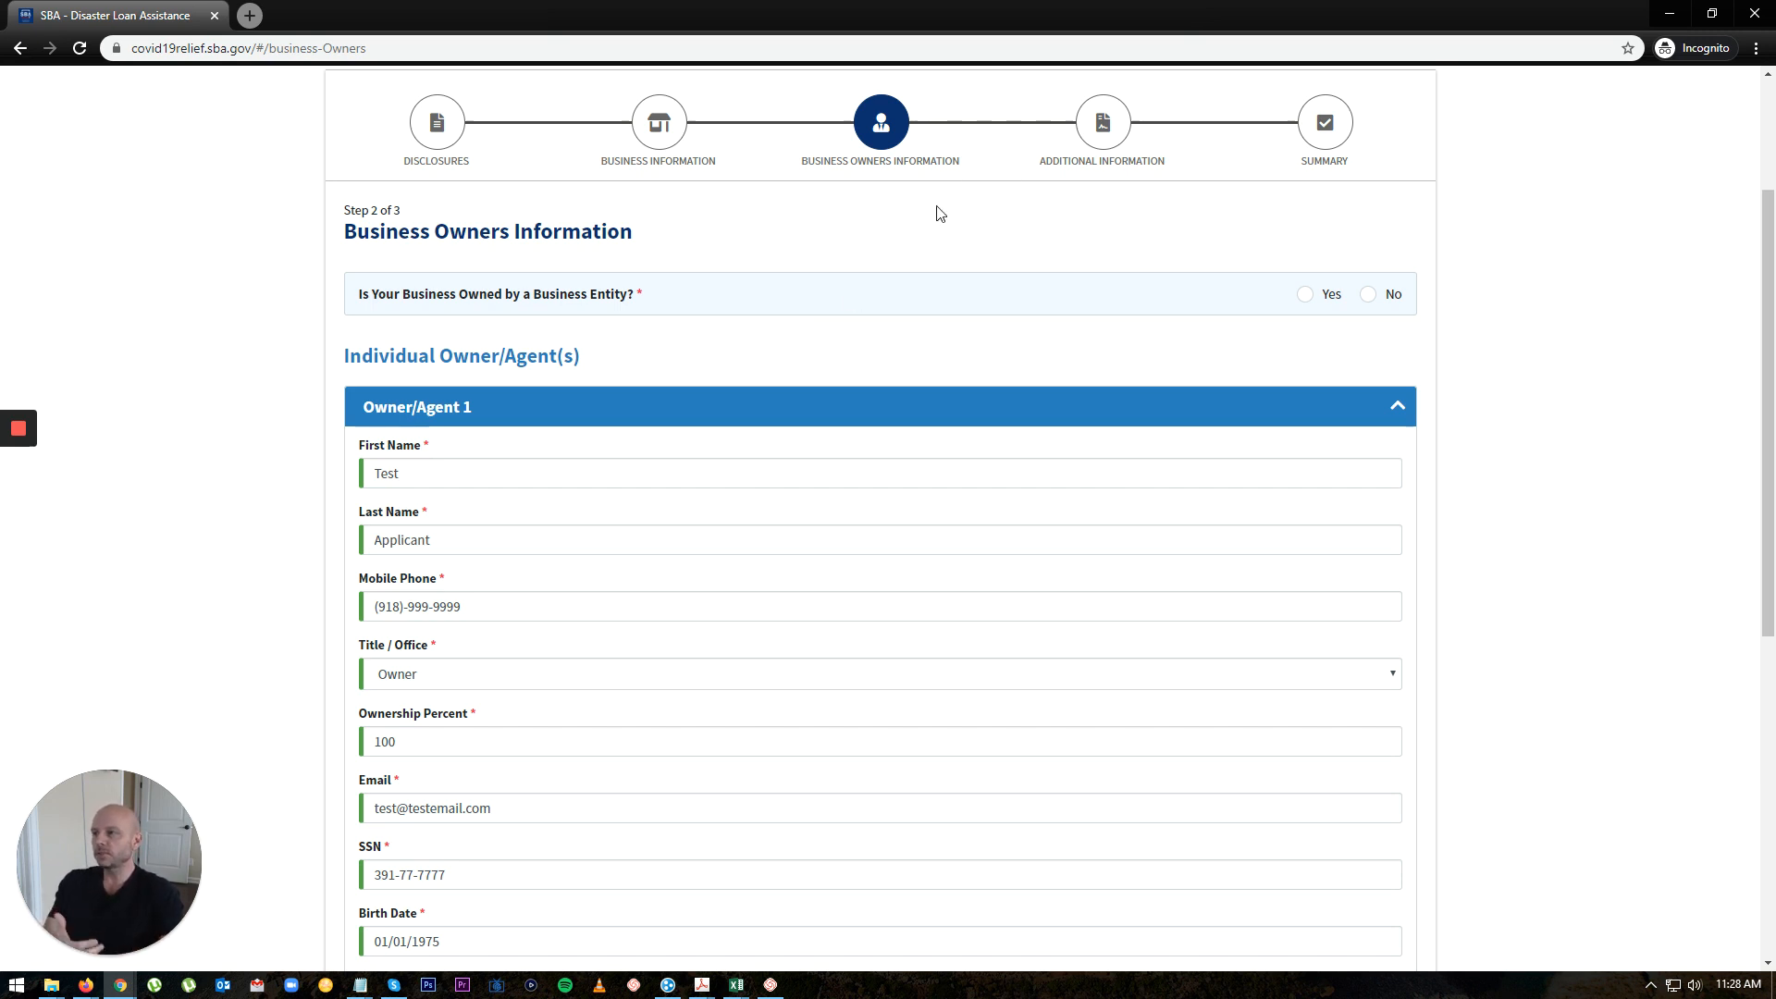
# Step: Answer Yes to business-entity ownership and review the empty Business Applicant Parent Entity section
pyautogui.click(1303, 294)
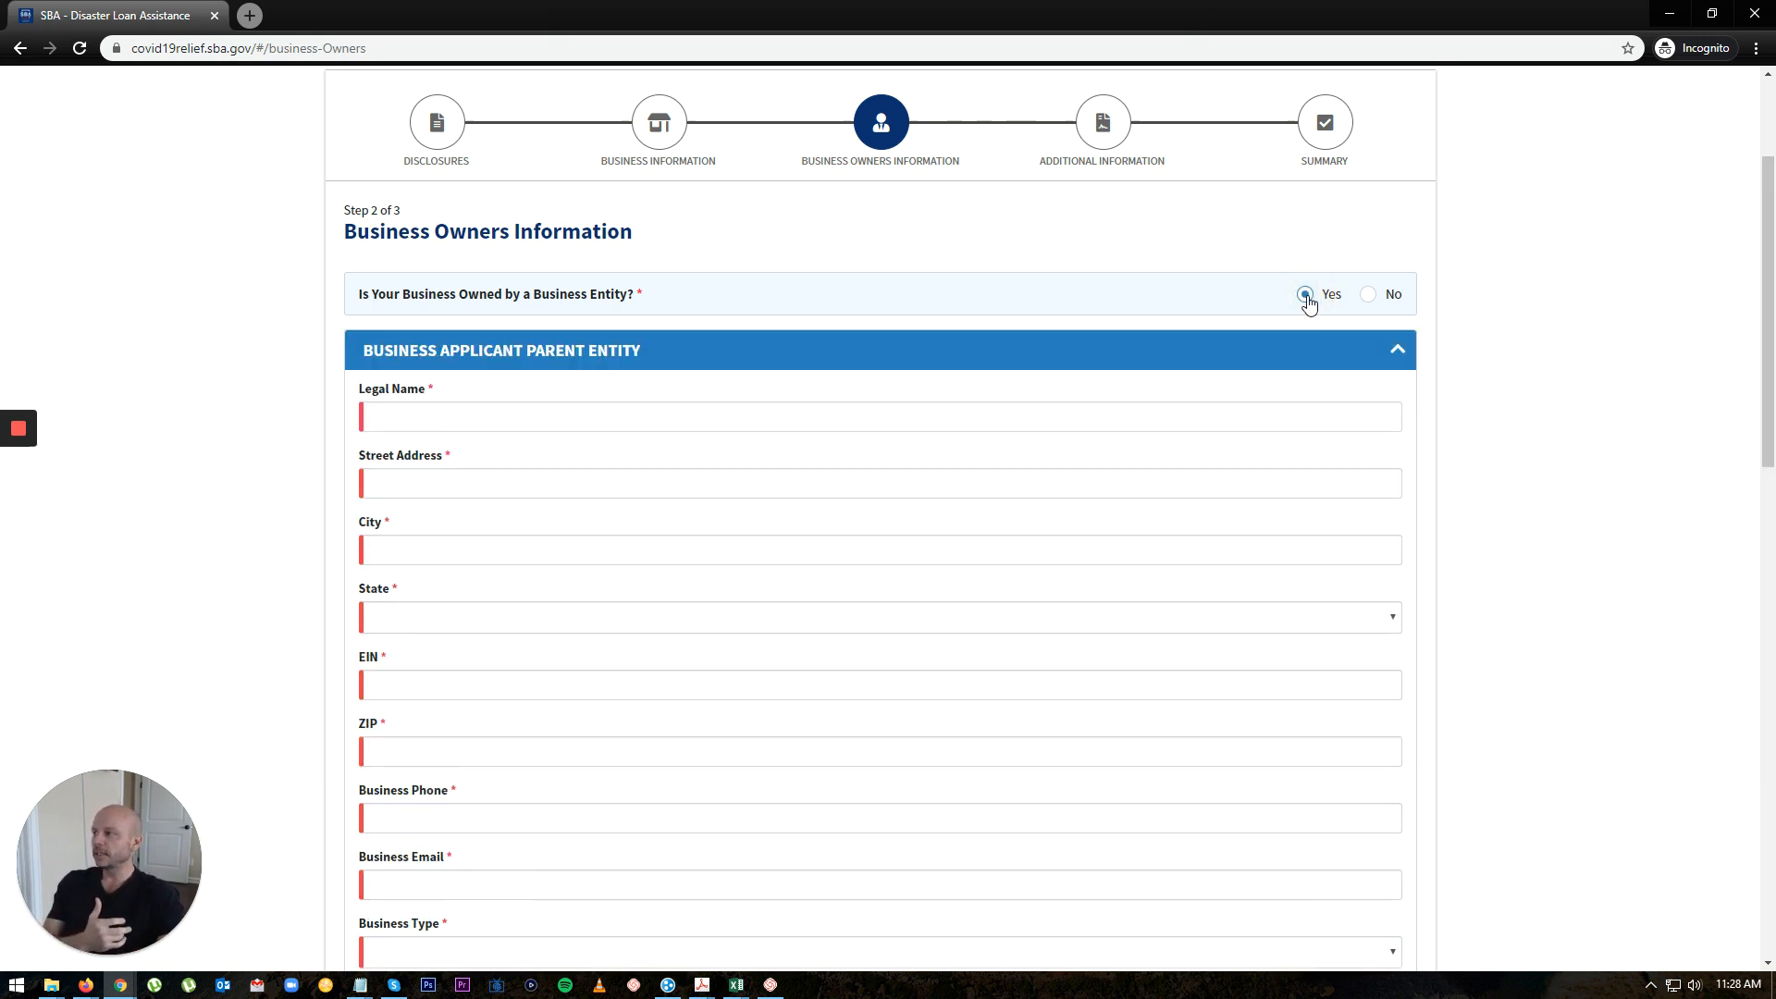
pyautogui.scroll(-5, 663, 425)
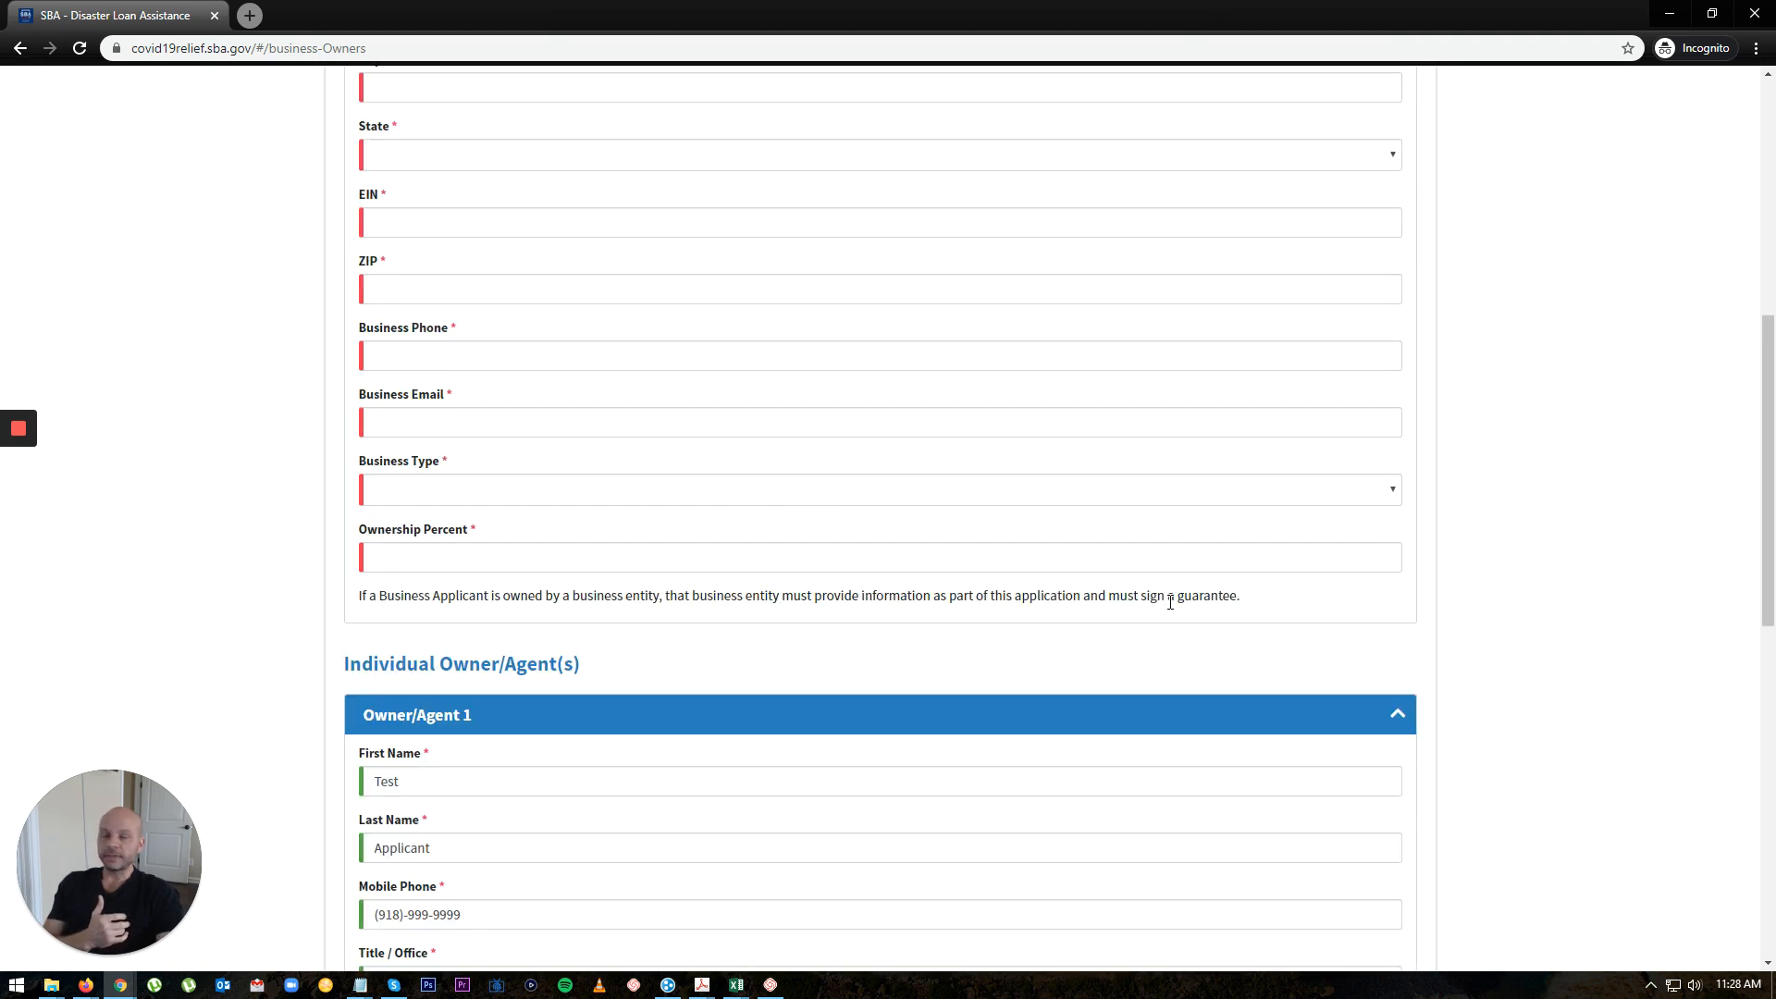
pyautogui.scroll(4, 1167, 593)
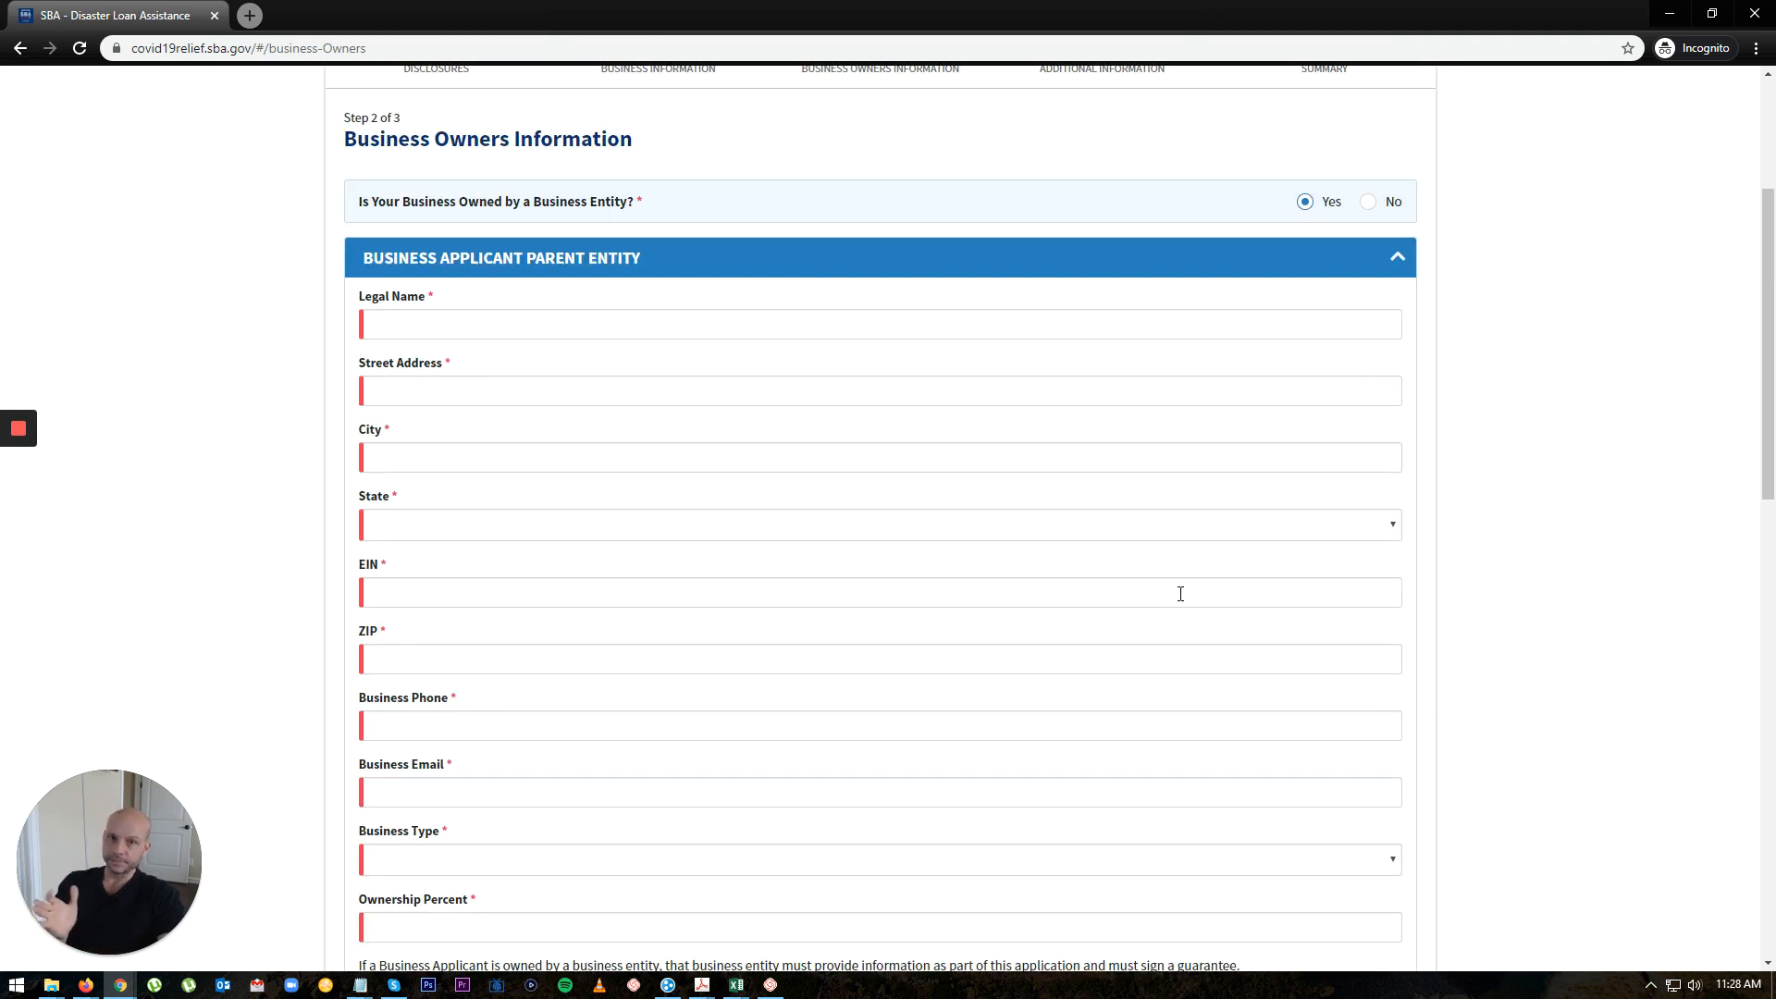
pyautogui.scroll(-1, 1178, 596)
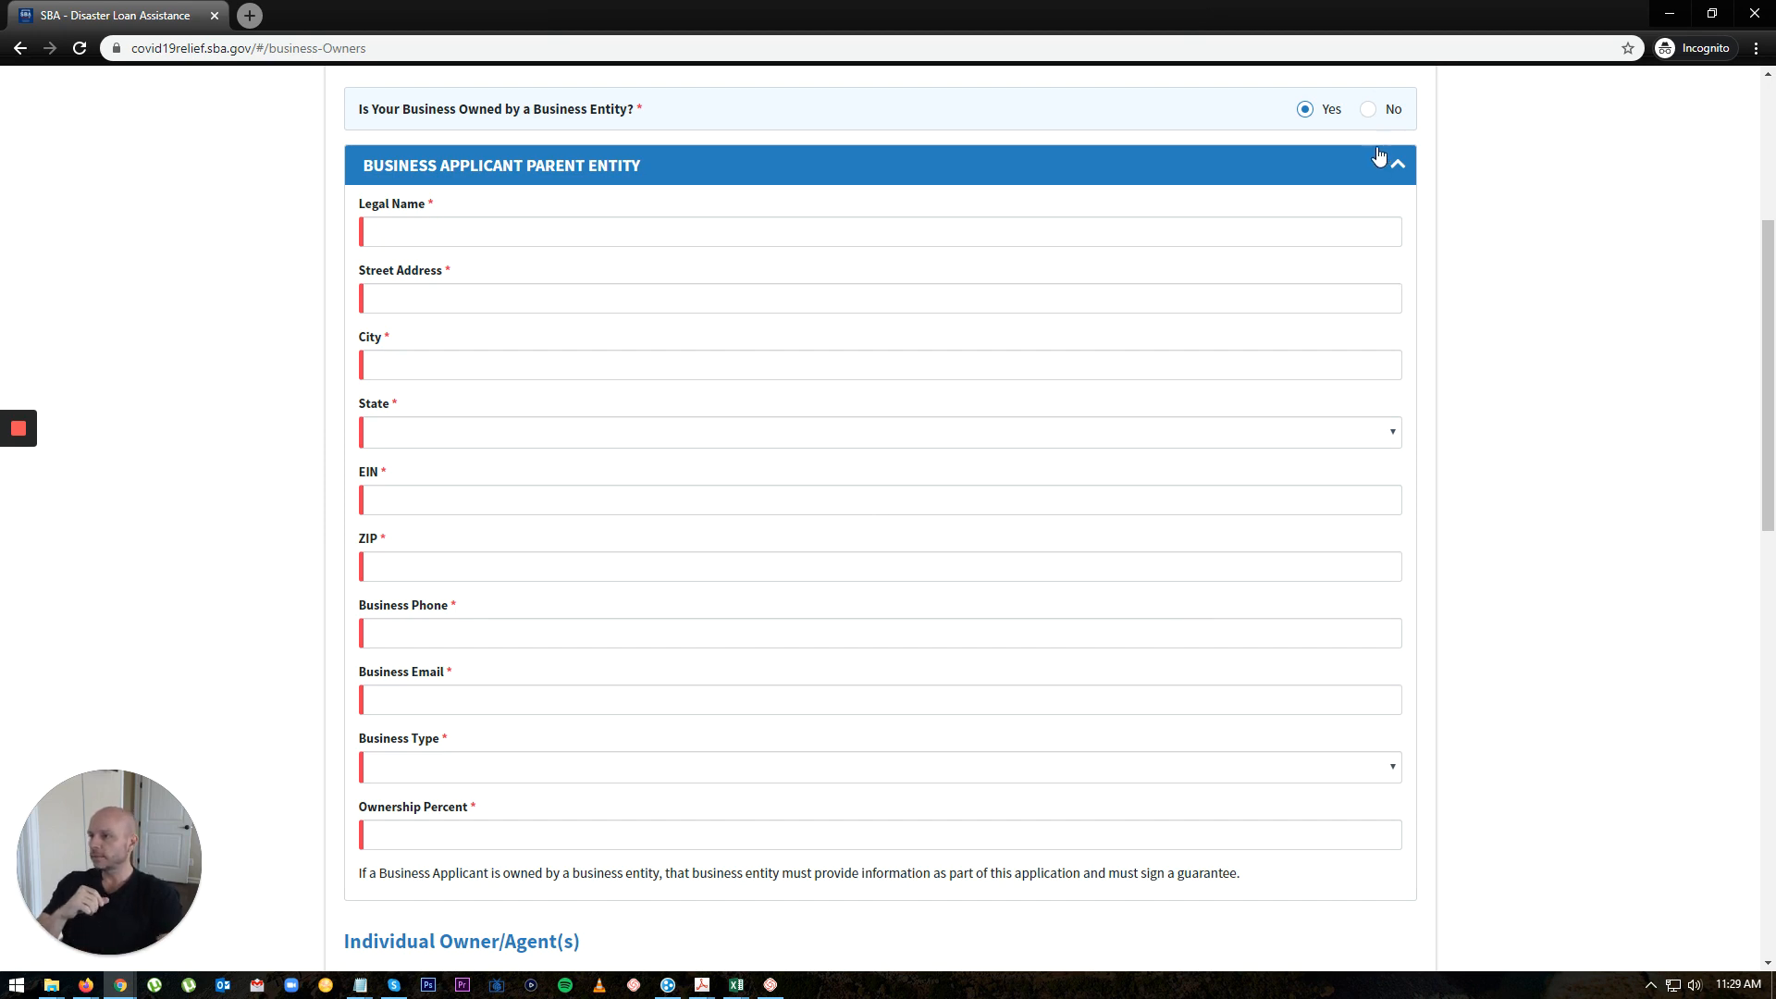
# Step: Change business-entity ownership to No and continue to Additional Information
pyautogui.click(1368, 109)
pyautogui.scroll(-5, 1543, 417)
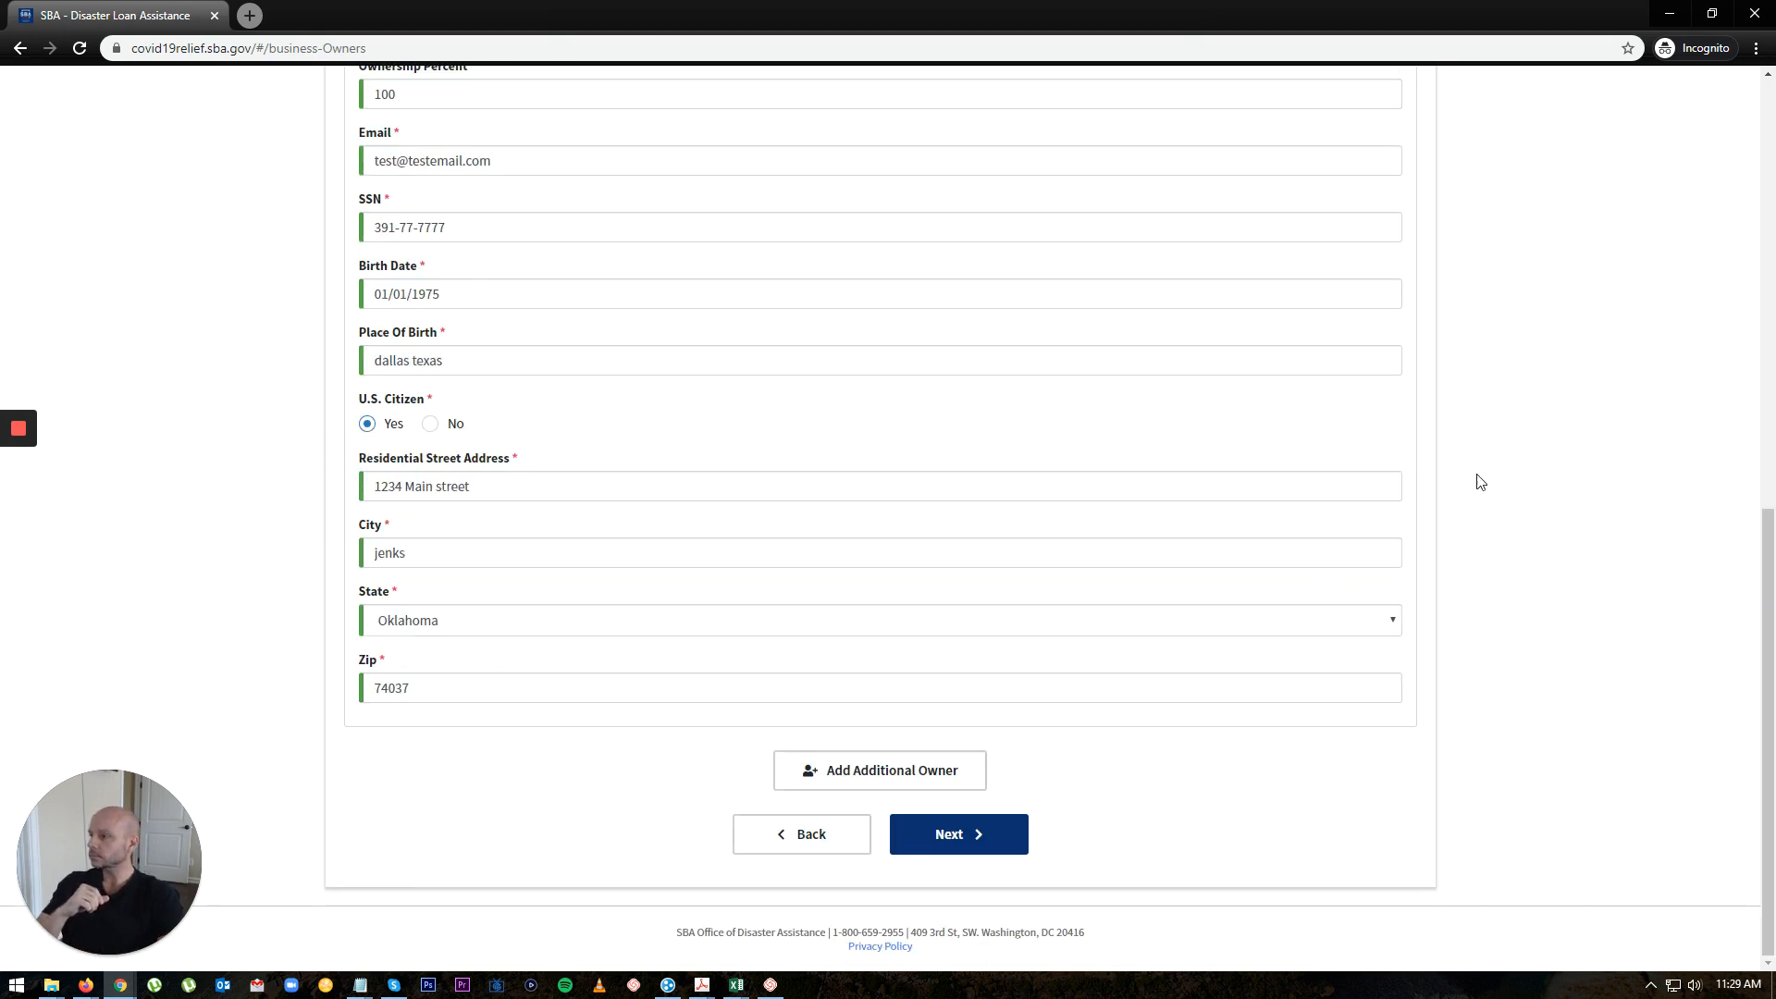
pyautogui.click(988, 842)
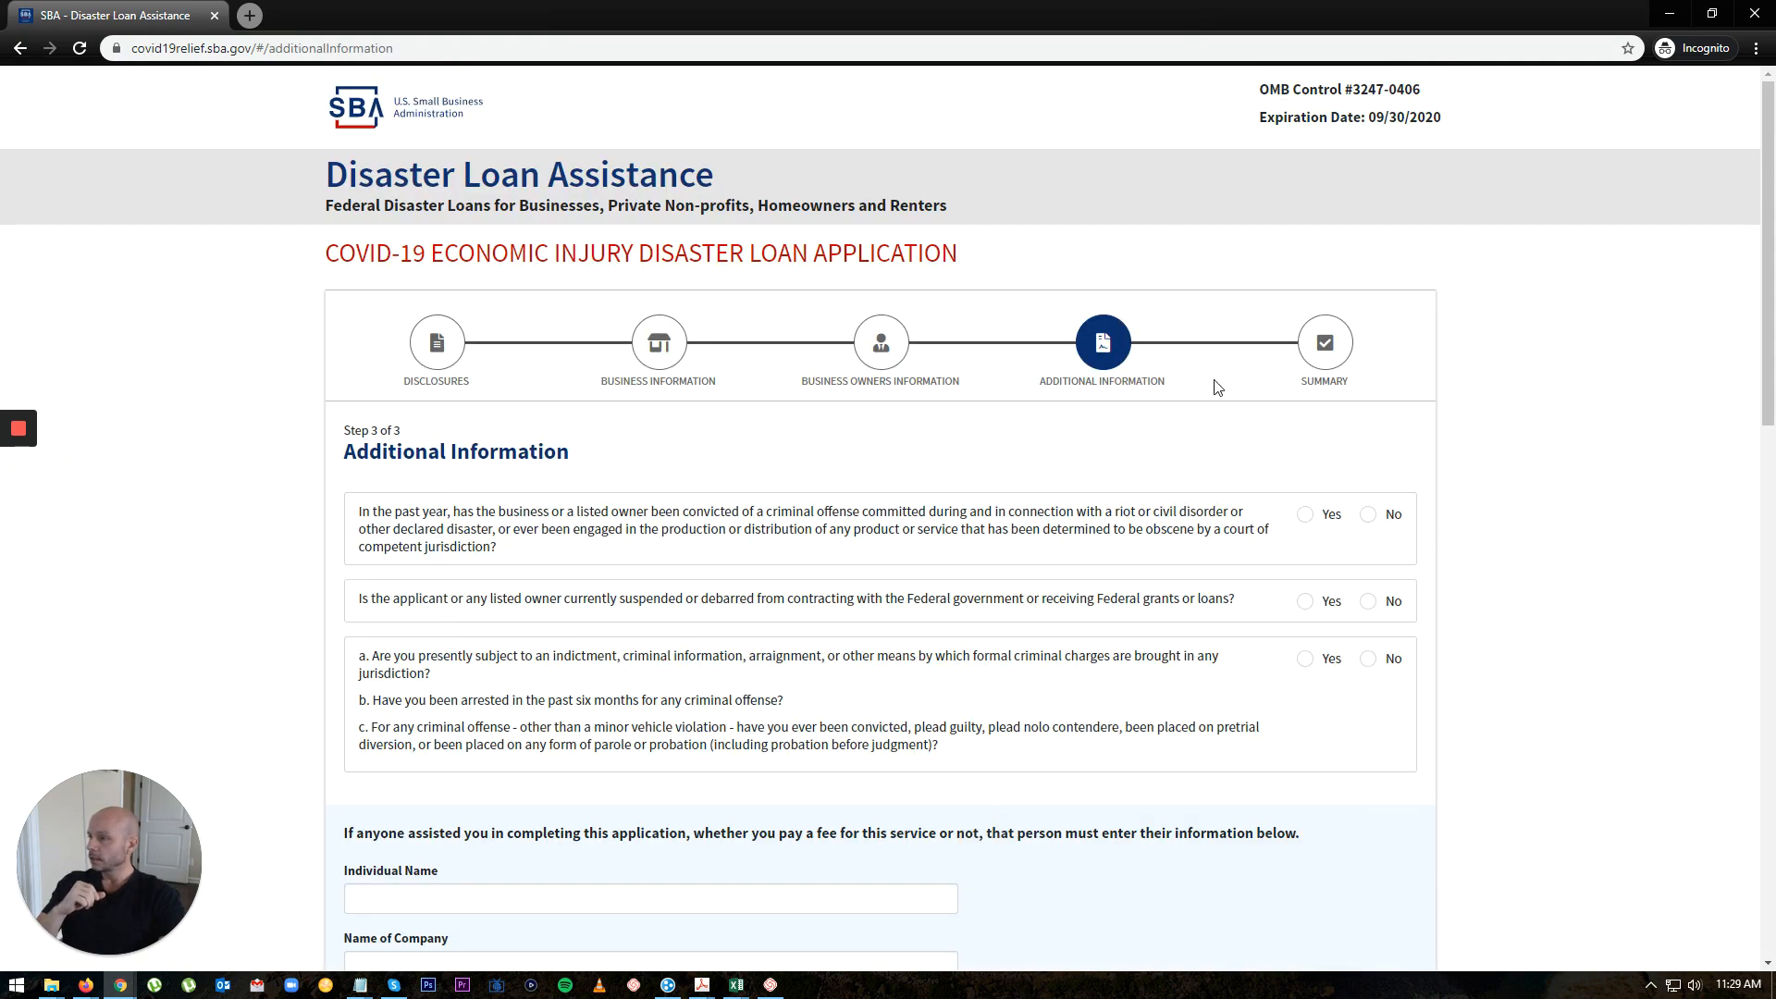
# Step: Answer No to the riot-conviction, debarment and pending criminal charges questions
pyautogui.scroll(-1, 1499, 471)
pyautogui.scroll(-3, 1499, 472)
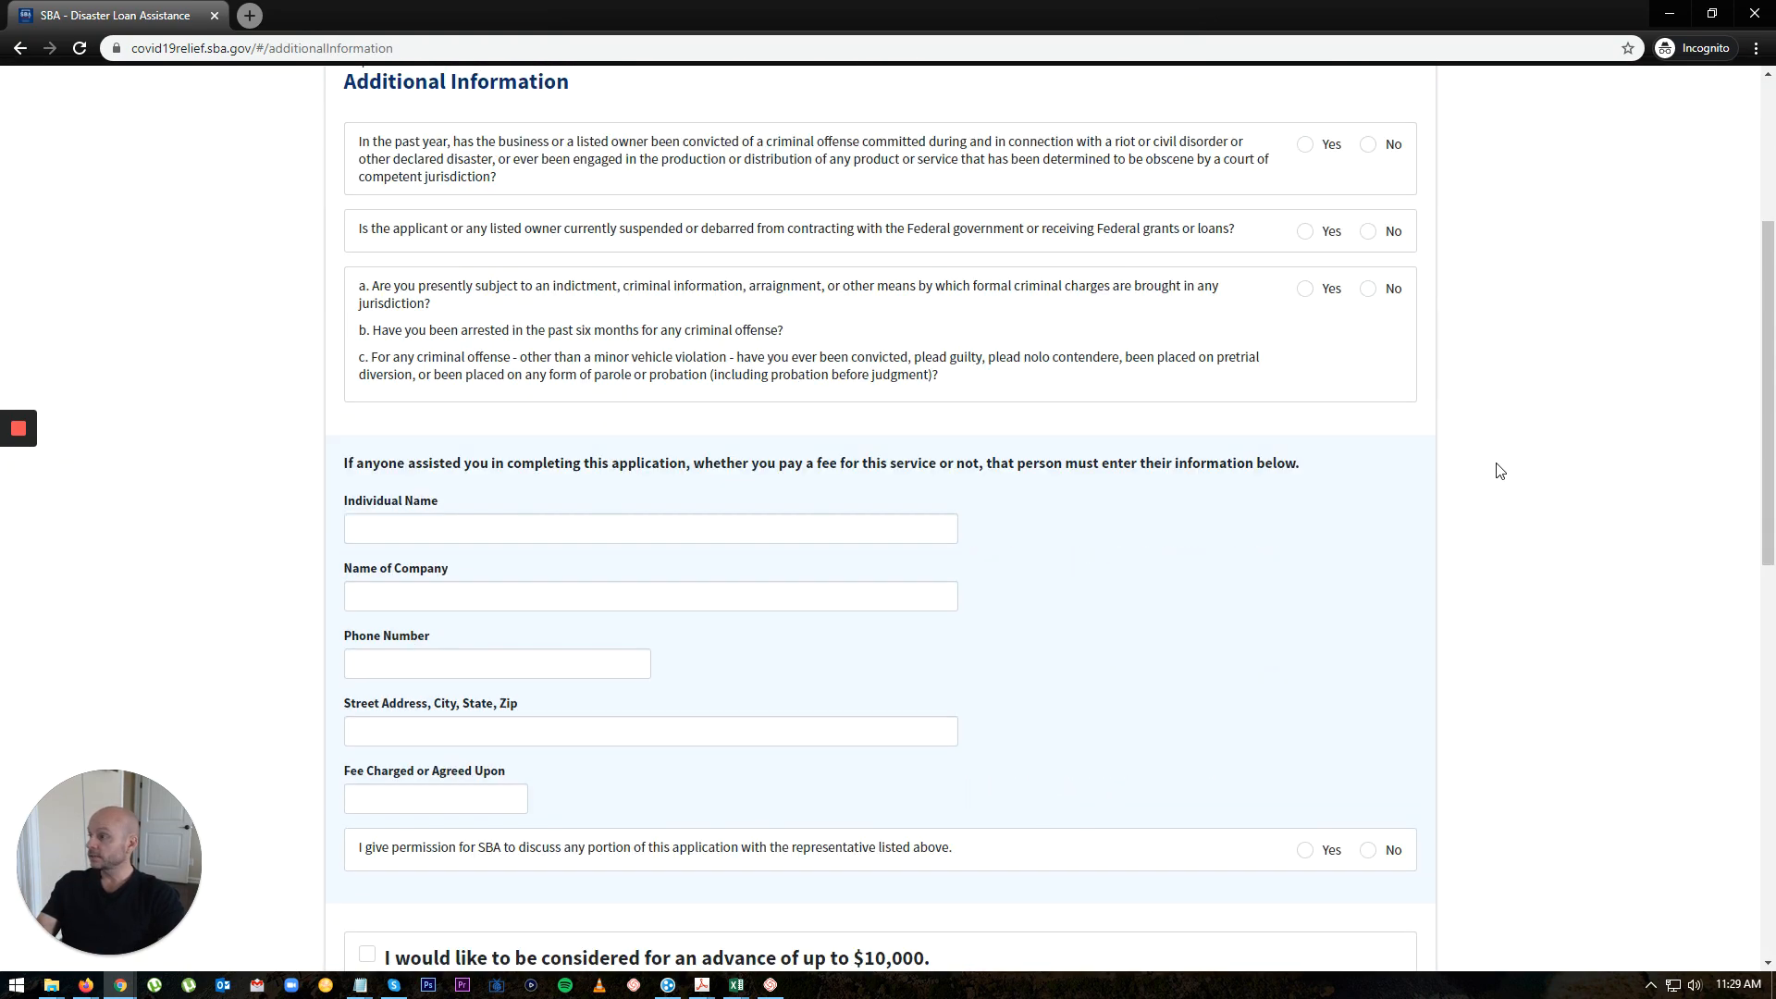
pyautogui.scroll(2, 1207, 462)
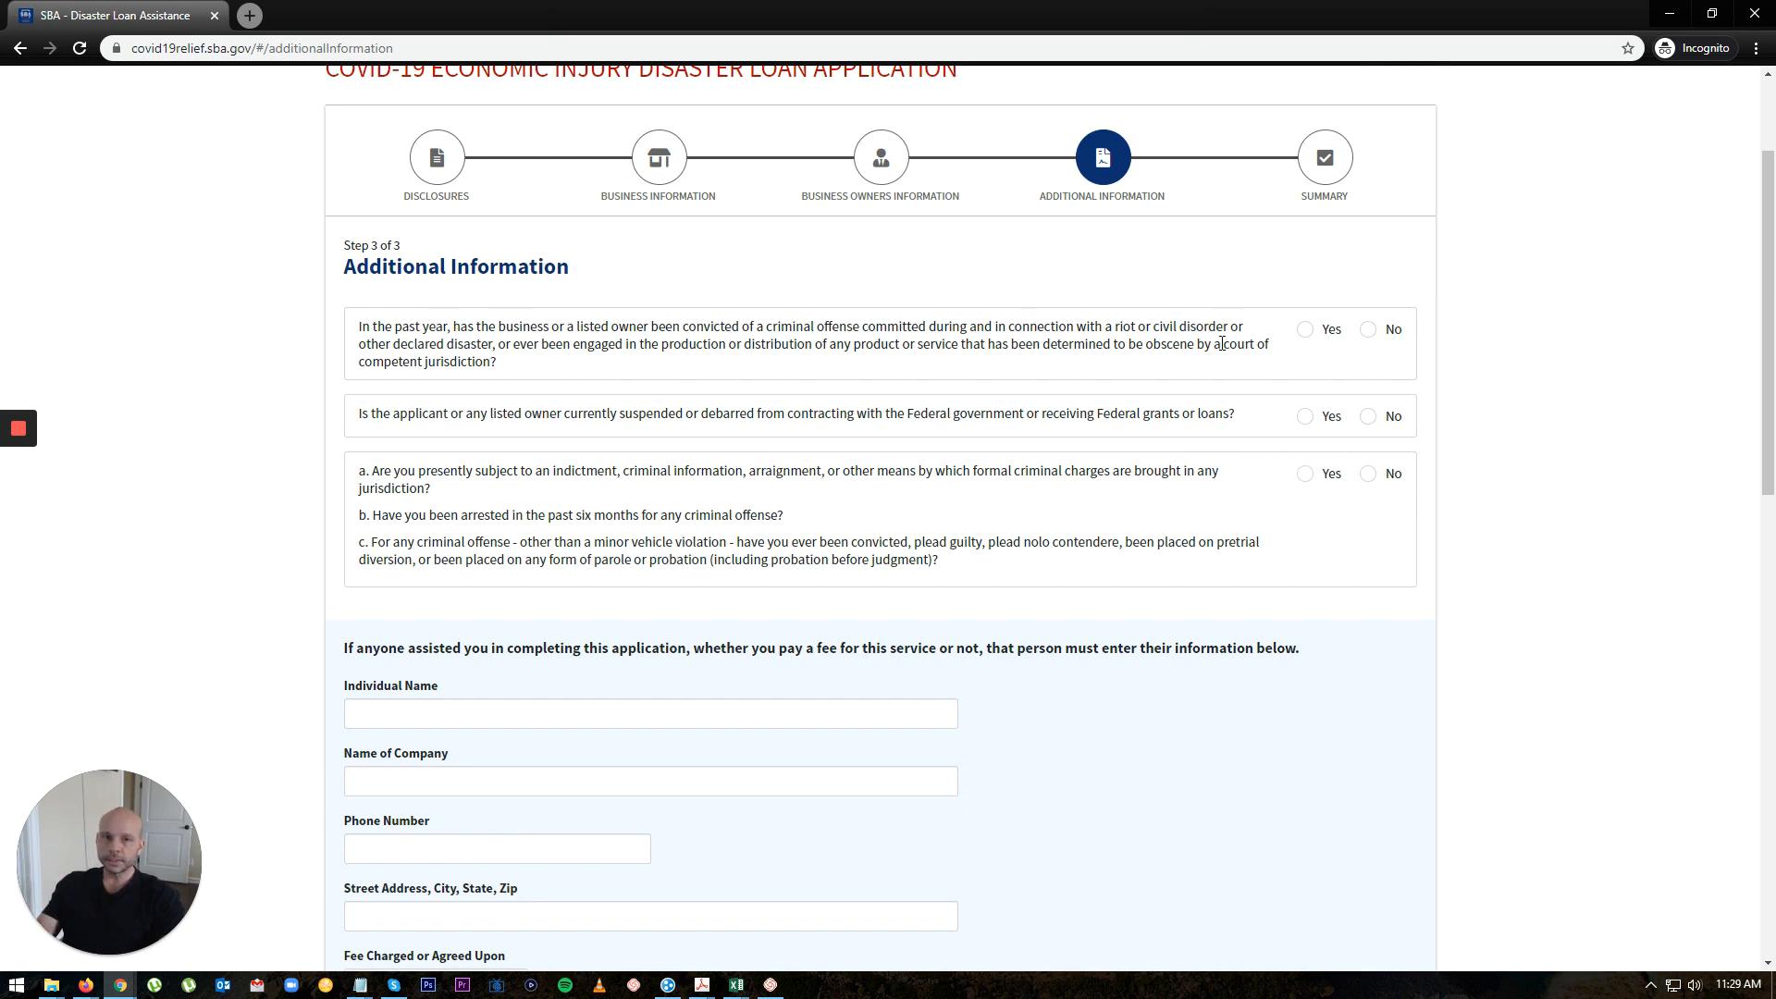
pyautogui.click(1370, 331)
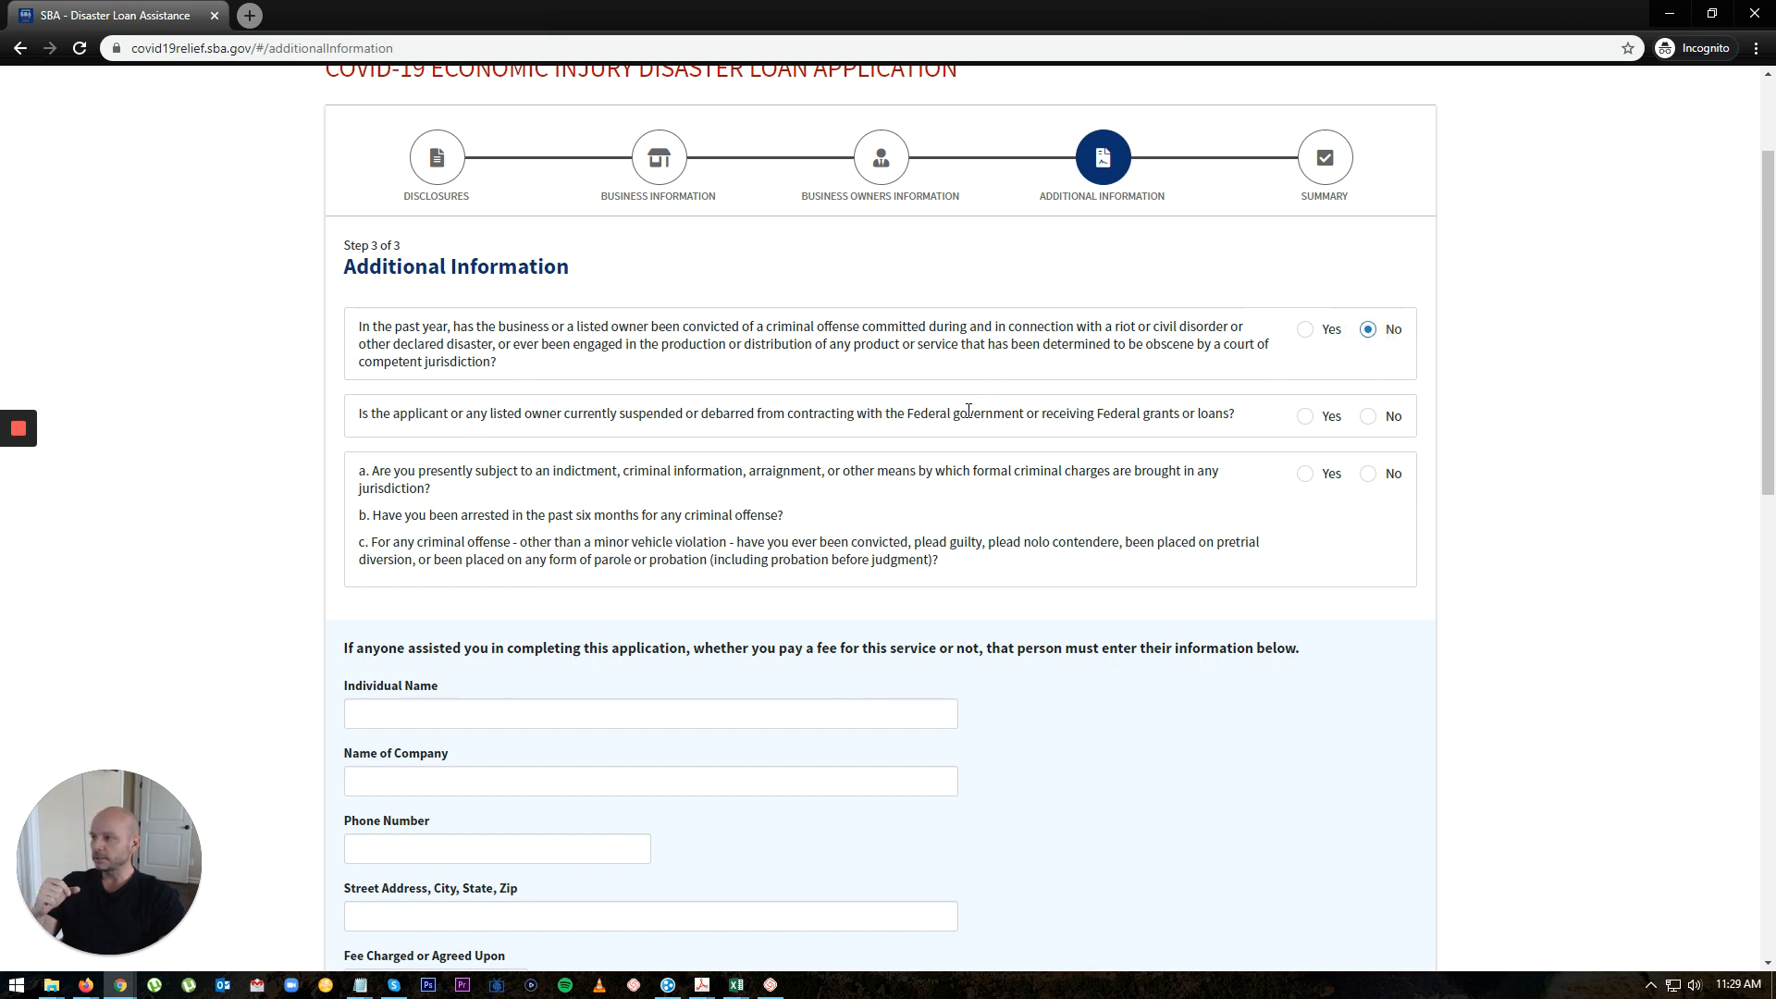
pyautogui.click(1369, 418)
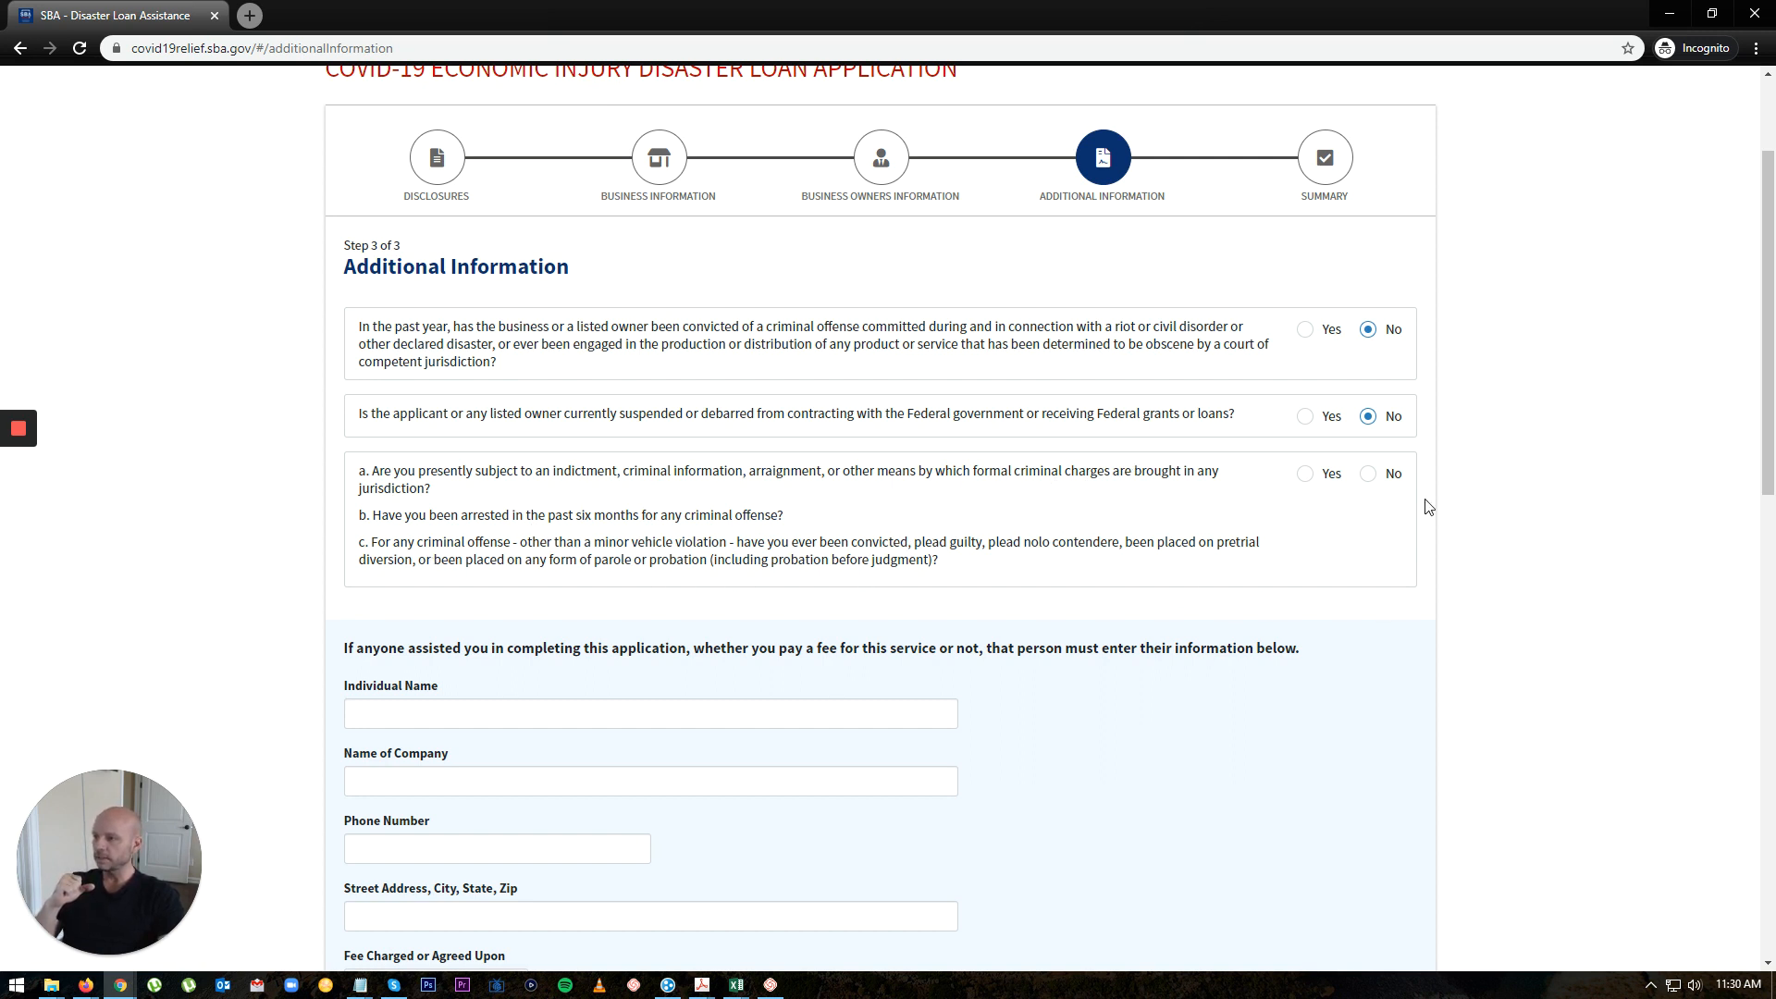
pyautogui.click(1369, 475)
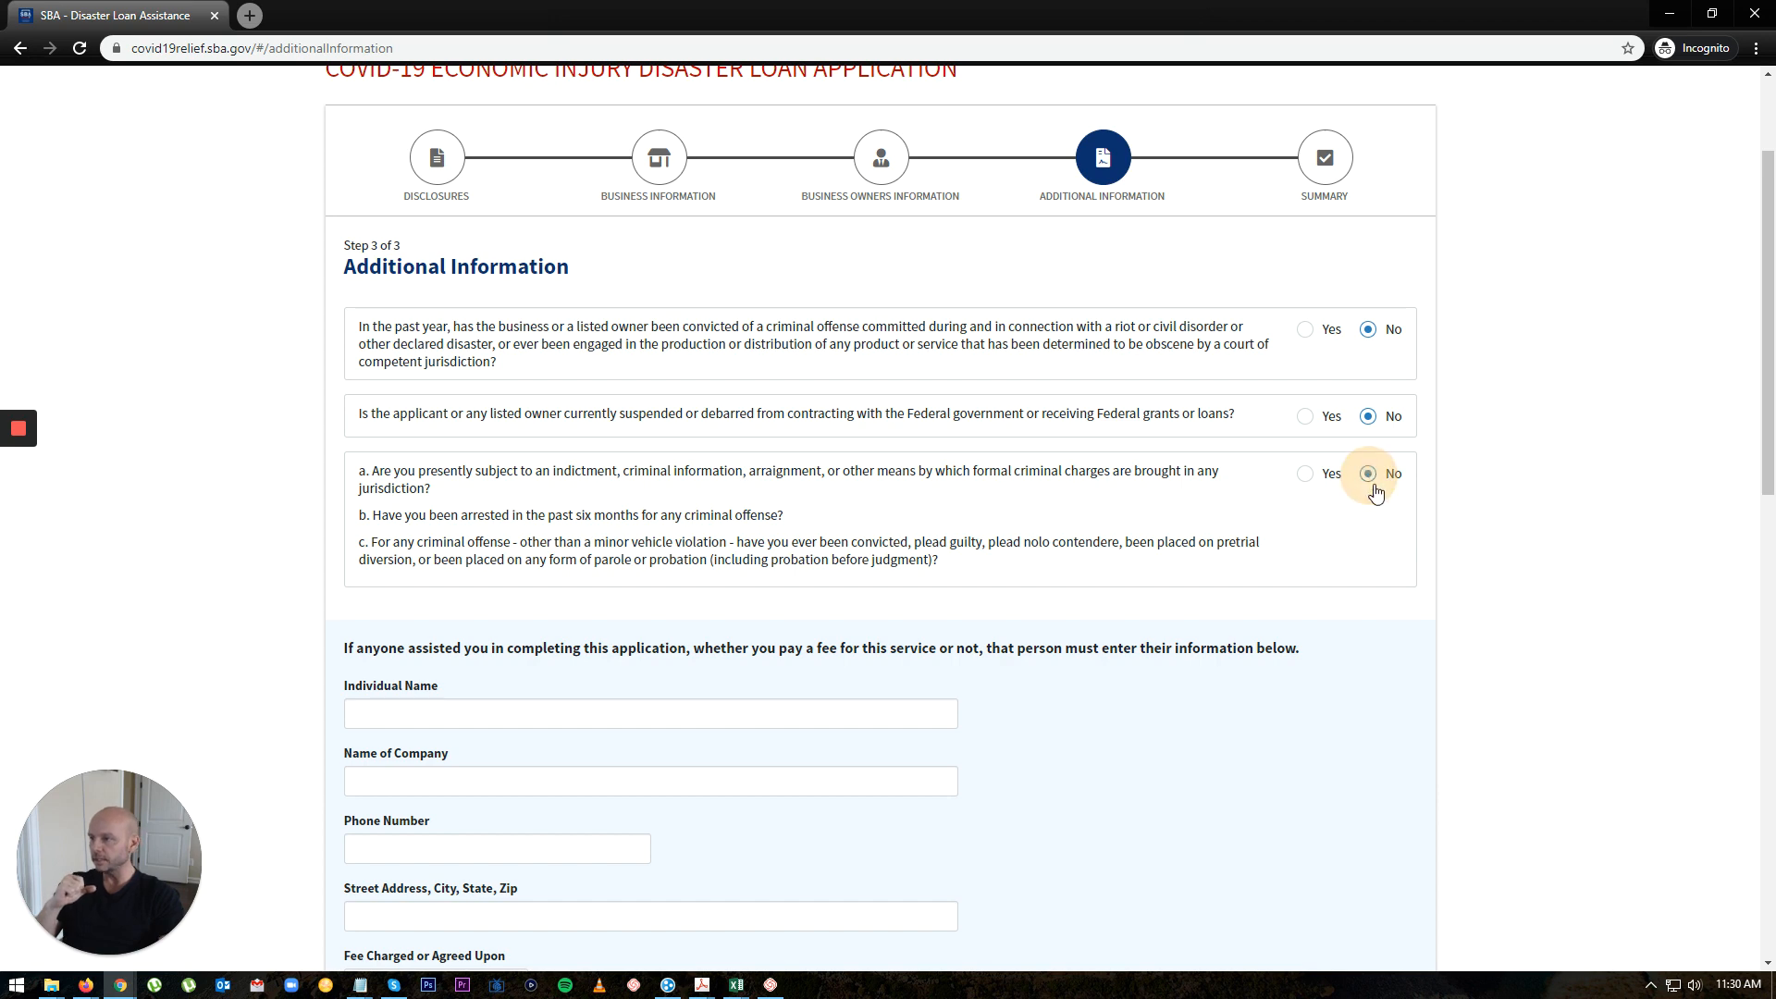
# Step: Deny permission to speak with a representative and request the up-to-$10,000 advance
pyautogui.scroll(-1, 1152, 638)
pyautogui.scroll(-3, 1153, 638)
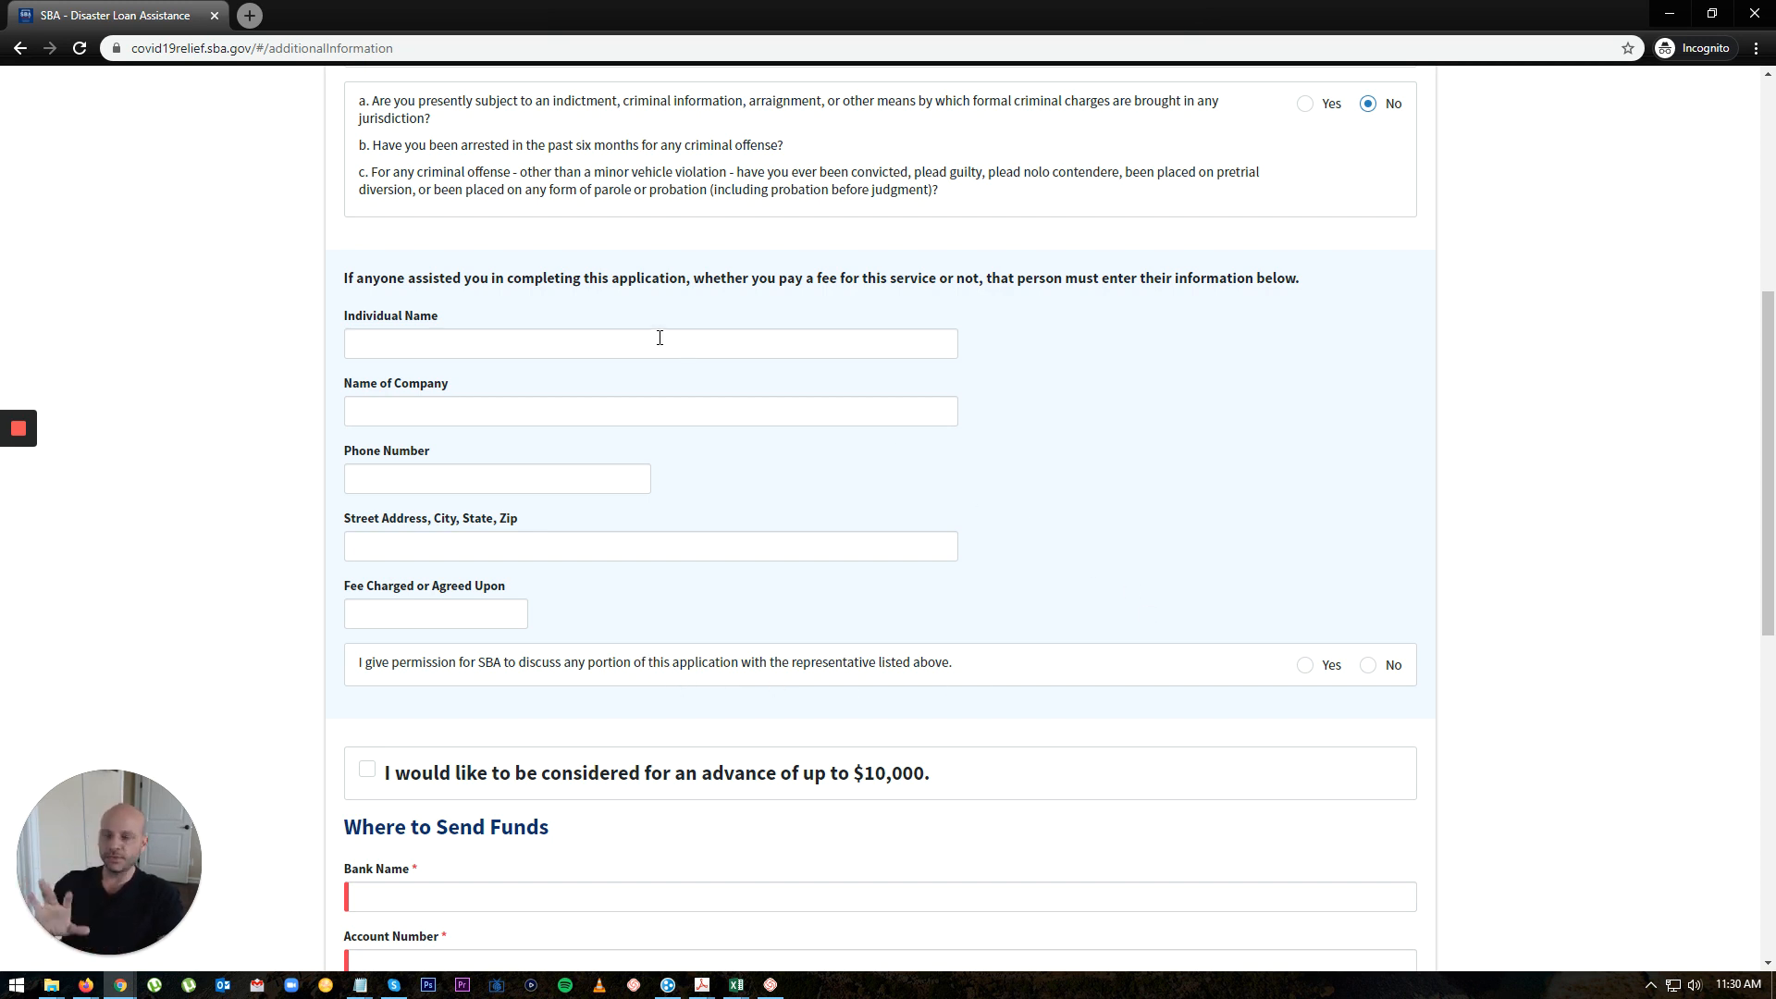
pyautogui.click(1369, 666)
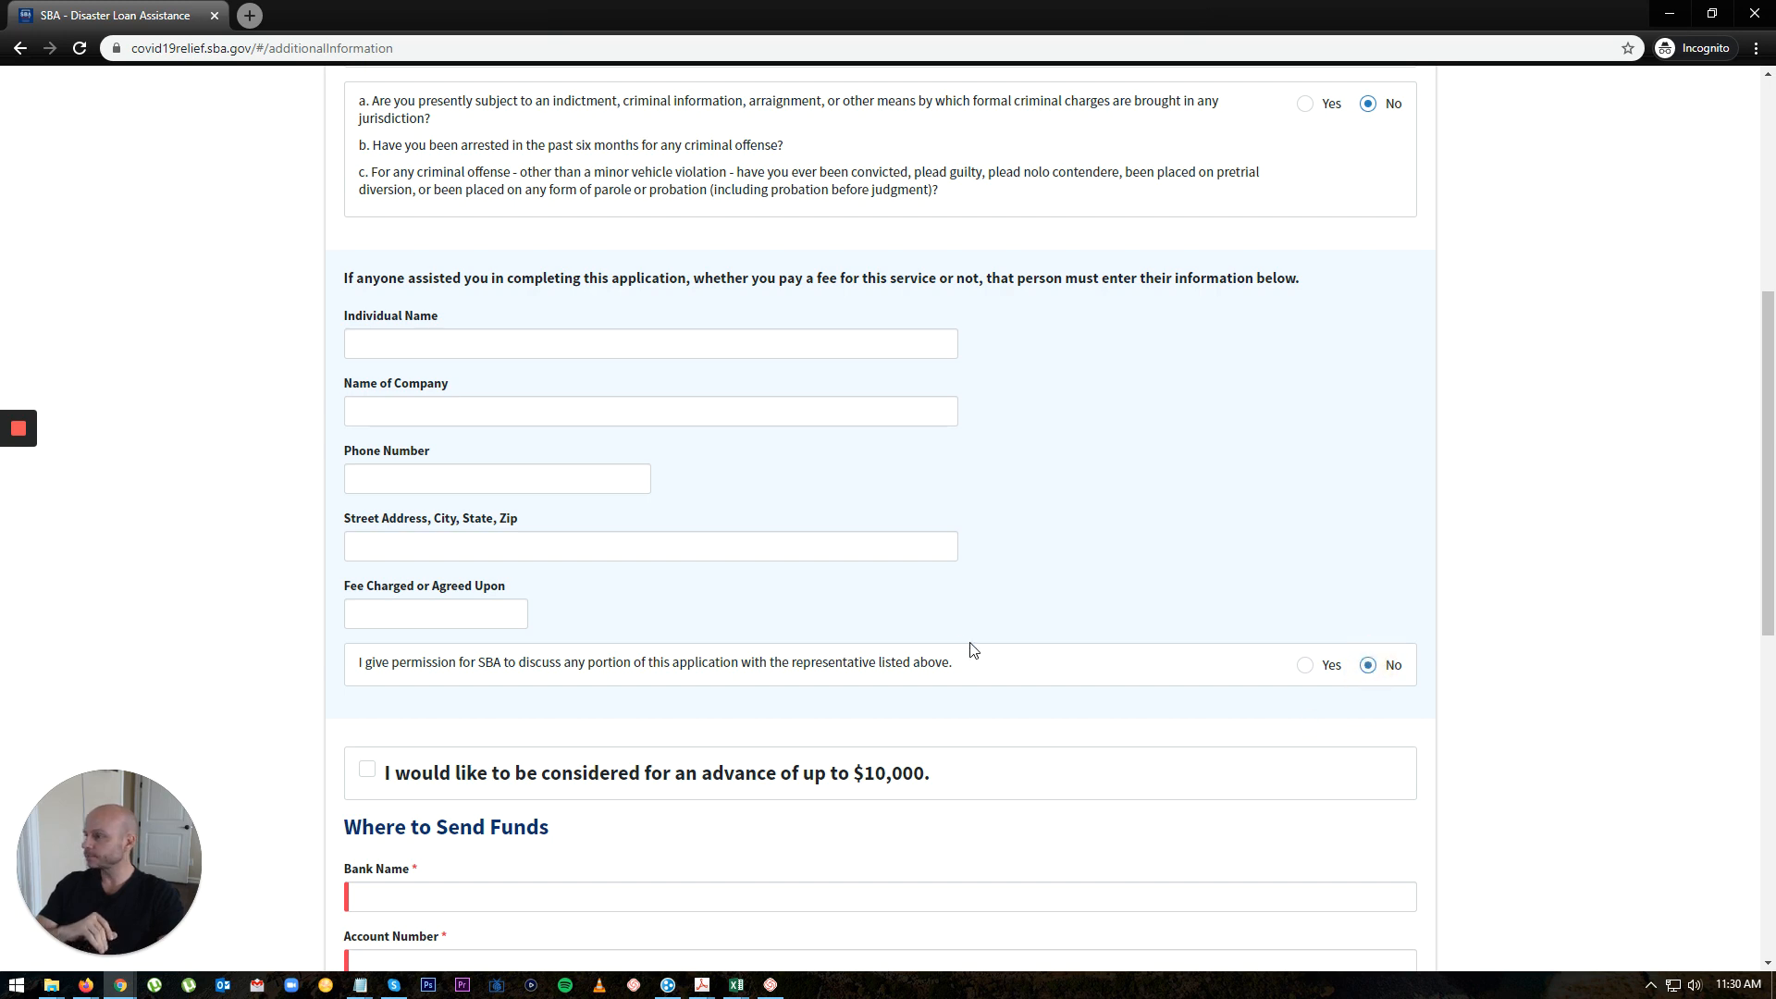
pyautogui.scroll(-3, 969, 648)
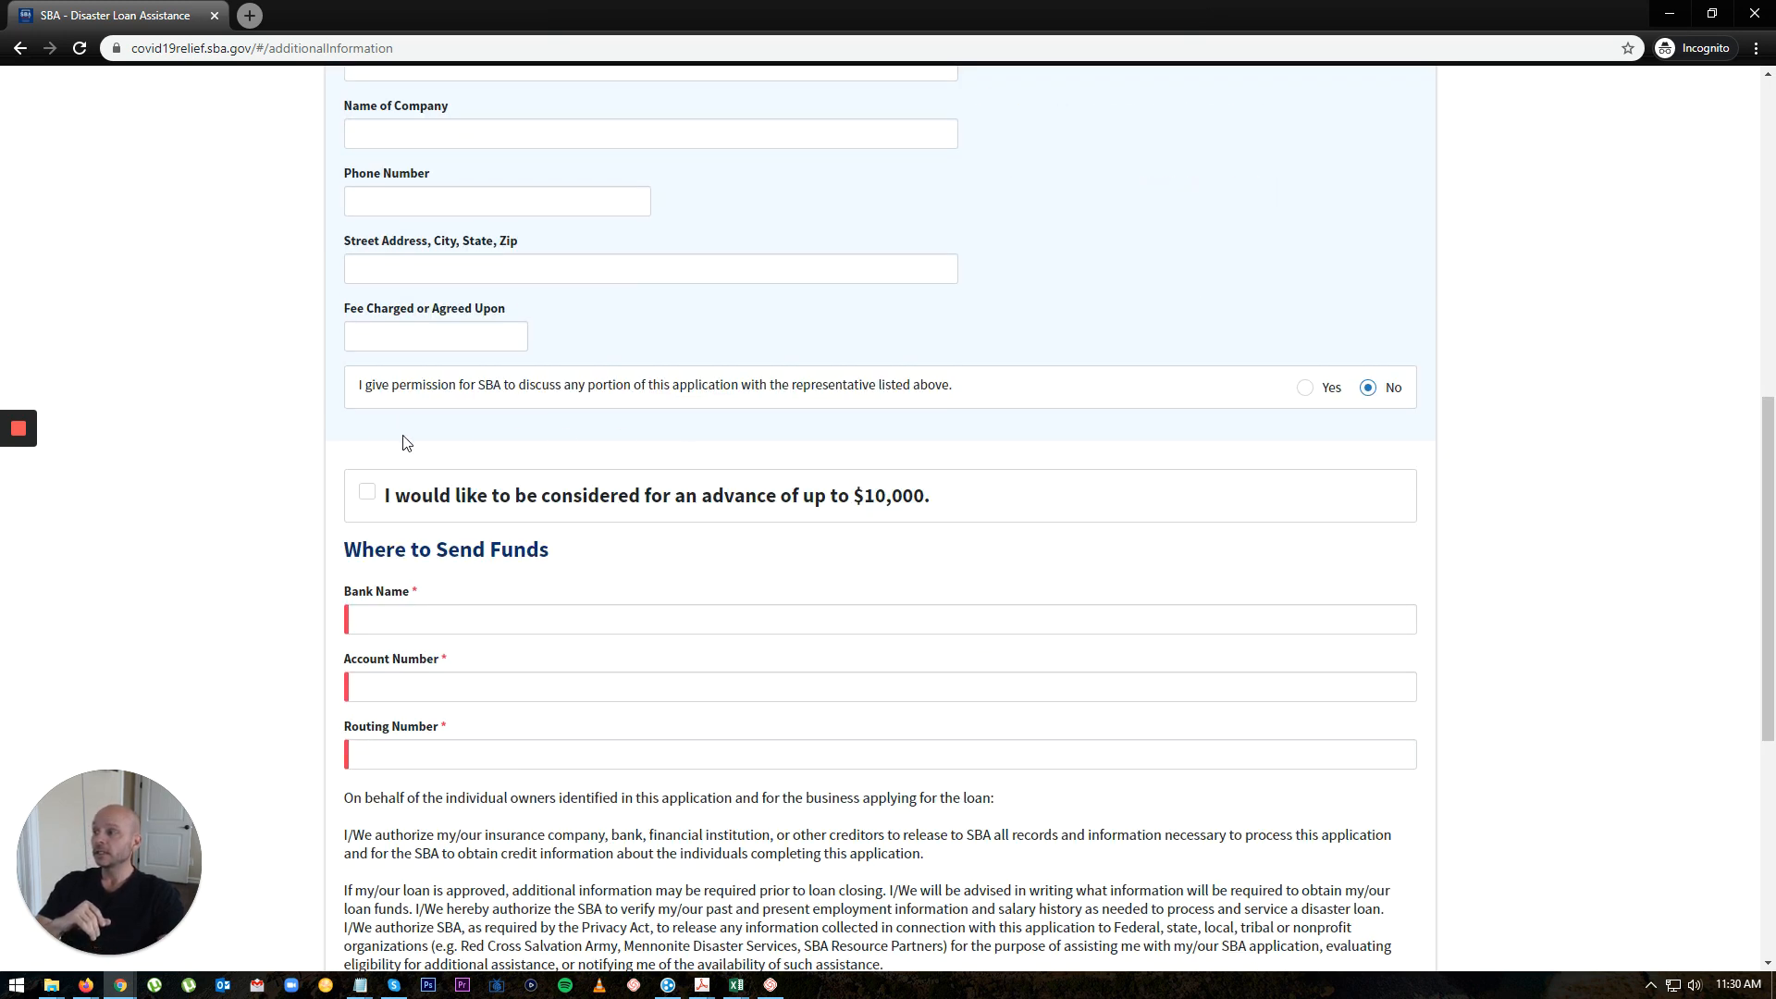
pyautogui.click(366, 503)
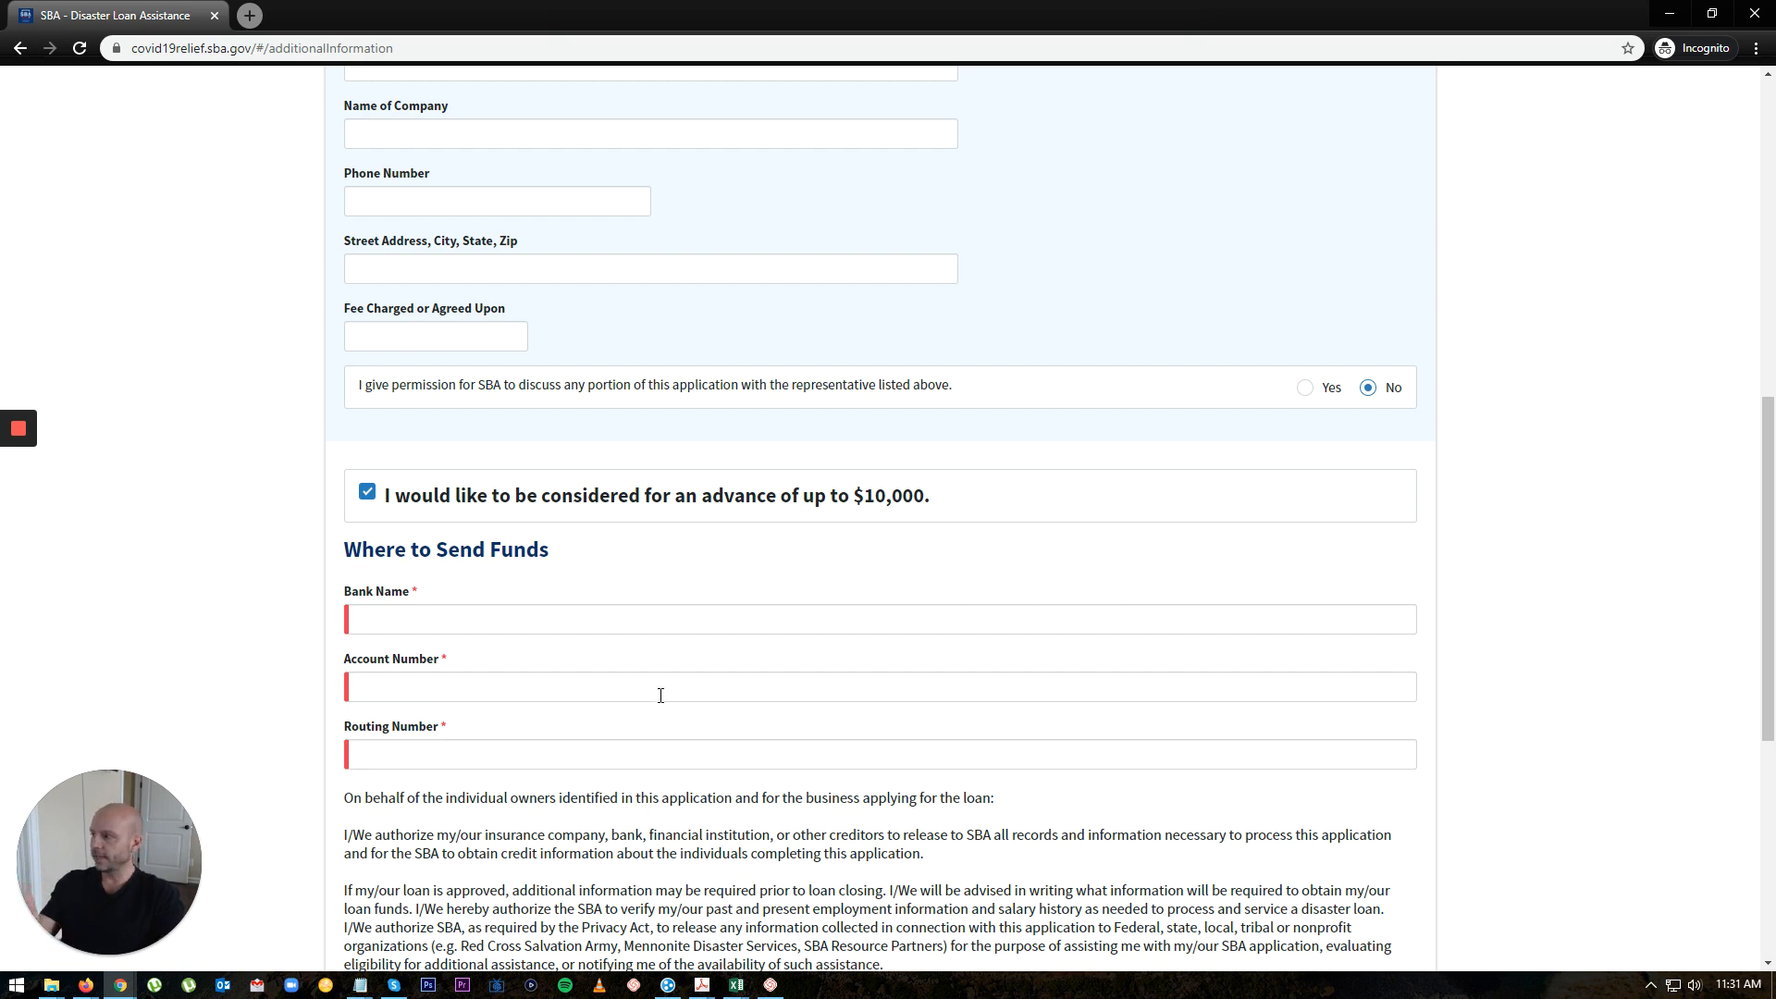
# Step: Enter 'Bank of America' as the bank, then the account number and a corrected routing number
pyautogui.click(517, 622)
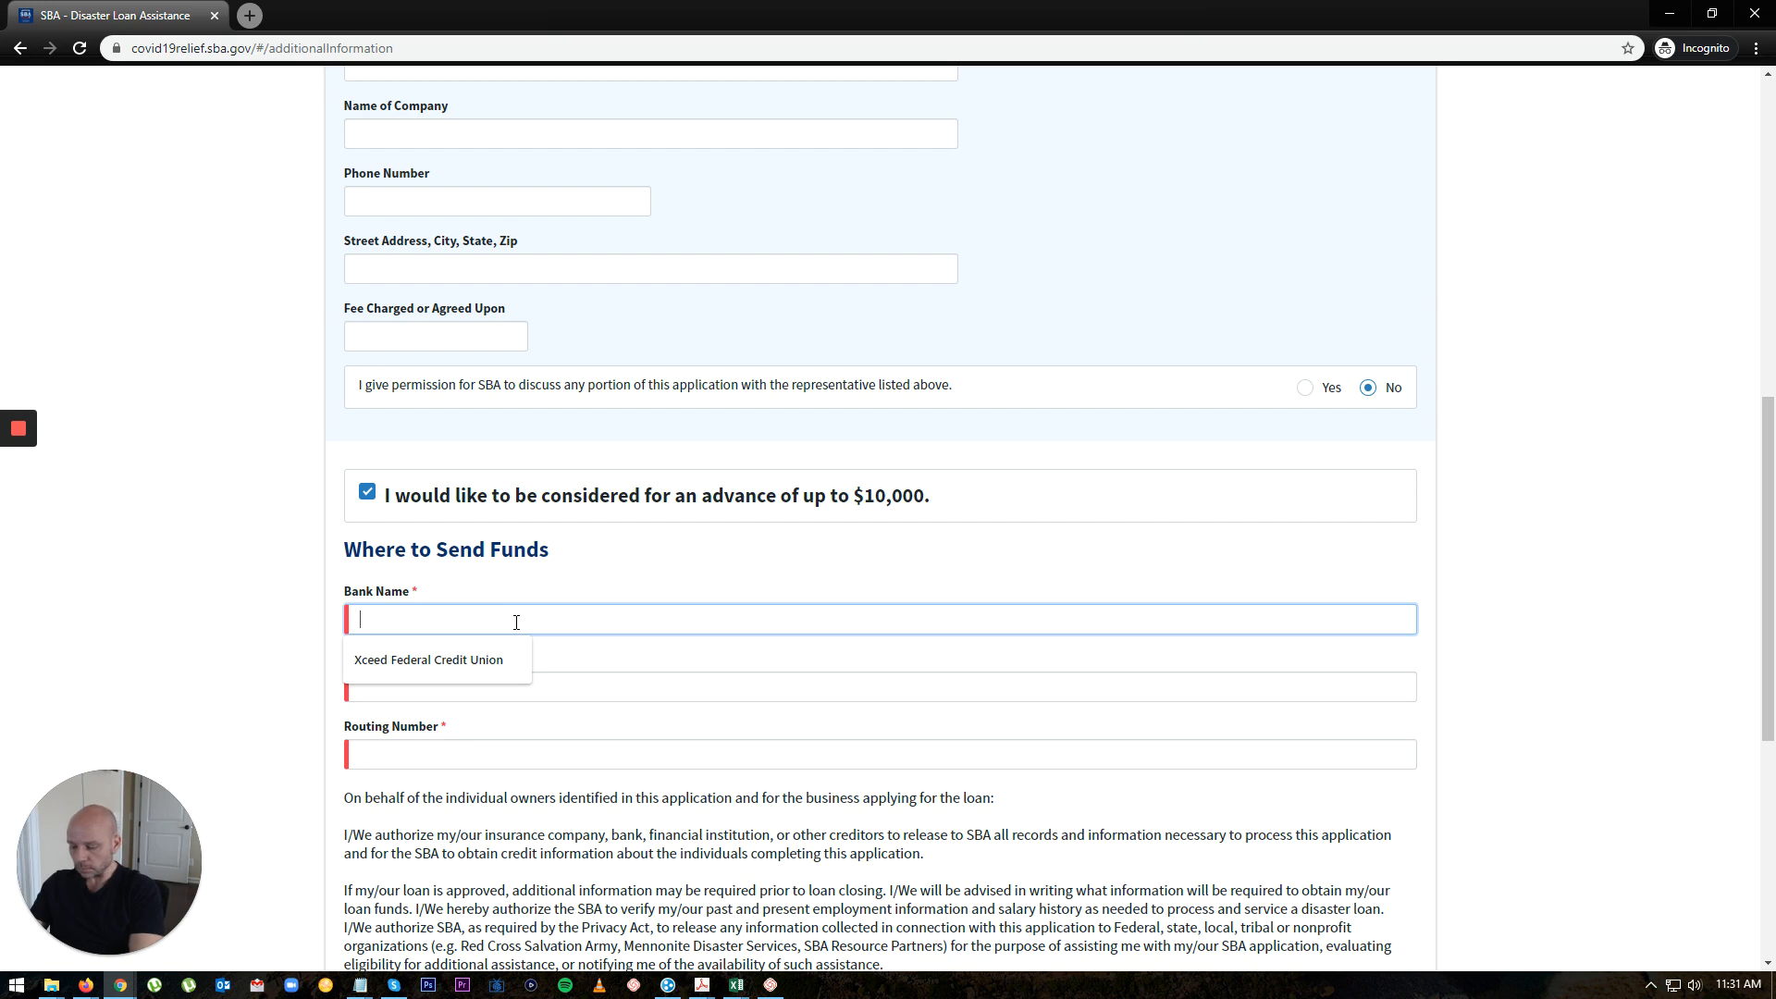
pyautogui.write('Bank ')
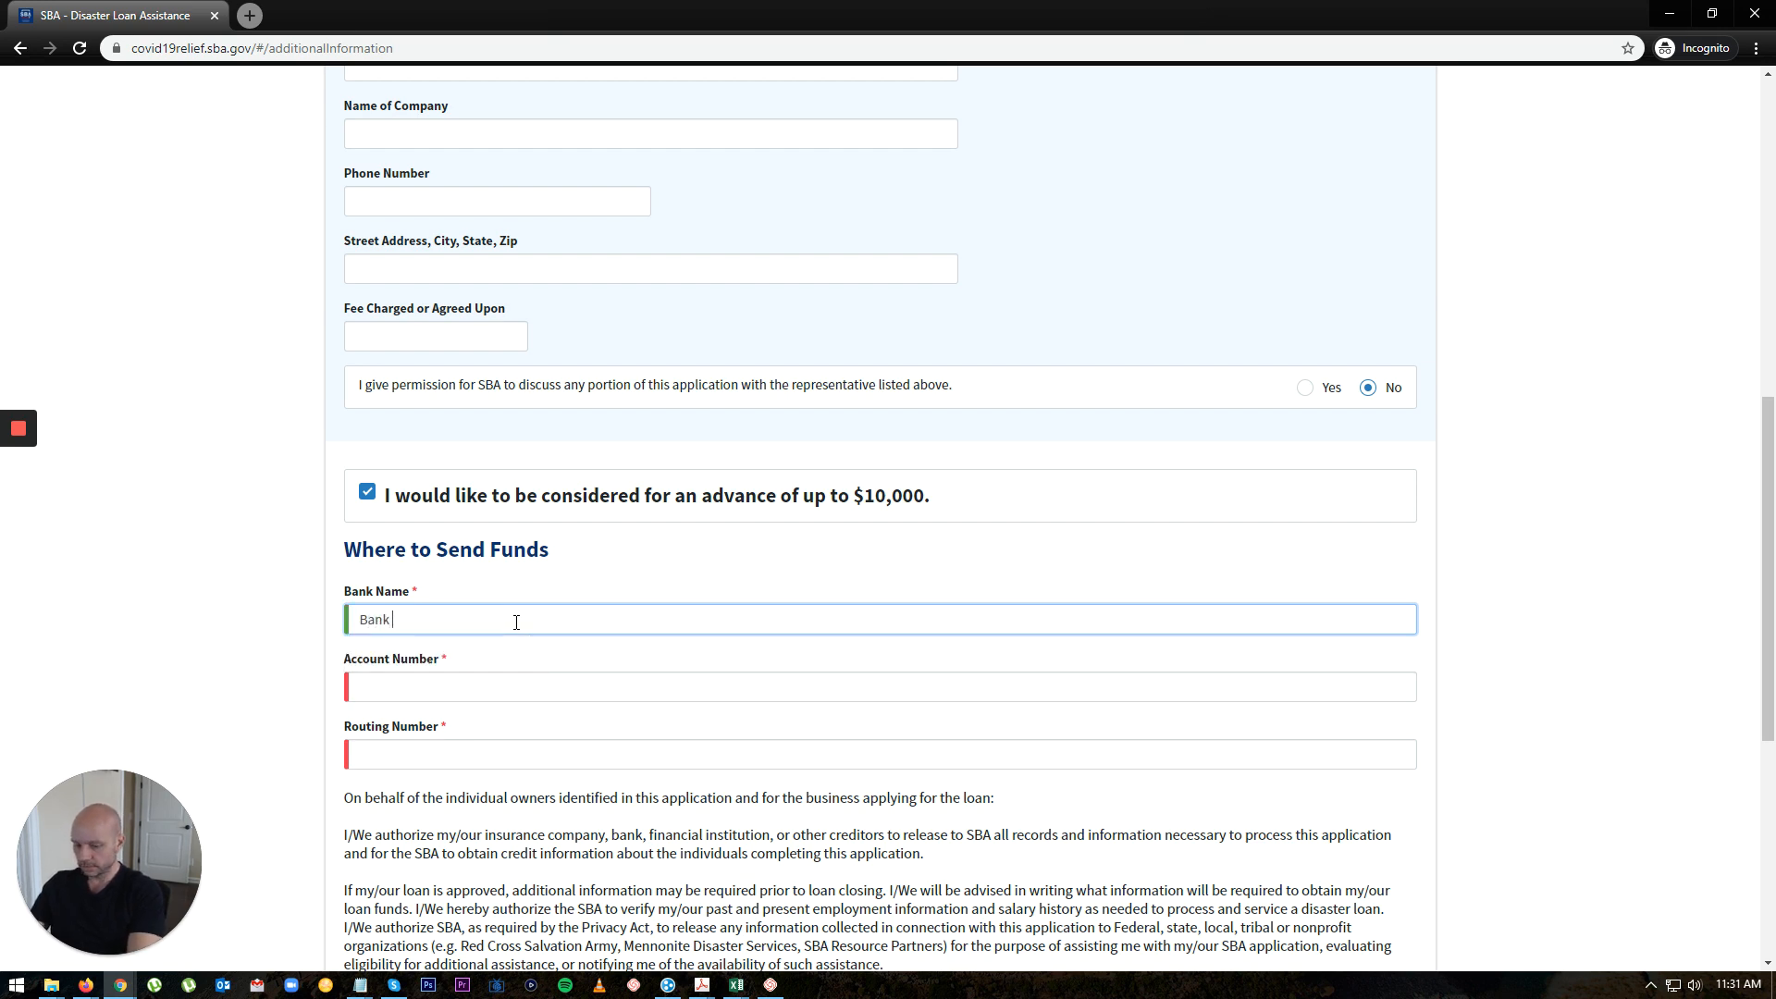
pyautogui.write('of America')
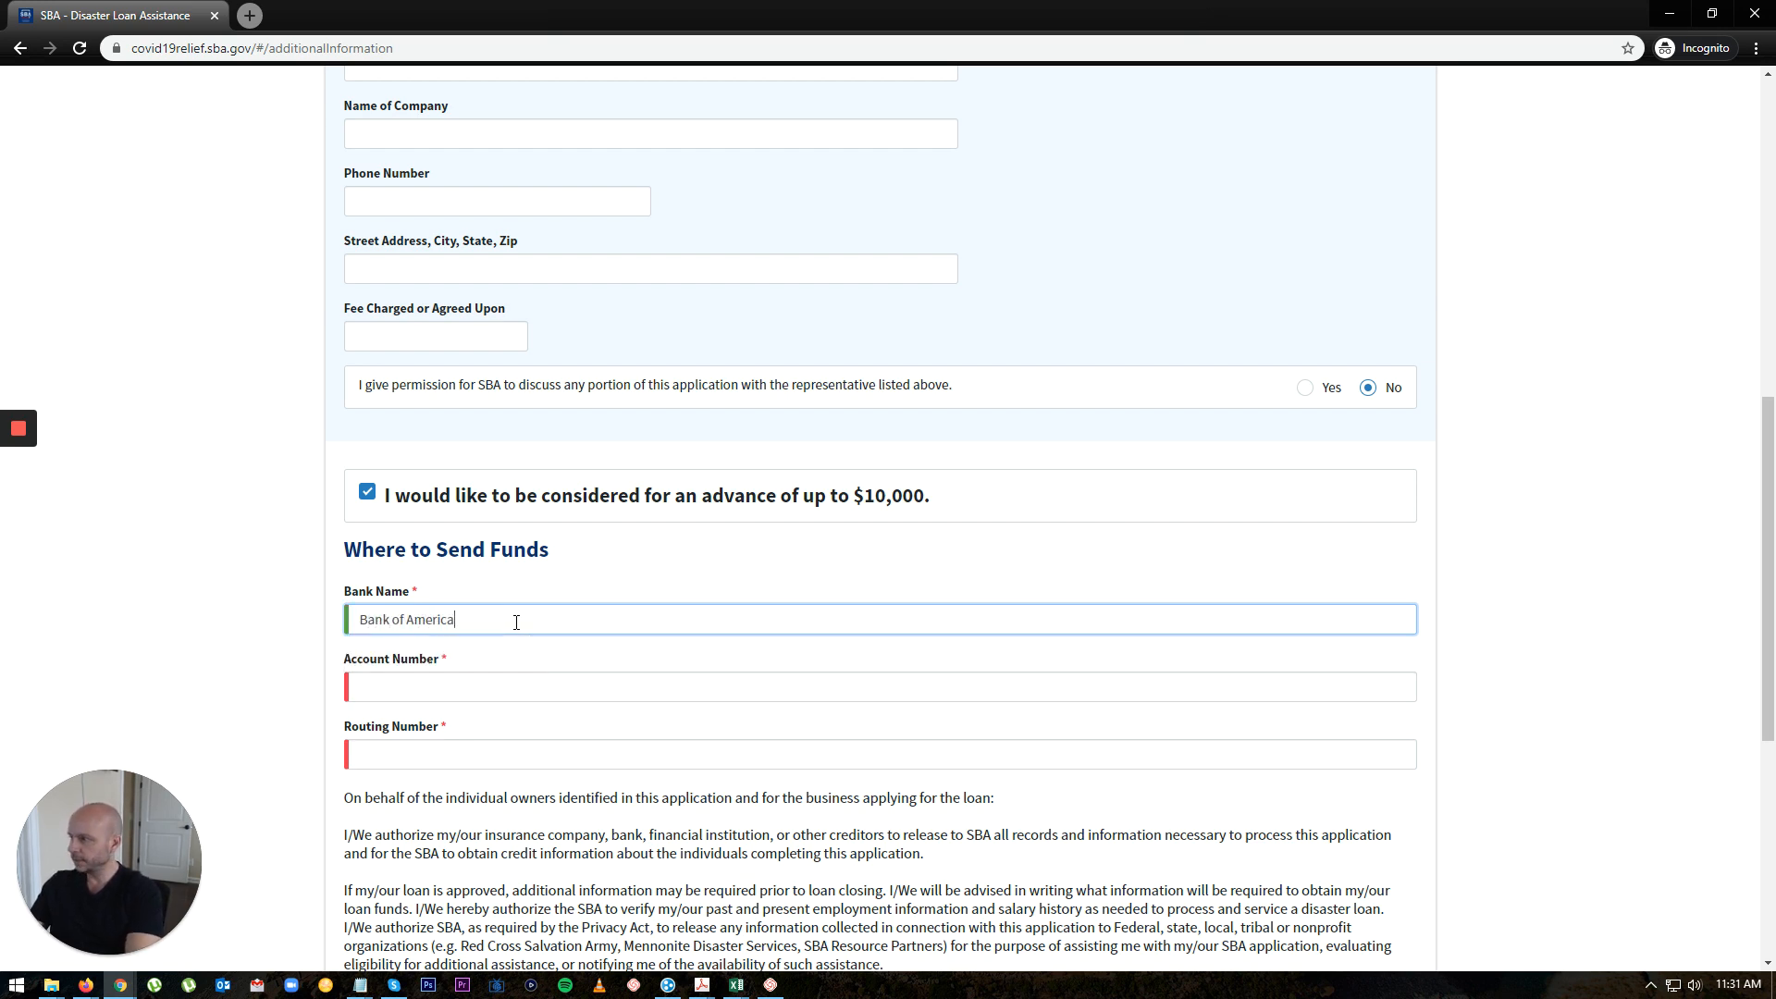
pyautogui.press('Tab')
pyautogui.write('1')
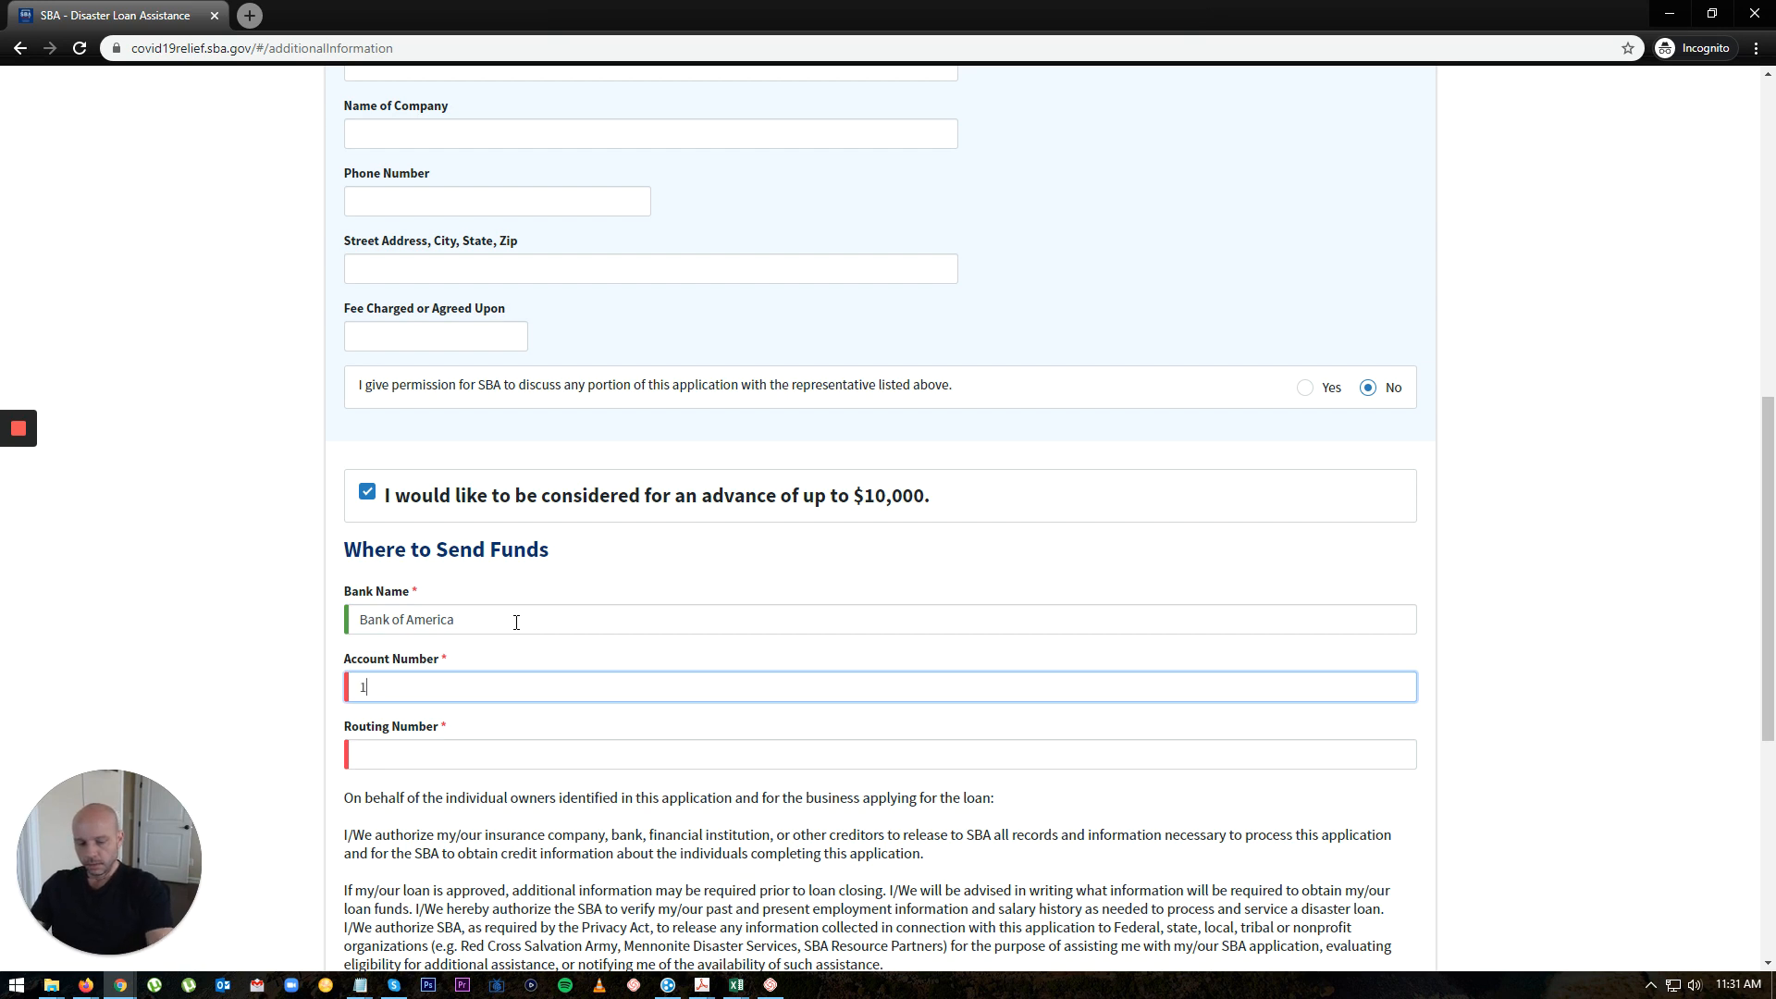
pyautogui.write('23456789')
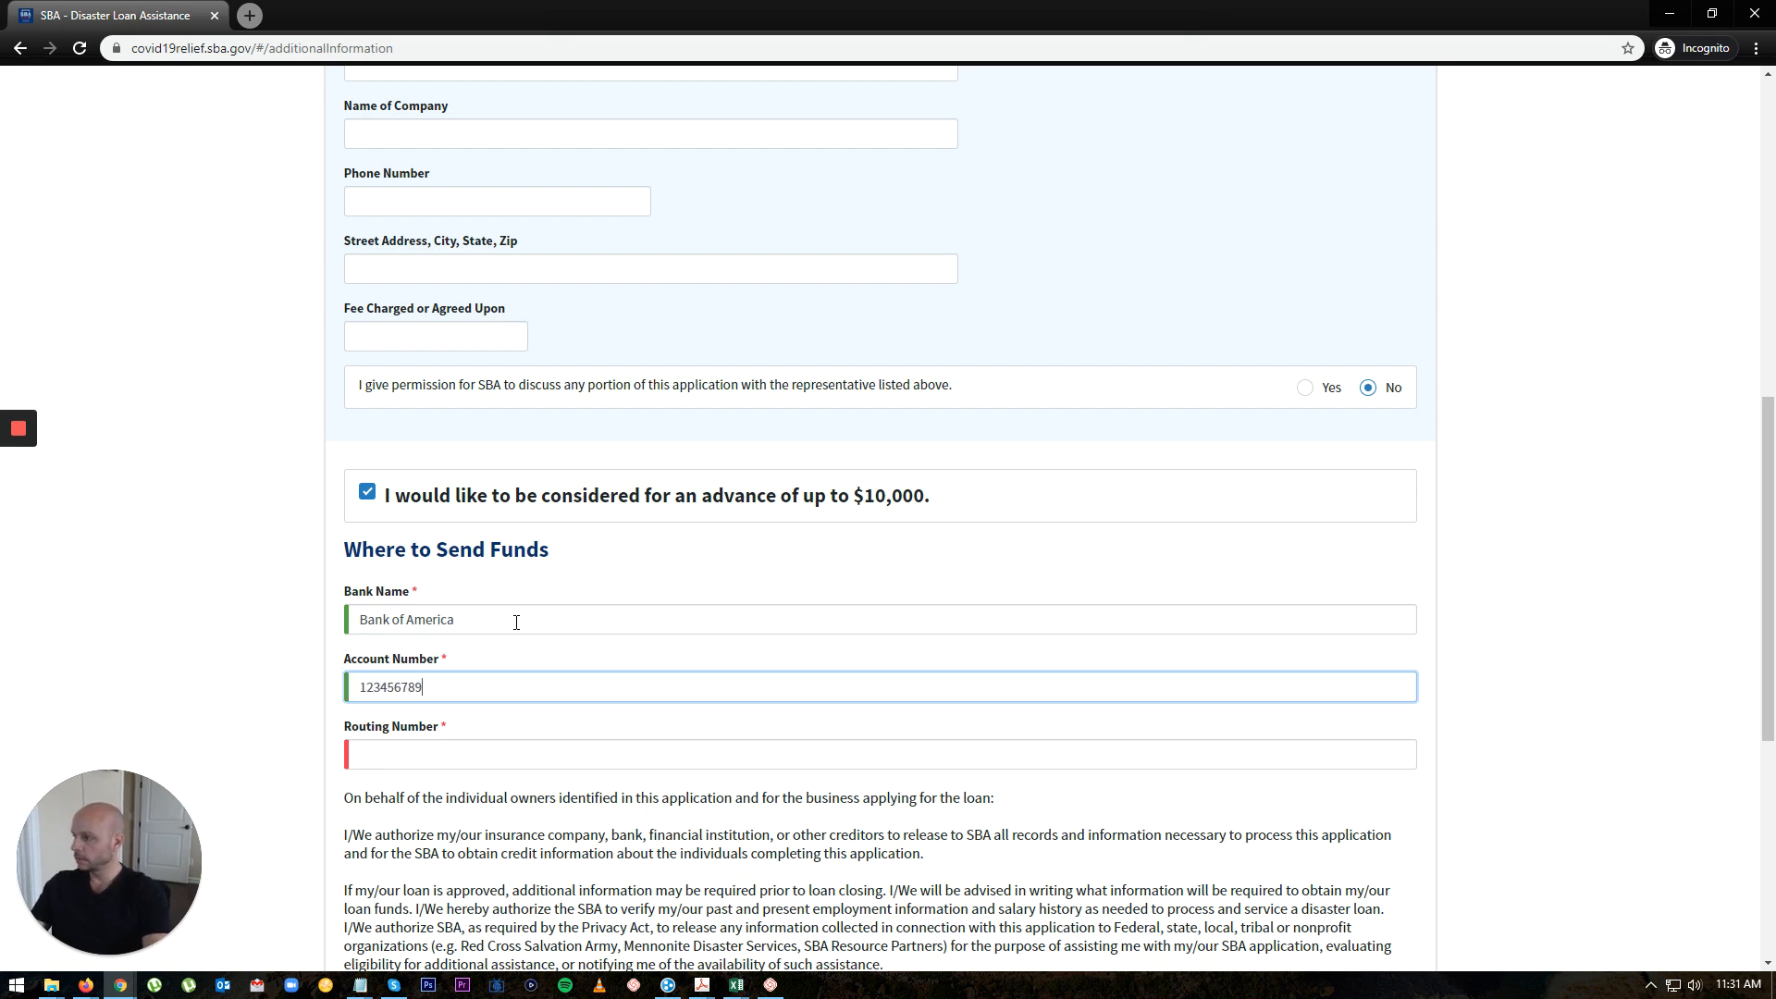
pyautogui.press('Tab')
pyautogui.write('1')
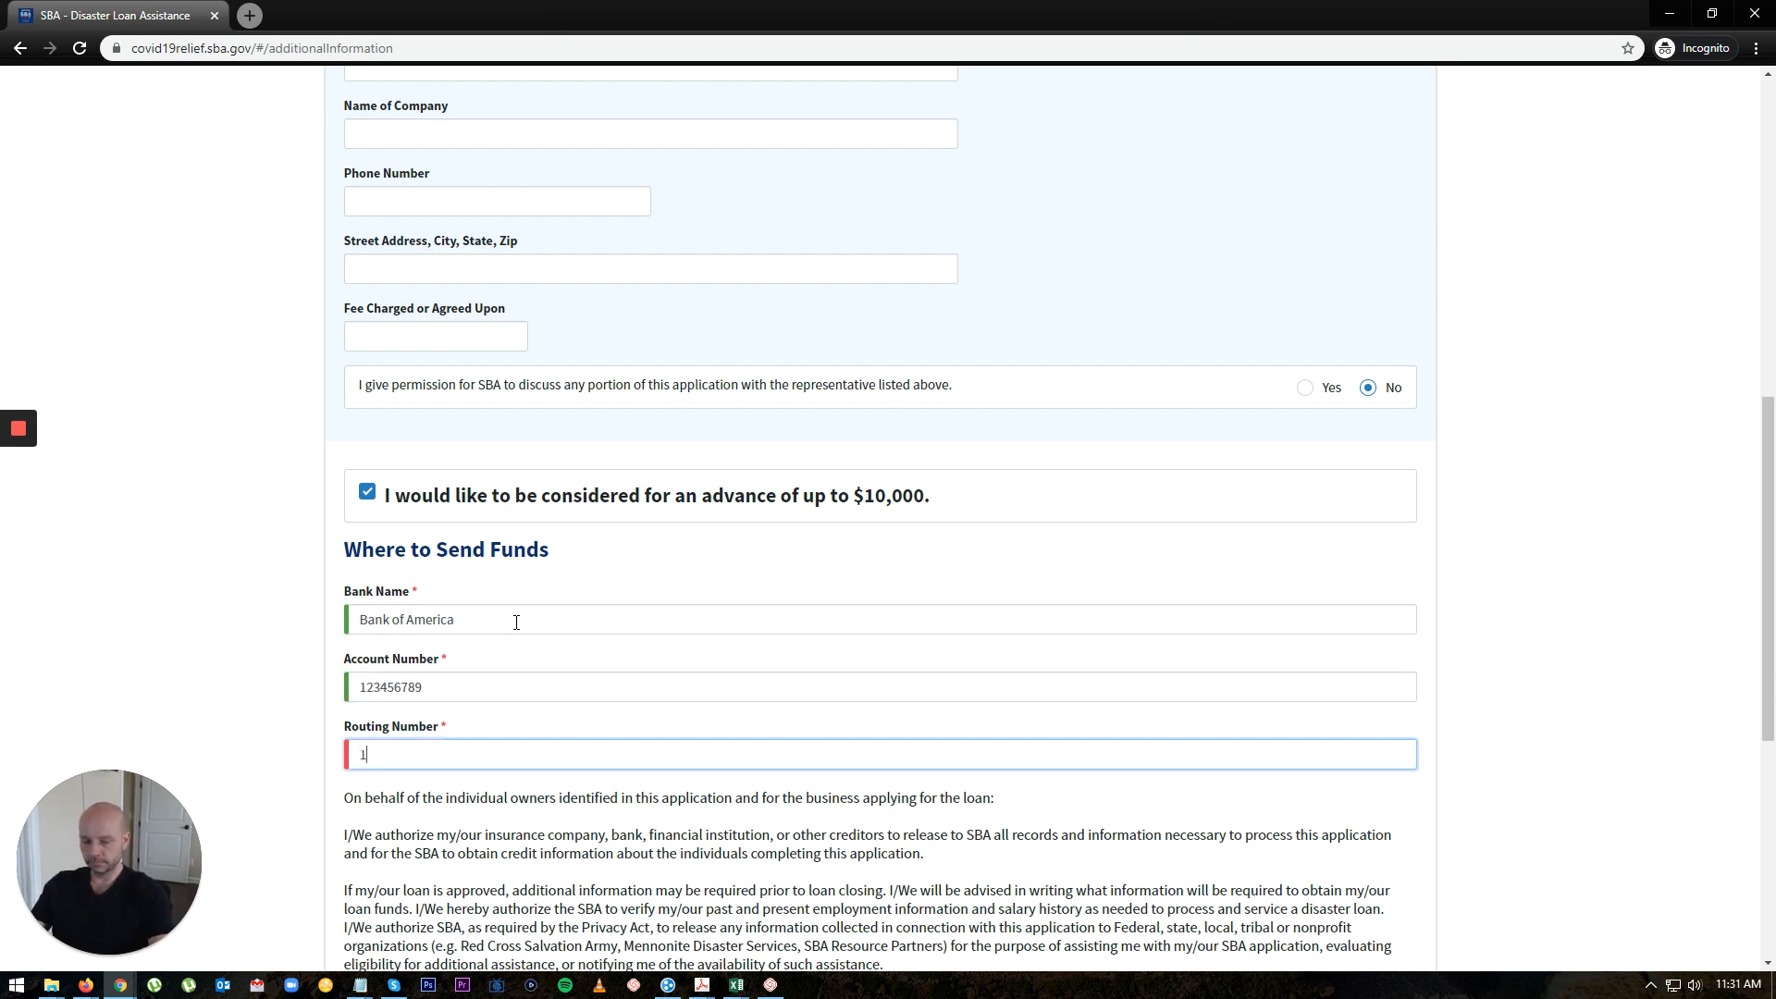
pyautogui.write('10000000')
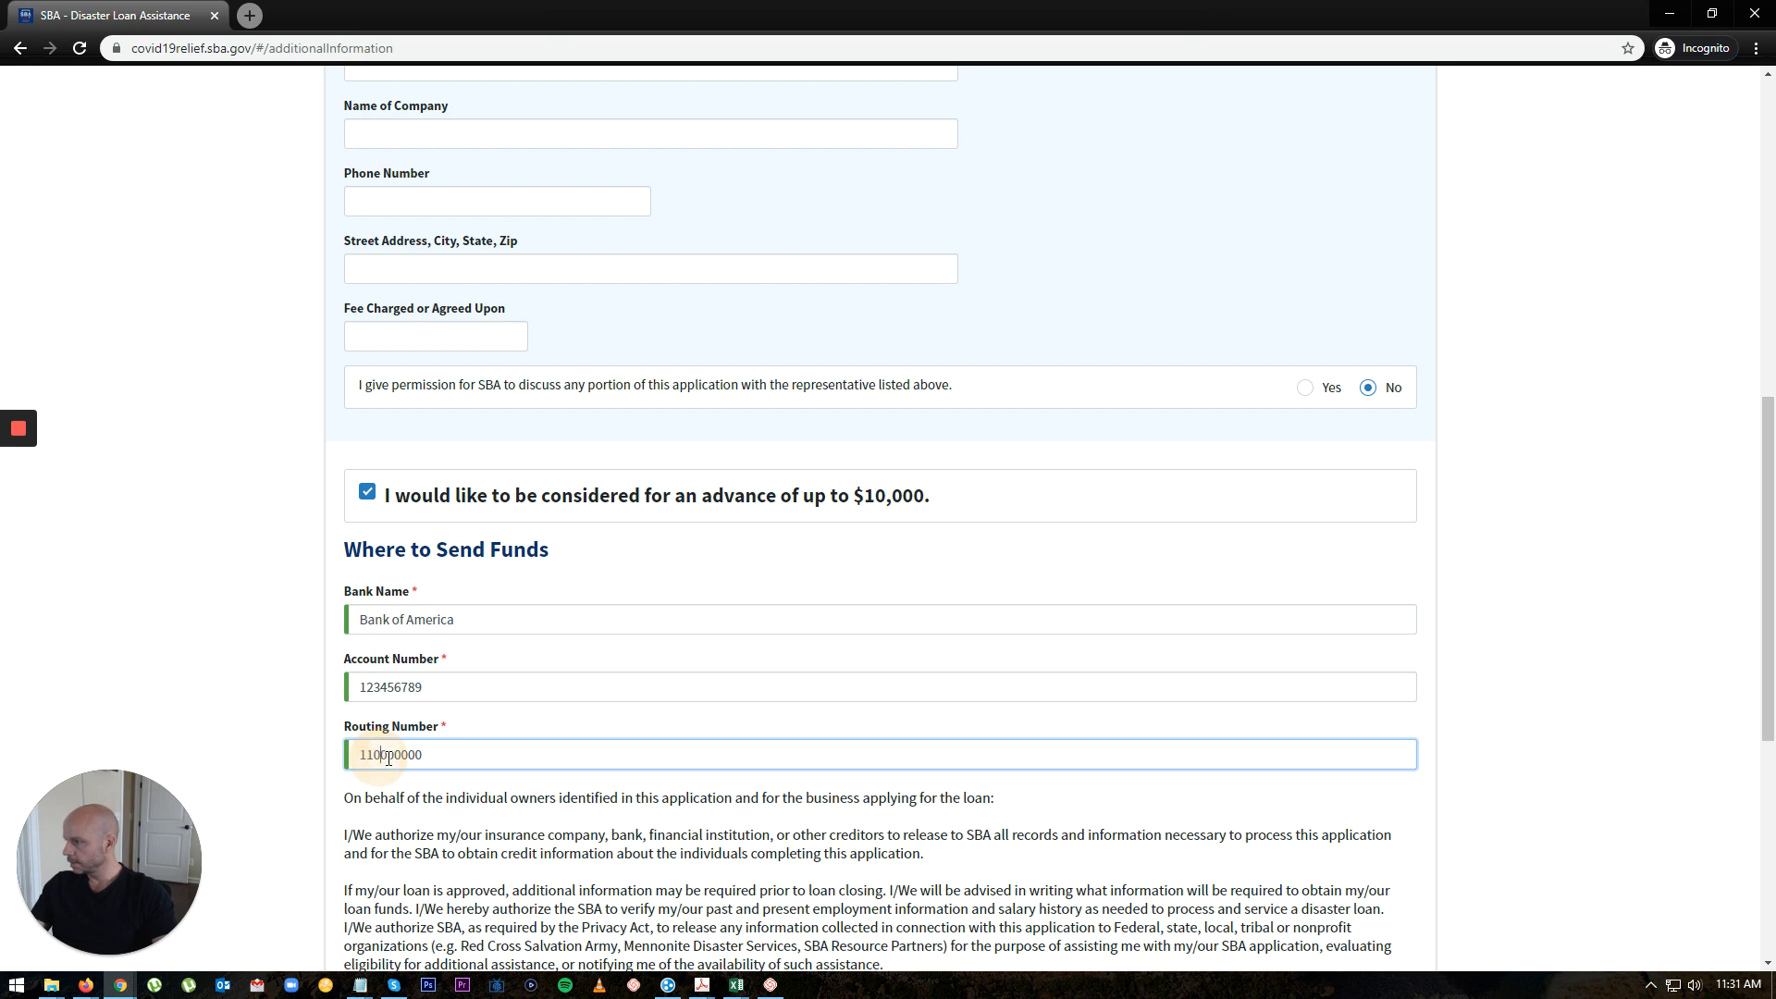
pyautogui.click(427, 755)
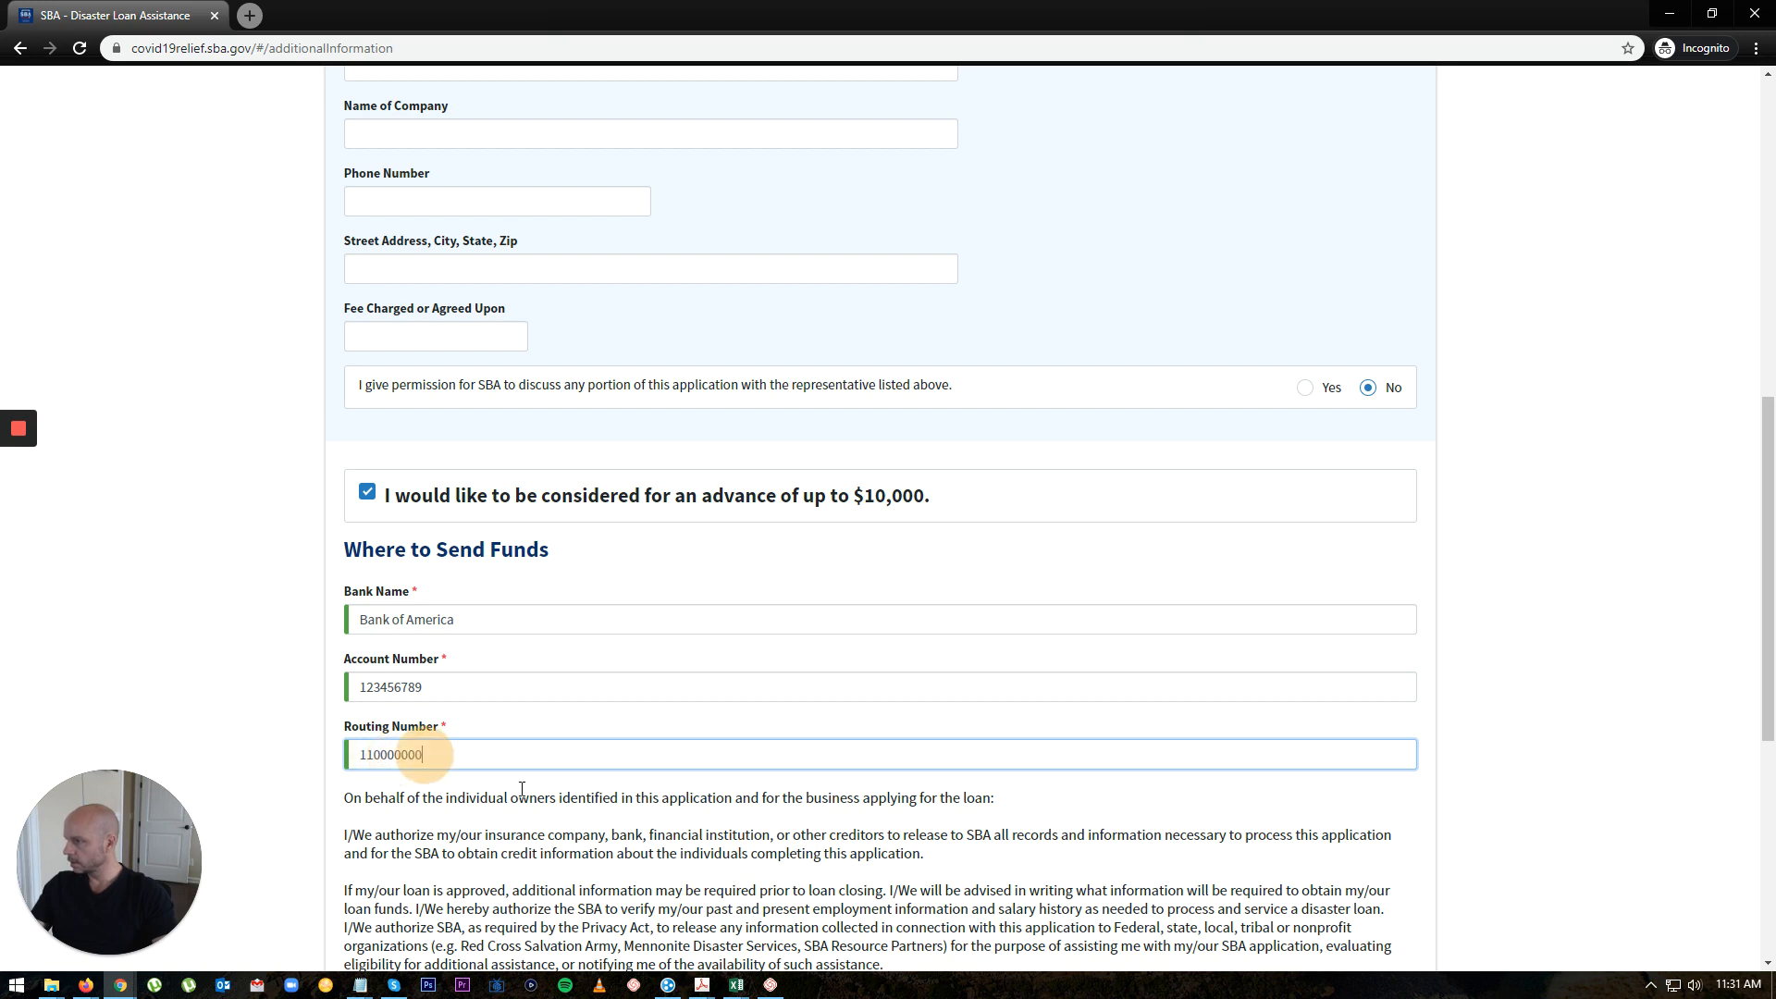
pyautogui.press('BackSpace')
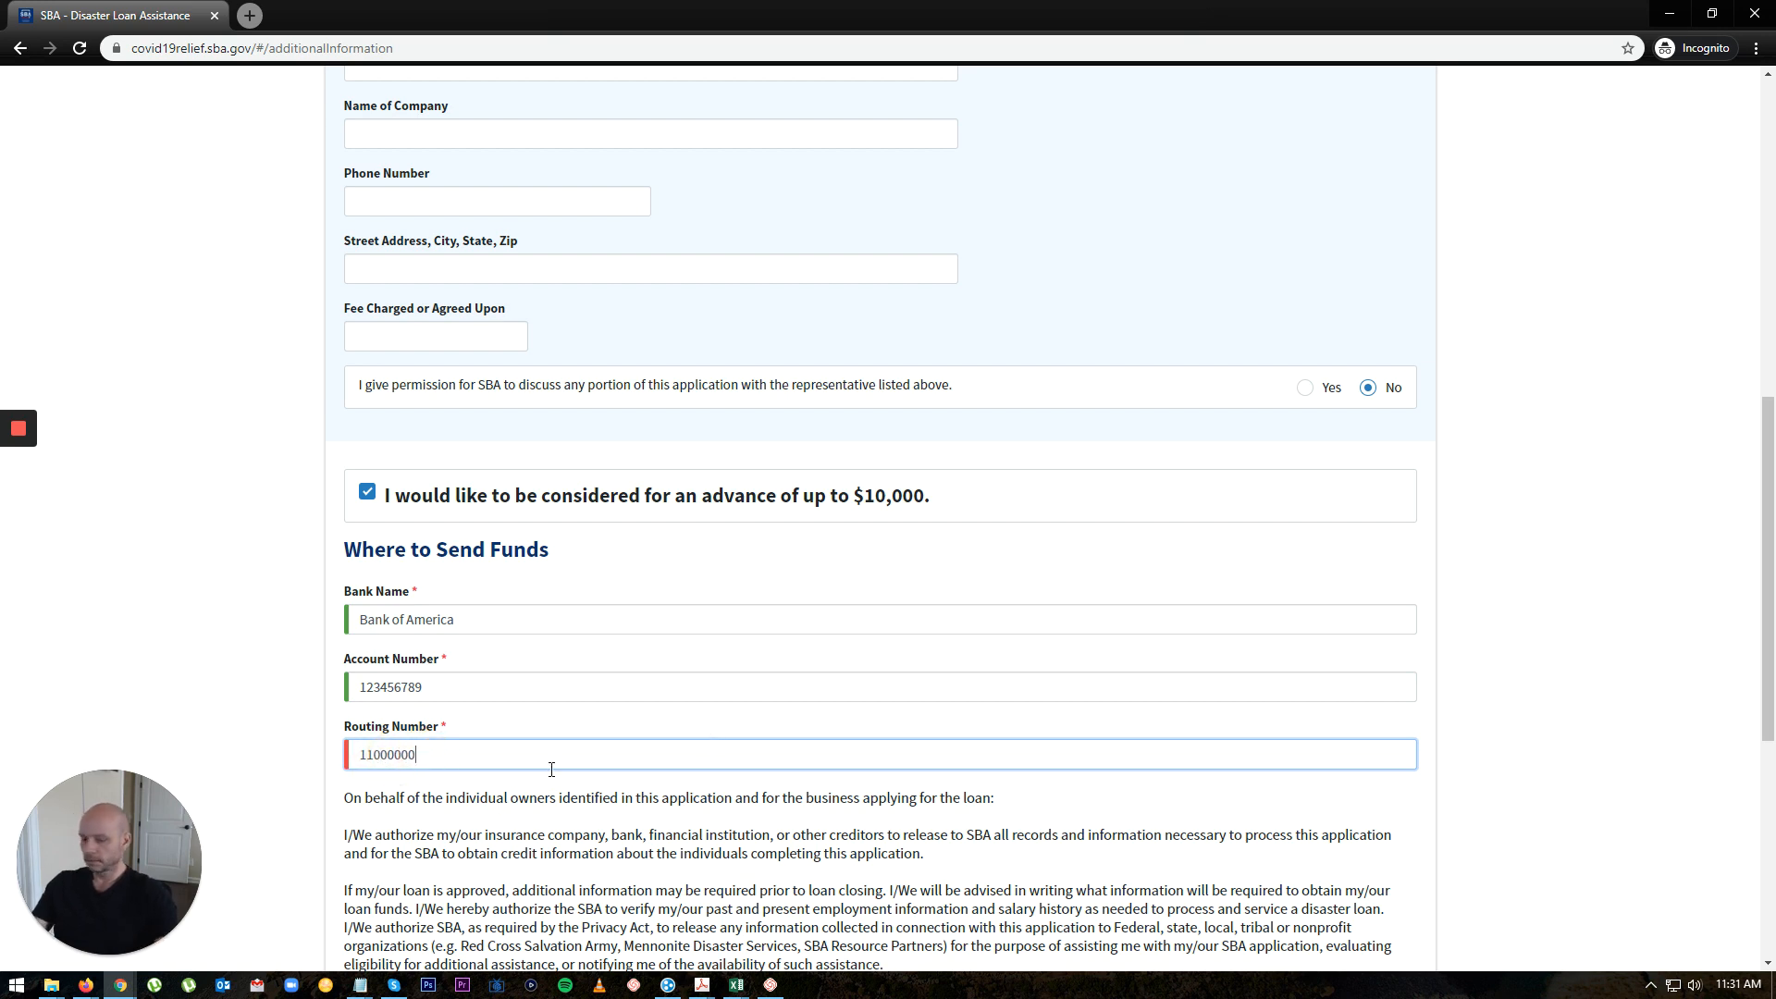
pyautogui.write('0')
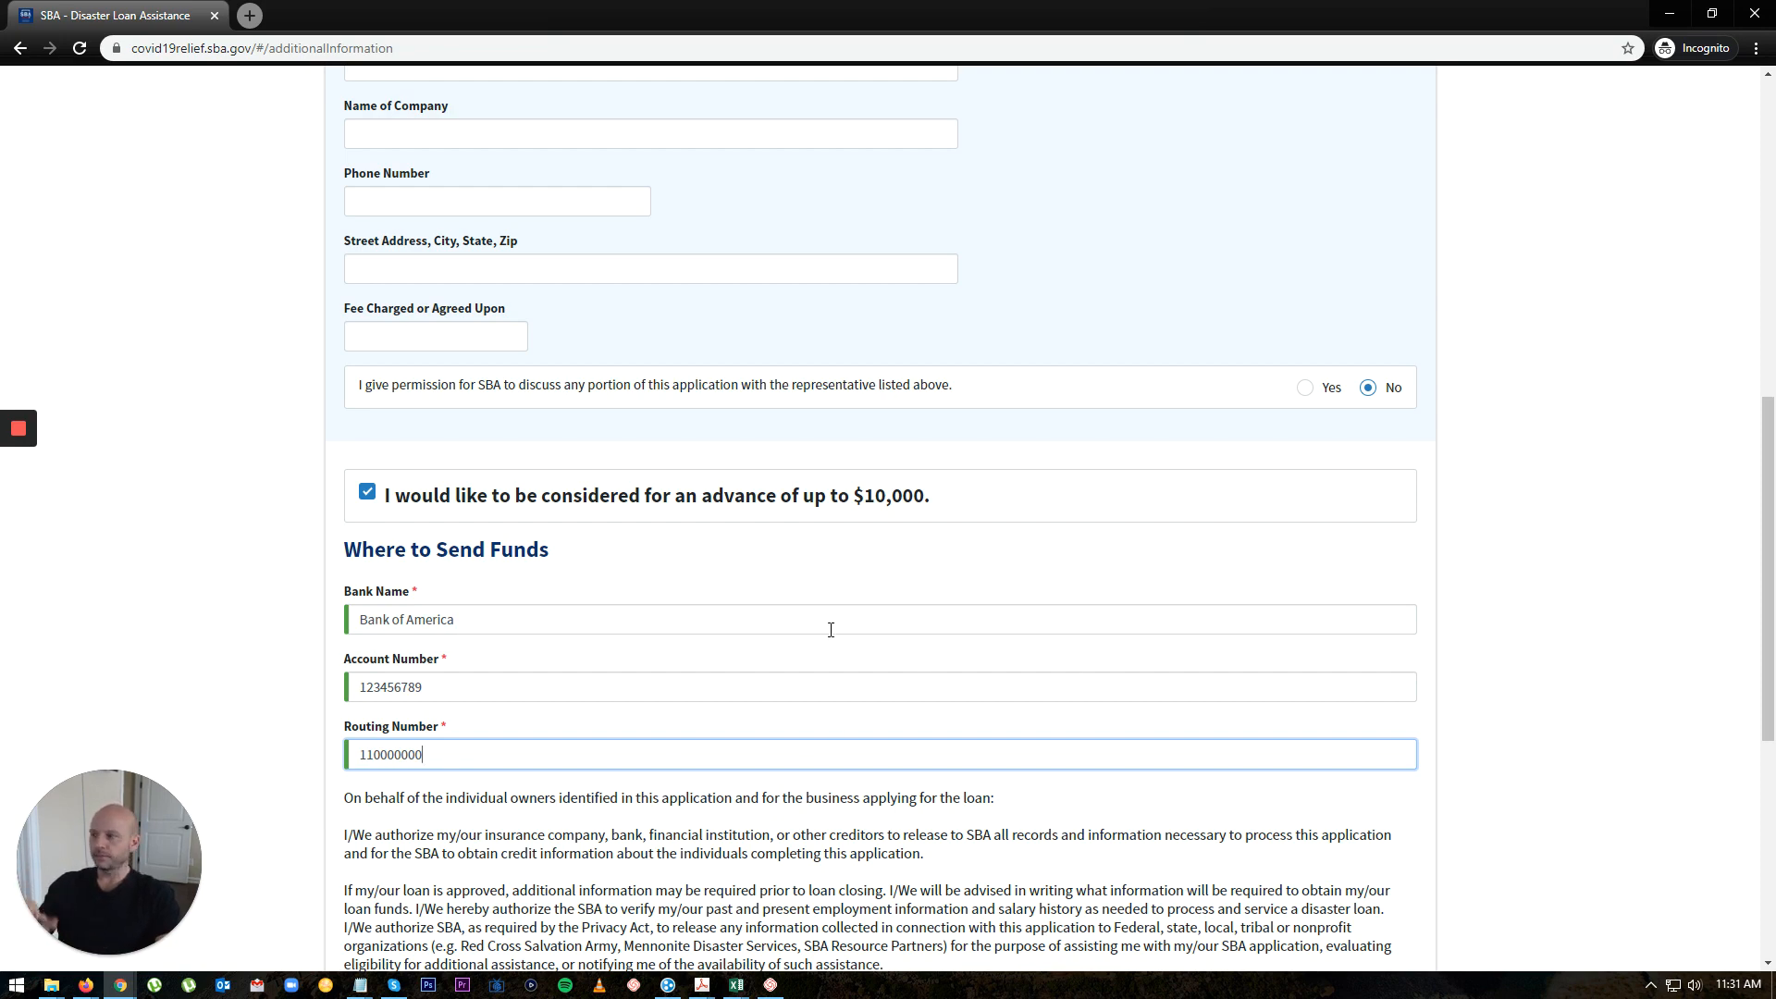
# Step: Read the certification statements and bring up the context menu for the 'Click for additional statements' link
pyautogui.scroll(-6, 831, 630)
pyautogui.click(344, 248)
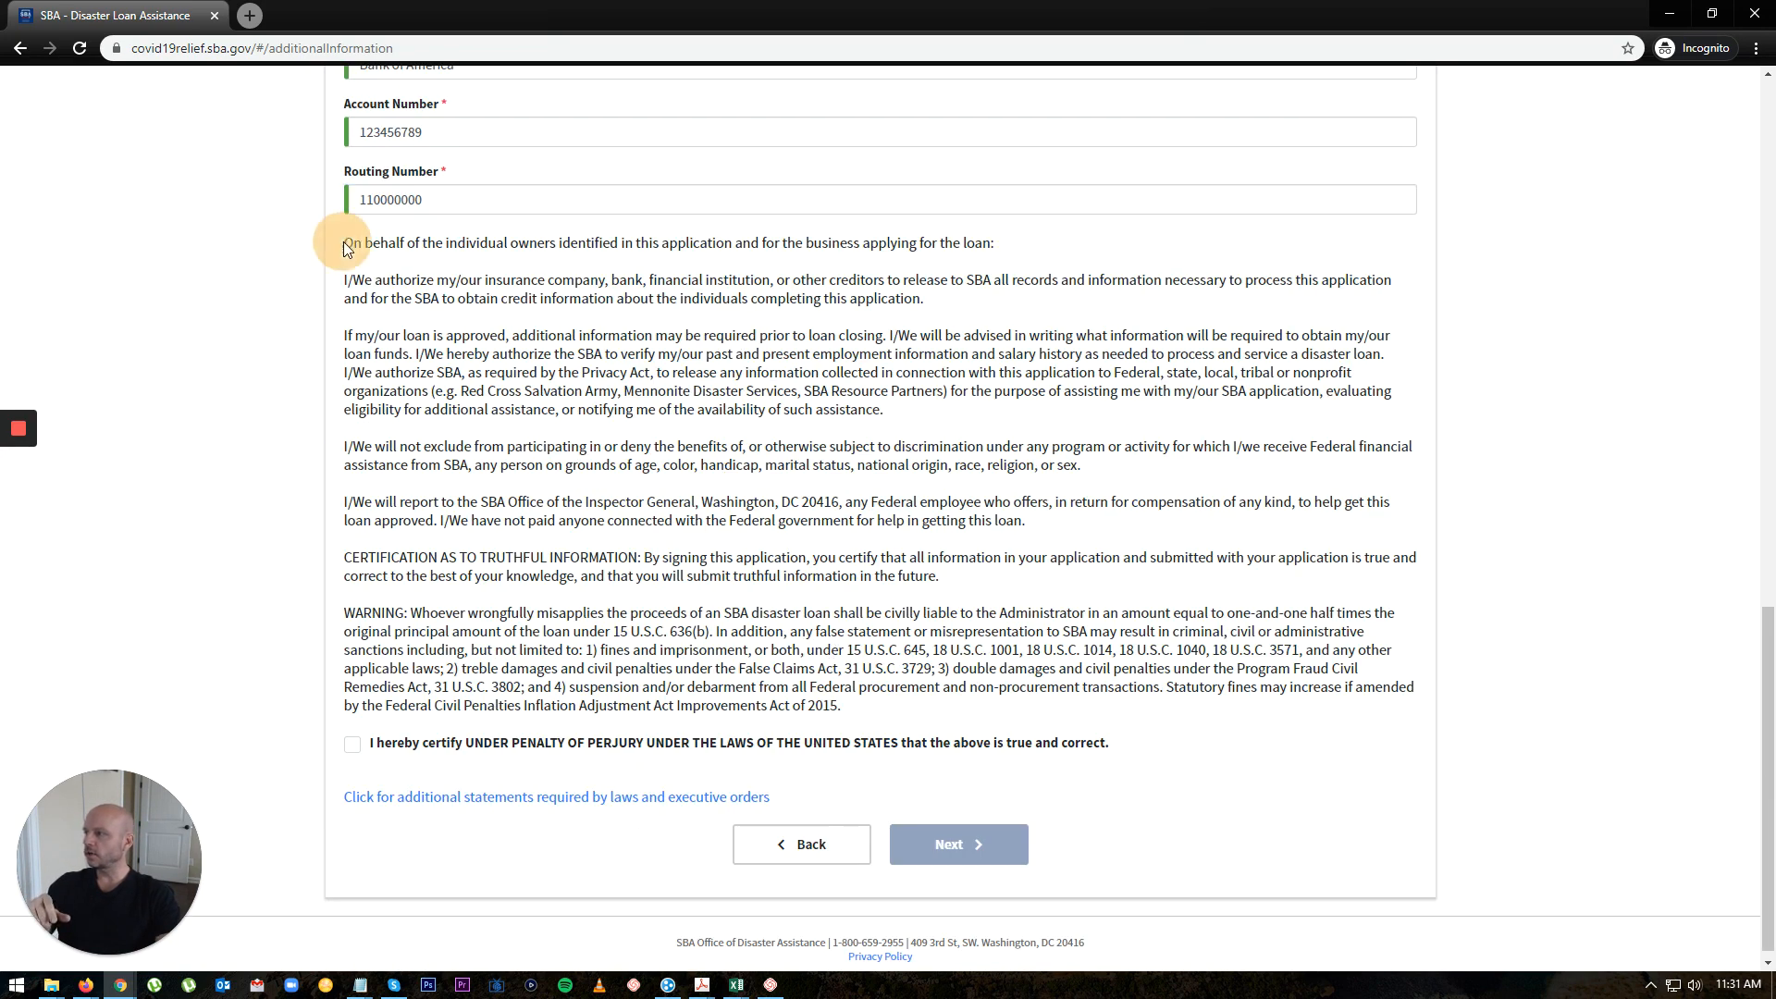
pyautogui.moveTo(344, 248); pyautogui.dragTo(1221, 705)
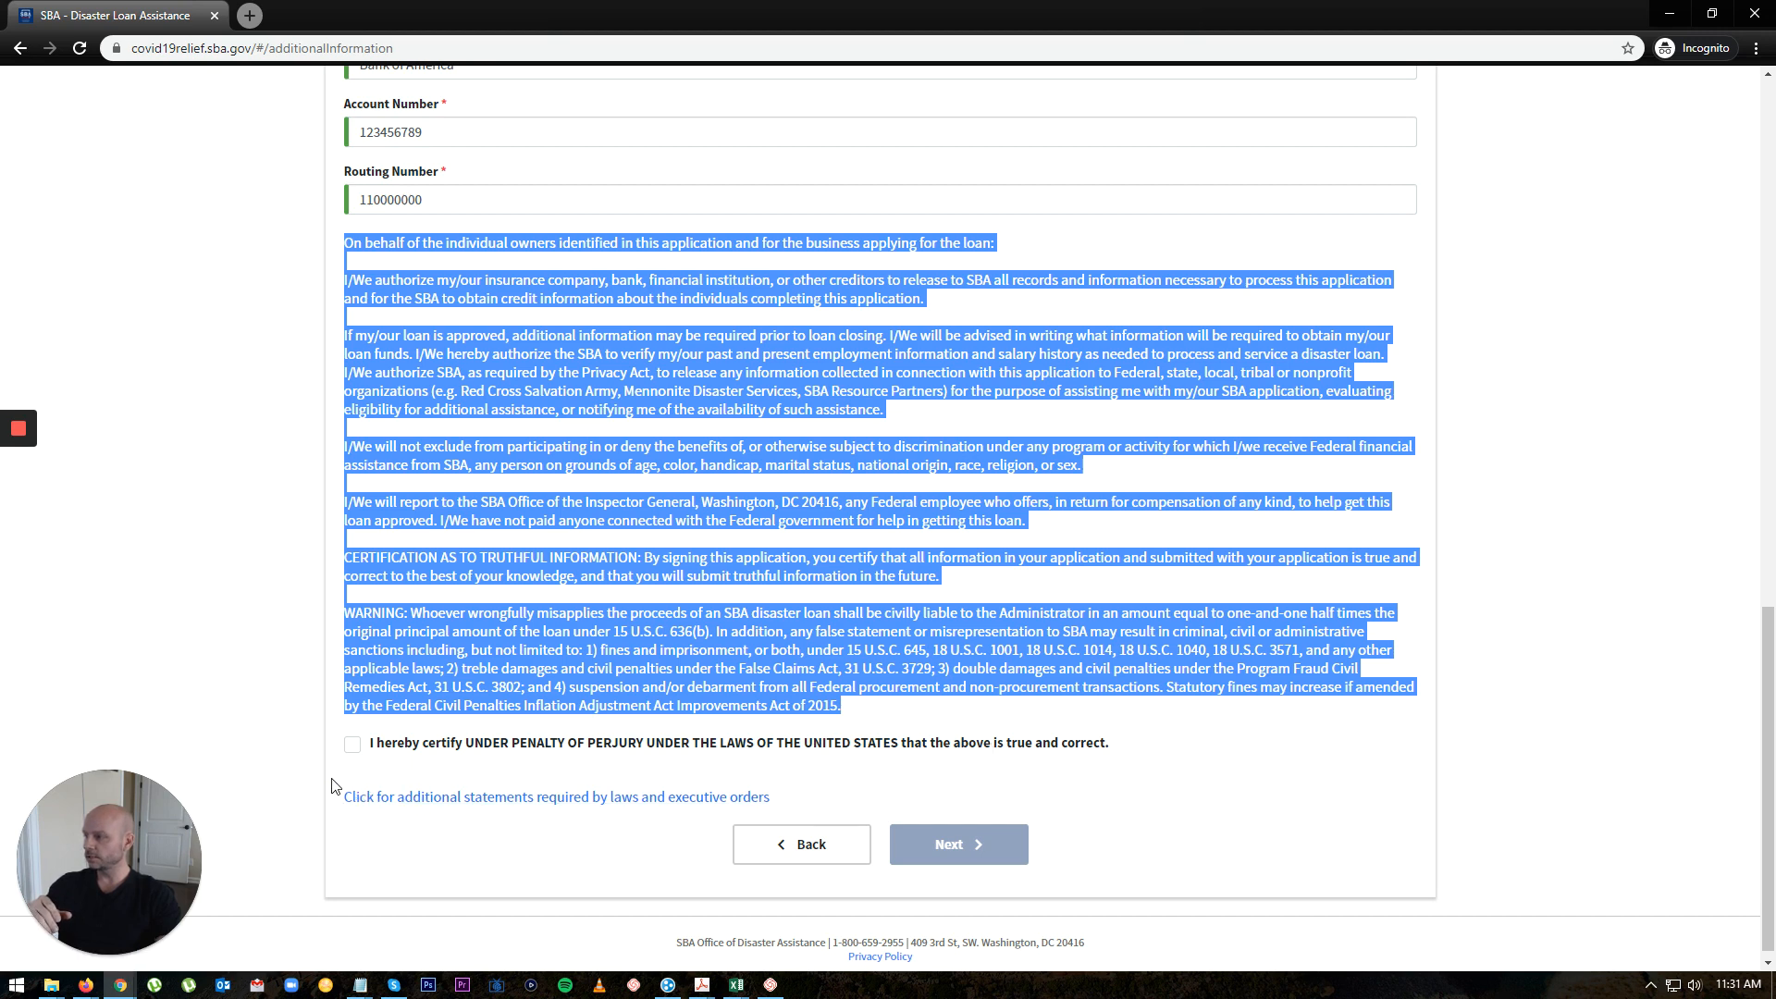
pyautogui.click(375, 768)
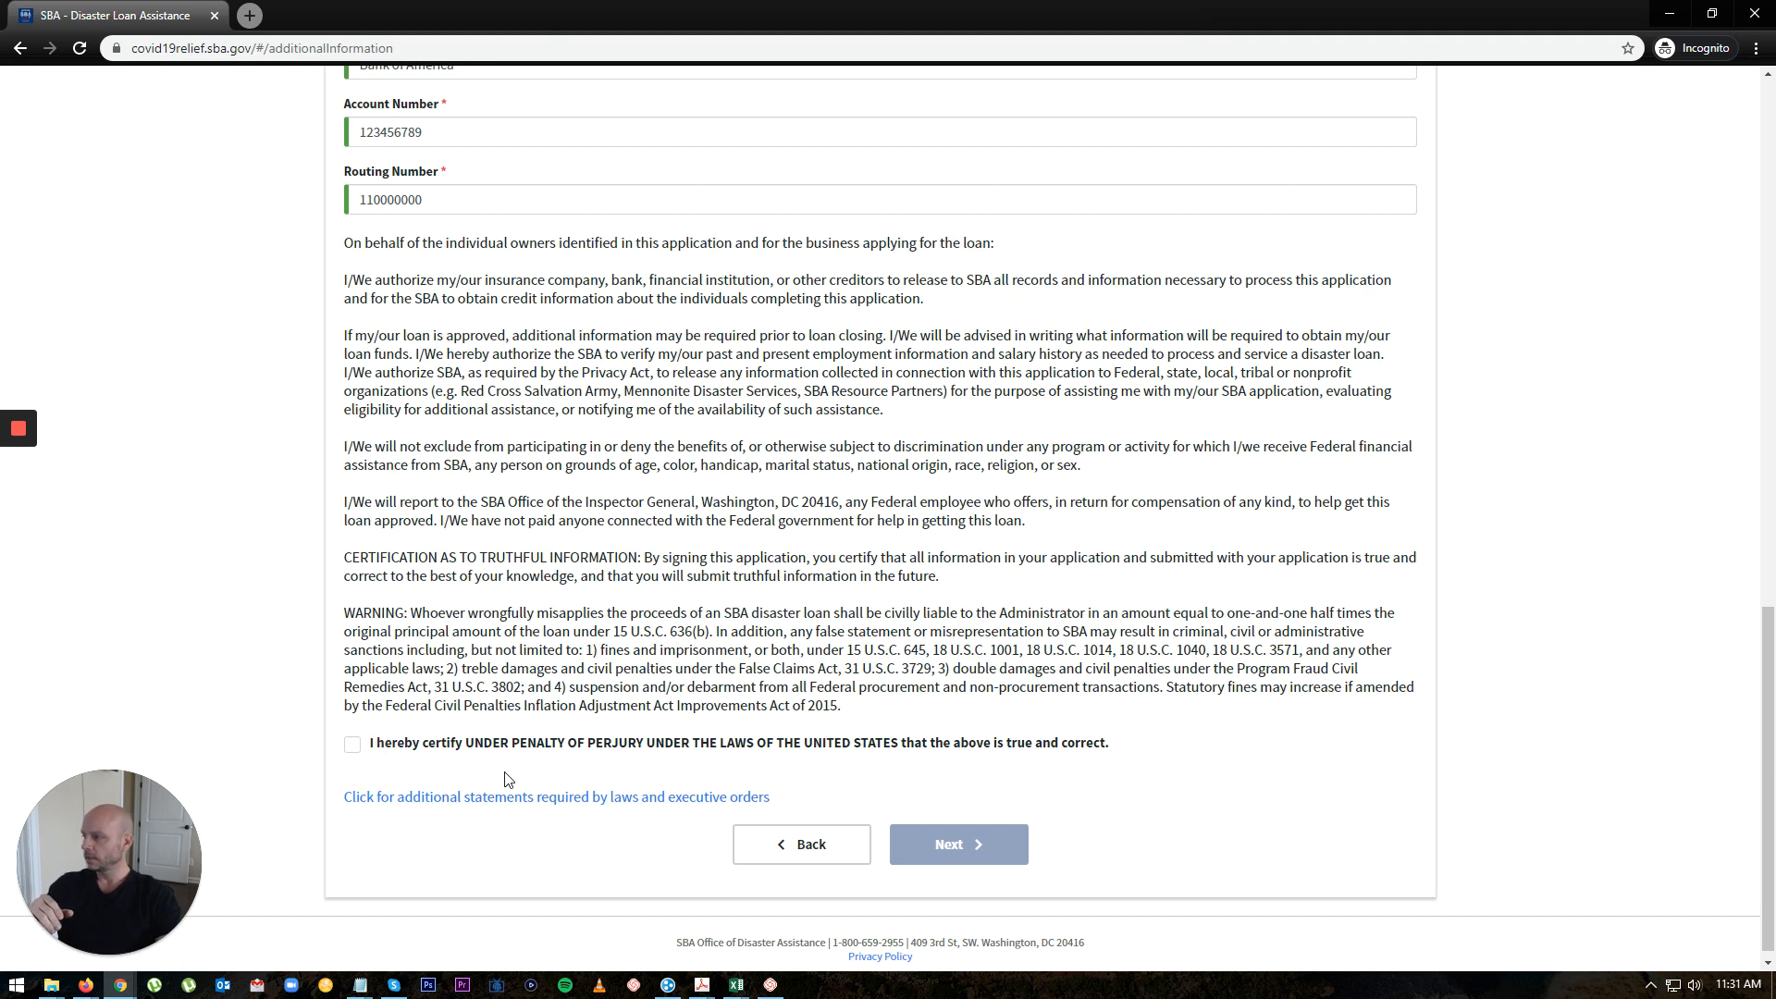
pyautogui.rightClick(504, 807)
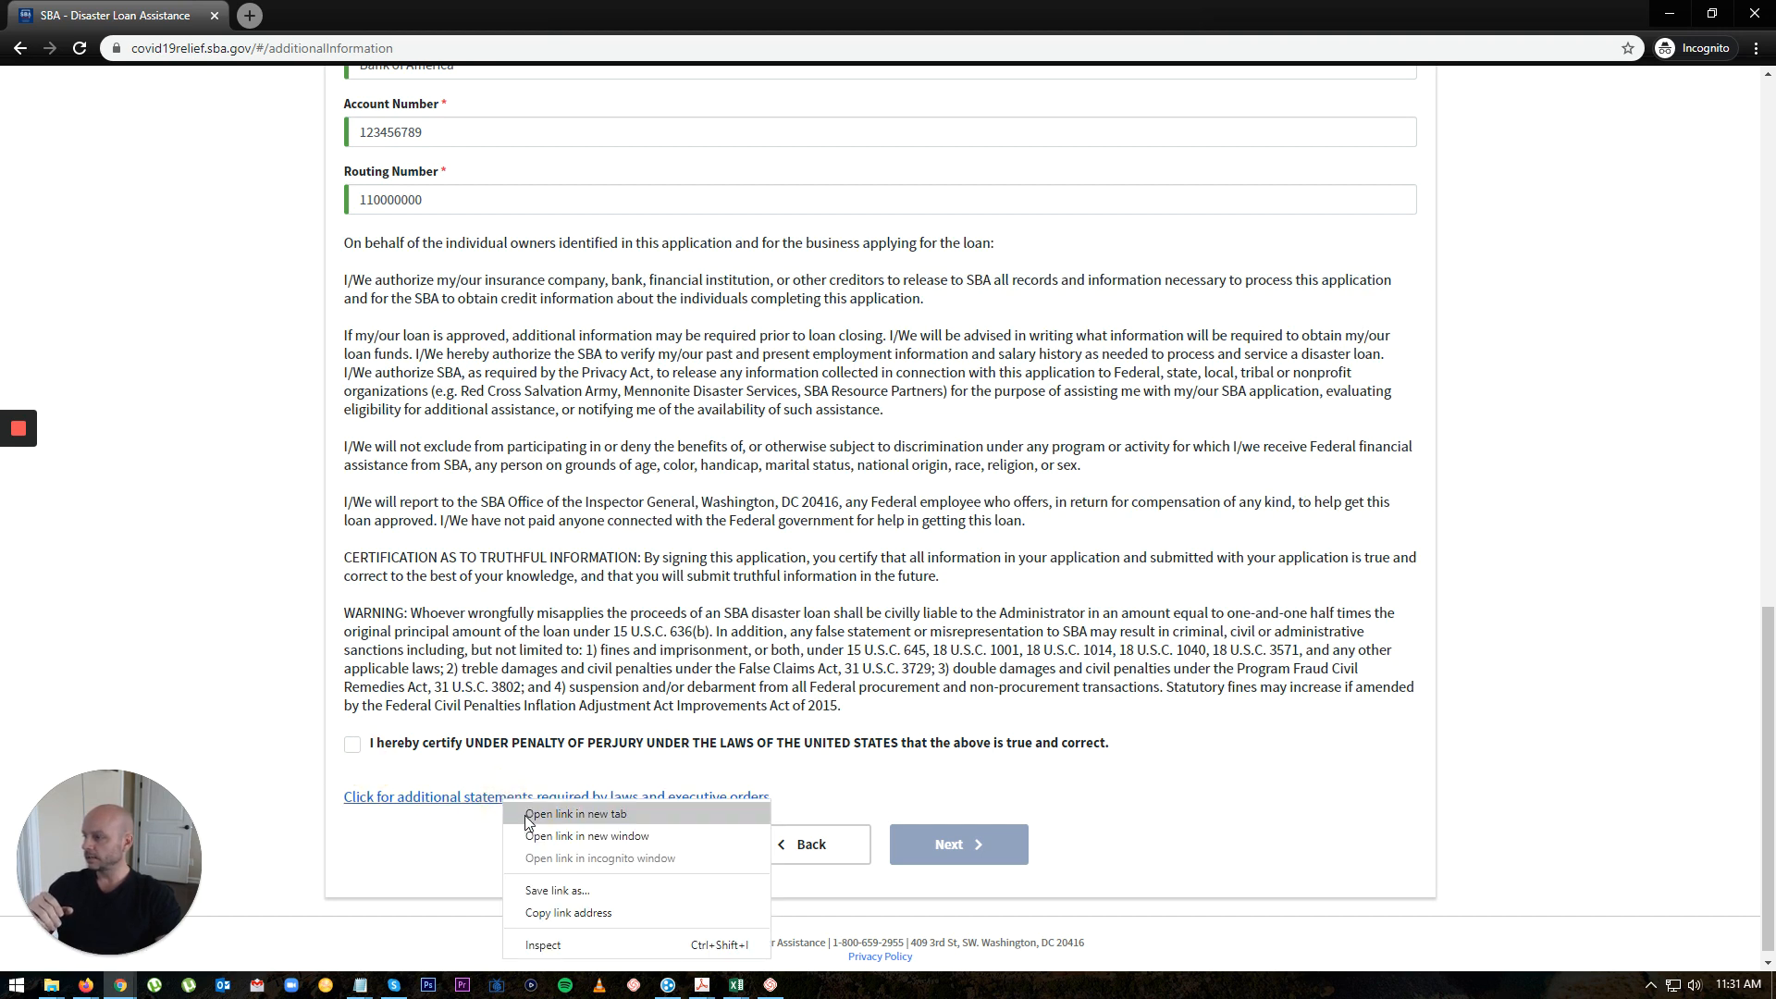
# Step: Open the laws-and-executive-orders statements in a new tab and read through them
pyautogui.click(525, 815)
pyautogui.click(289, 15)
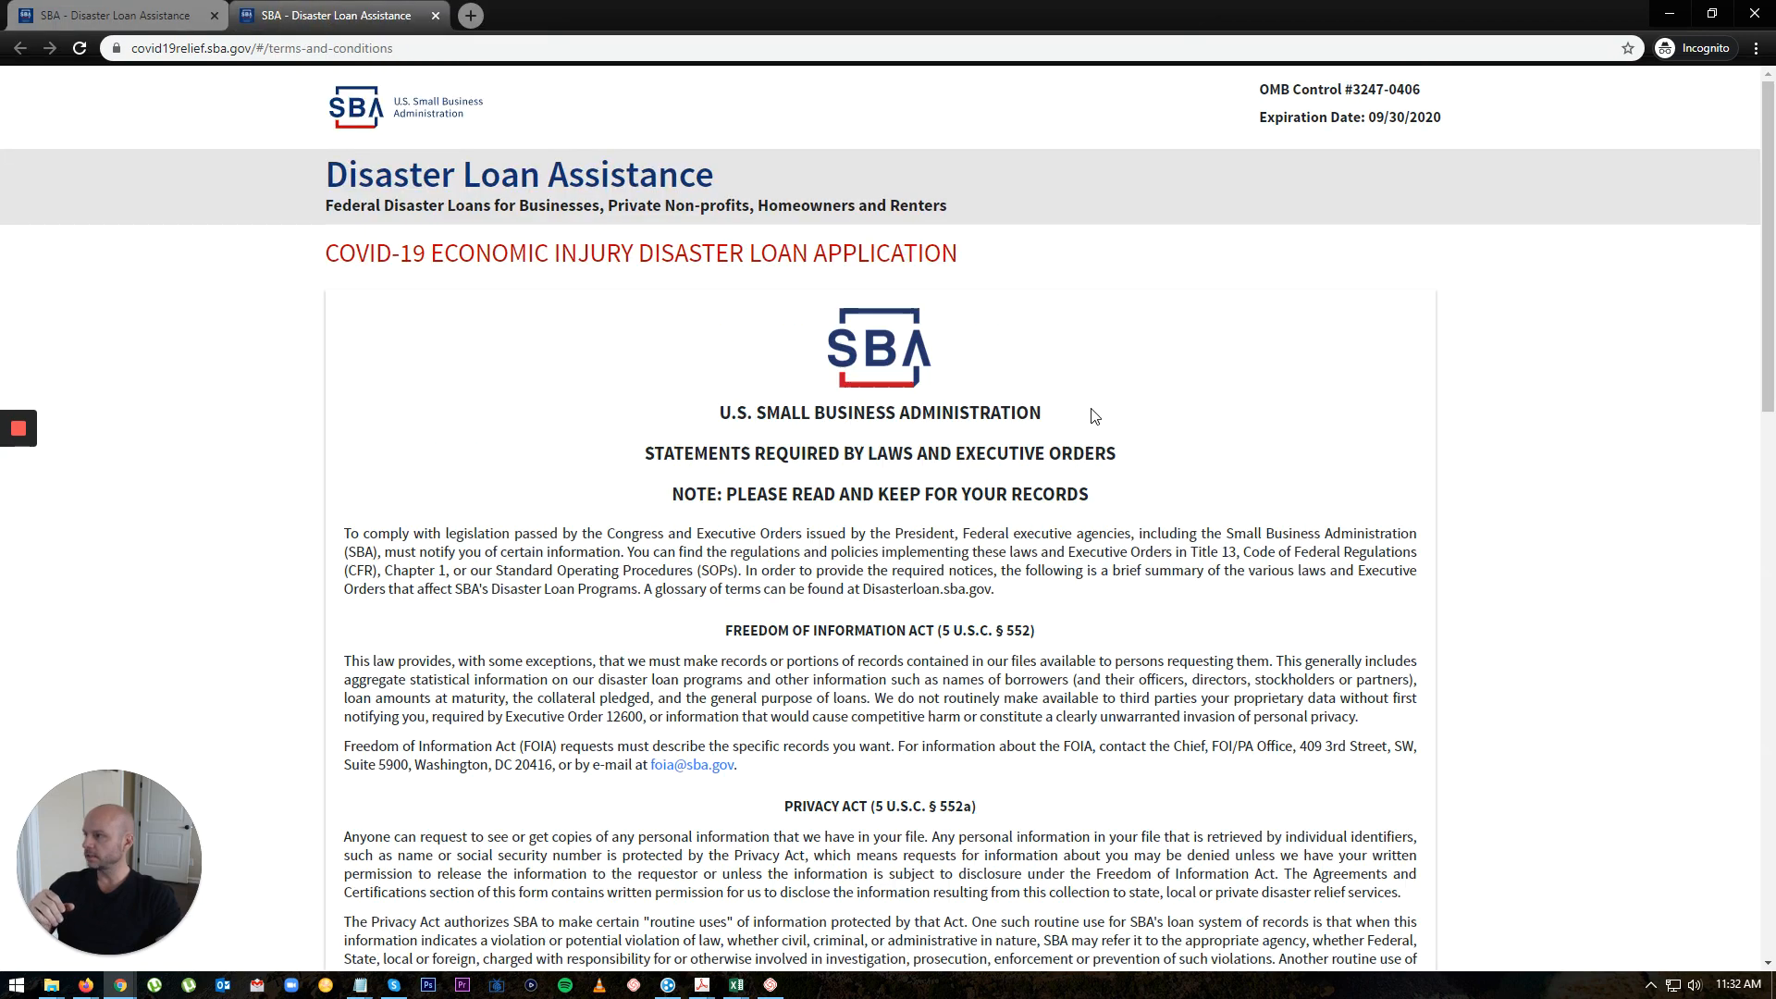
pyautogui.scroll(-4, 1119, 648)
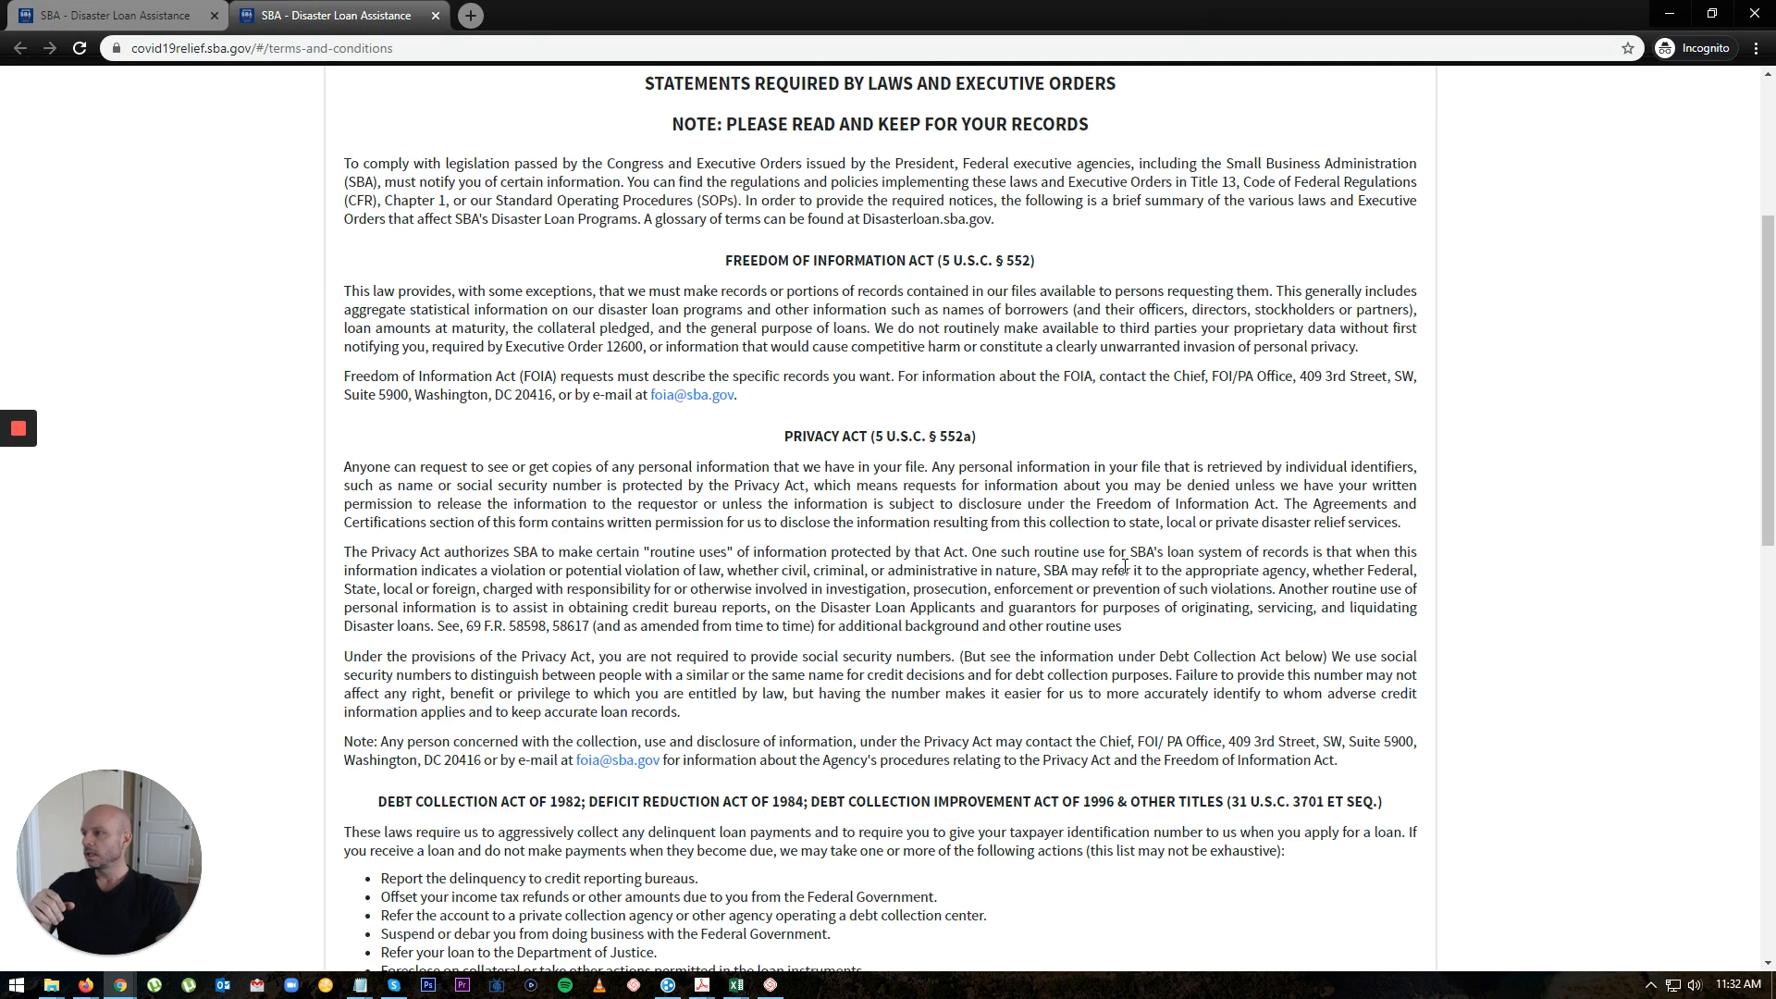
pyautogui.scroll(-4, 1124, 566)
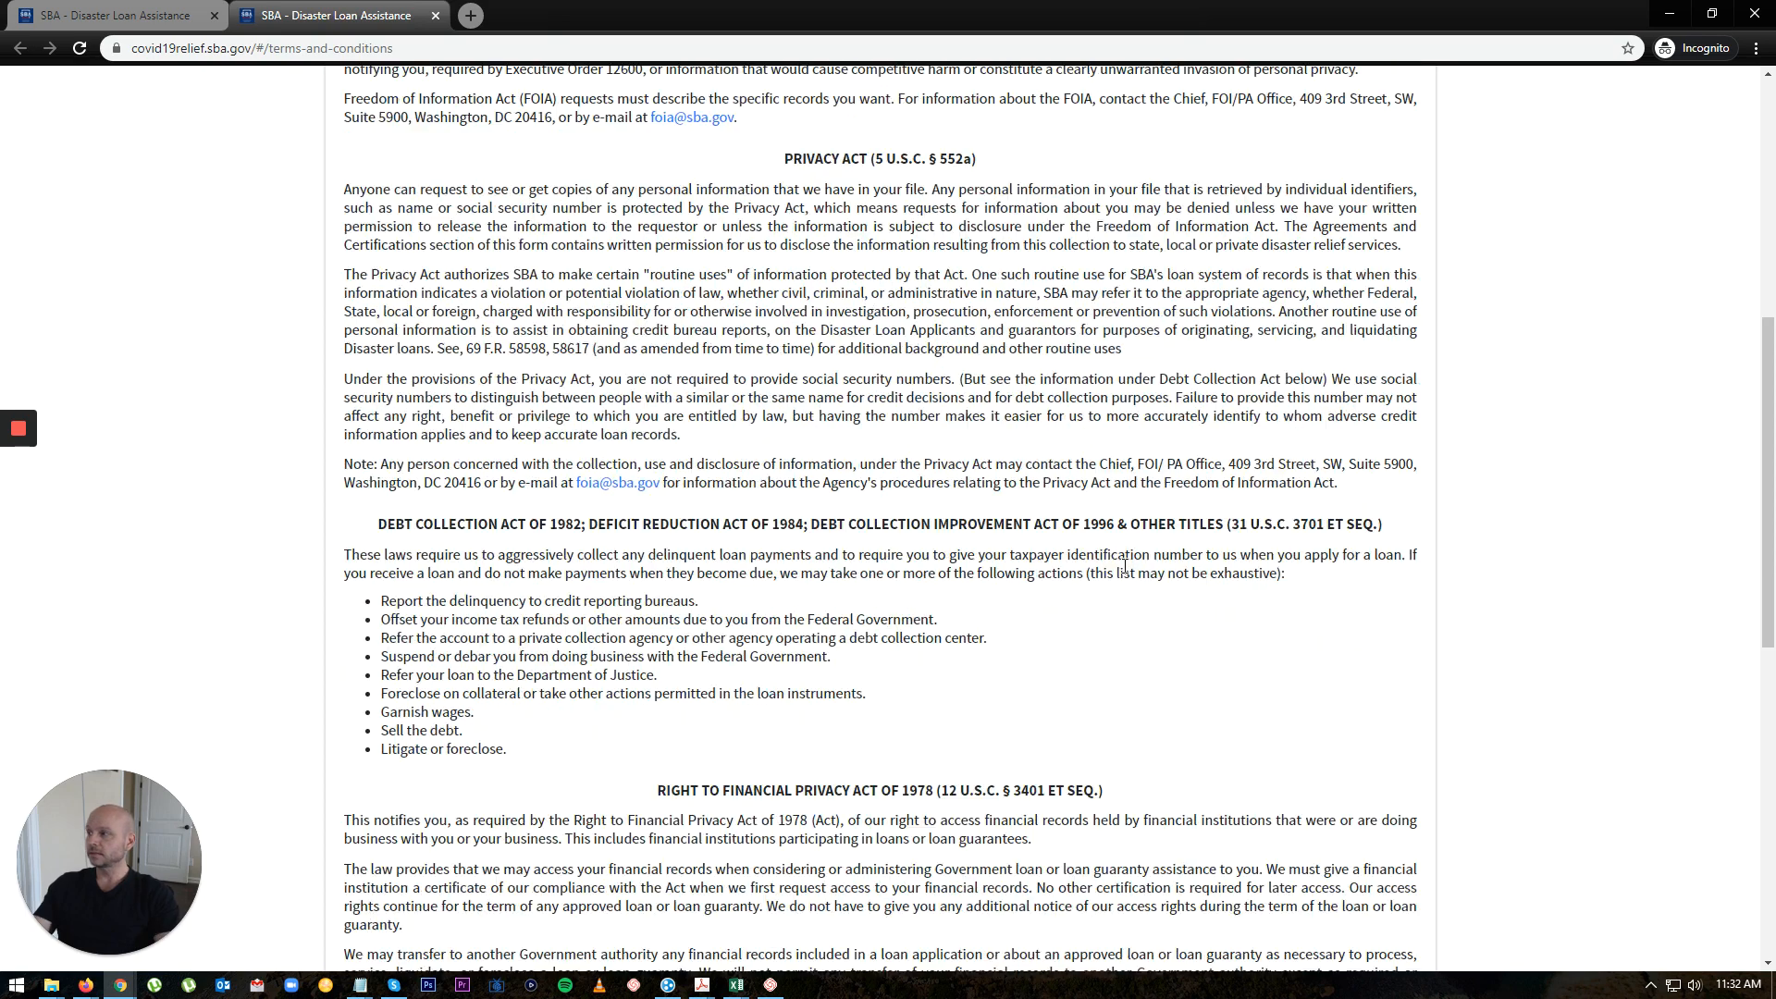
pyautogui.scroll(-8, 1116, 565)
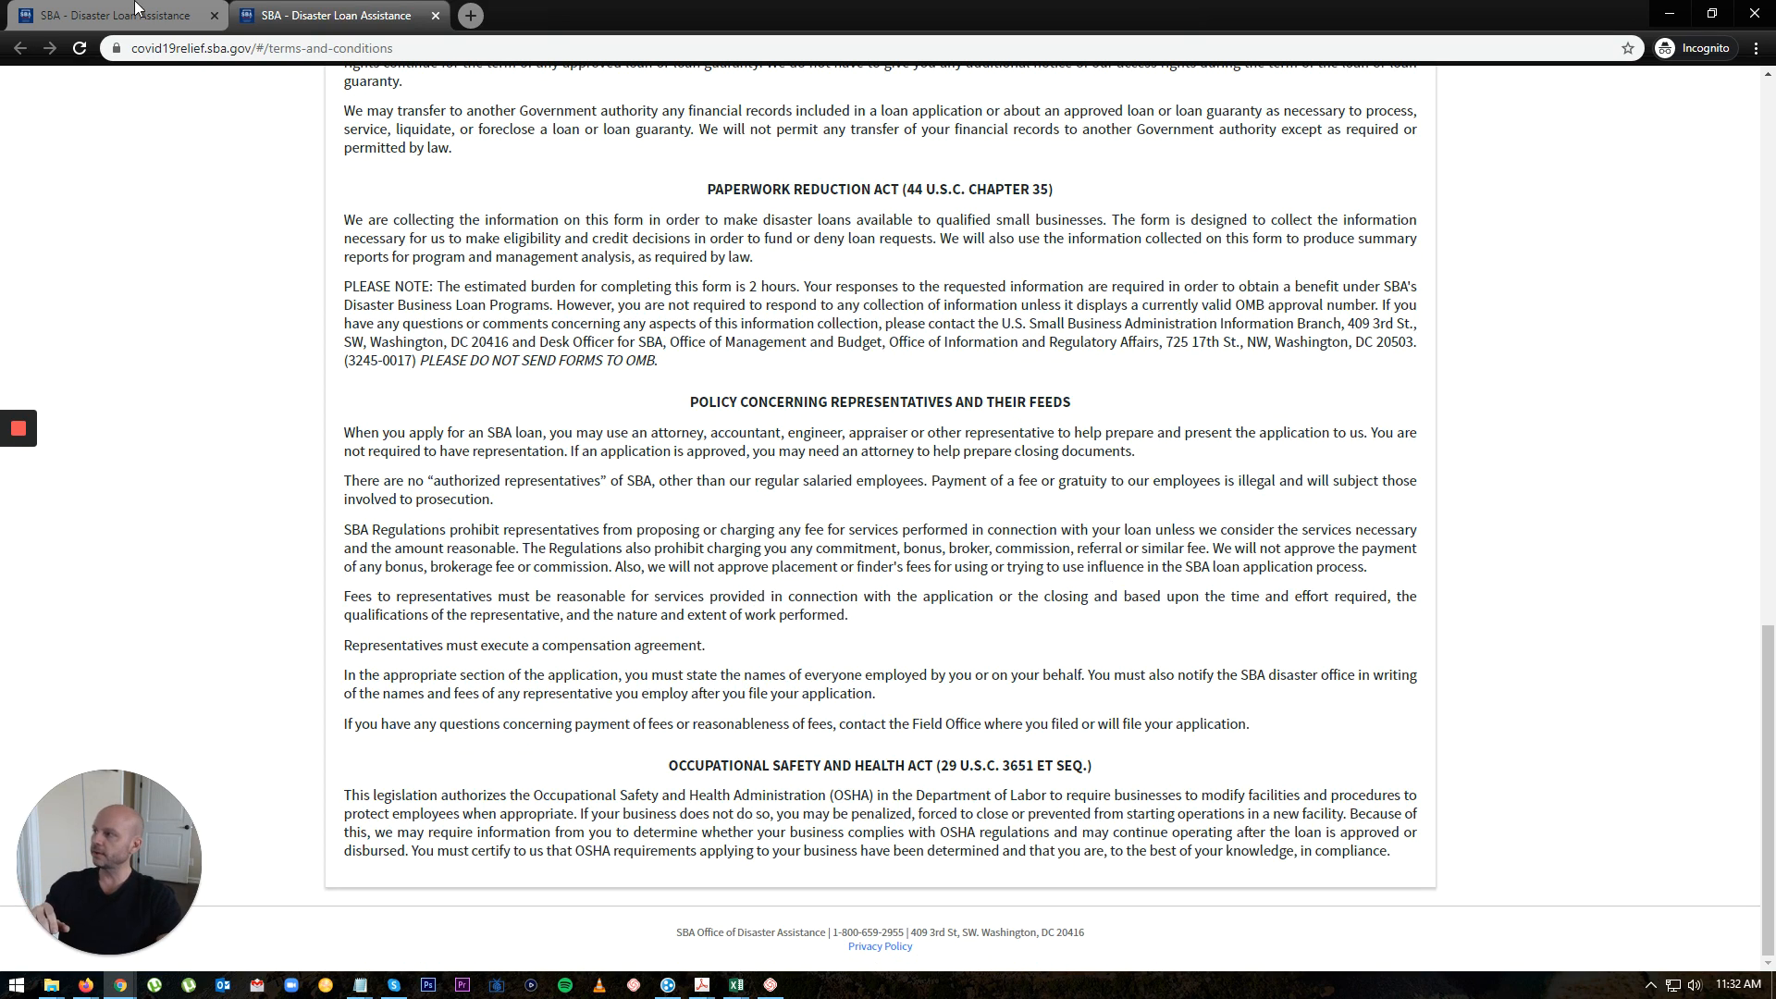
# Step: Back on the application, certify under penalty of perjury and continue to the summary
pyautogui.hotkey('ctrl', 'Tab')
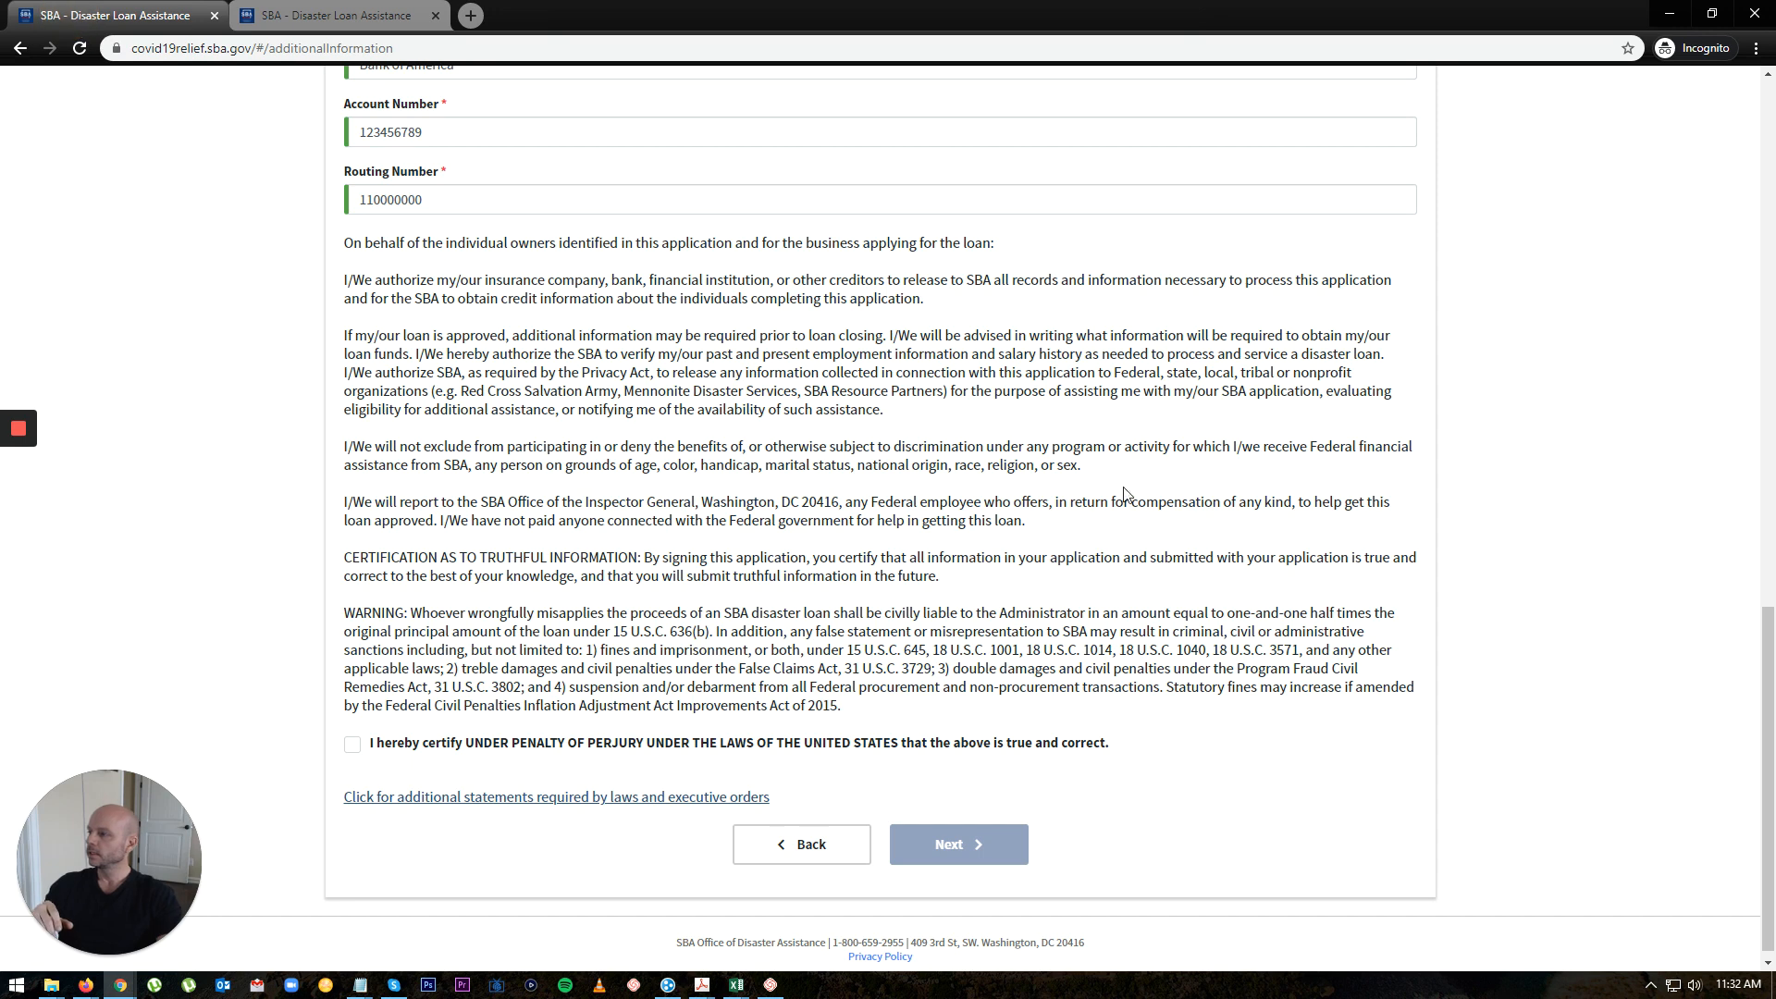
pyautogui.click(352, 744)
pyautogui.click(958, 847)
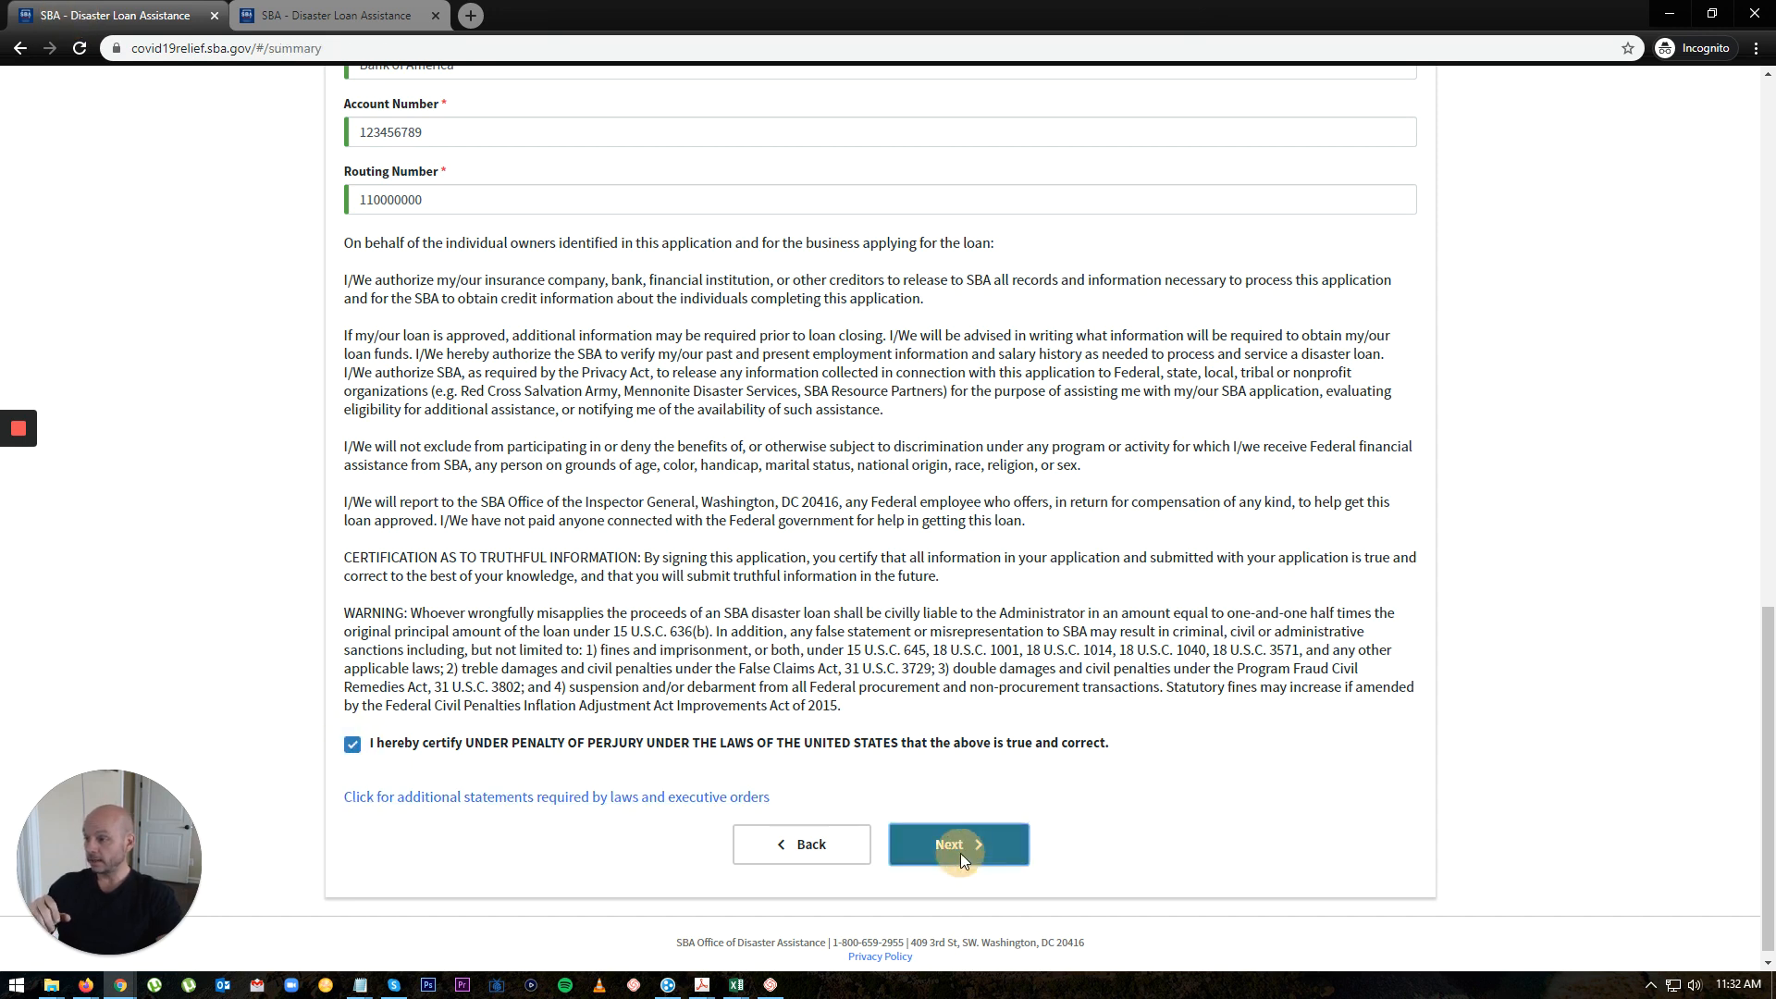
# Step: Review the Summary page and submit the loan application to get its application number
pyautogui.scroll(-4, 1145, 715)
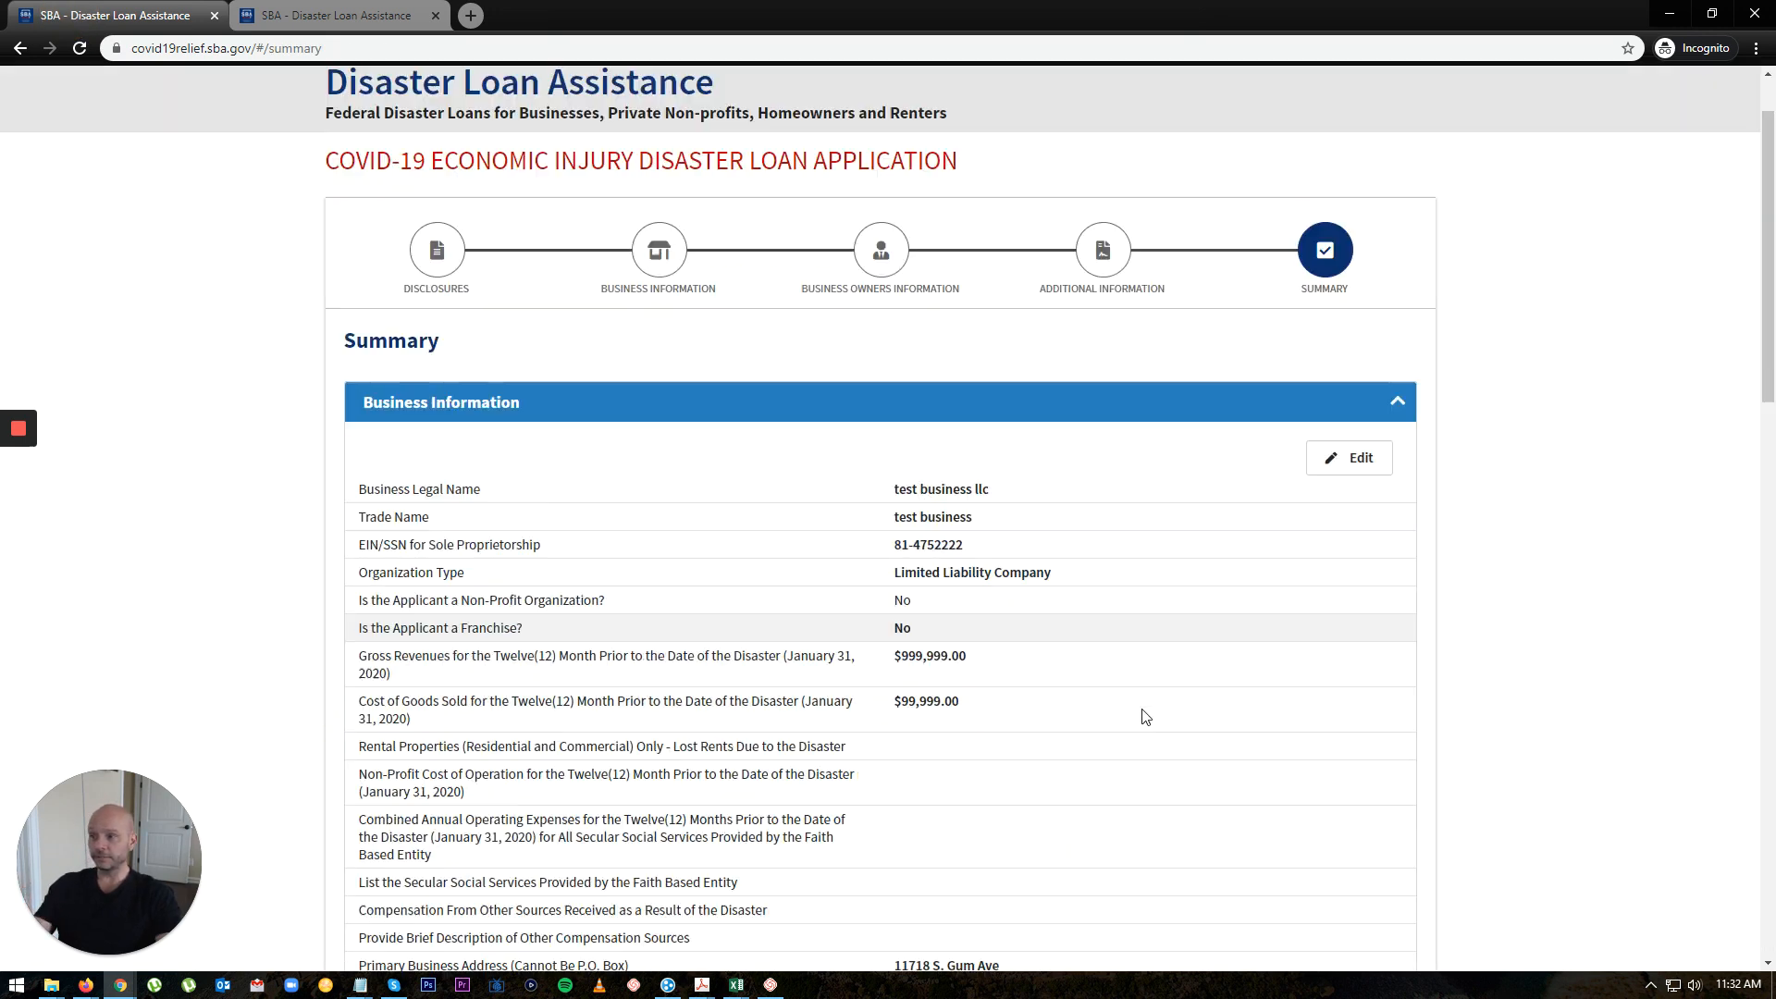
pyautogui.scroll(-5, 1145, 715)
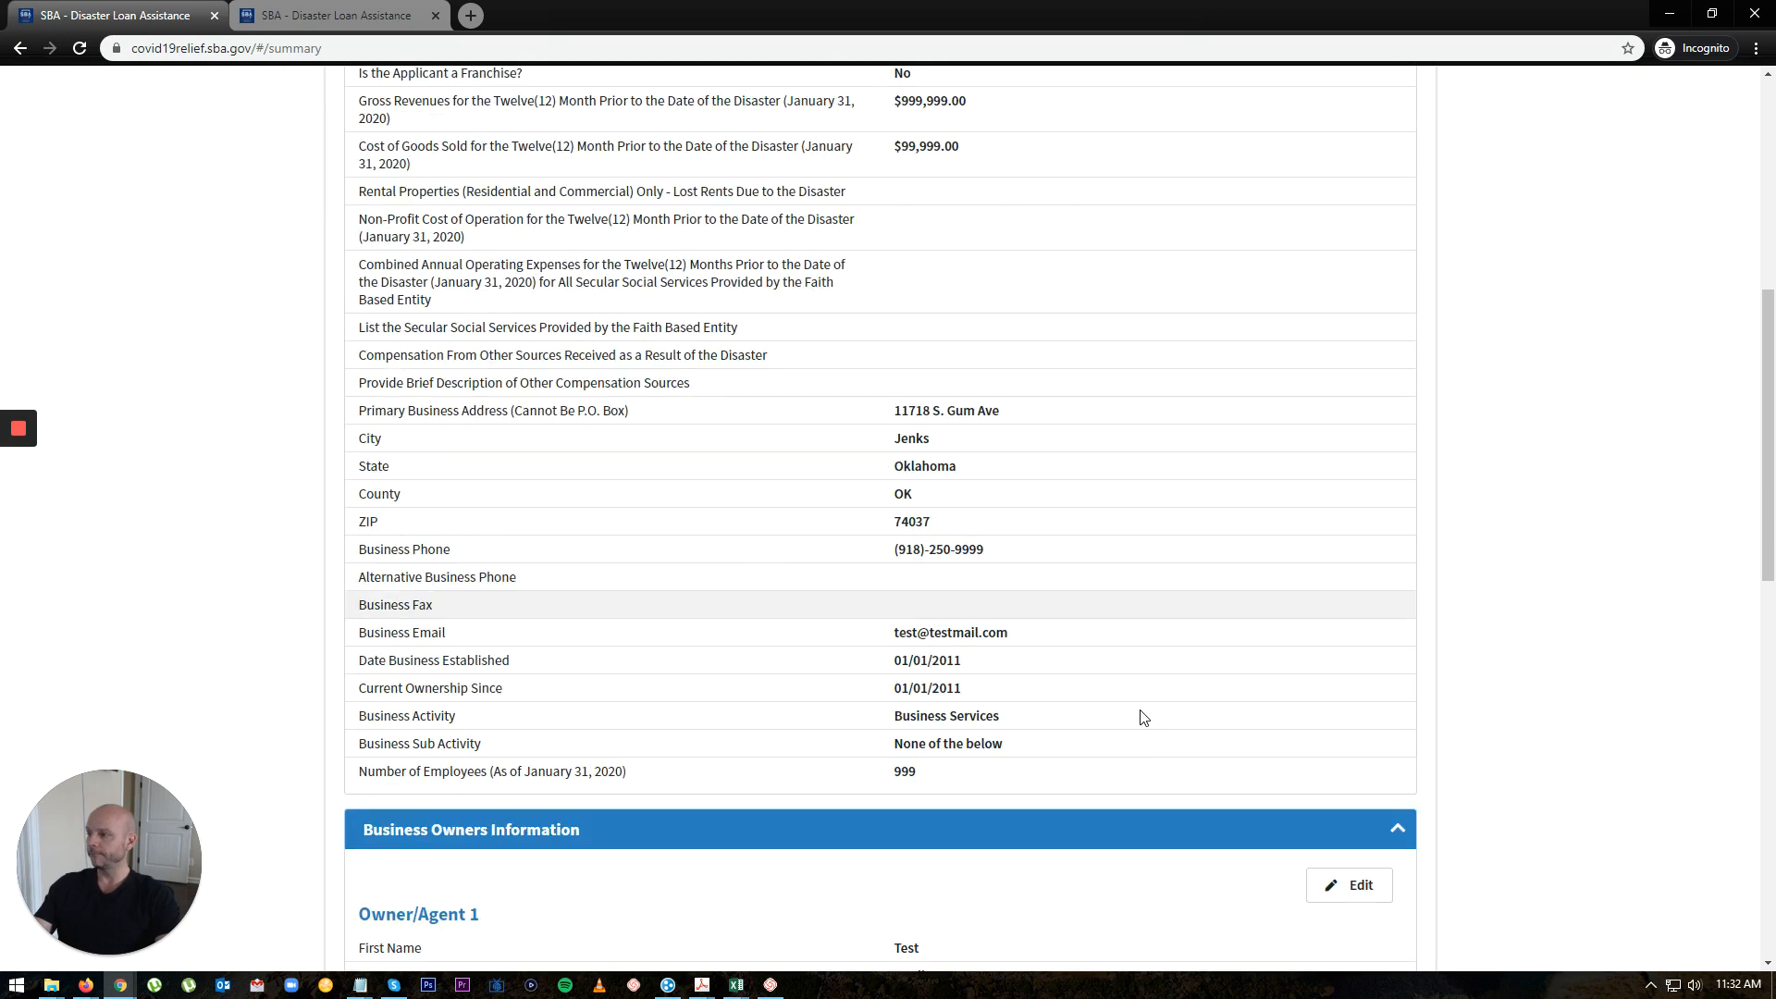
pyautogui.scroll(-5, 1145, 718)
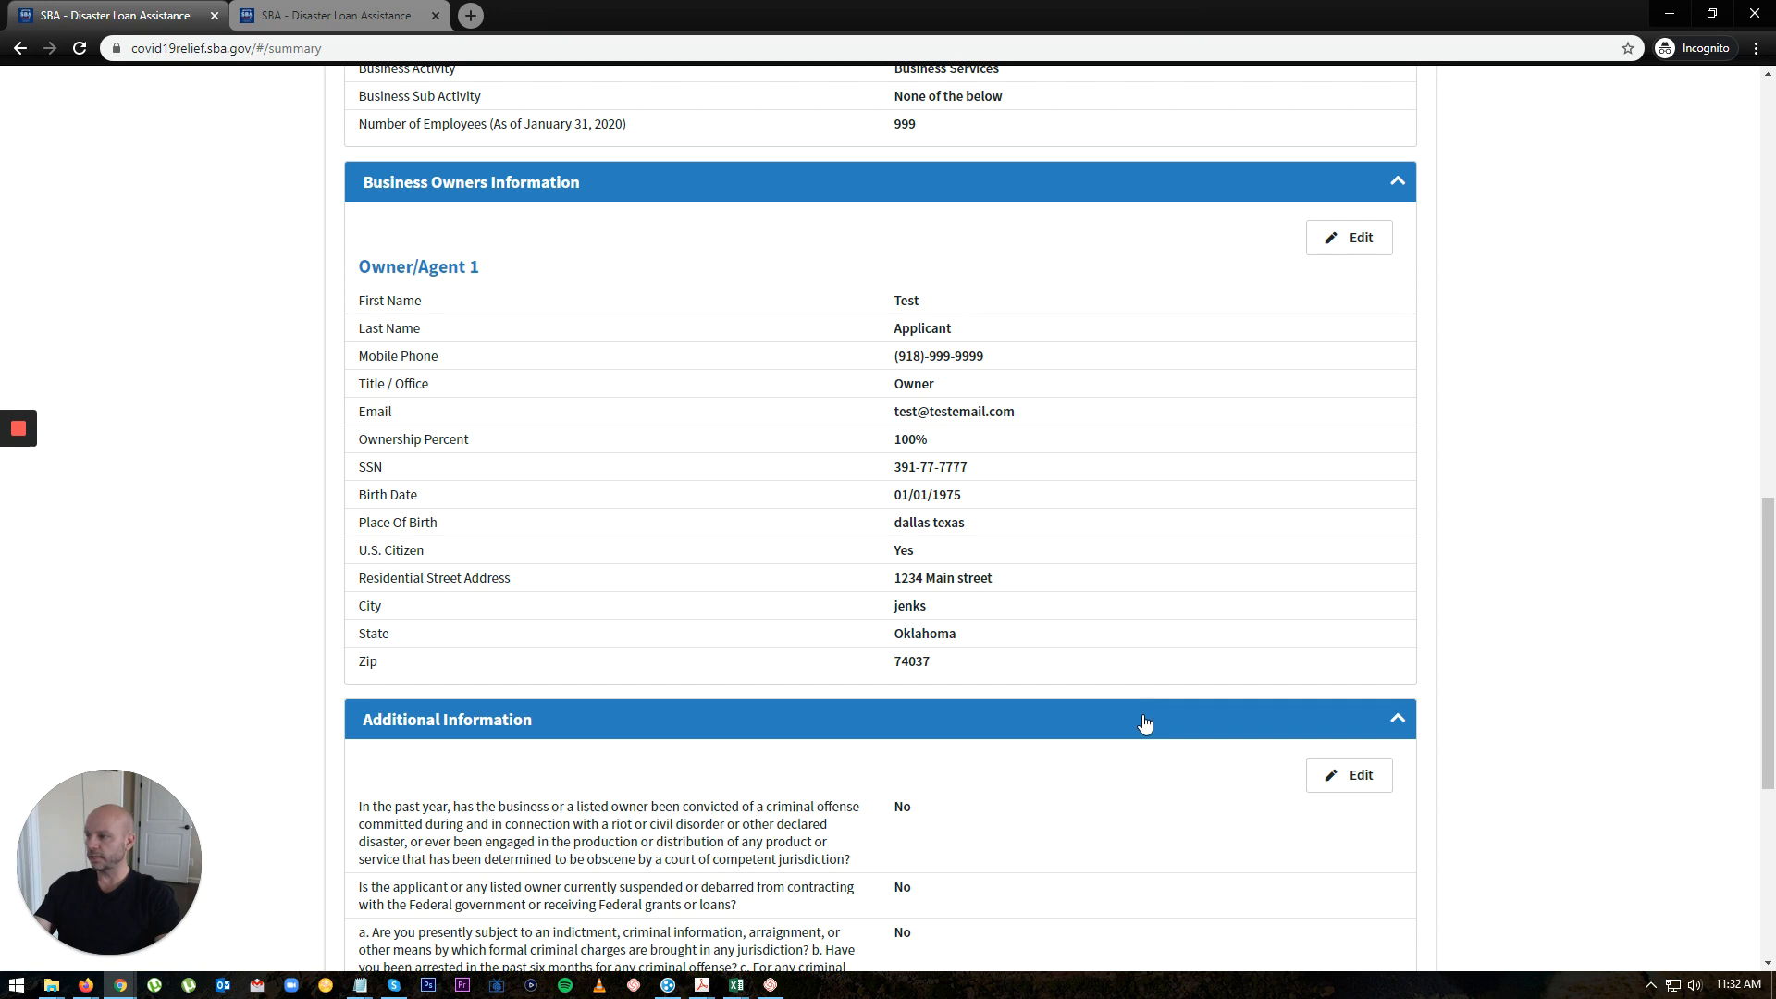
pyautogui.scroll(-5, 1144, 723)
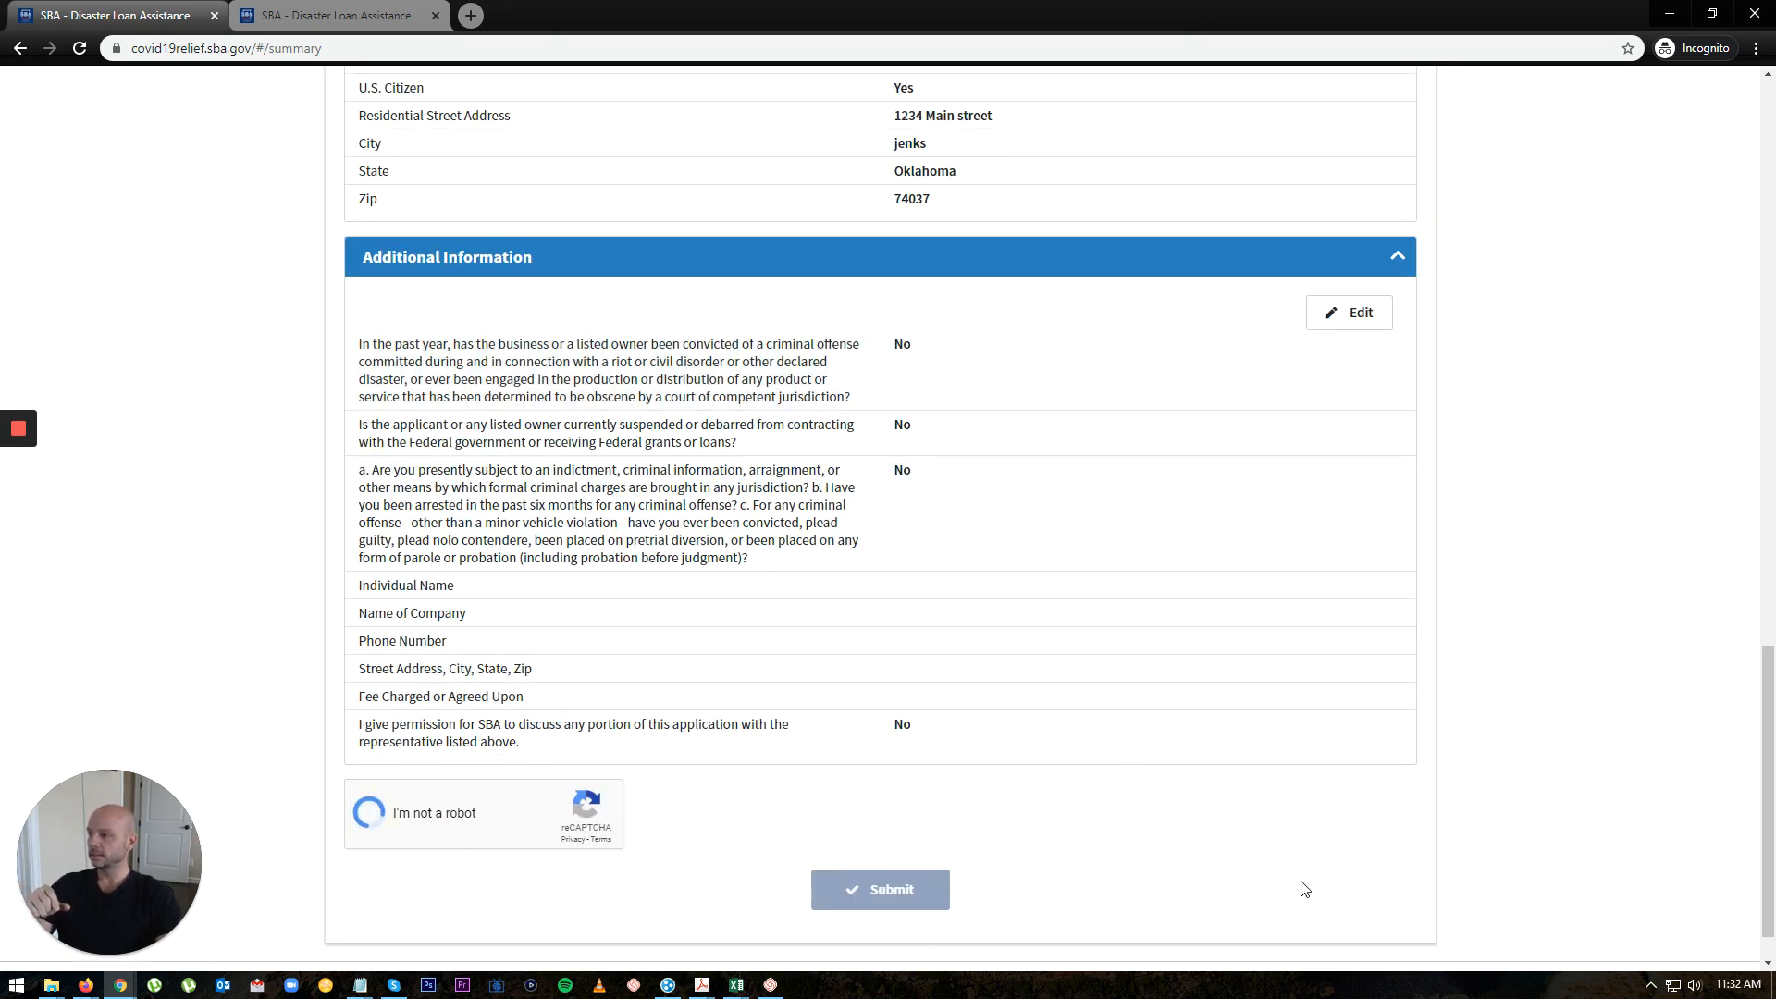
pyautogui.scroll(20, 1333, 857)
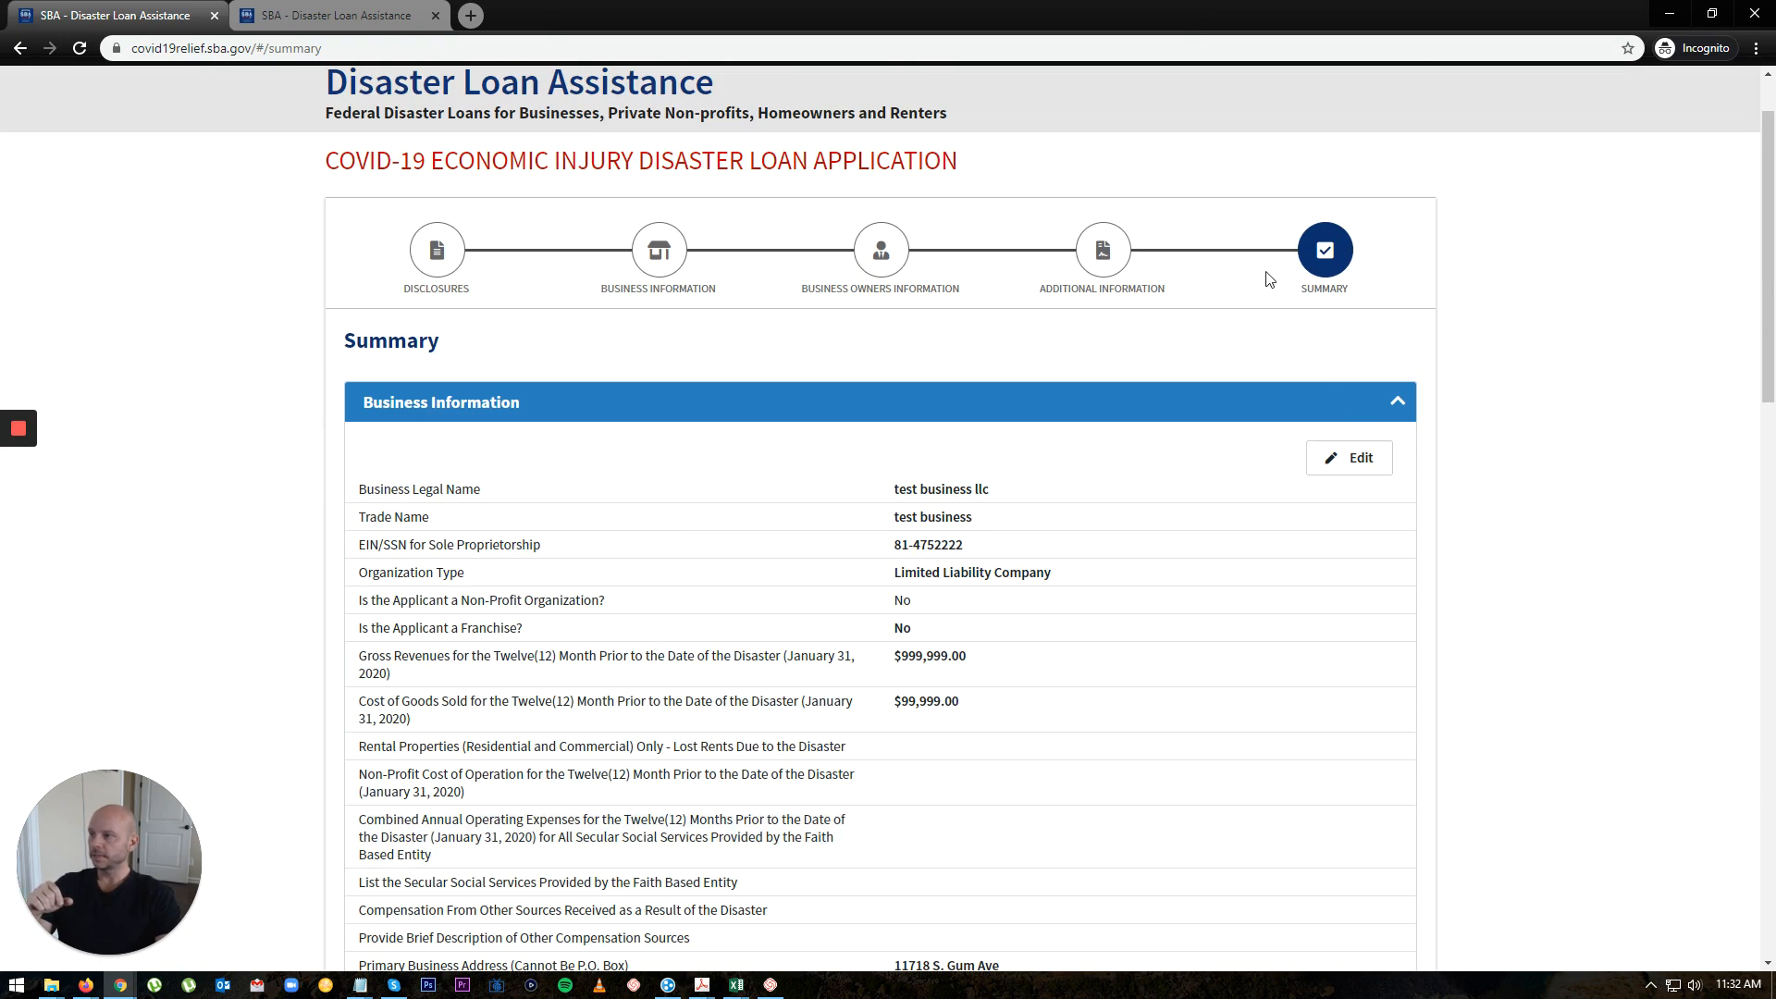
pyautogui.scroll(-20, 1230, 778)
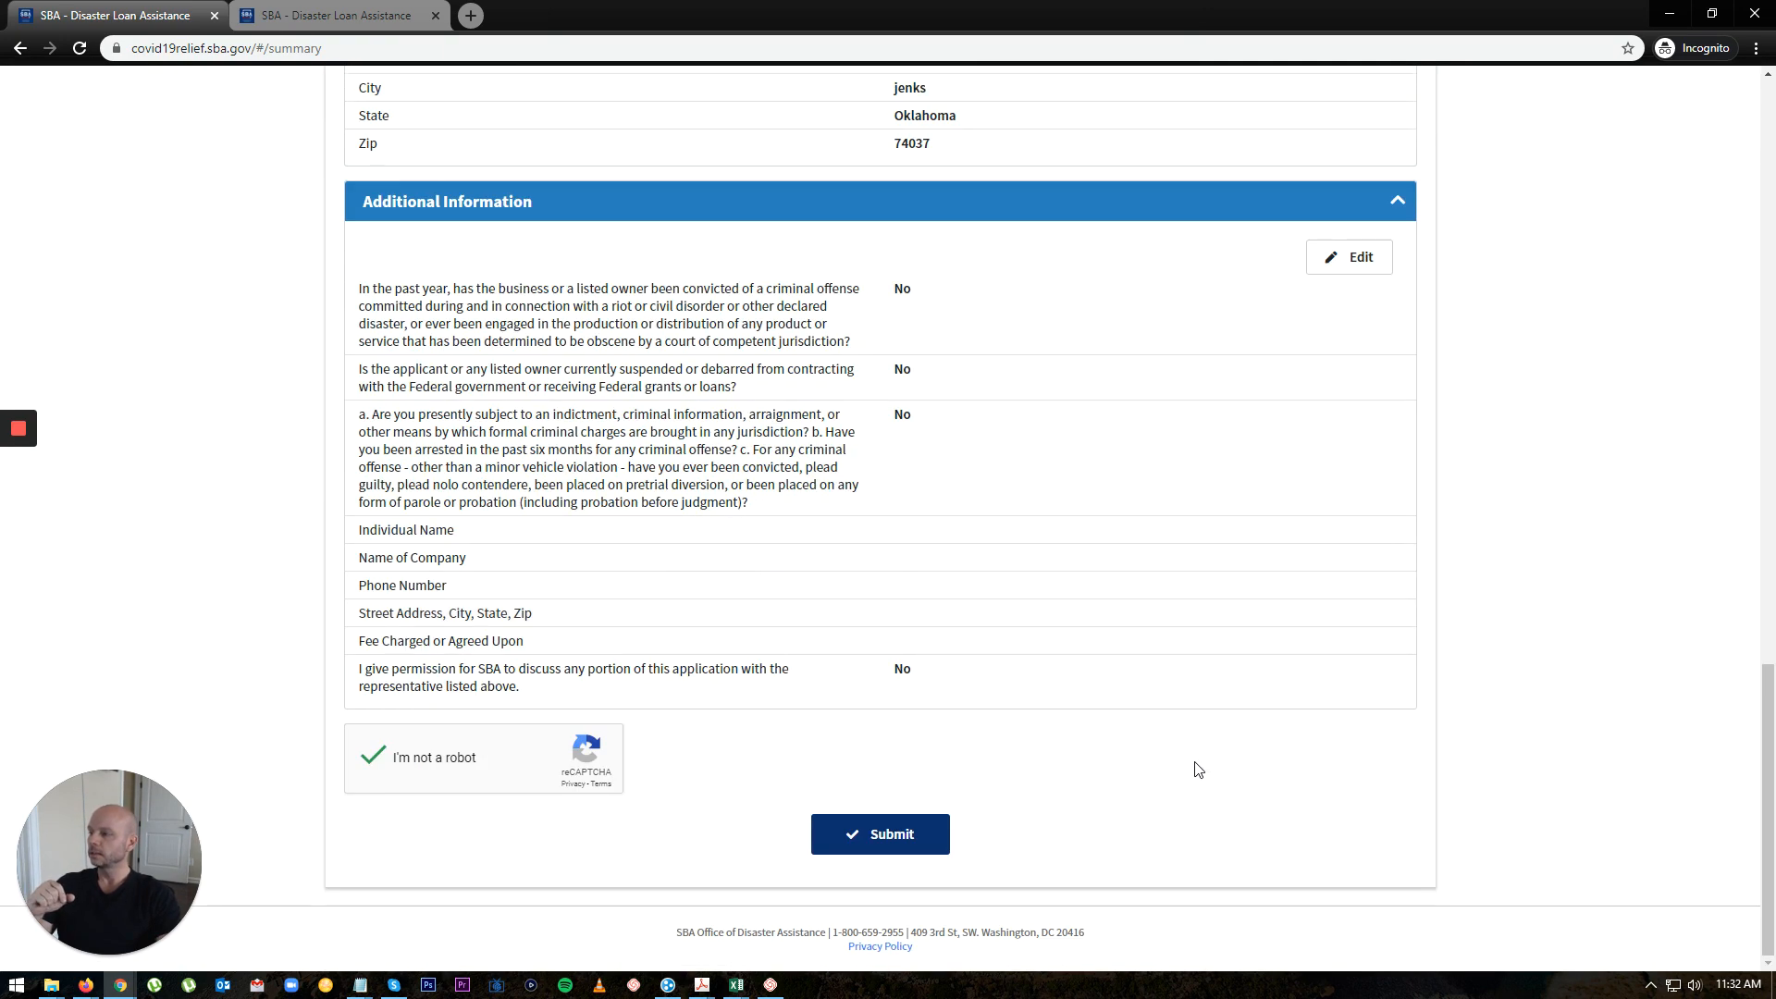
pyautogui.click(882, 835)
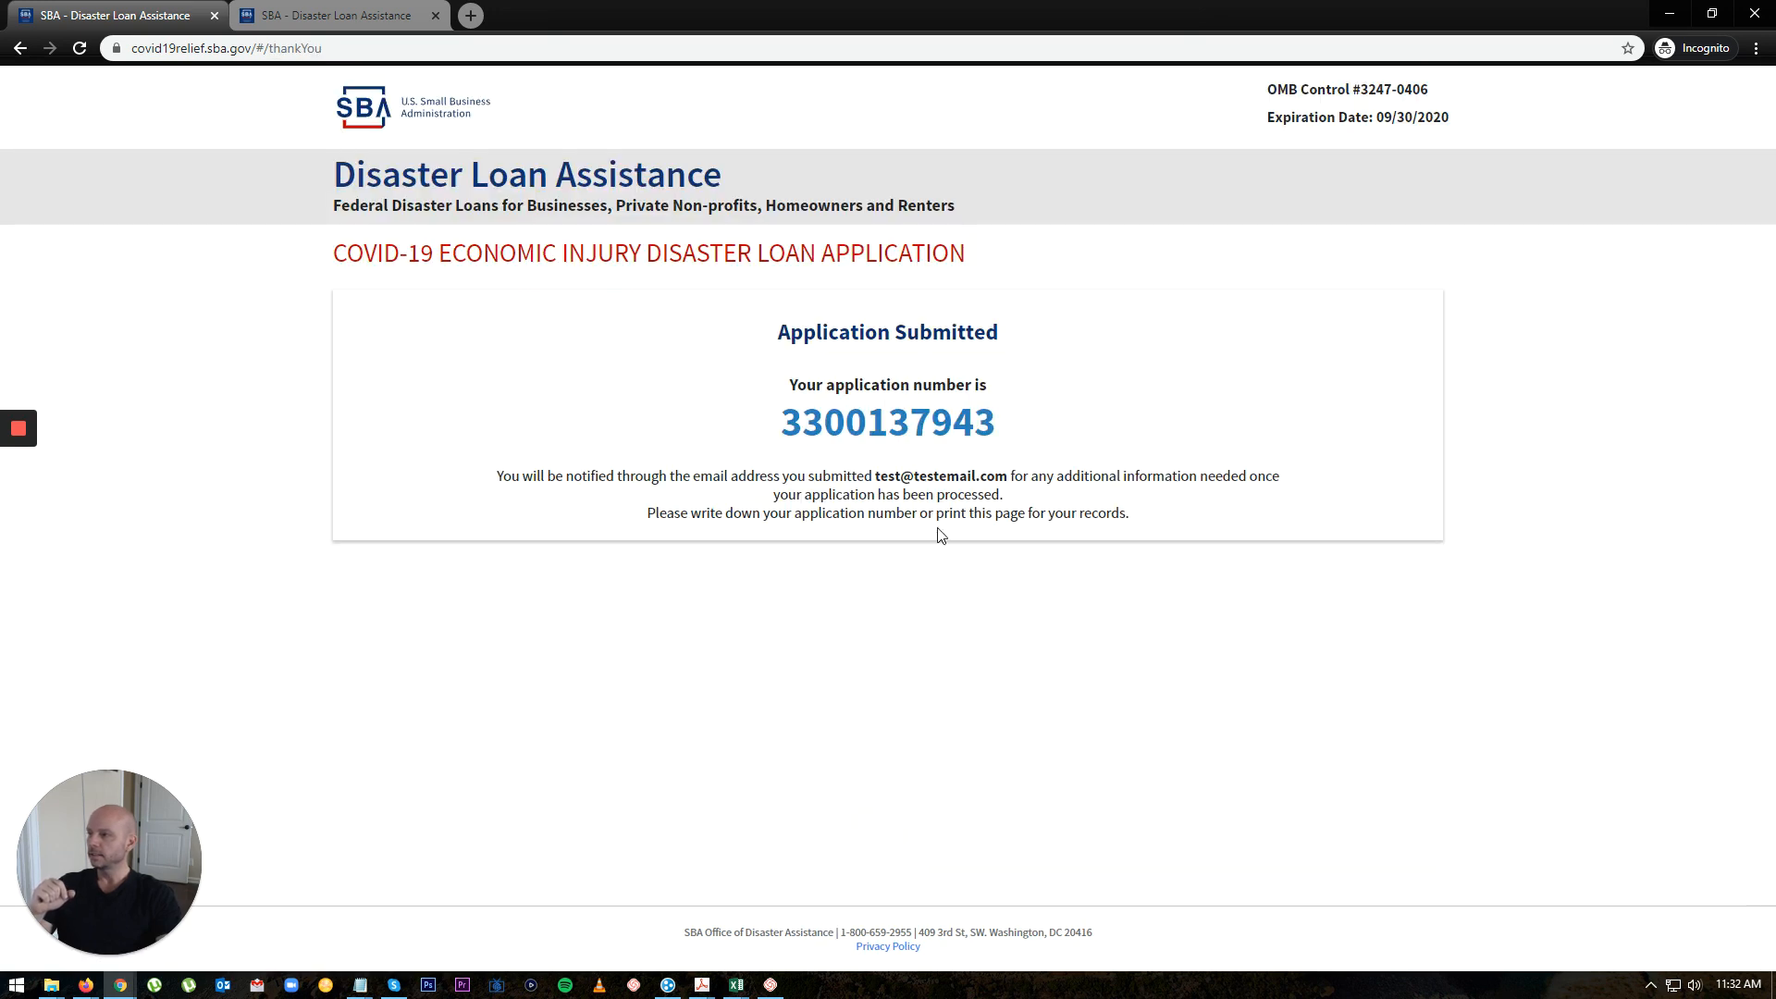
pyautogui.moveTo(785, 423); pyautogui.dragTo(1022, 445)
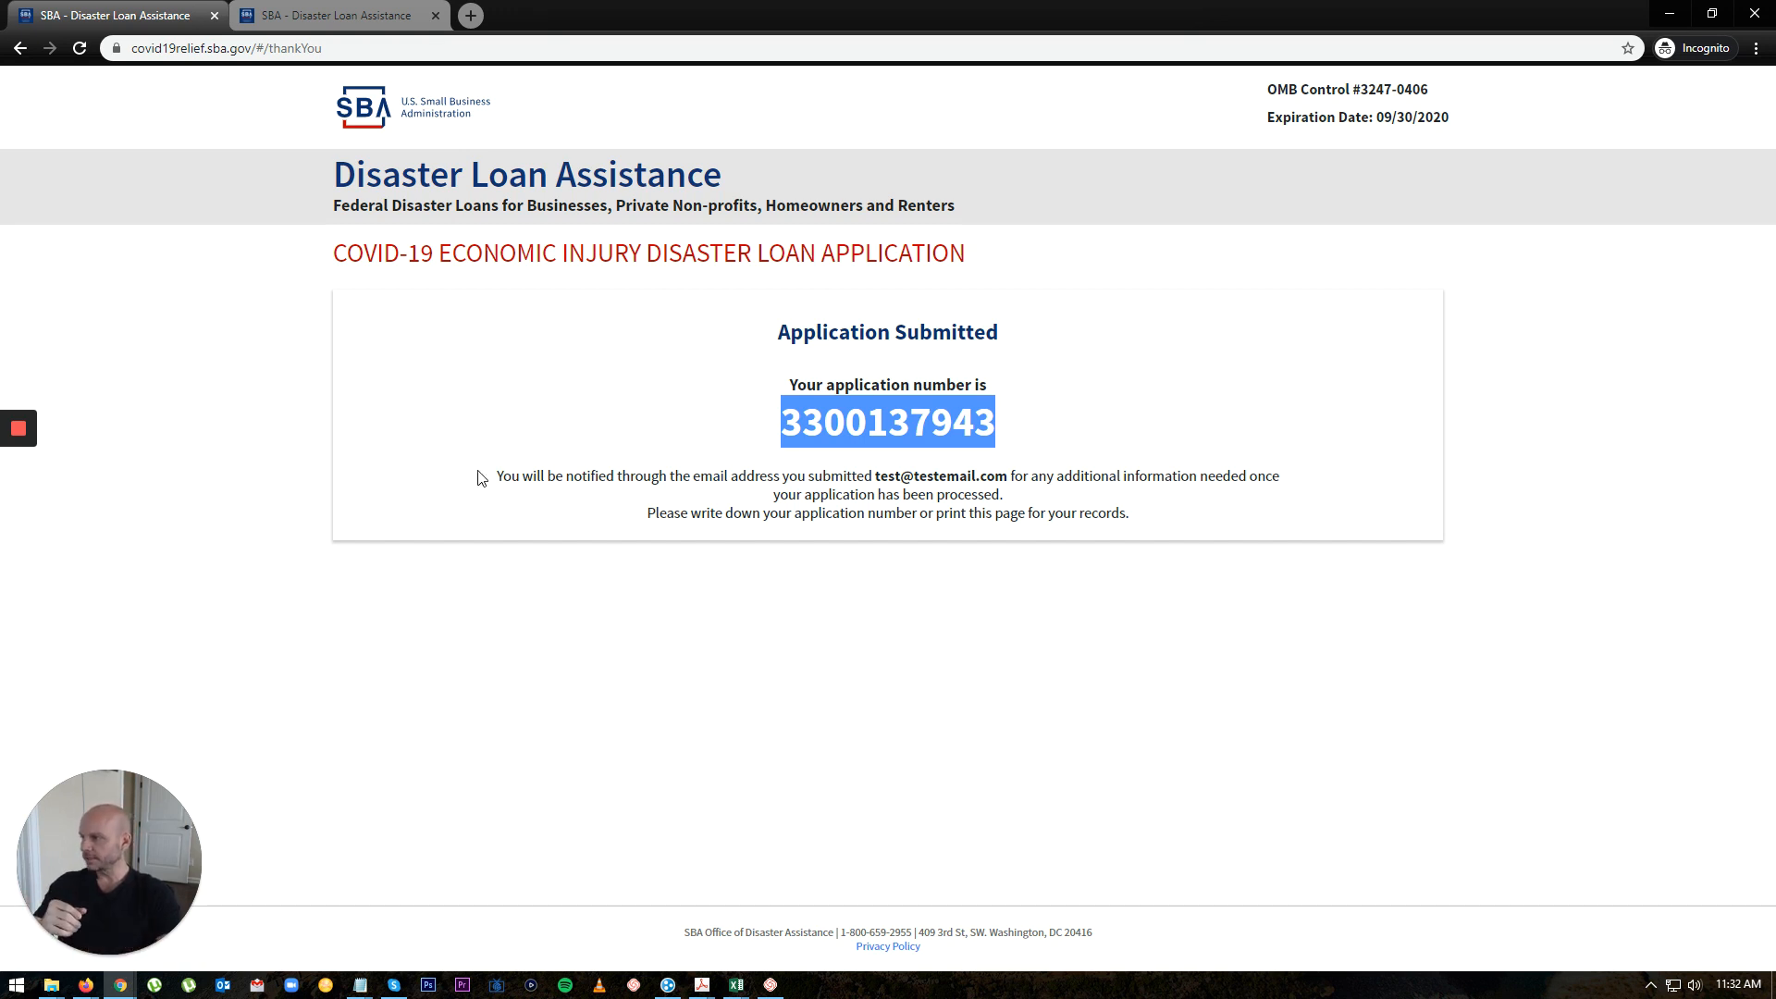
pyautogui.moveTo(499, 474); pyautogui.dragTo(1312, 524)
pyautogui.click(1237, 678)
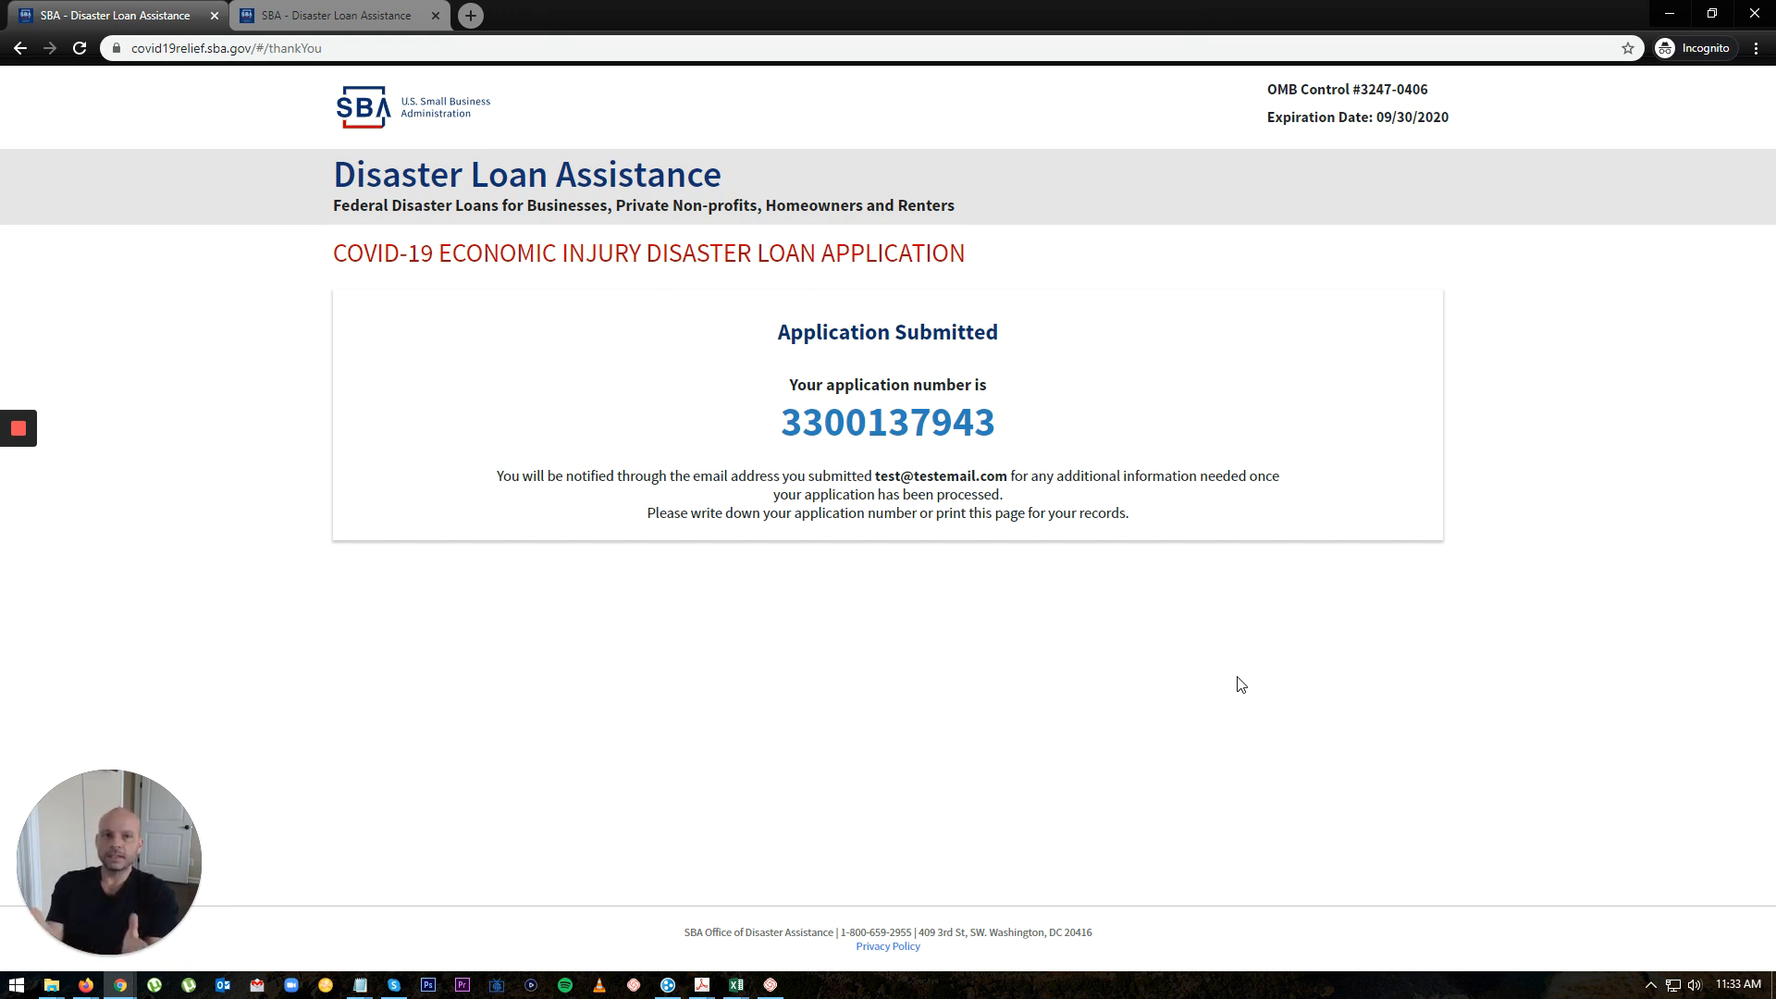
pyautogui.moveTo(113, 874)
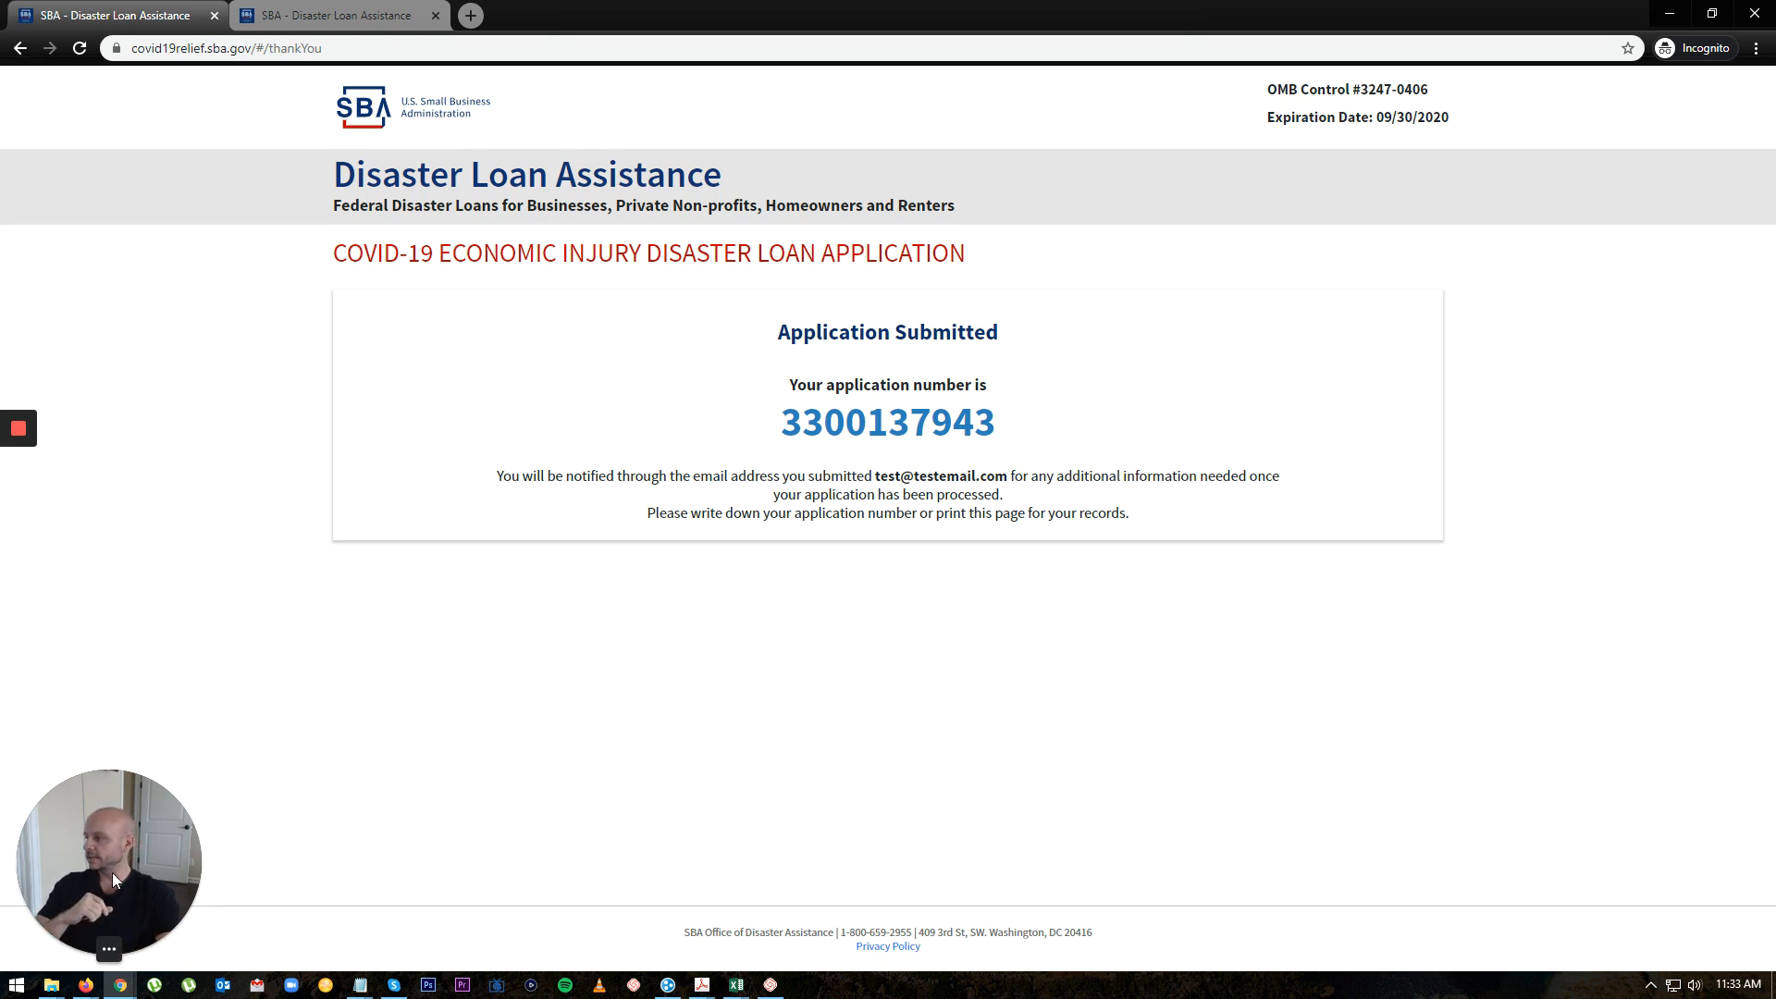
pyautogui.click(124, 949)
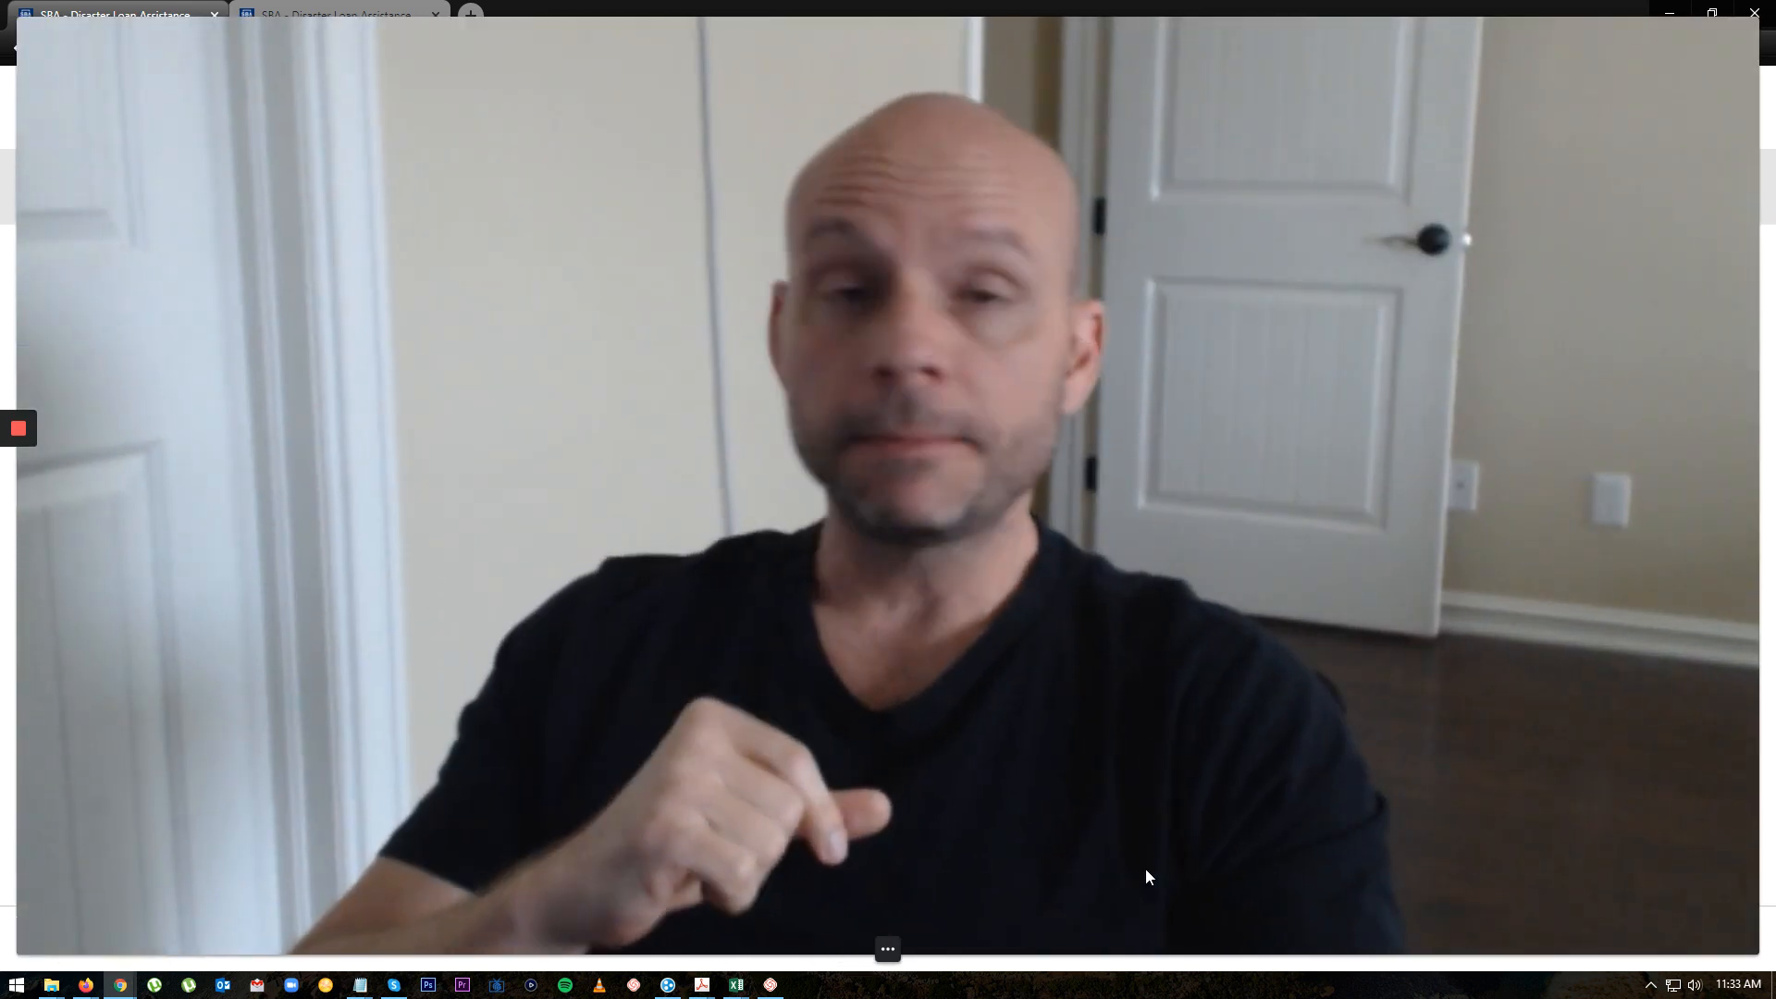